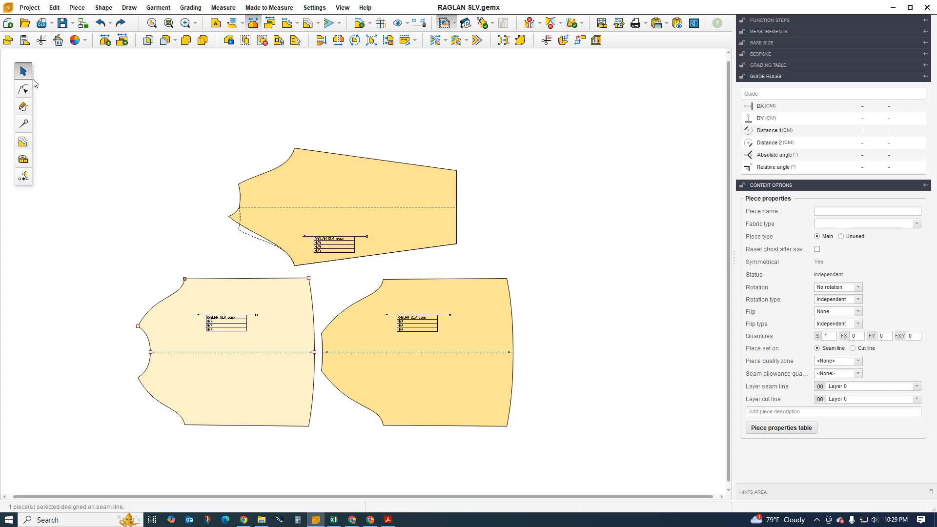
- Rearrange the sleeve, front and back pieces on the worksheet, spacing them apart with the sleeve above the two body pieces
{"action": "left_click", "coordinate": [312, 175]}
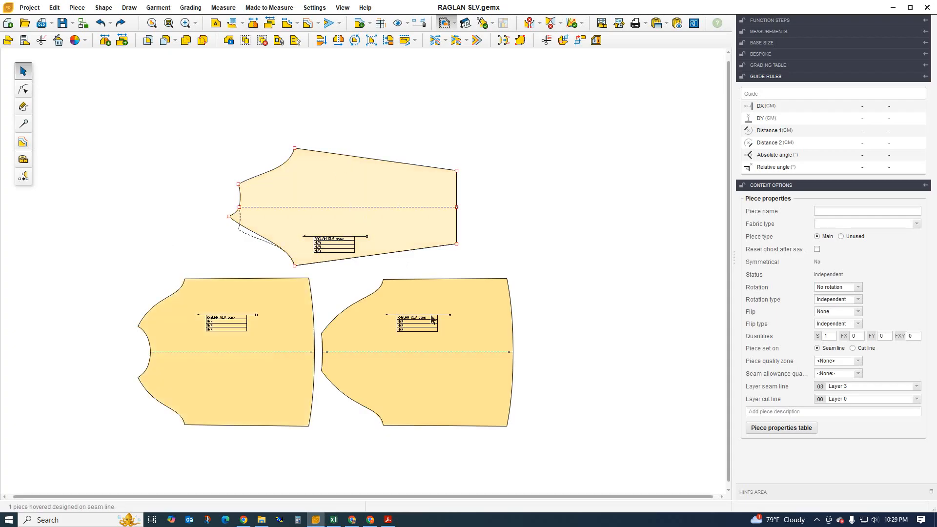
{"action": "left_click_drag", "start_coordinate": [342, 195], "coordinate": [398, 167]}
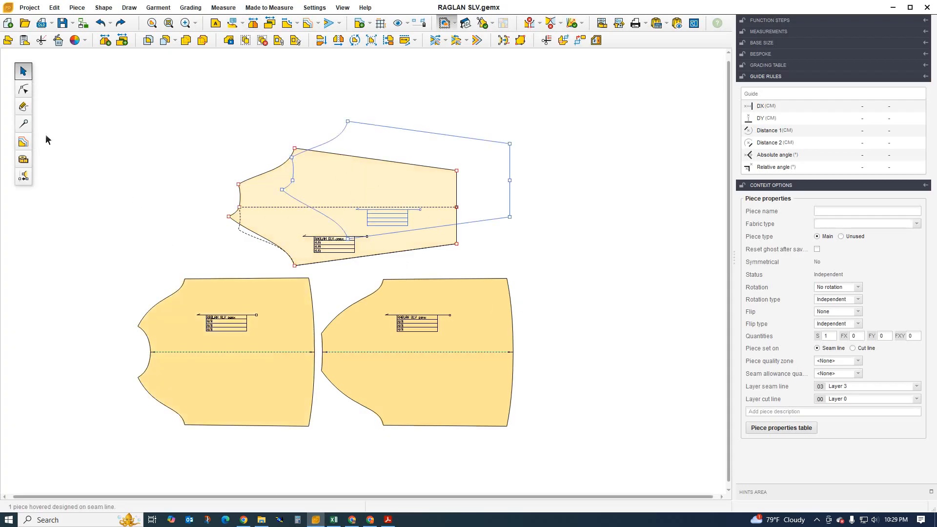
{"action": "left_click_drag", "start_coordinate": [400, 342], "coordinate": [439, 337]}
{"action": "left_click_drag", "start_coordinate": [361, 168], "coordinate": [270, 175]}
{"action": "left_click", "coordinate": [272, 323]}
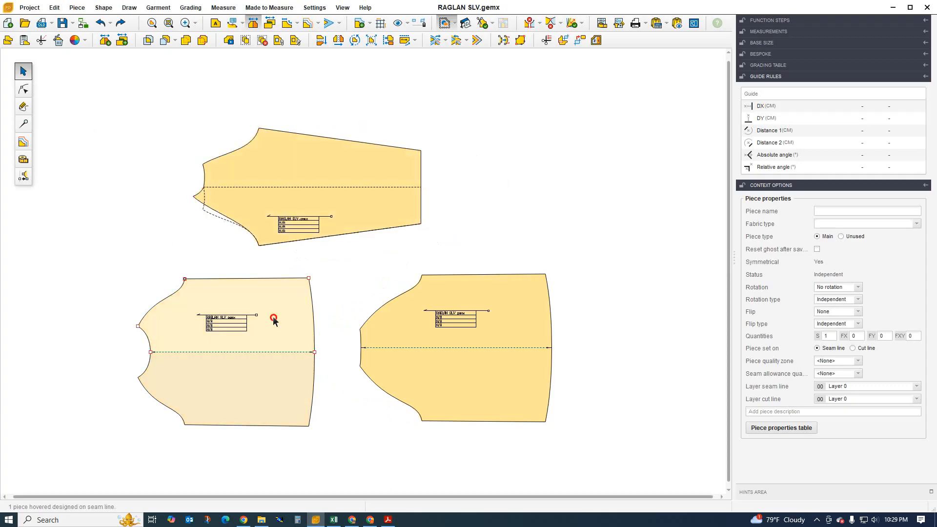
{"action": "left_click_drag", "start_coordinate": [272, 323], "coordinate": [234, 327]}
{"action": "left_click_drag", "start_coordinate": [431, 331], "coordinate": [478, 319]}
{"action": "left_click_drag", "start_coordinate": [236, 332], "coordinate": [337, 322]}
{"action": "left_click", "coordinate": [356, 203]}
{"action": "left_click_drag", "start_coordinate": [356, 203], "coordinate": [400, 207]}
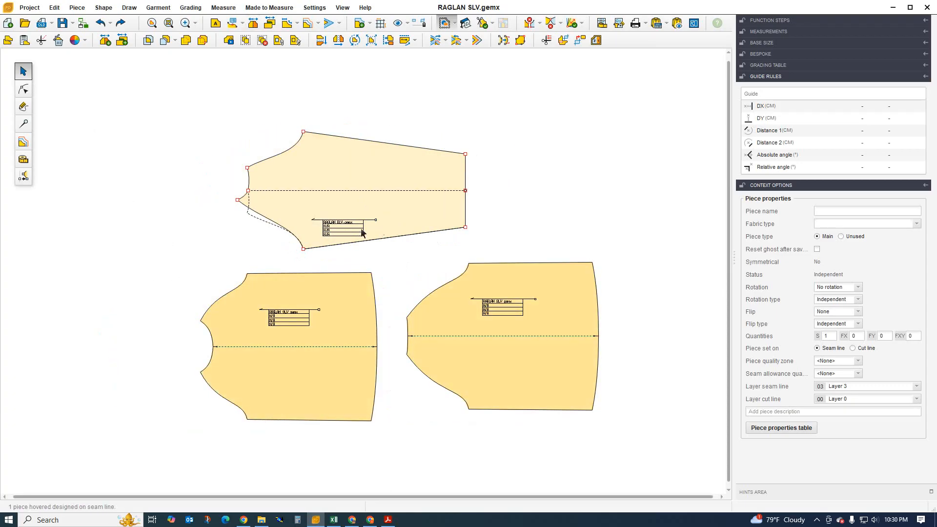
{"action": "scroll", "coordinate": [315, 313], "scroll_direction": "up", "scroll_amount": 1}
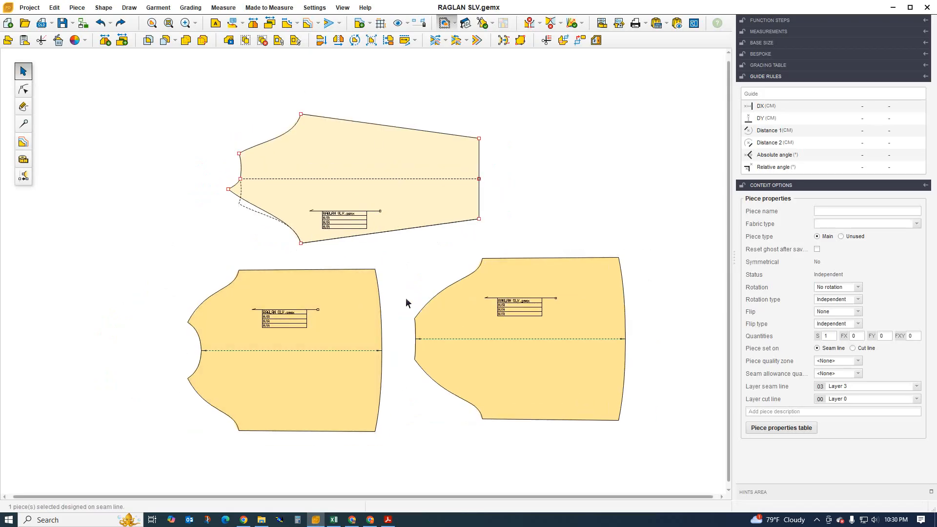
{"action": "left_click_drag", "start_coordinate": [367, 187], "coordinate": [355, 188]}
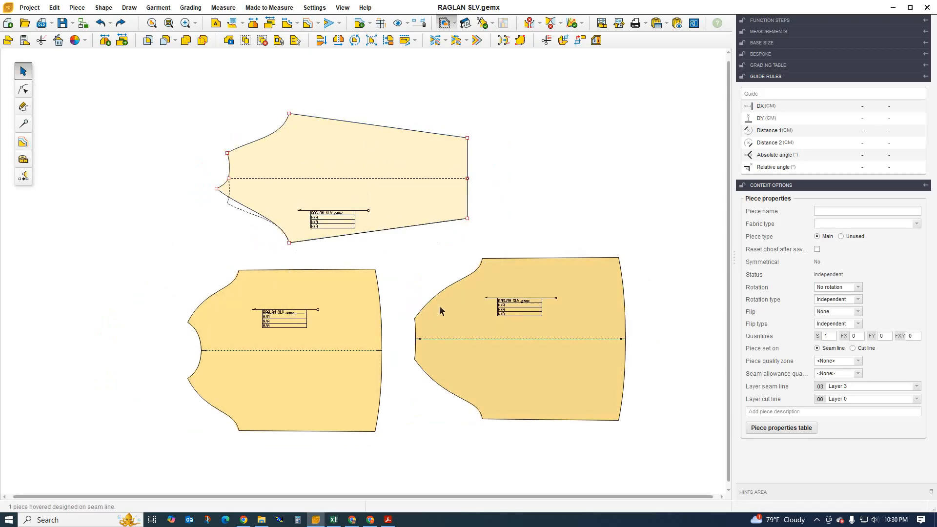
{"action": "left_click_drag", "start_coordinate": [439, 306], "coordinate": [436, 309]}
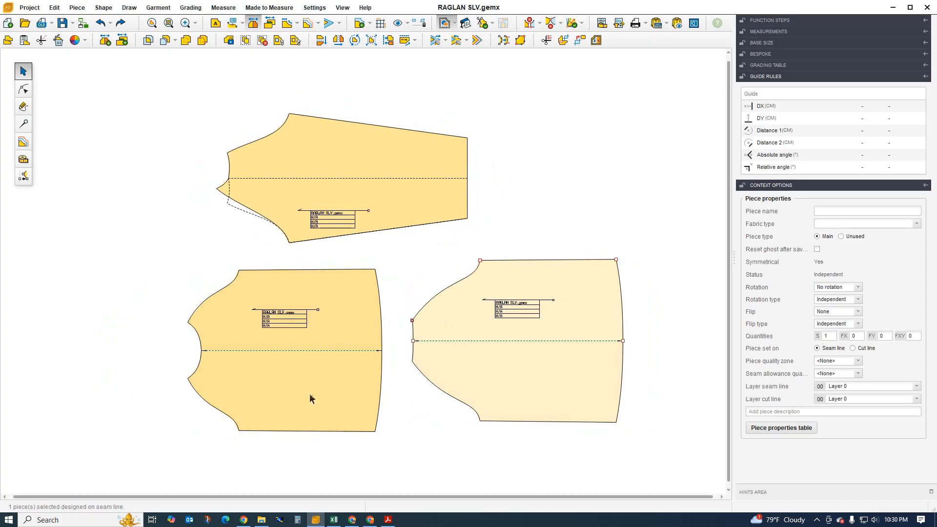
- Switch to the measurement spreadsheet in Excel, review the measurement points for each size, and return to the pattern file
{"action": "mouse_move", "coordinate": [370, 519]}
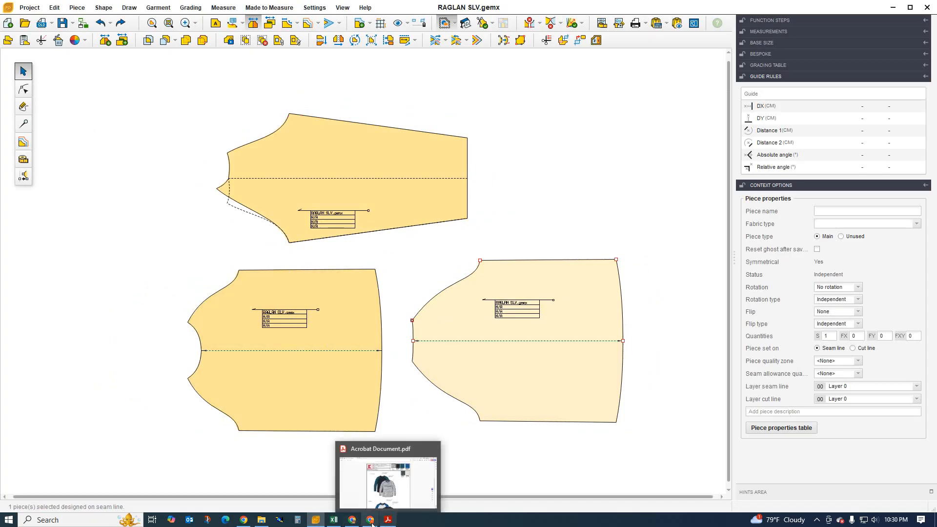
{"action": "left_click", "coordinate": [333, 519]}
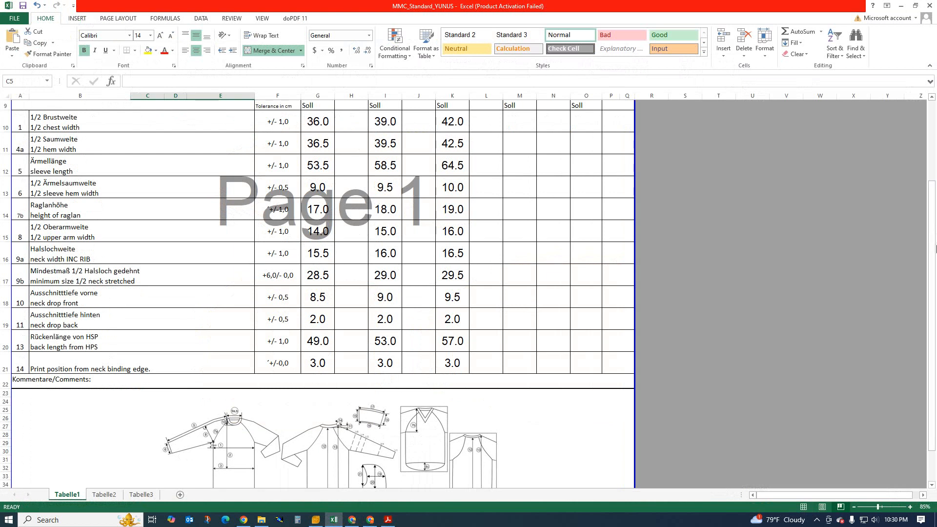
{"action": "left_click_drag", "start_coordinate": [930, 220], "coordinate": [930, 209]}
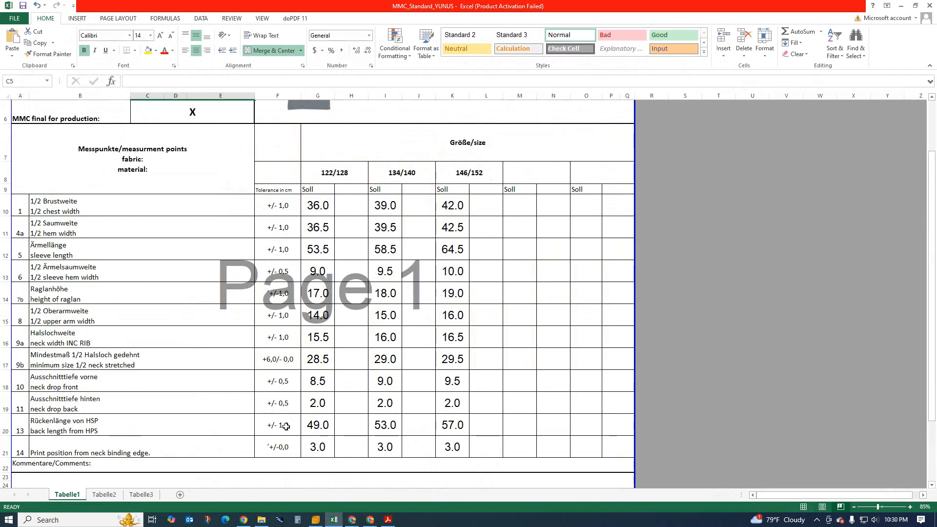
{"action": "left_click", "coordinate": [315, 520]}
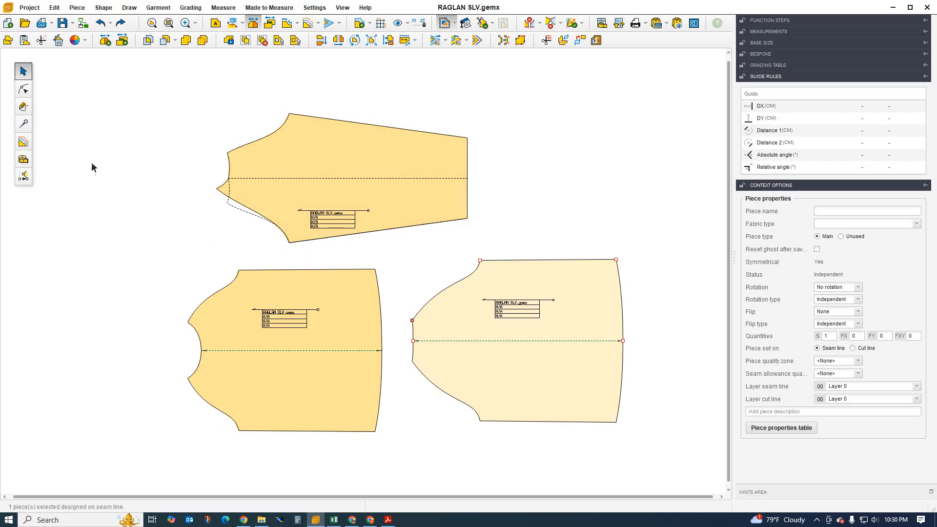
- Open the generator for a new grading size set and check the size names in the Excel measurement chart
{"action": "left_click", "coordinate": [23, 143]}
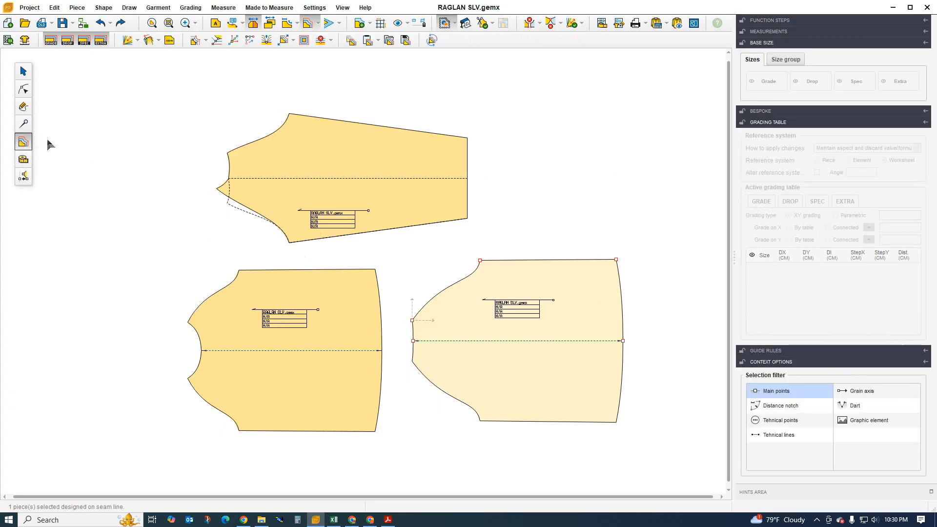
{"action": "left_click", "coordinate": [8, 41]}
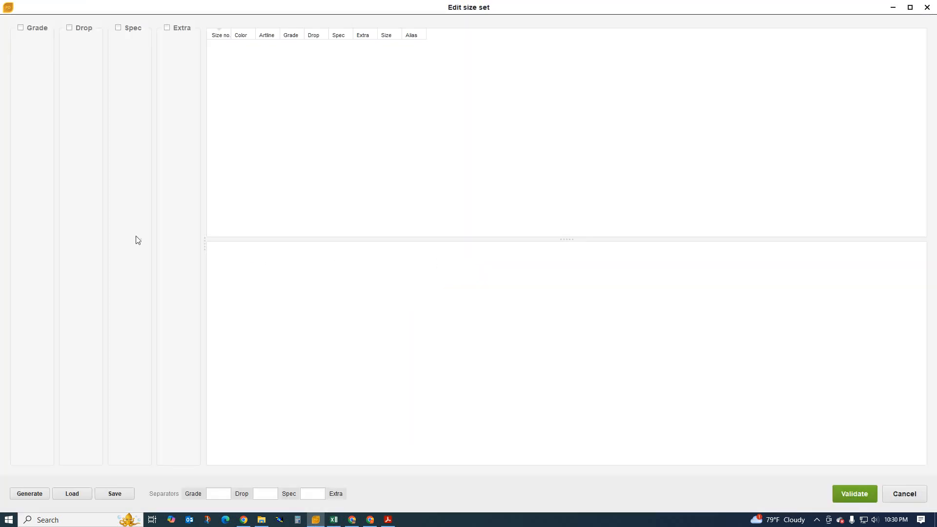
{"action": "left_click", "coordinate": [28, 493]}
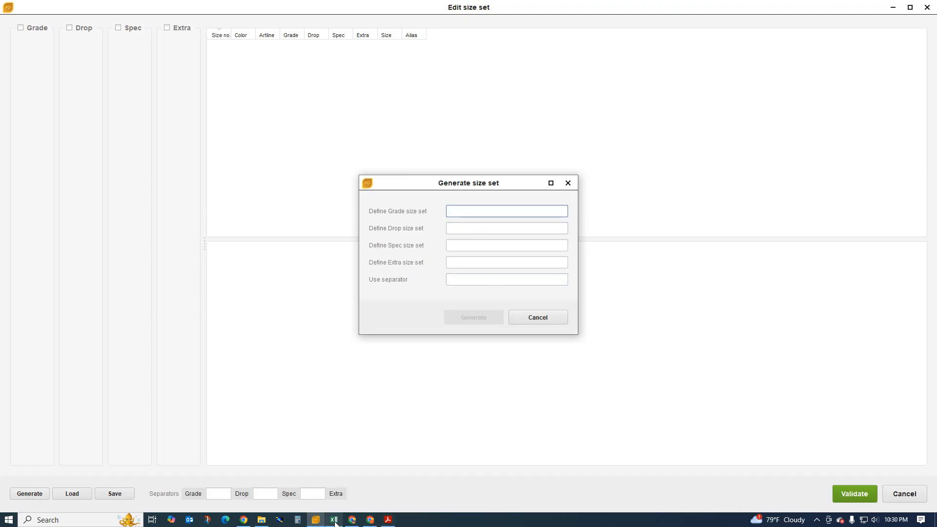
{"action": "mouse_move", "coordinate": [335, 521]}
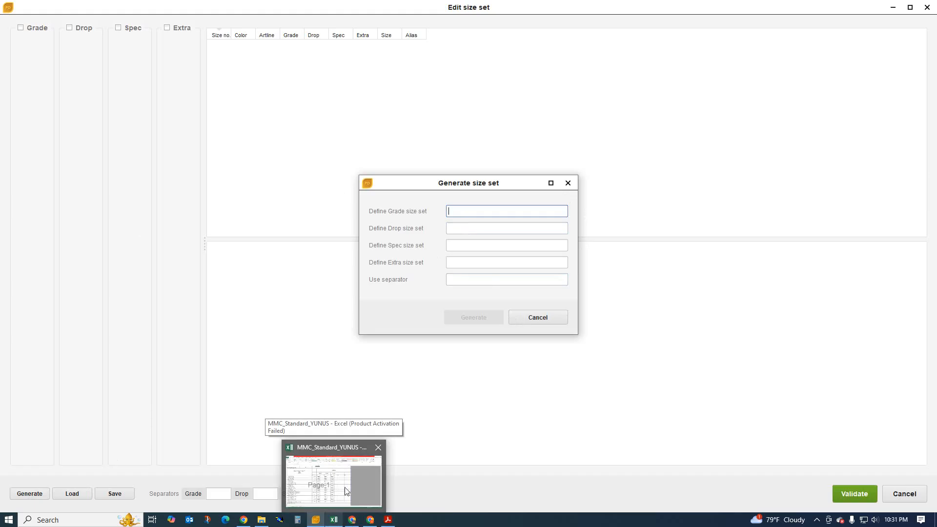
{"action": "left_click", "coordinate": [328, 485]}
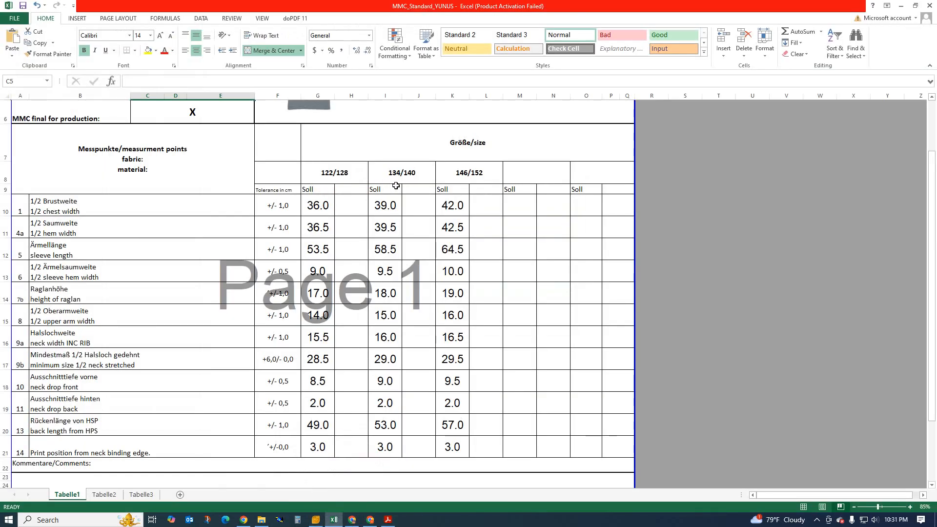
{"action": "left_click", "coordinate": [901, 5]}
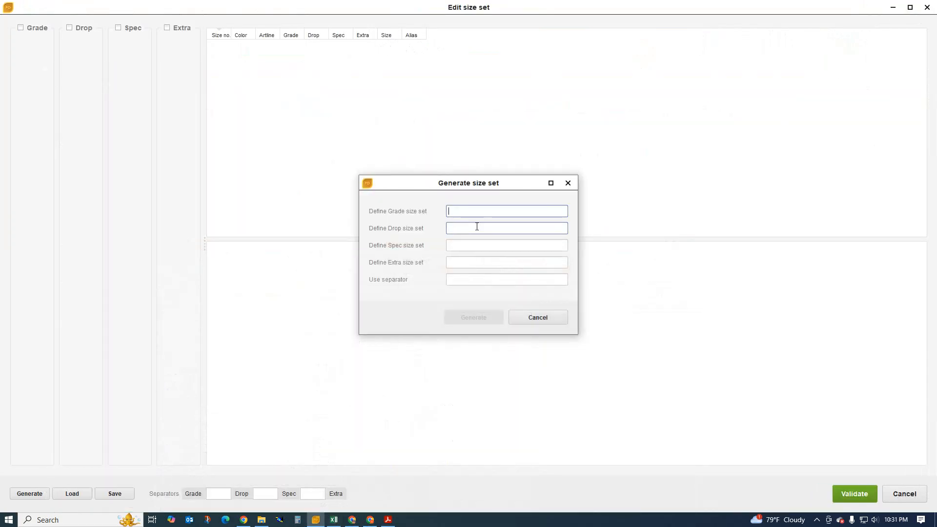
- Generate a Grade size set with the sizes 122/128, 134/140 and 146/152 from the Excel chart
{"action": "type", "text": "122/128"}
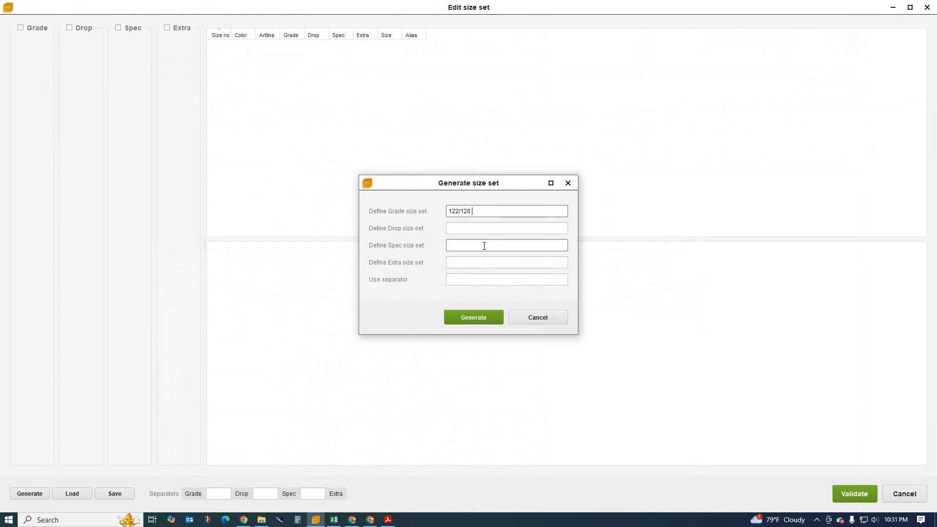
{"action": "mouse_move", "coordinate": [335, 521]}
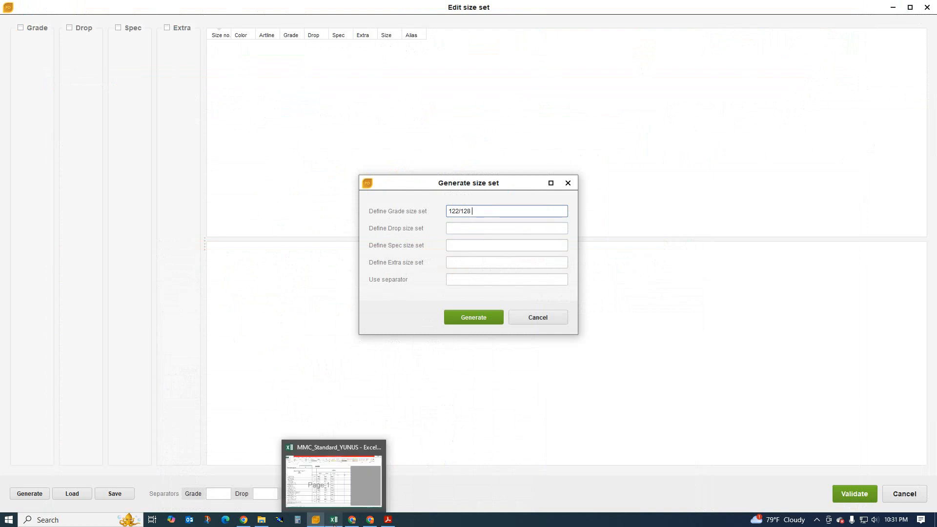
{"action": "left_click", "coordinate": [340, 499]}
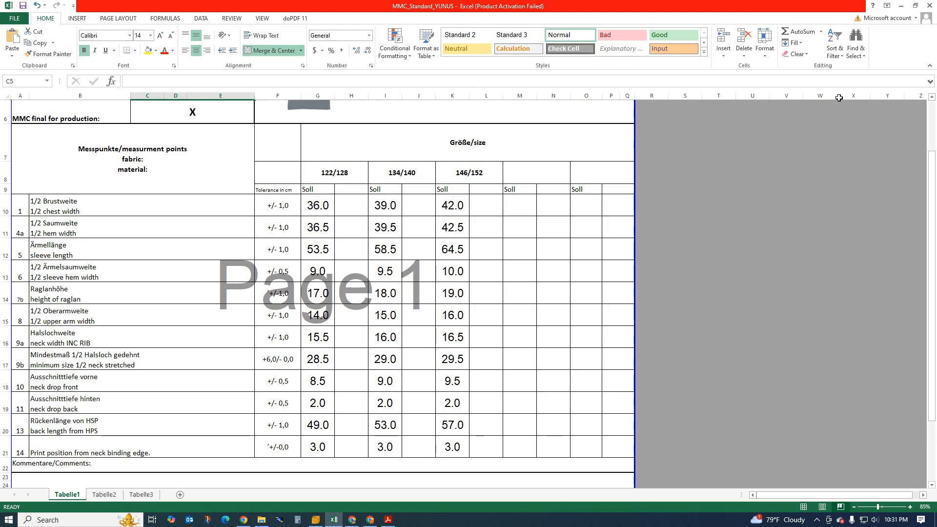
{"action": "left_click", "coordinate": [901, 6]}
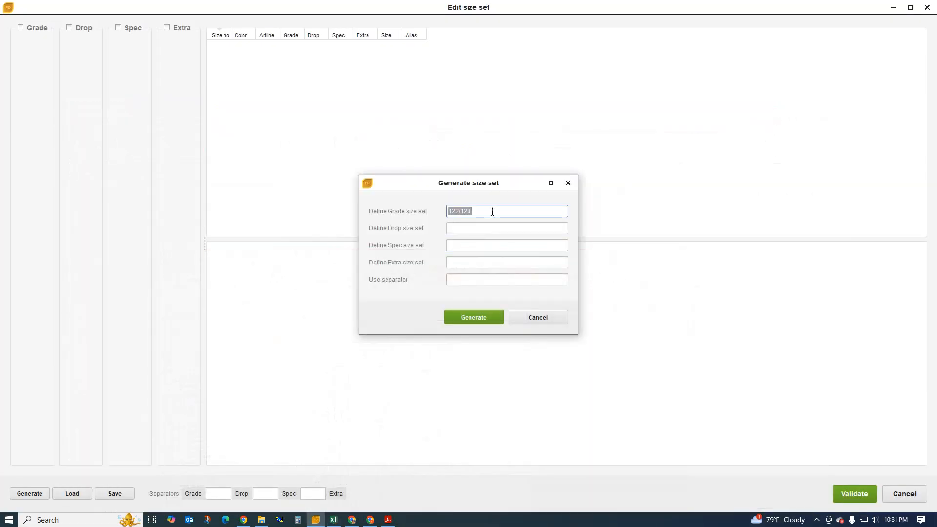
{"action": "left_click", "coordinate": [492, 211]}
{"action": "left_click", "coordinate": [482, 318]}
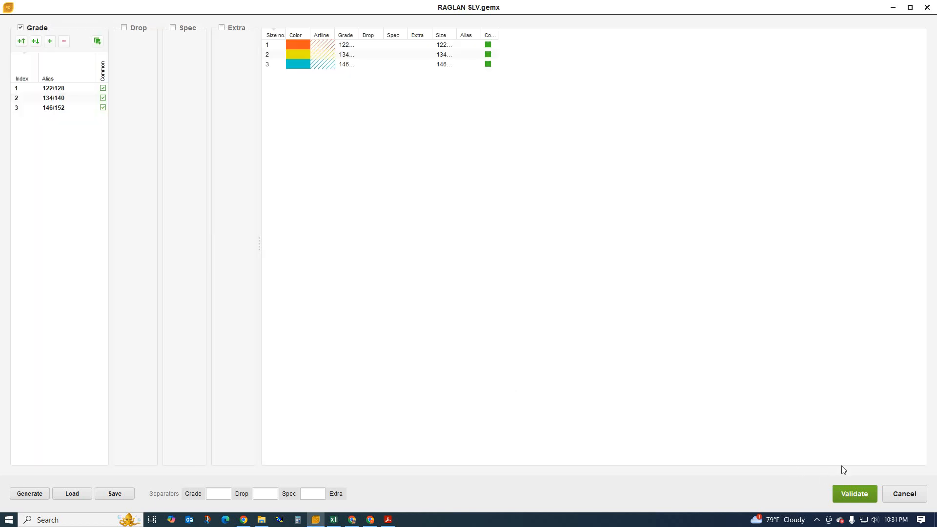
- Validate the size set and choose 122/128 as the base size
{"action": "left_click", "coordinate": [854, 493]}
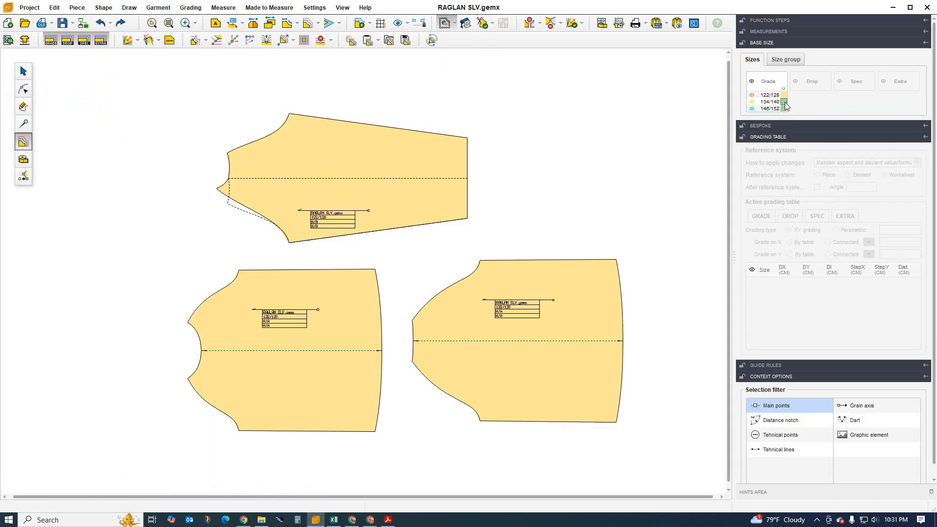
{"action": "left_click", "coordinate": [784, 108]}
{"action": "left_click", "coordinate": [784, 95]}
- Check the size measurements in the Excel chart and compare the front and back body pieces in the pattern file
{"action": "left_click", "coordinate": [334, 520]}
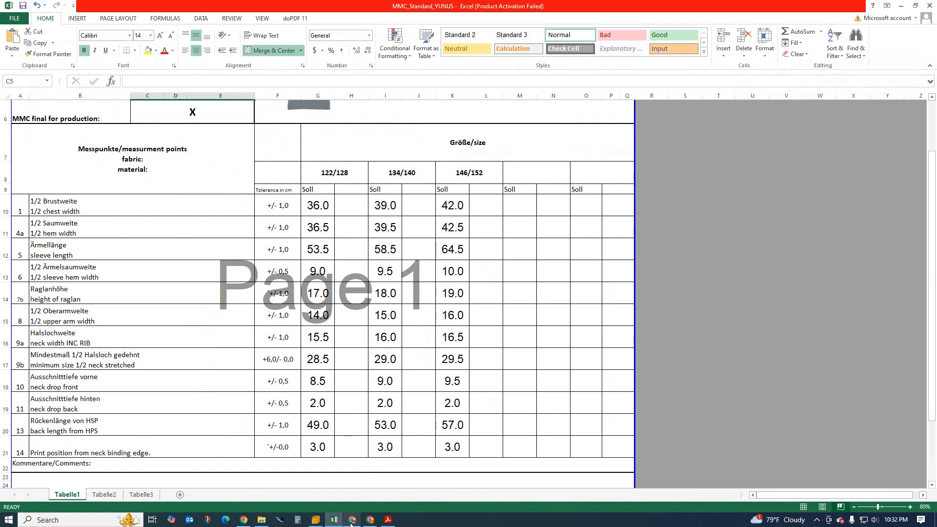
{"action": "left_click", "coordinate": [314, 520]}
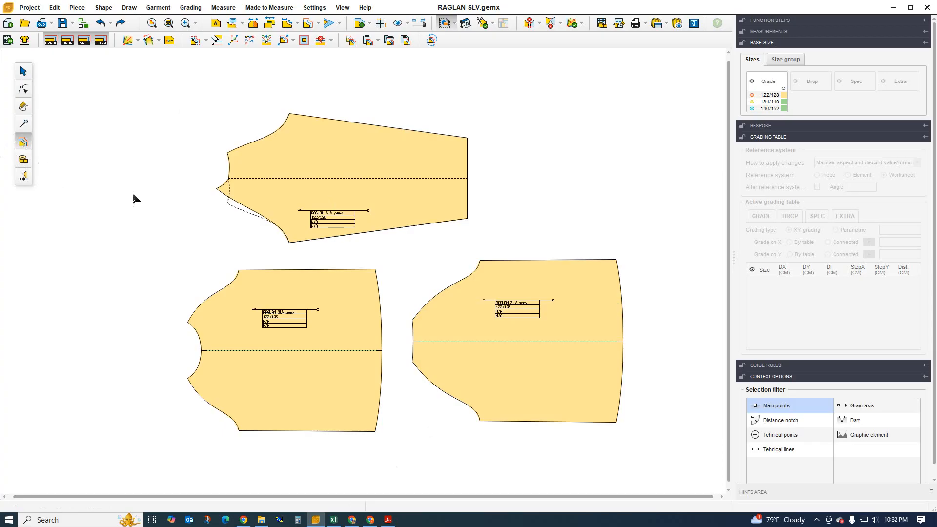
{"action": "left_click", "coordinate": [607, 278]}
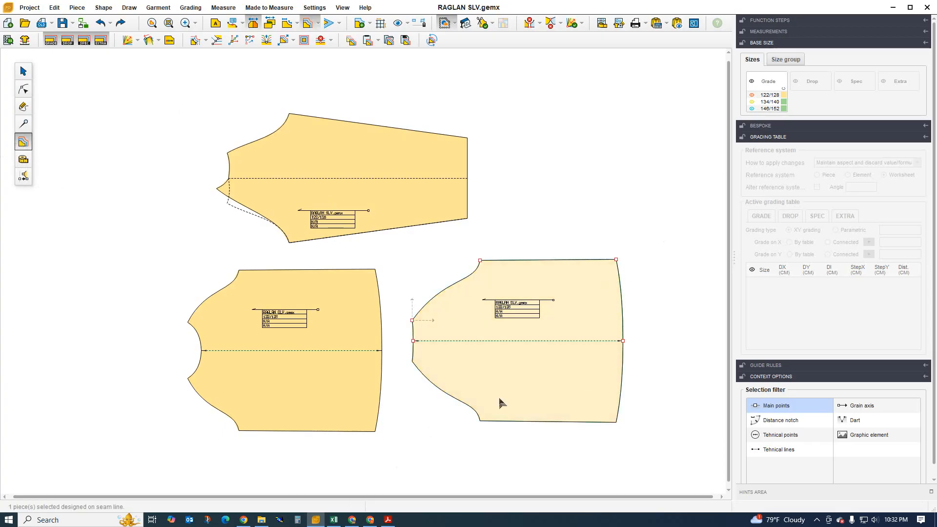
{"action": "left_click", "coordinate": [322, 330]}
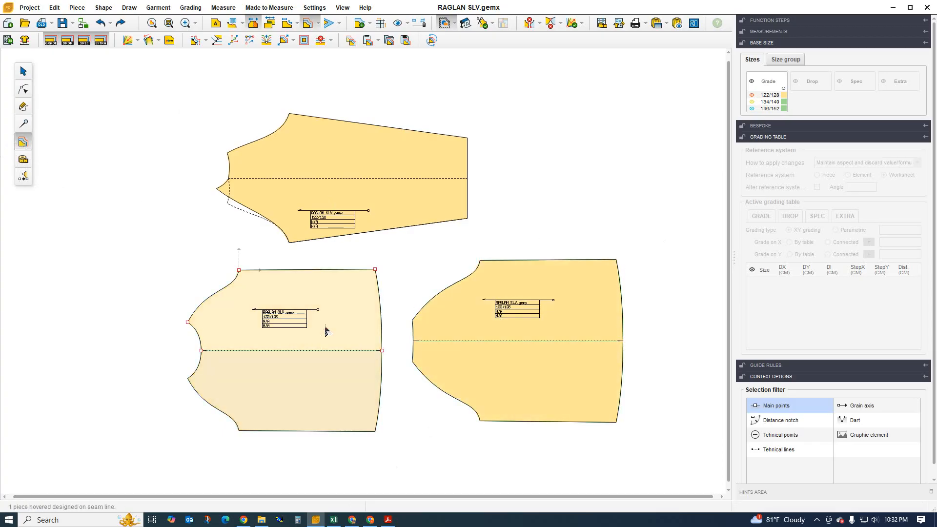
{"action": "left_click", "coordinate": [567, 327]}
{"action": "left_click", "coordinate": [368, 326]}
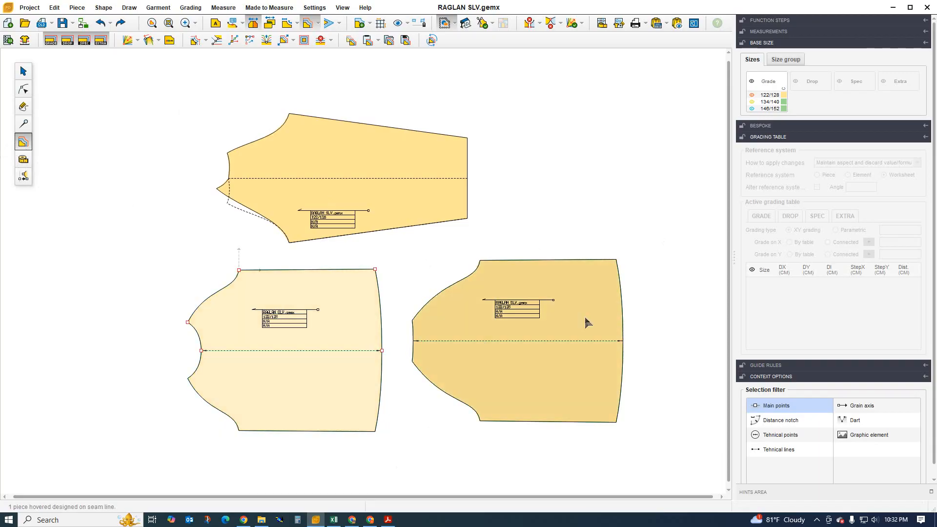
- Grade the back piece's hem corner at the side seam with an X step of 4 cm for each size
{"action": "left_click", "coordinate": [604, 293]}
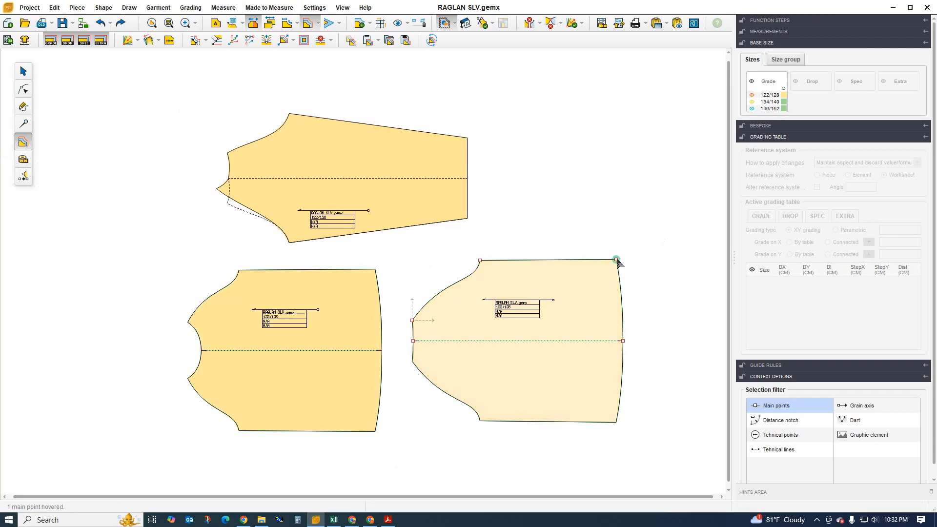
{"action": "left_click", "coordinate": [616, 259]}
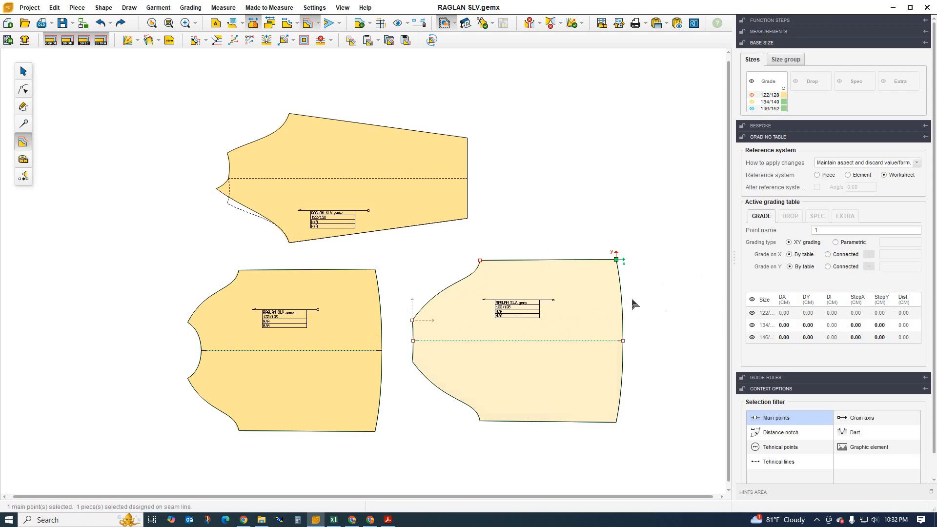
{"action": "left_click", "coordinate": [859, 301]}
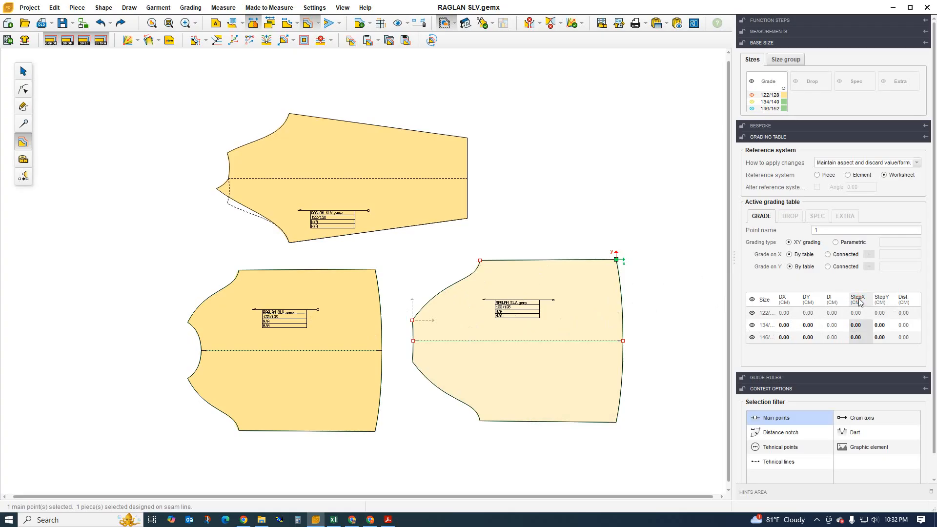
{"action": "type", "text": "4"}
{"action": "key", "text": "Return"}
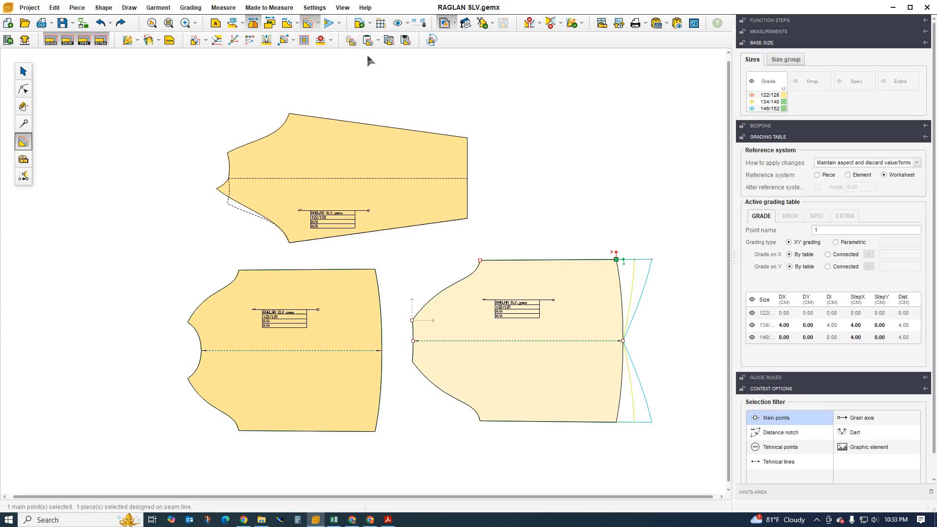
- Apply the hem corner's grading to the centre point of the back piece's hem
{"action": "left_click_drag", "start_coordinate": [595, 295], "coordinate": [657, 376]}
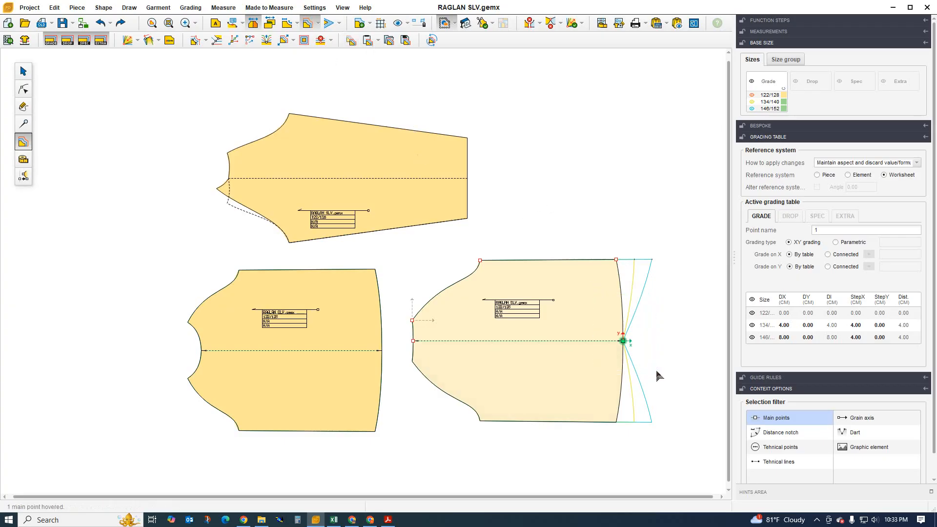
{"action": "left_click", "coordinate": [367, 40]}
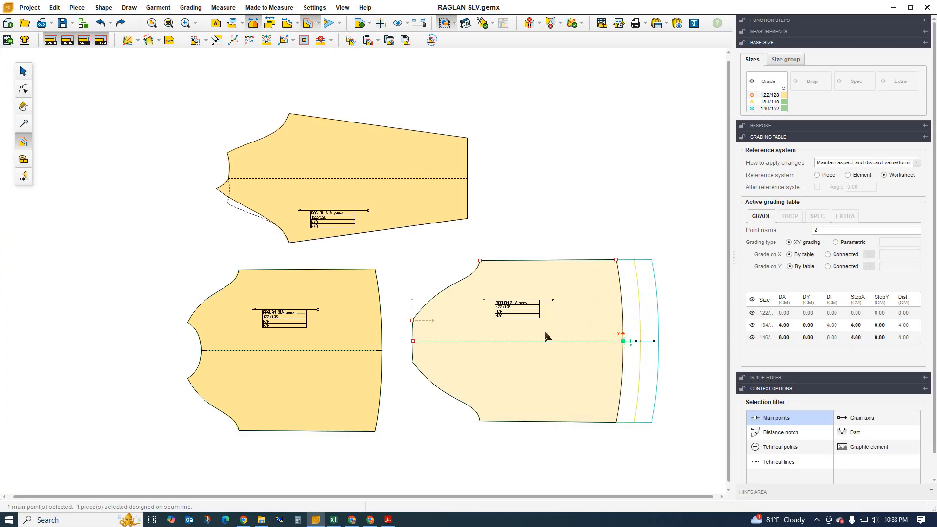
- Copy the grading of the back piece's hem corner and hem centre points onto the front piece's matching hem points
{"action": "left_click_drag", "start_coordinate": [576, 218], "coordinate": [654, 408]}
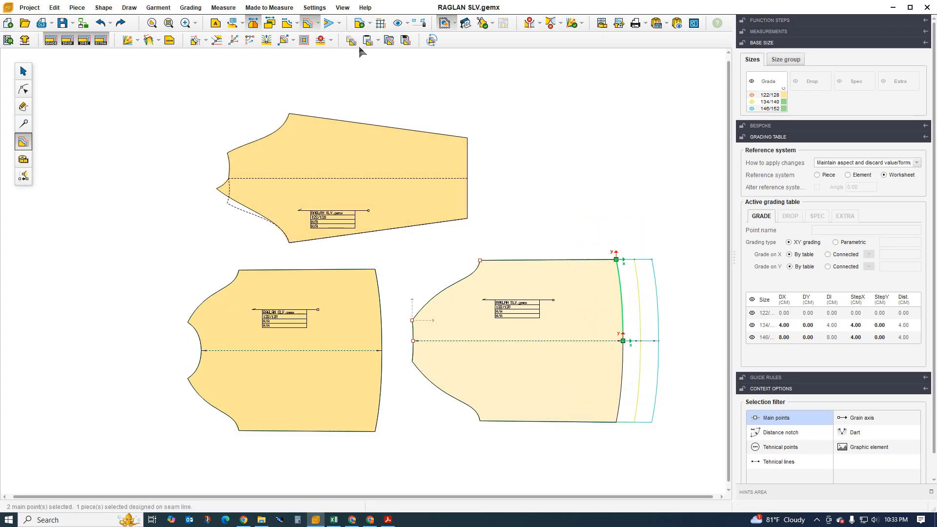
{"action": "left_click", "coordinate": [356, 279]}
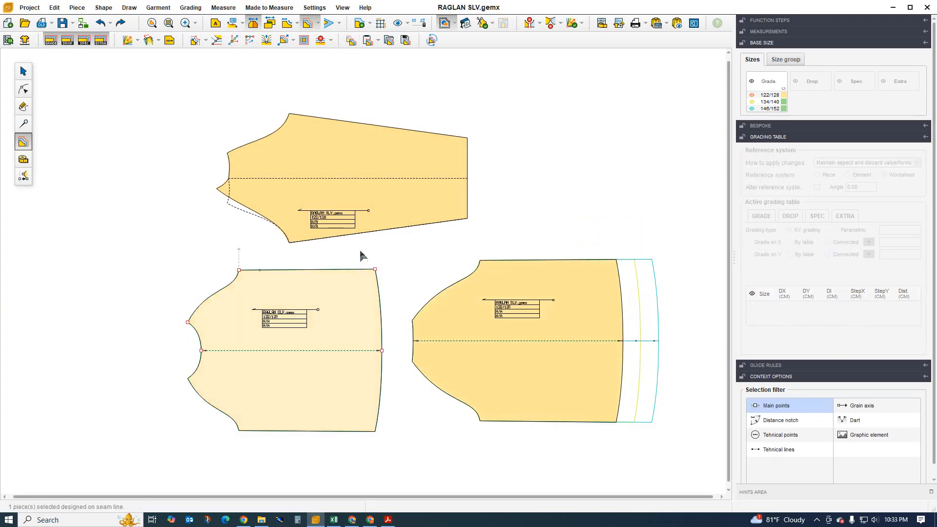
{"action": "left_click_drag", "start_coordinate": [361, 254], "coordinate": [398, 391]}
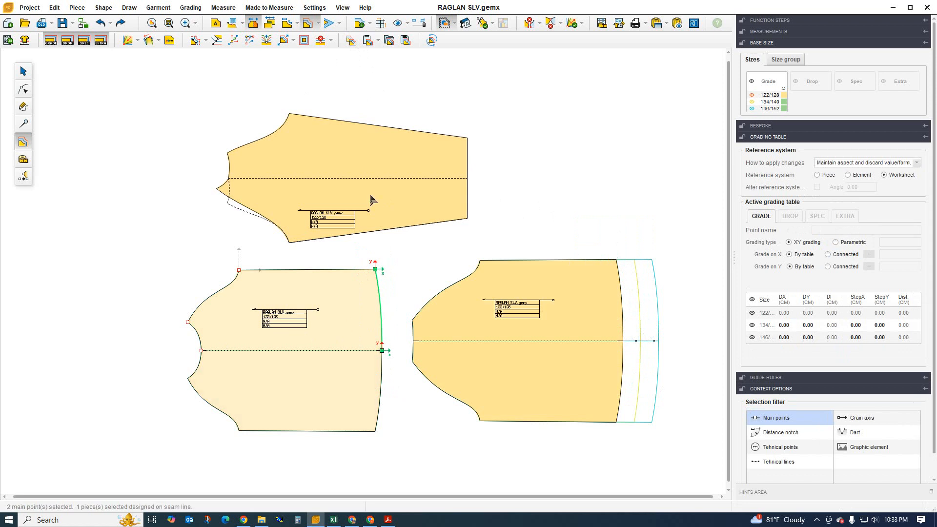
{"action": "left_click", "coordinate": [367, 41]}
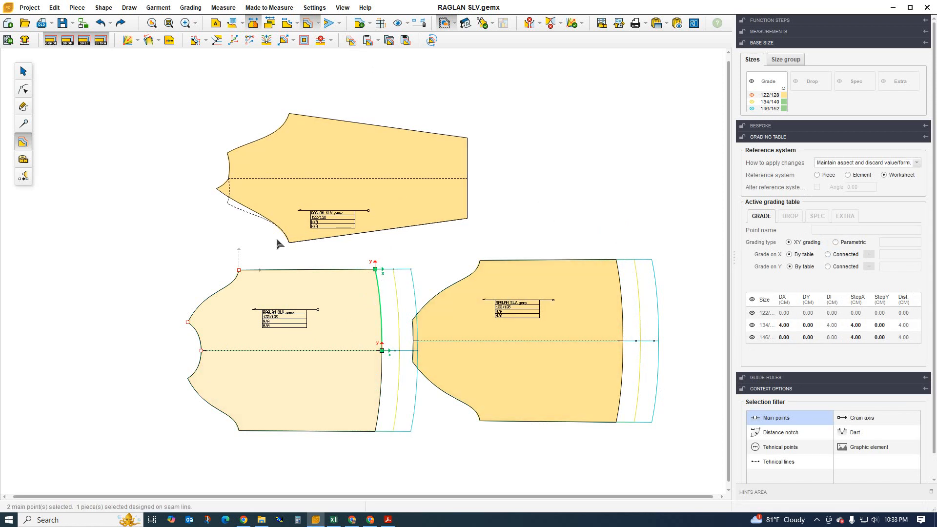
- Move the front and back pieces apart so that their graded outlines no longer overlap
{"action": "left_click", "coordinate": [24, 71]}
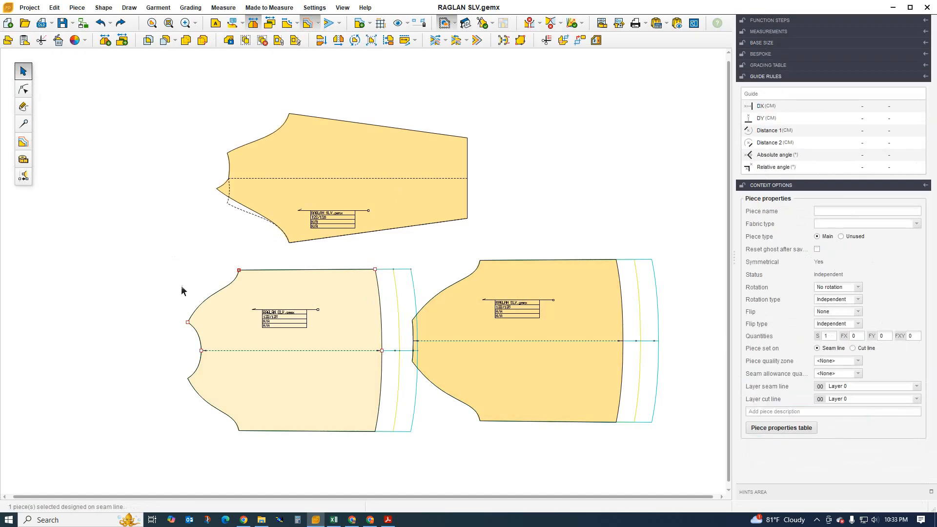
{"action": "left_click_drag", "start_coordinate": [300, 327], "coordinate": [242, 333]}
{"action": "left_click", "coordinate": [467, 324]}
{"action": "left_click_drag", "start_coordinate": [466, 324], "coordinate": [450, 336]}
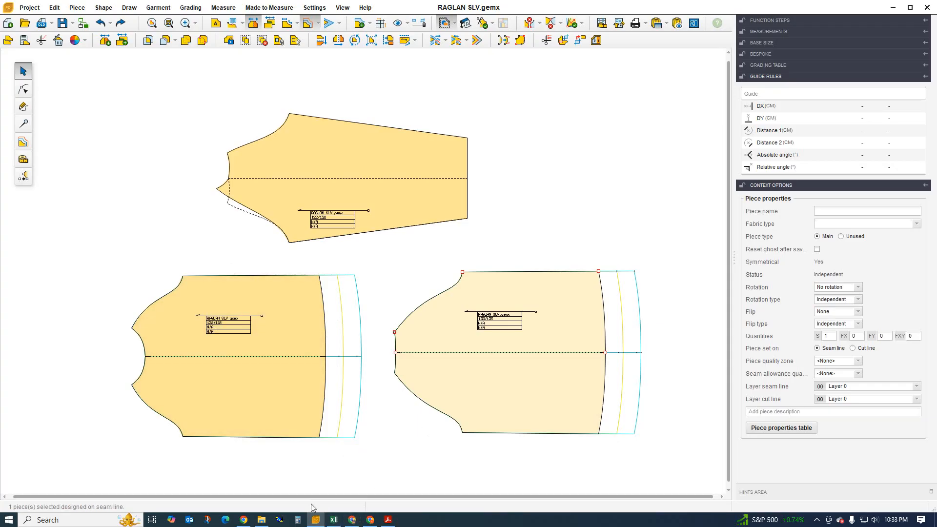
- Check the half chest and half hem widths in the Excel chart and examine the front piece's side seam
{"action": "left_click", "coordinate": [334, 520]}
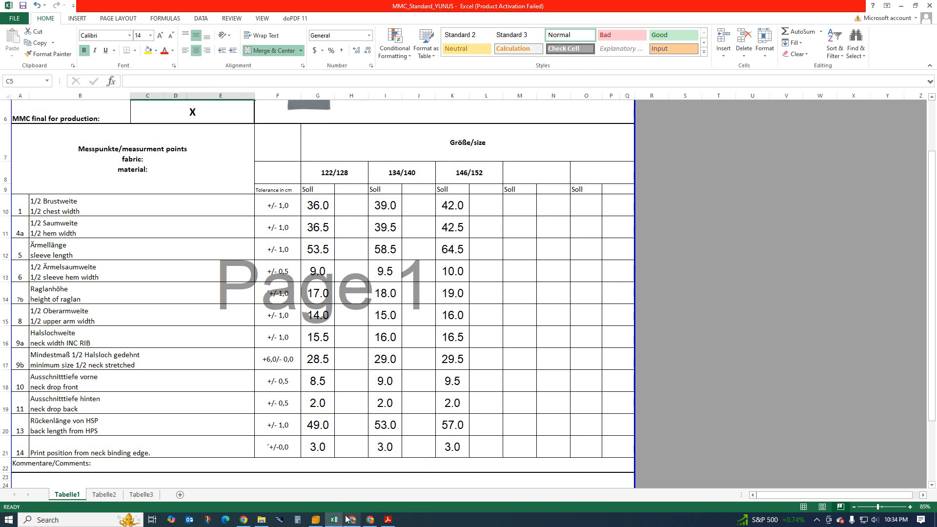
{"action": "left_click", "coordinate": [315, 520]}
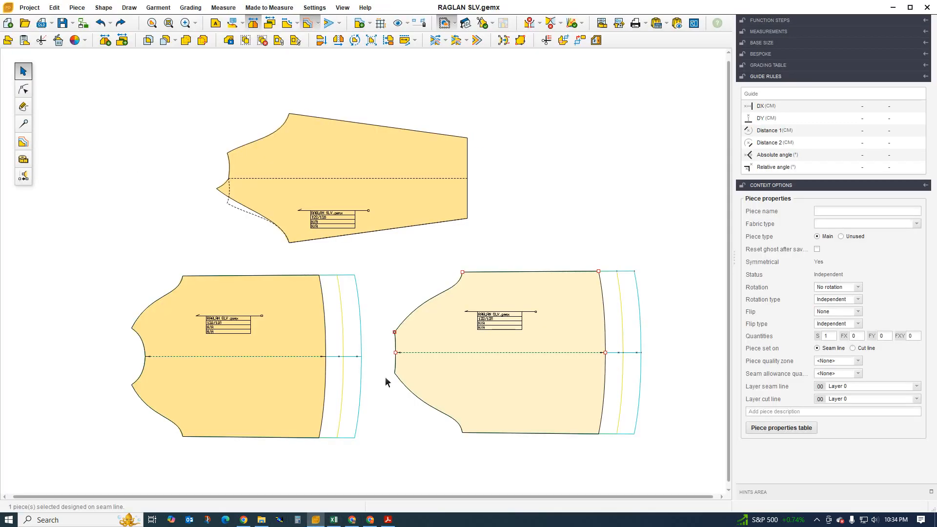
{"action": "left_click", "coordinate": [184, 280]}
{"action": "left_click_drag", "start_coordinate": [168, 257], "coordinate": [375, 299]}
{"action": "left_click", "coordinate": [271, 298]}
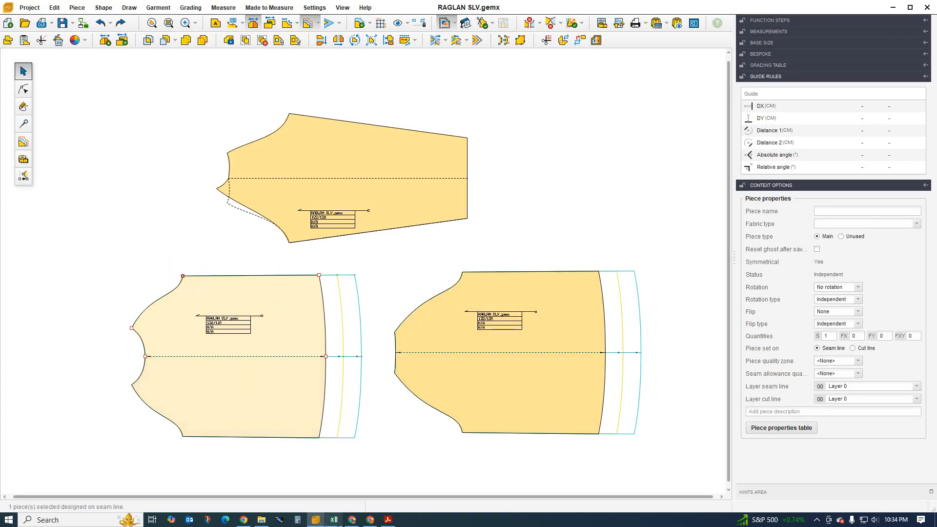
{"action": "left_click", "coordinate": [334, 520]}
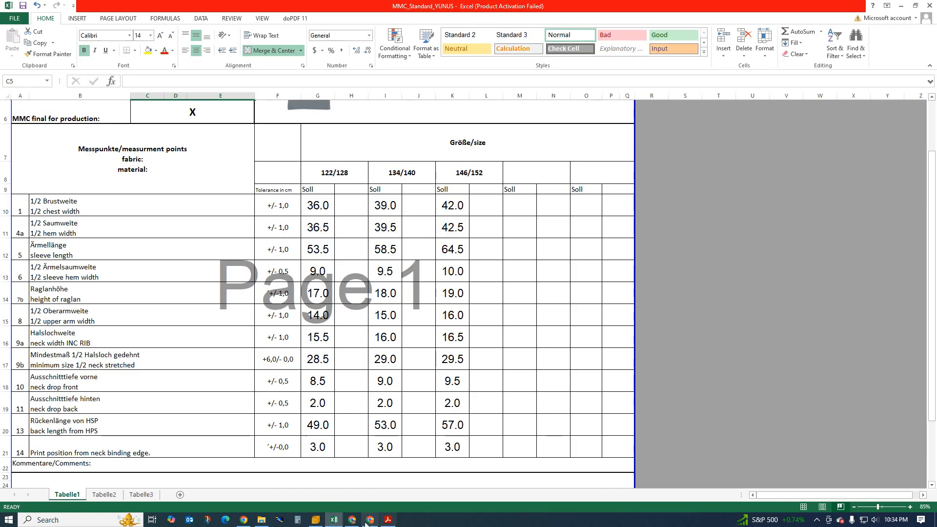
{"action": "left_click", "coordinate": [316, 520]}
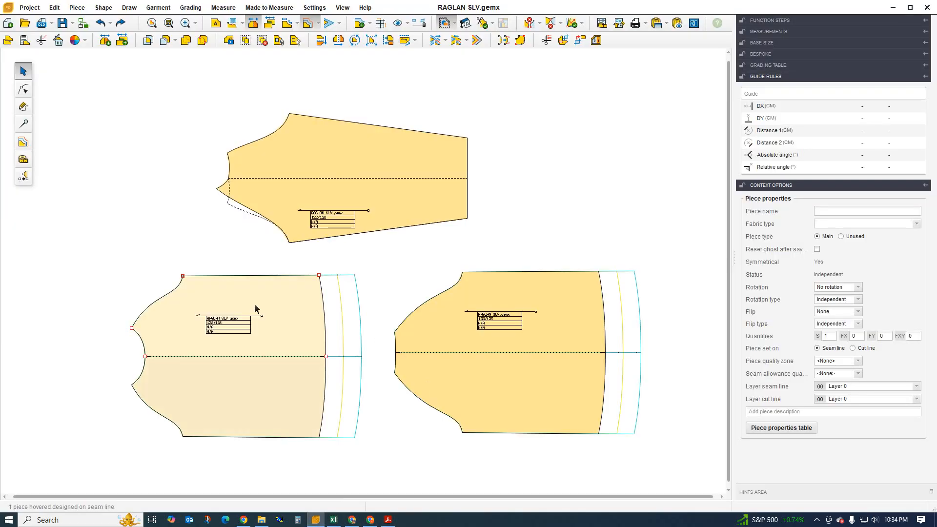
{"action": "left_click_drag", "start_coordinate": [163, 260], "coordinate": [356, 290]}
{"action": "left_click", "coordinate": [276, 291]}
{"action": "left_click_drag", "start_coordinate": [177, 270], "coordinate": [359, 290]}
{"action": "left_click", "coordinate": [299, 300]}
- Grade the underarm and hem corner points of the front and back side seams with a Y step of 1.5 cm per size
{"action": "left_click", "coordinate": [23, 141]}
{"action": "left_click_drag", "start_coordinate": [207, 276], "coordinate": [344, 299]}
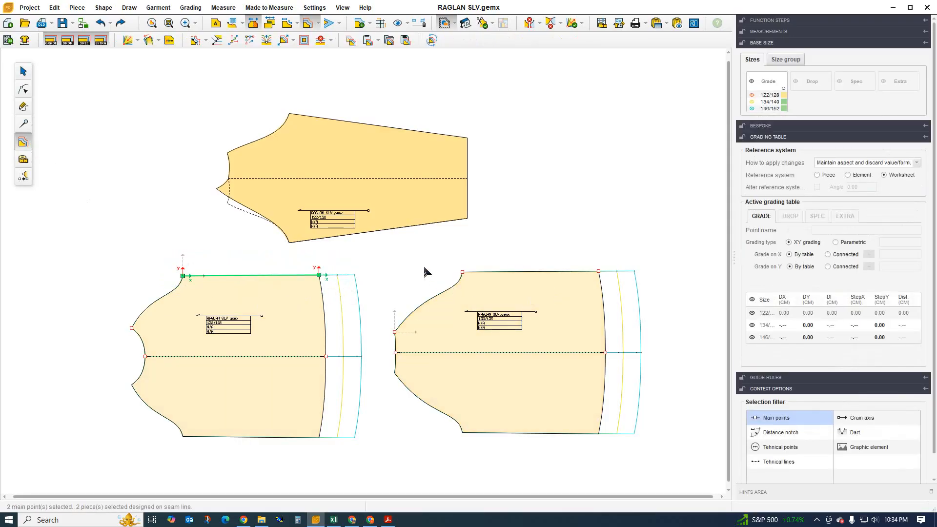
{"action": "left_click_drag", "start_coordinate": [423, 247], "coordinate": [632, 292]}
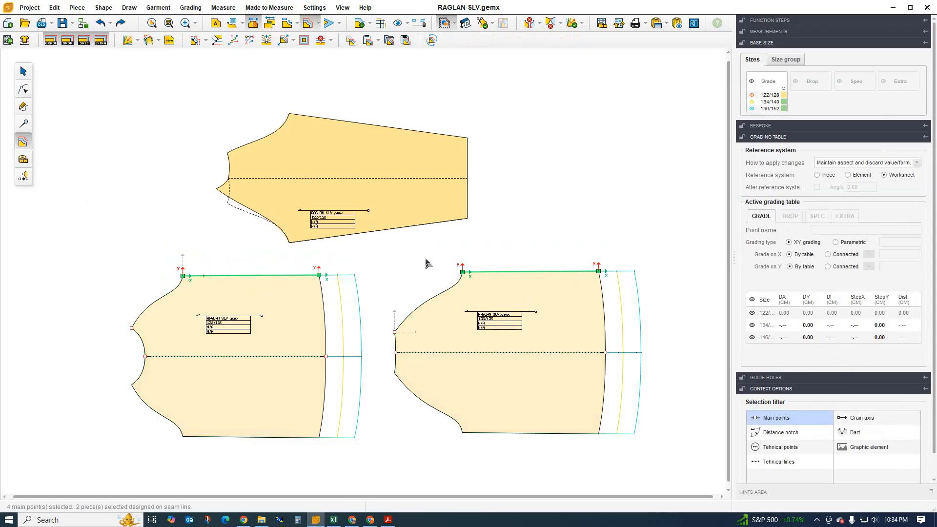
{"action": "left_click", "coordinate": [885, 300]}
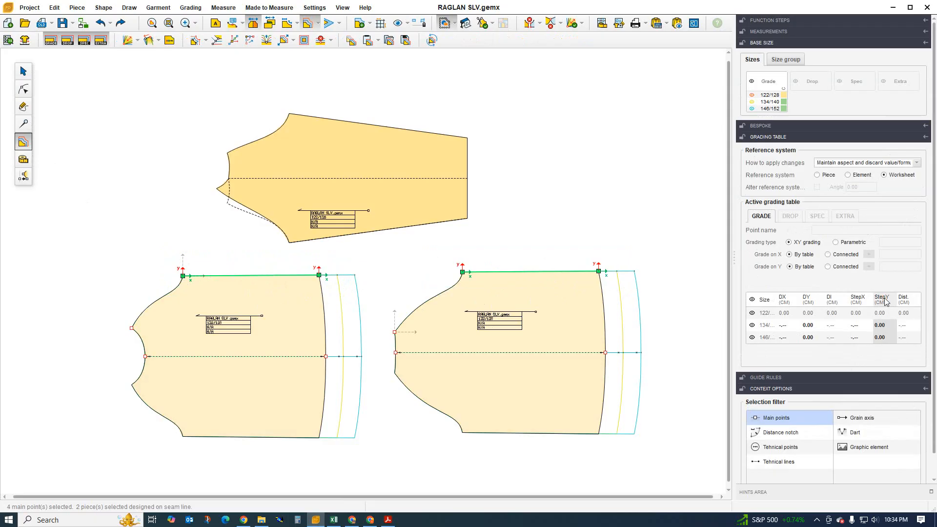
{"action": "type", "text": "1.5"}
{"action": "key", "text": "Return"}
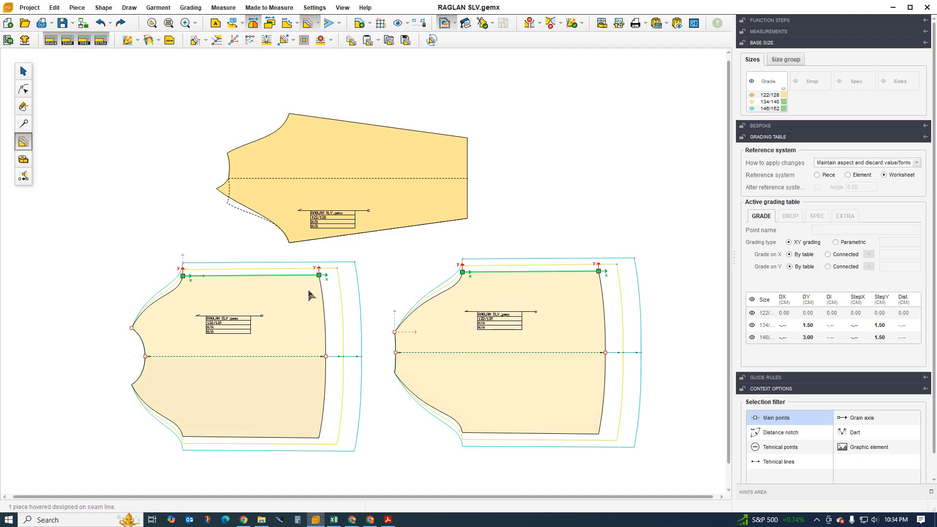
- Review the Excel measurement chart and examine the graded outlines of the front and back body pieces
{"action": "left_click", "coordinate": [333, 520]}
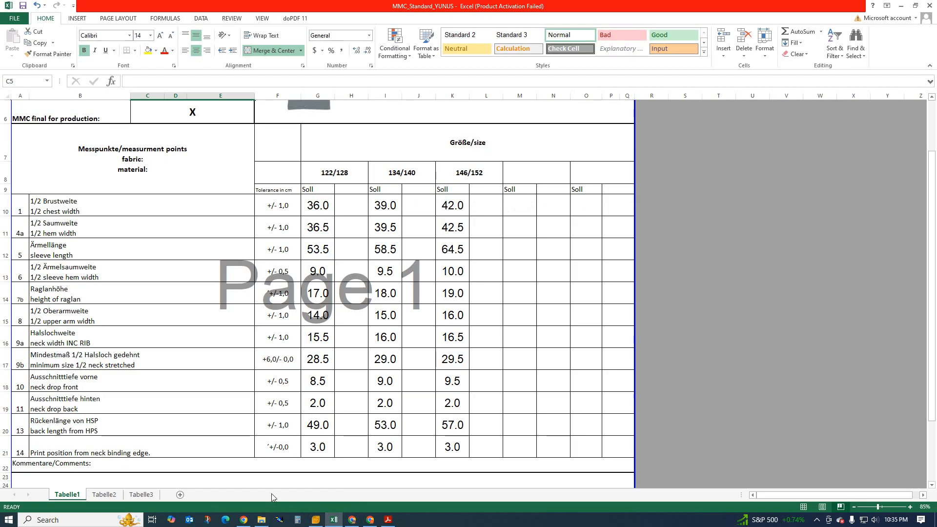
{"action": "left_click", "coordinate": [319, 521]}
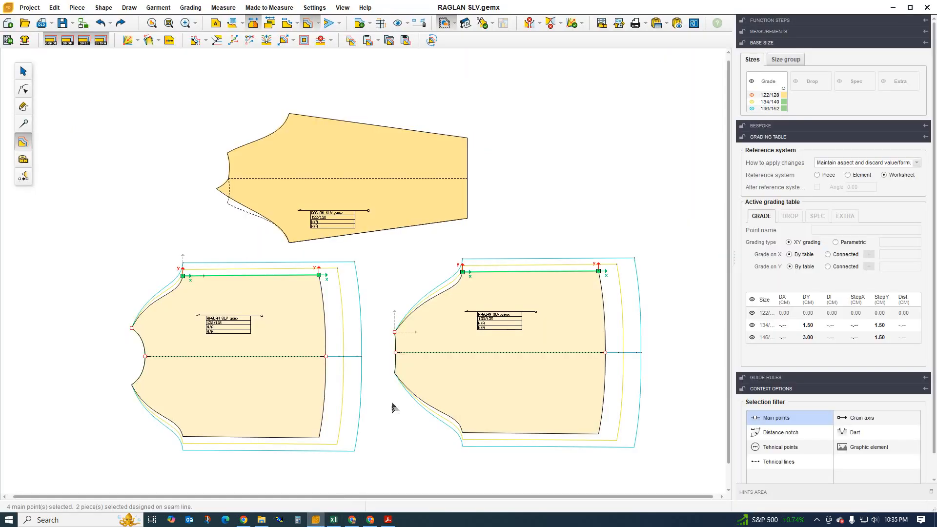
{"action": "scroll", "coordinate": [190, 357], "scroll_direction": "up", "scroll_amount": 4}
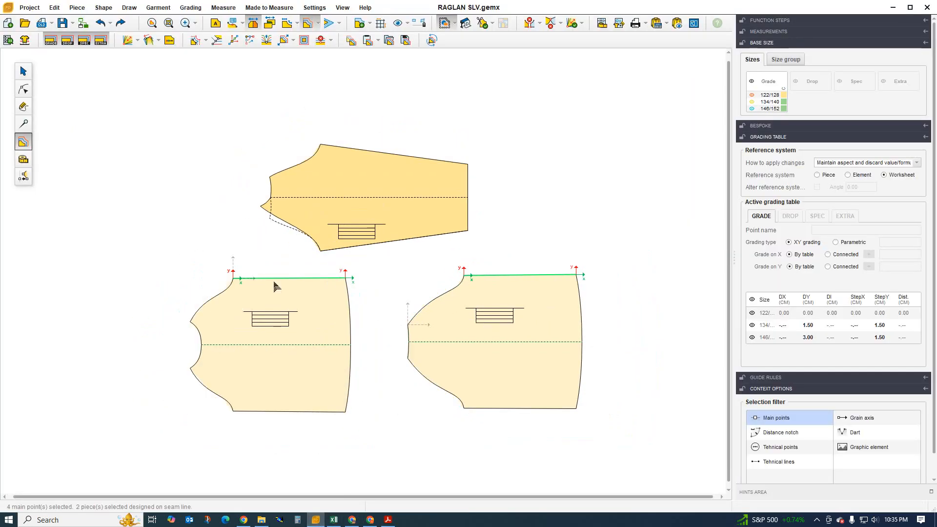
{"action": "scroll", "coordinate": [471, 215], "scroll_direction": "down", "scroll_amount": 1}
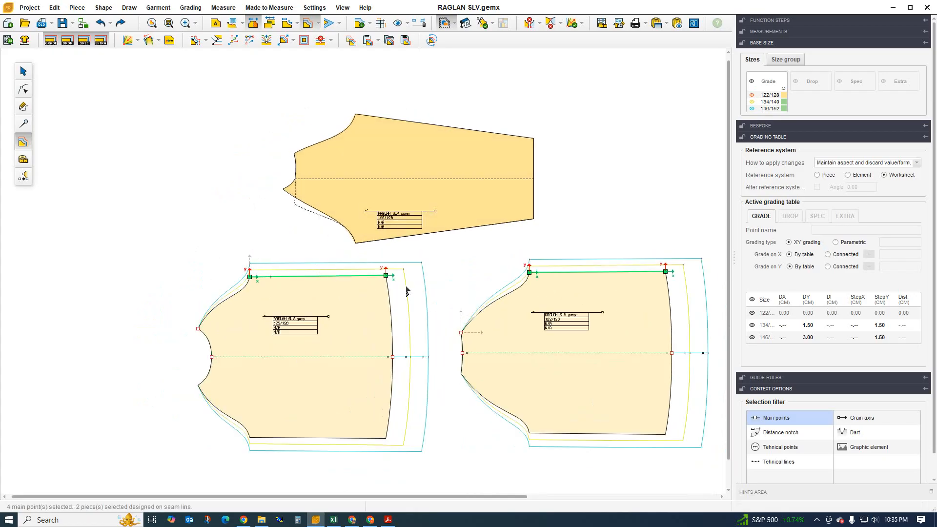
{"action": "scroll", "coordinate": [402, 309], "scroll_direction": "down", "scroll_amount": 1}
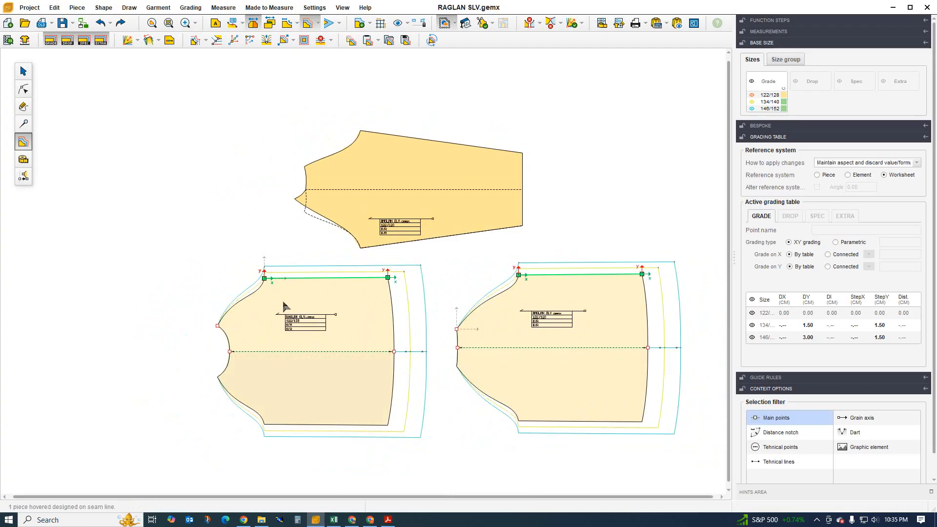
{"action": "scroll", "coordinate": [256, 305], "scroll_direction": "up", "scroll_amount": 1}
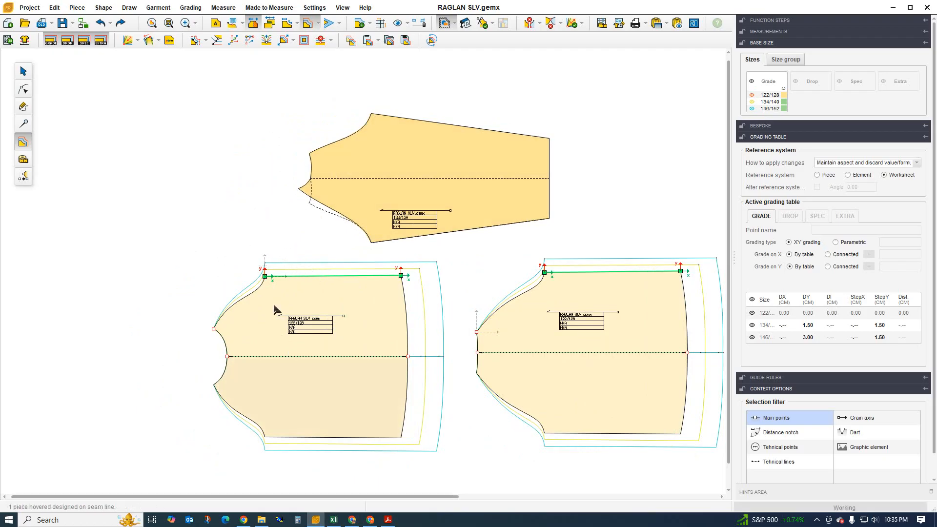
{"action": "scroll", "coordinate": [271, 306], "scroll_direction": "up", "scroll_amount": 1}
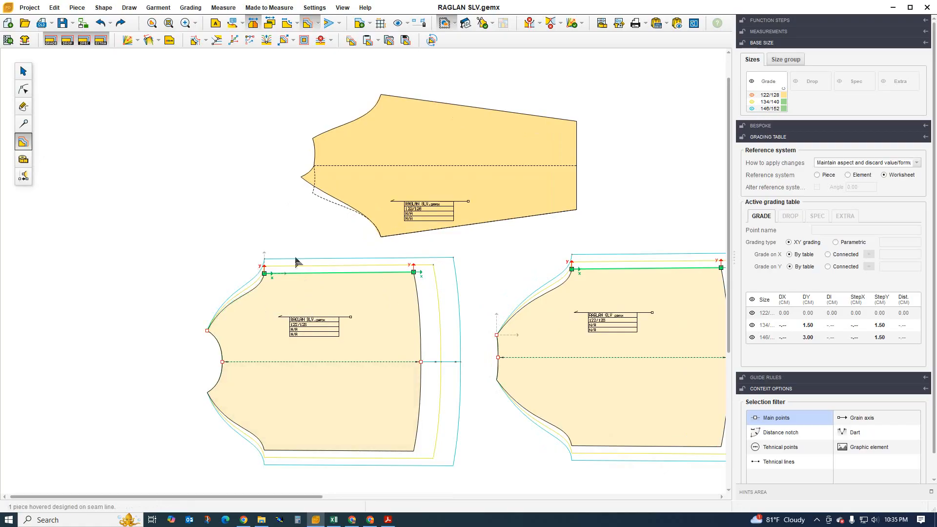
- Grade the sleeve's three hem points to the Excel chart's sleeve length, with X steps of 5 cm for 134/140 and 6 cm for 146/152
{"action": "left_click", "coordinate": [478, 156]}
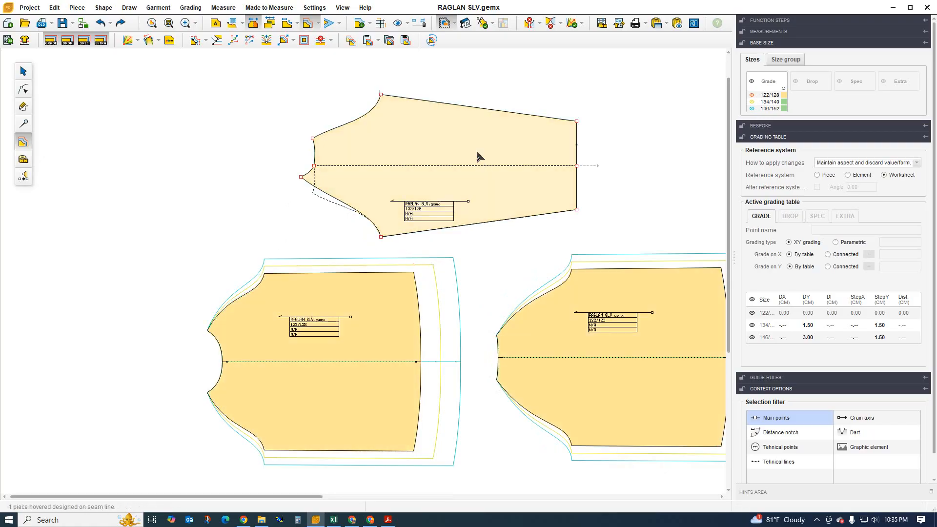
{"action": "left_click", "coordinate": [334, 521]}
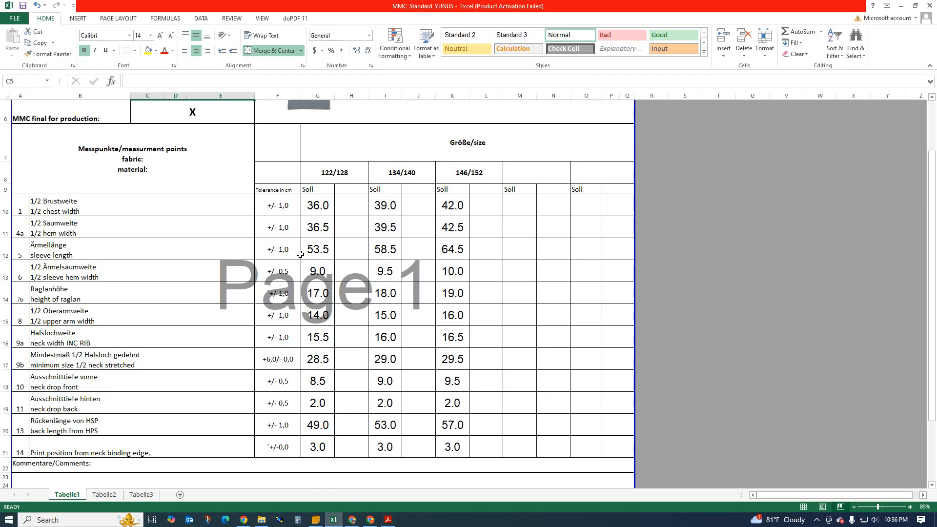
{"action": "left_click", "coordinate": [315, 519]}
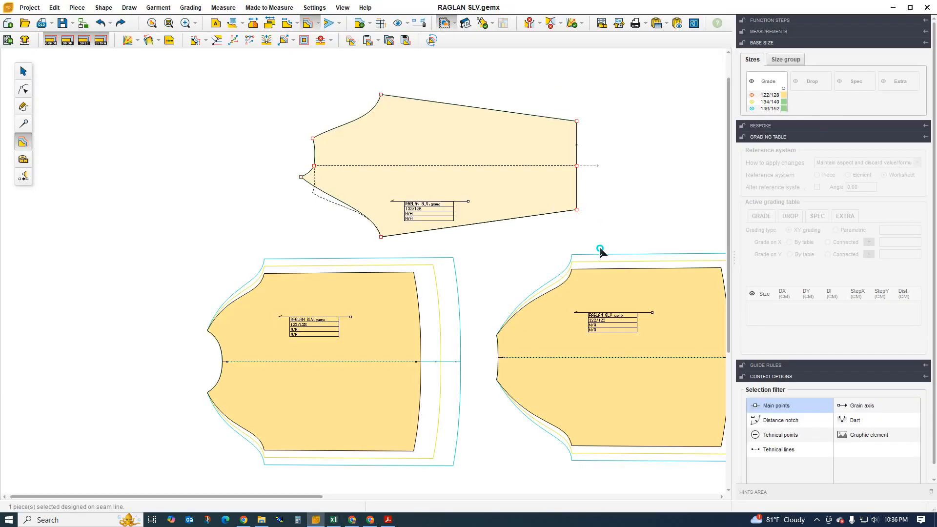
{"action": "left_click_drag", "start_coordinate": [555, 92], "coordinate": [624, 232]}
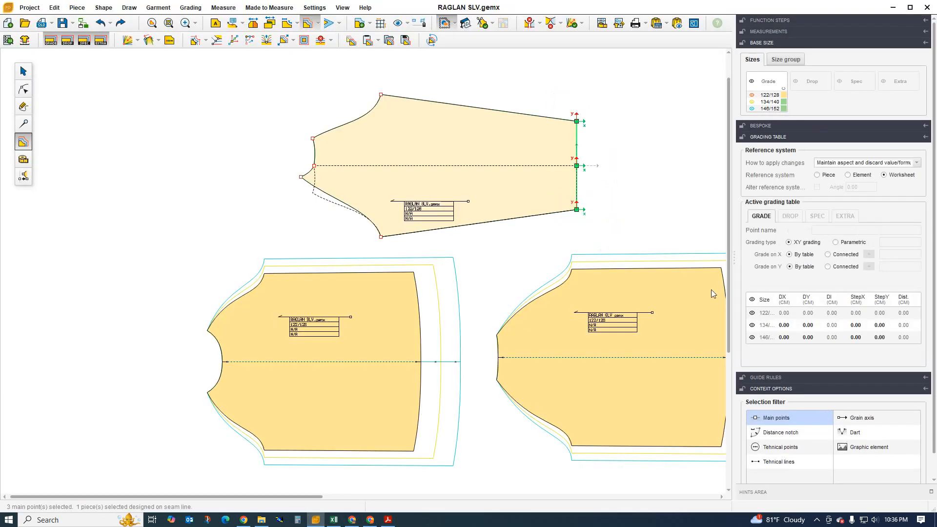
{"action": "left_click", "coordinate": [858, 325]}
{"action": "type", "text": "5"}
{"action": "key", "text": "Return"}
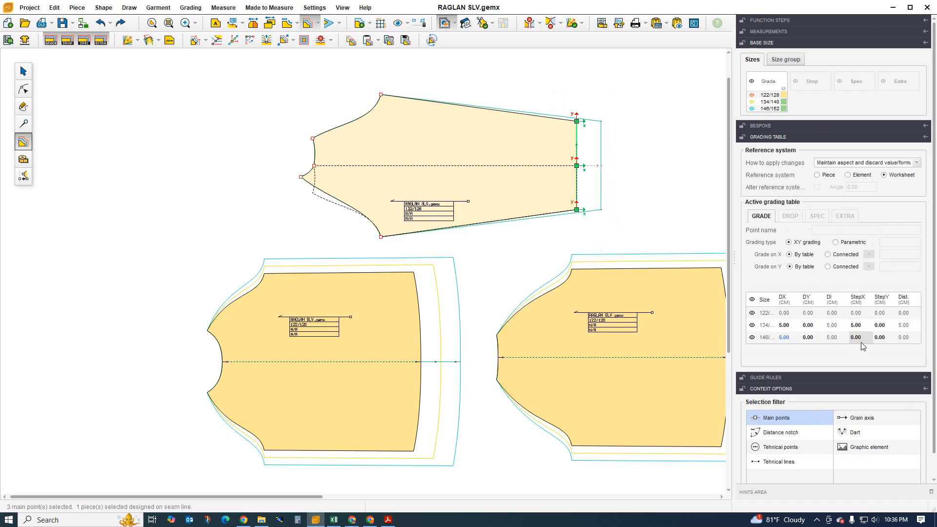
{"action": "type", "text": "6"}
{"action": "key", "text": "Return"}
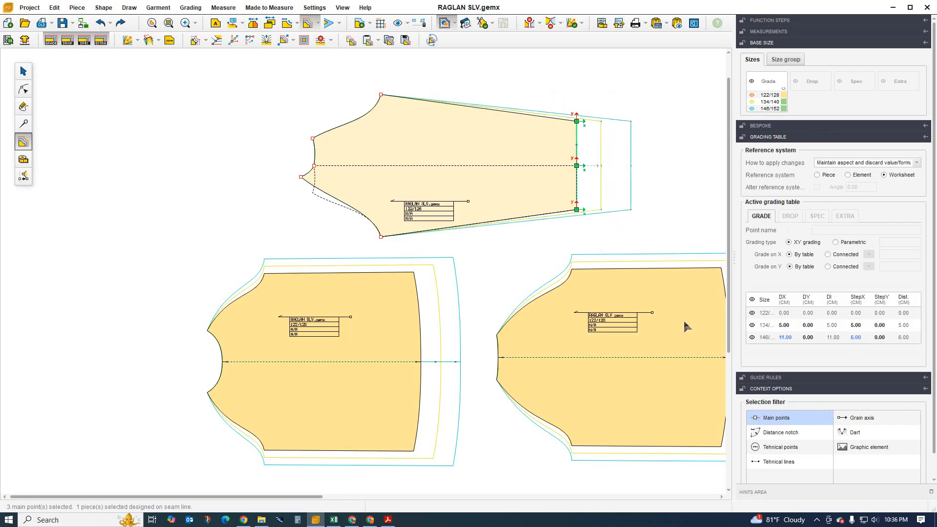
- Grade the upper corner of the sleeve hem with a Y step of 0.5 cm for each size
{"action": "scroll", "coordinate": [511, 157], "scroll_direction": "up", "scroll_amount": 2}
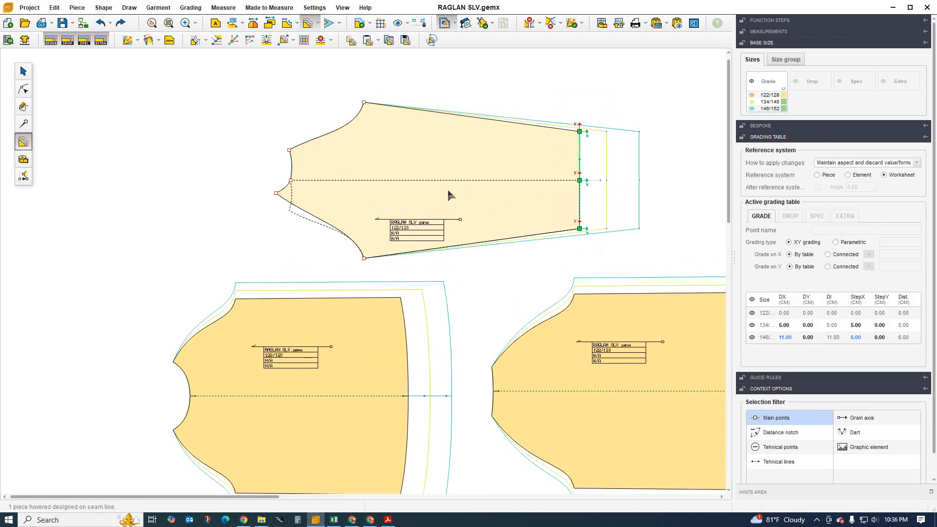
{"action": "left_click_drag", "start_coordinate": [559, 102], "coordinate": [607, 159]}
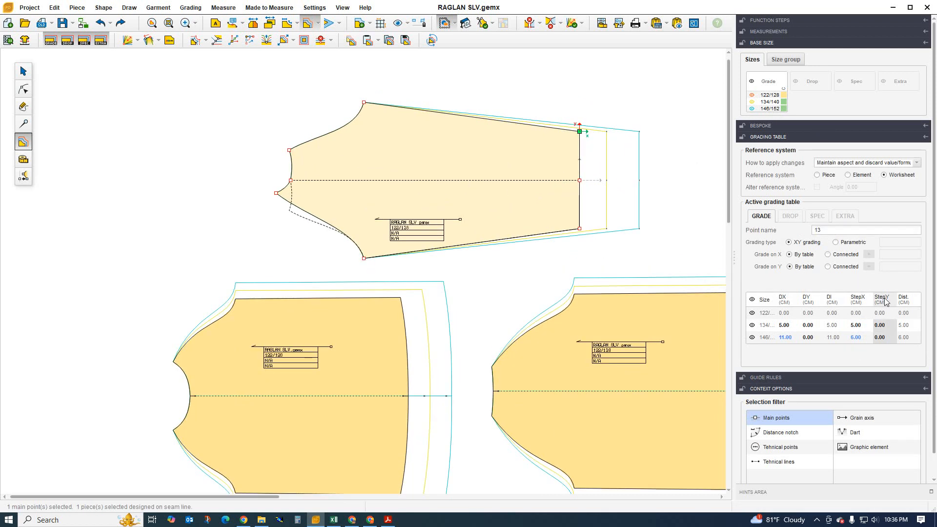
{"action": "type", "text": ".5"}
{"action": "key", "text": "Return"}
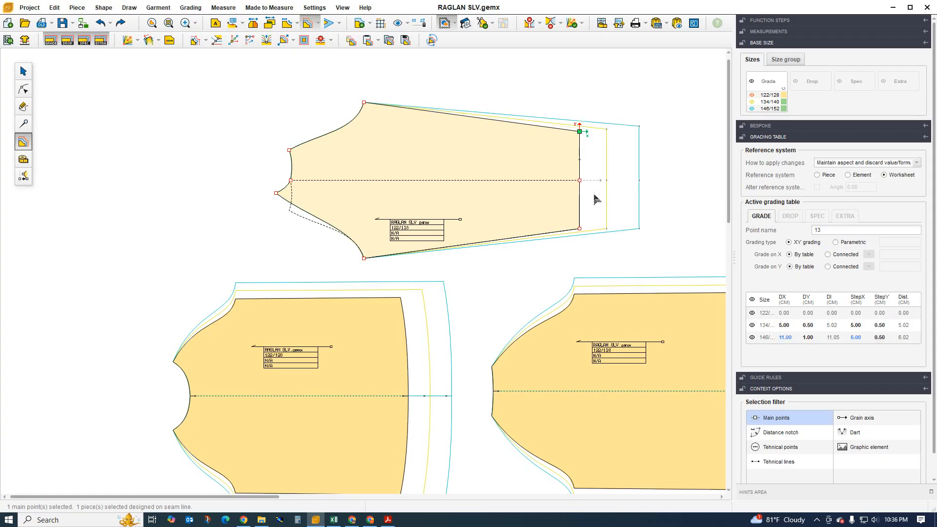
- Grade the lower corner of the sleeve hem with a Y step of -0.5 cm for each size
{"action": "left_click", "coordinate": [579, 228]}
{"action": "left_click", "coordinate": [887, 300]}
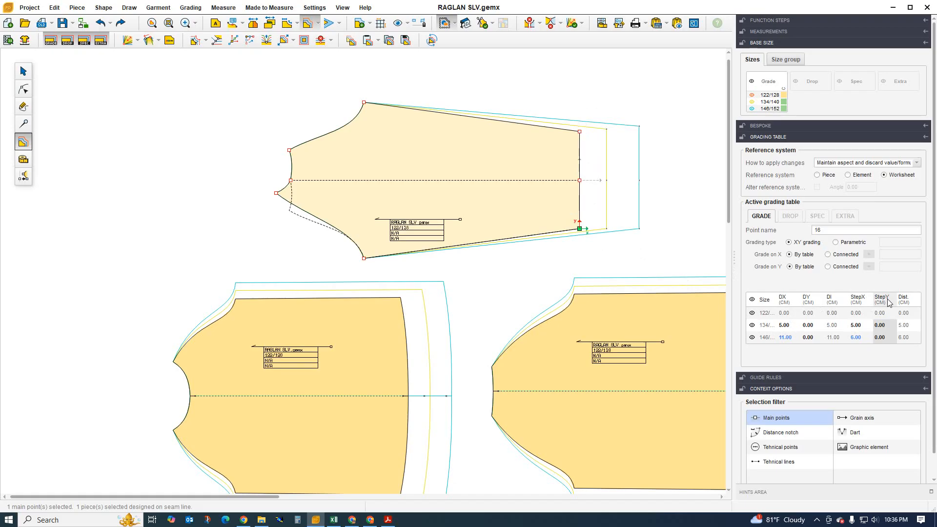
{"action": "type", "text": "-0"}
{"action": "type", "text": ".5"}
{"action": "key", "text": "Return"}
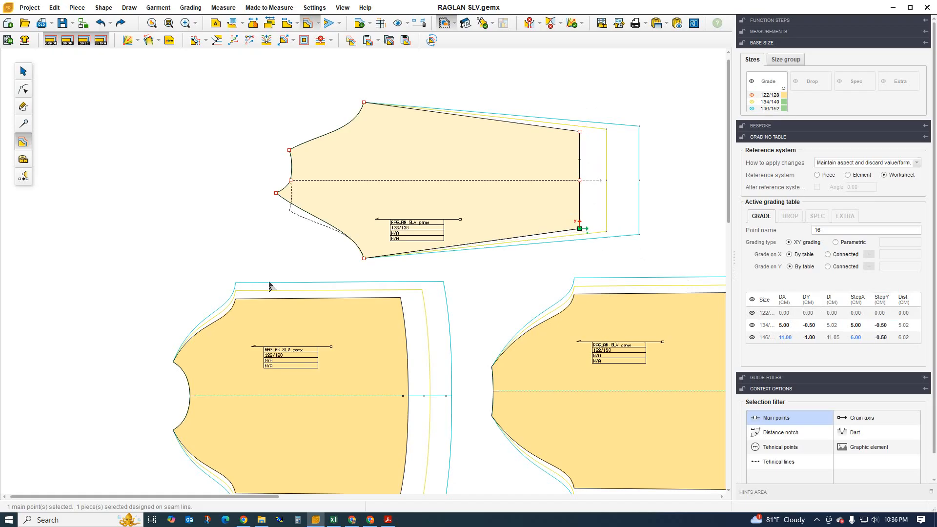
{"action": "scroll", "coordinate": [247, 282], "scroll_direction": "down", "scroll_amount": 1}
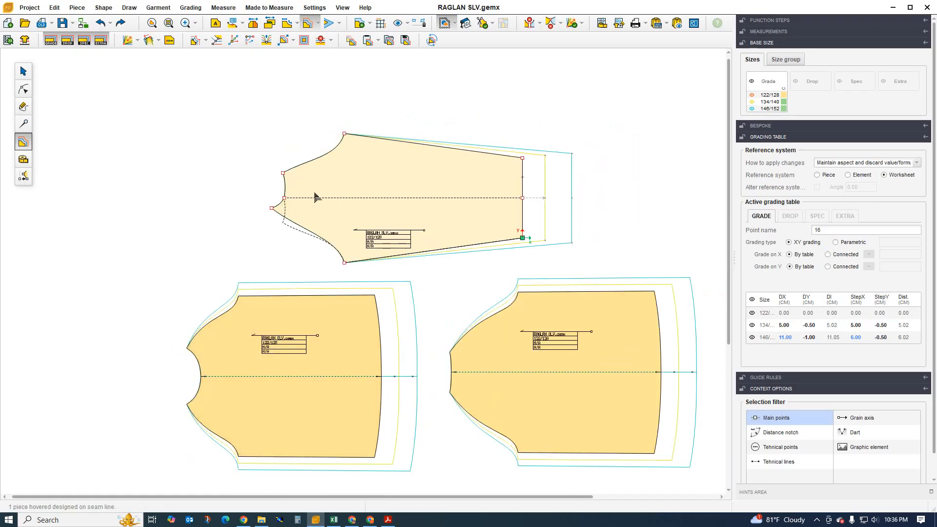
{"action": "scroll", "coordinate": [452, 175], "scroll_direction": "up", "scroll_amount": 1}
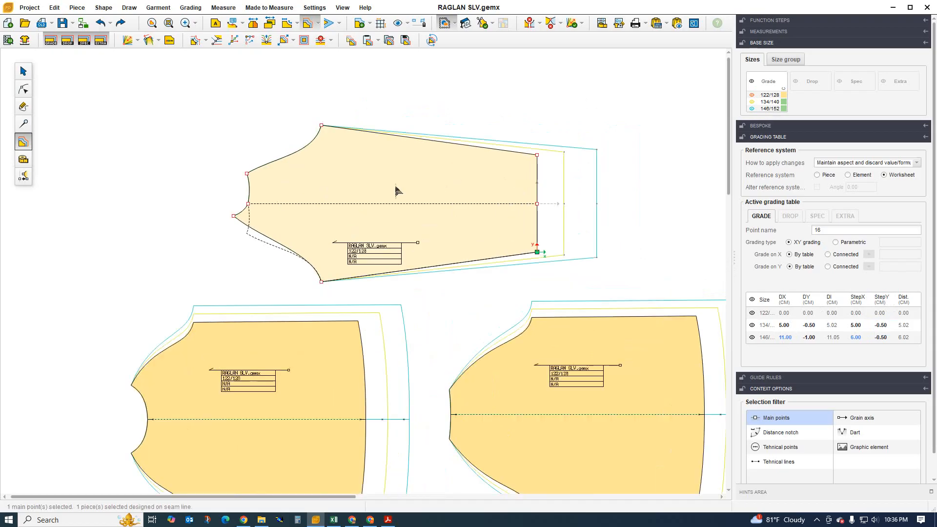
- Grade the sleeve's upper underarm point with a Y step of 1 cm per size, following the Excel chart's upper arm width
{"action": "scroll", "coordinate": [418, 197], "scroll_direction": "down", "scroll_amount": 1}
{"action": "scroll", "coordinate": [418, 200], "scroll_direction": "up", "scroll_amount": 1}
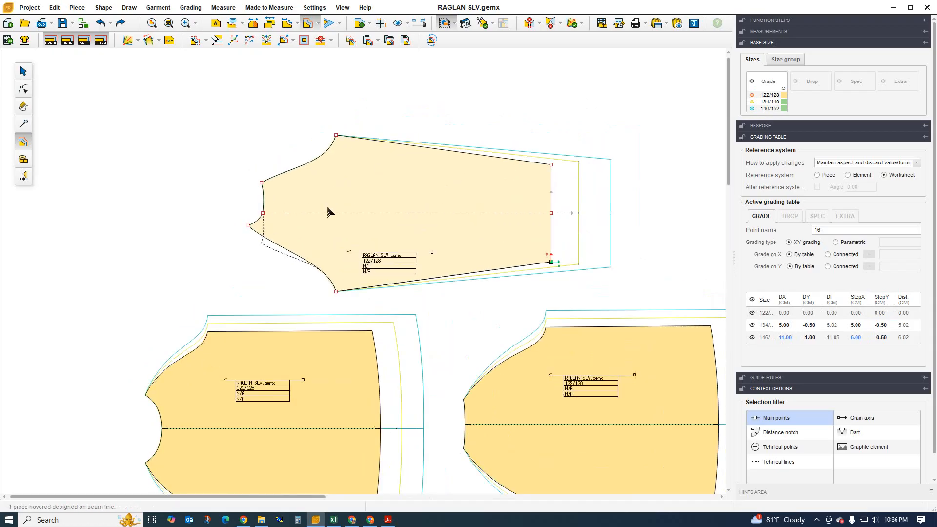
{"action": "left_click", "coordinate": [335, 145]}
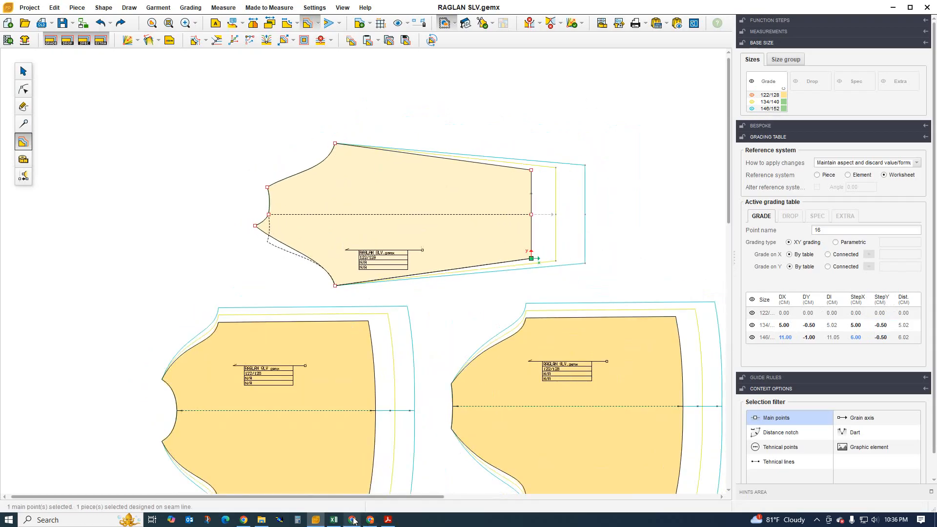
{"action": "left_click", "coordinate": [333, 520]}
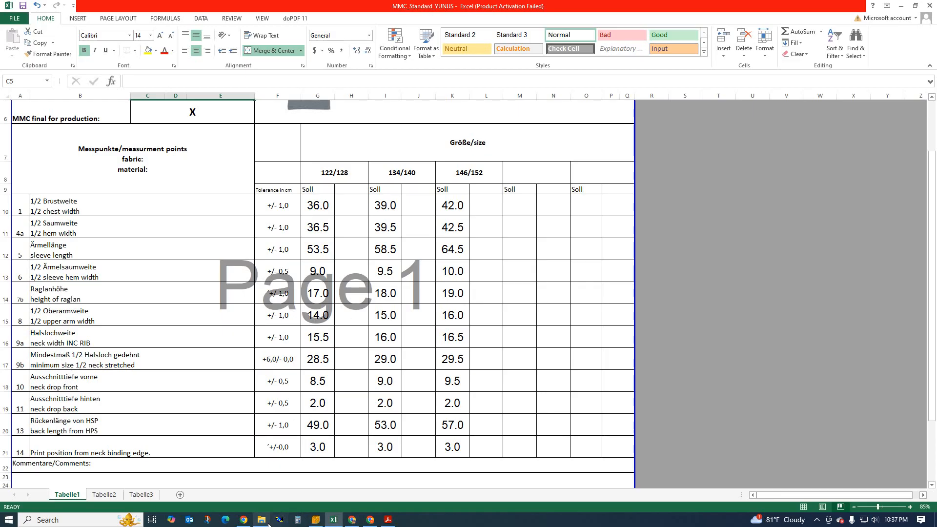
{"action": "left_click", "coordinate": [315, 520]}
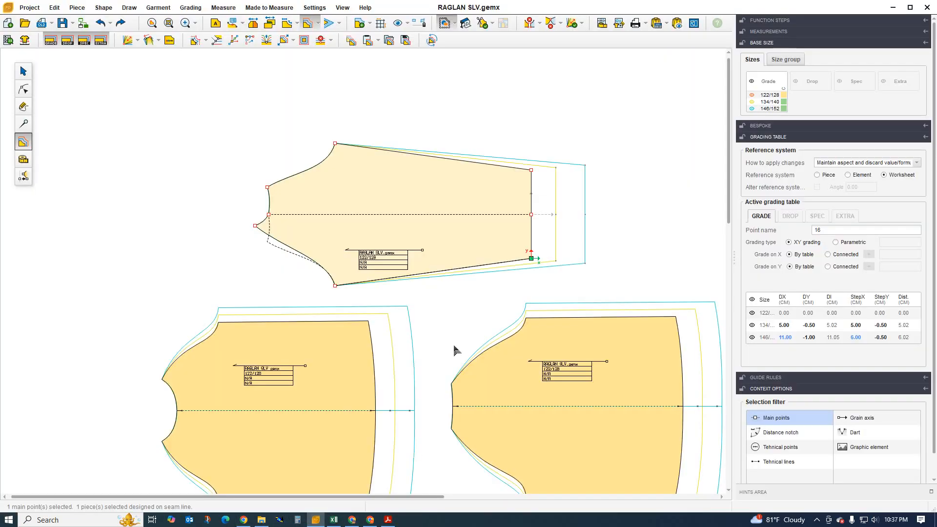
{"action": "left_click", "coordinate": [335, 143]}
{"action": "left_click", "coordinate": [884, 325]}
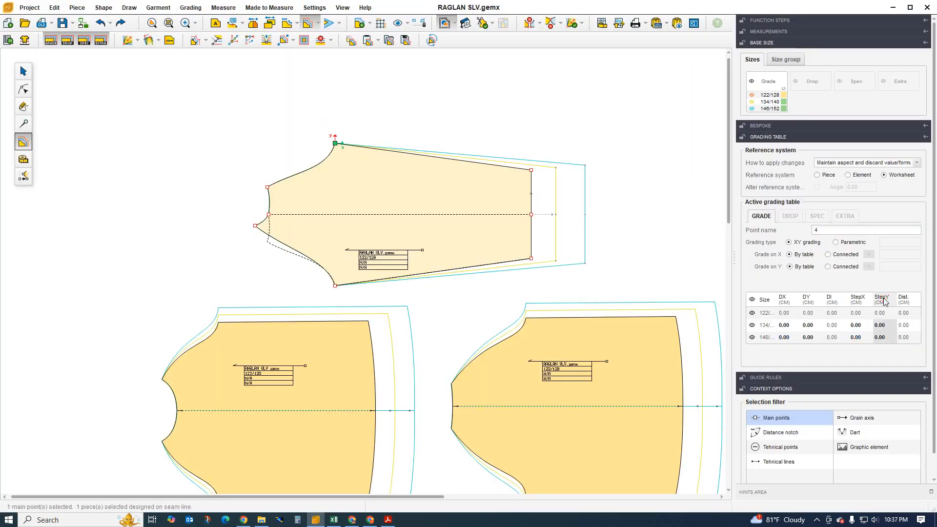
{"action": "type", "text": "1"}
{"action": "key", "text": "Return"}
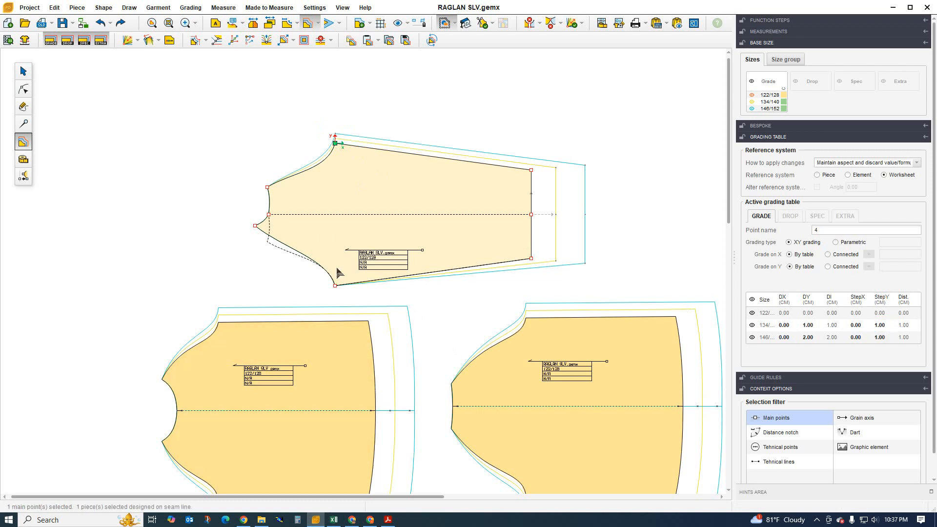
- Grade the sleeve's lower underarm point with a Y step of -1 cm for each size
{"action": "left_click_drag", "start_coordinate": [321, 229], "coordinate": [335, 296]}
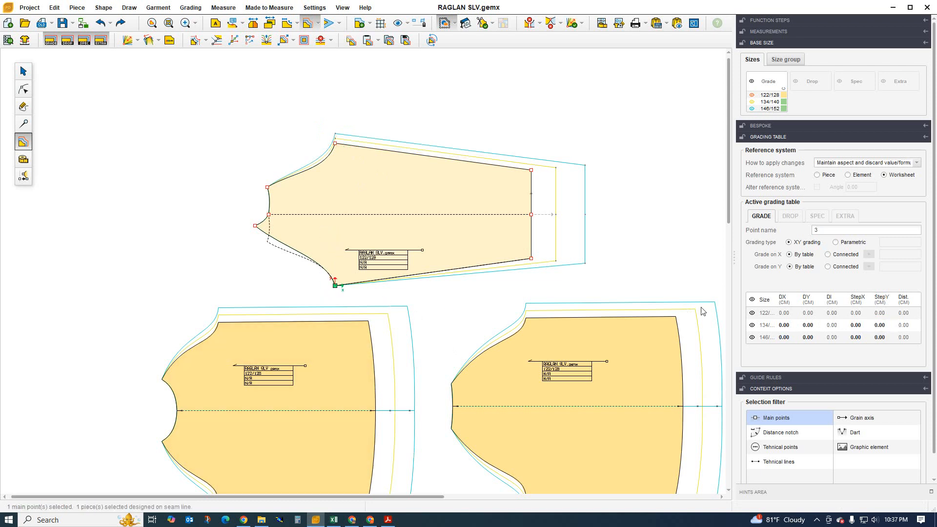
{"action": "left_click", "coordinate": [882, 299]}
{"action": "type", "text": "-1"}
{"action": "key", "text": "Return"}
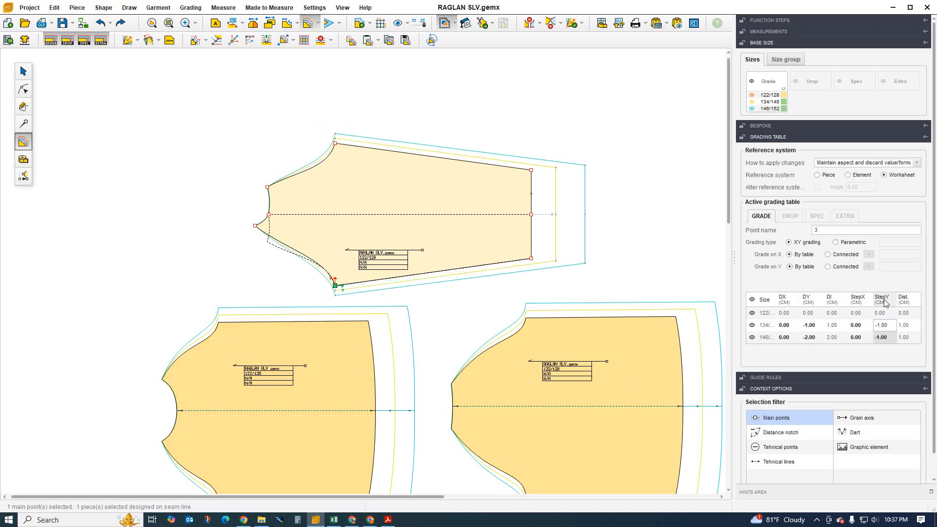
- Grade the front and back underarm points together with an X step of 1 cm per size, following the Excel chart's raglan height
{"action": "scroll", "coordinate": [345, 254], "scroll_direction": "down", "scroll_amount": 1}
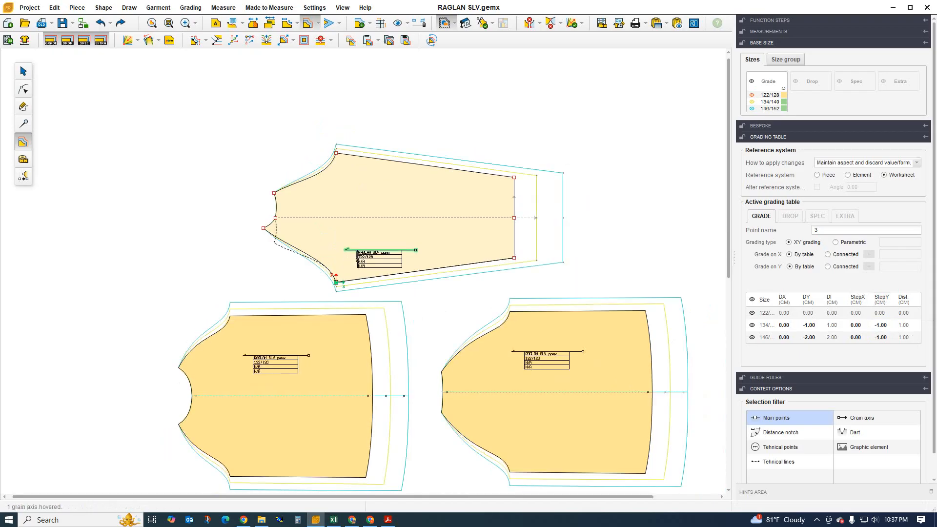
{"action": "scroll", "coordinate": [249, 387], "scroll_direction": "down", "scroll_amount": 1}
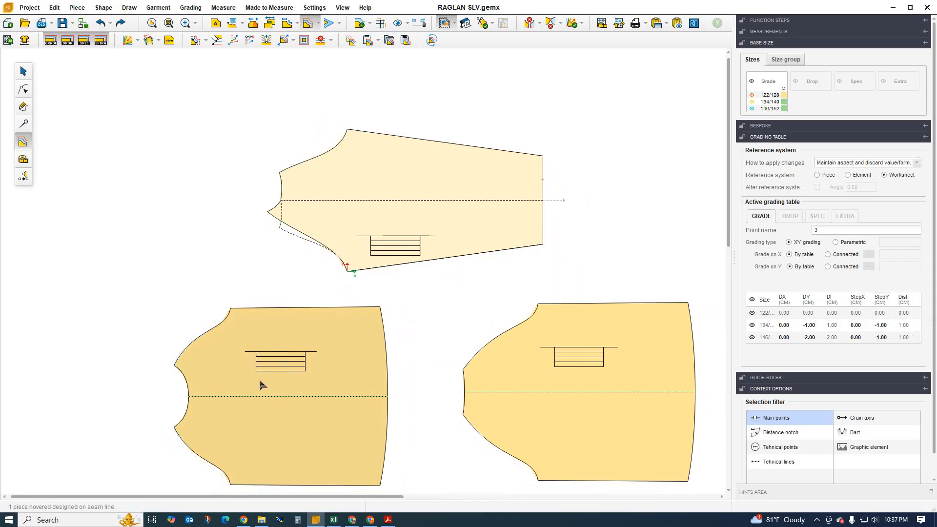
{"action": "scroll", "coordinate": [262, 372], "scroll_direction": "up", "scroll_amount": 1}
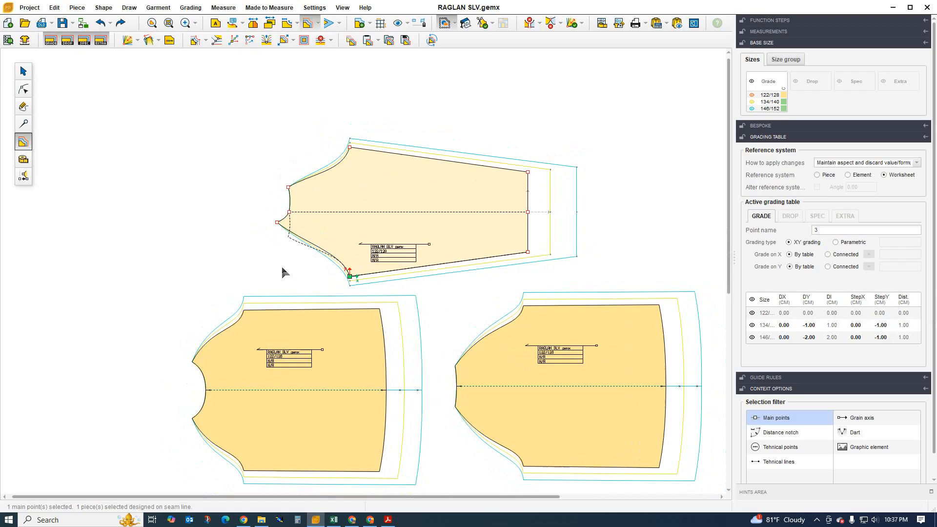
{"action": "left_click", "coordinate": [251, 321]}
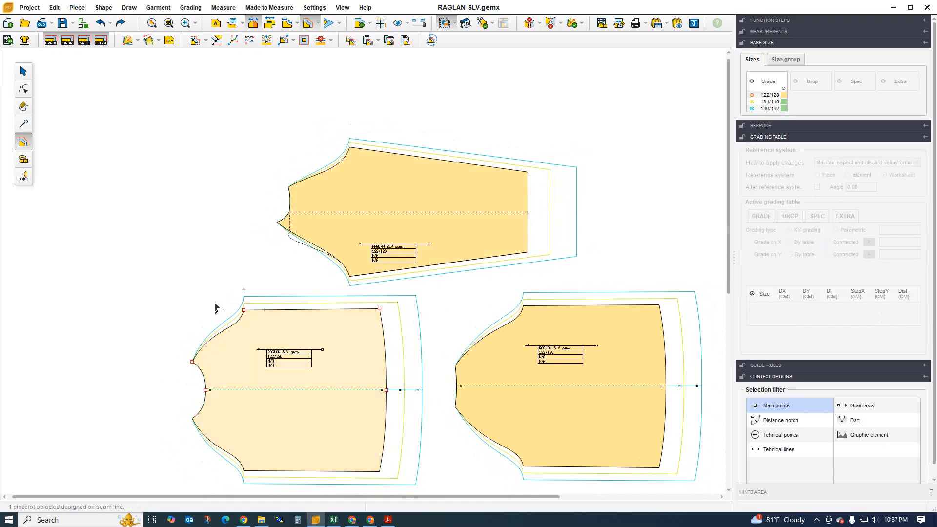
{"action": "left_click", "coordinate": [334, 521]}
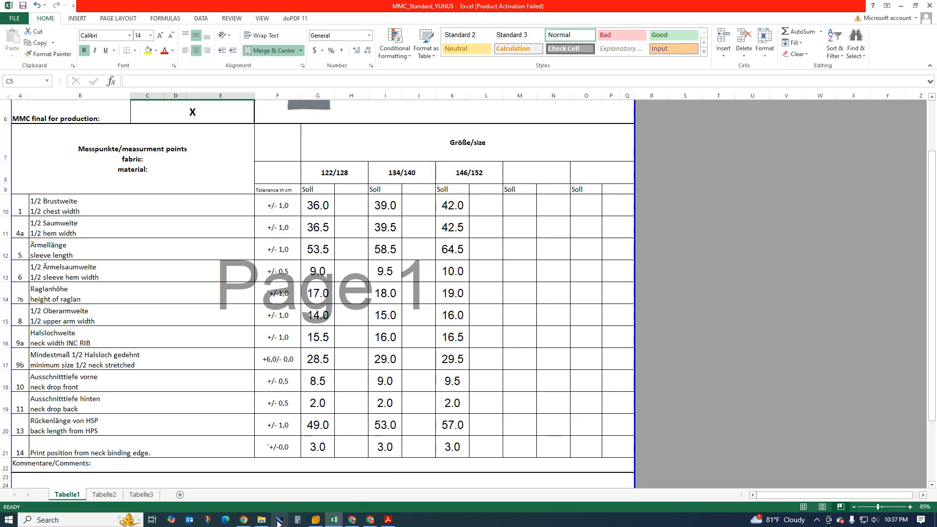
{"action": "left_click", "coordinate": [316, 520]}
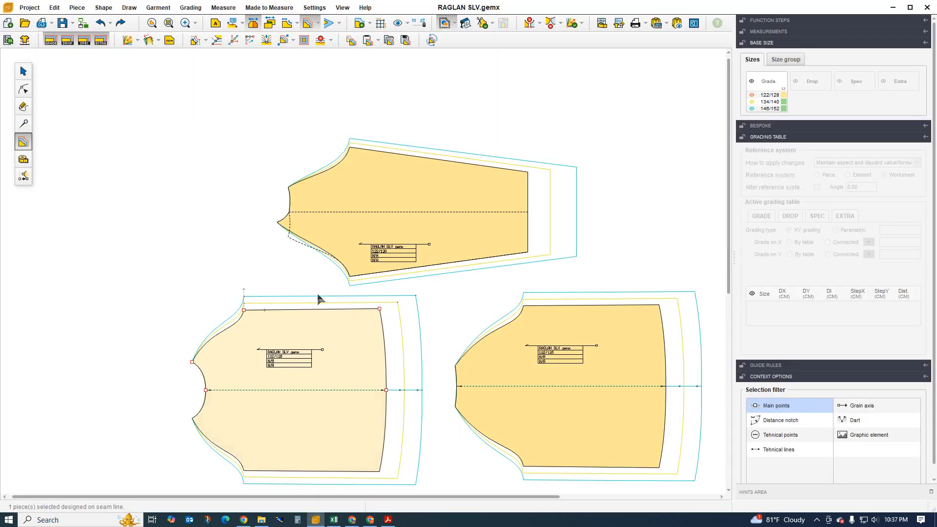
{"action": "left_click_drag", "start_coordinate": [238, 286], "coordinate": [261, 334]}
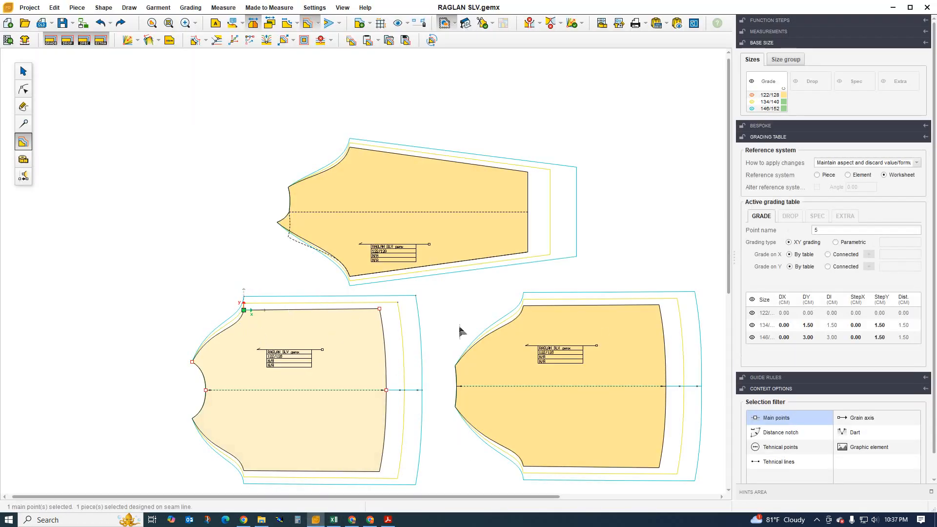
{"action": "left_click", "coordinate": [516, 329], "text": "shift"}
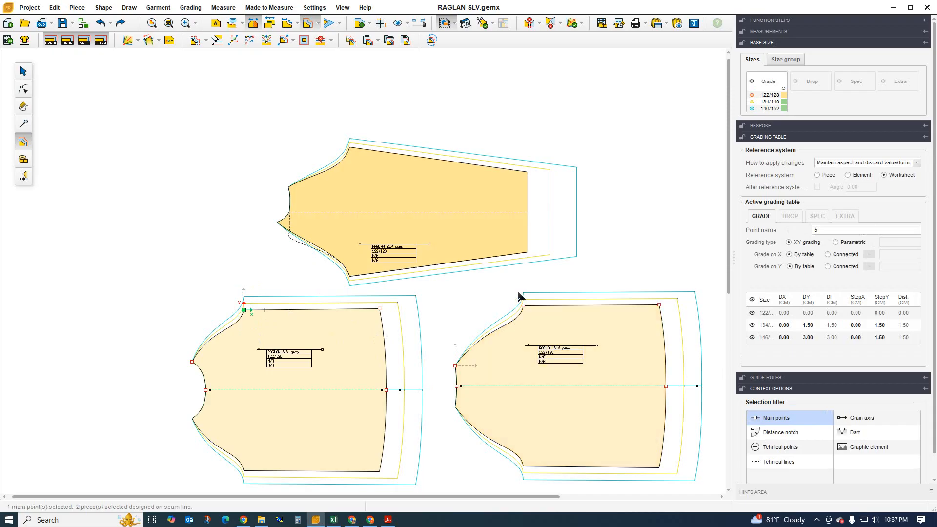
{"action": "left_click_drag", "start_coordinate": [517, 292], "coordinate": [542, 322], "text": "shift"}
{"action": "left_click", "coordinate": [863, 301]}
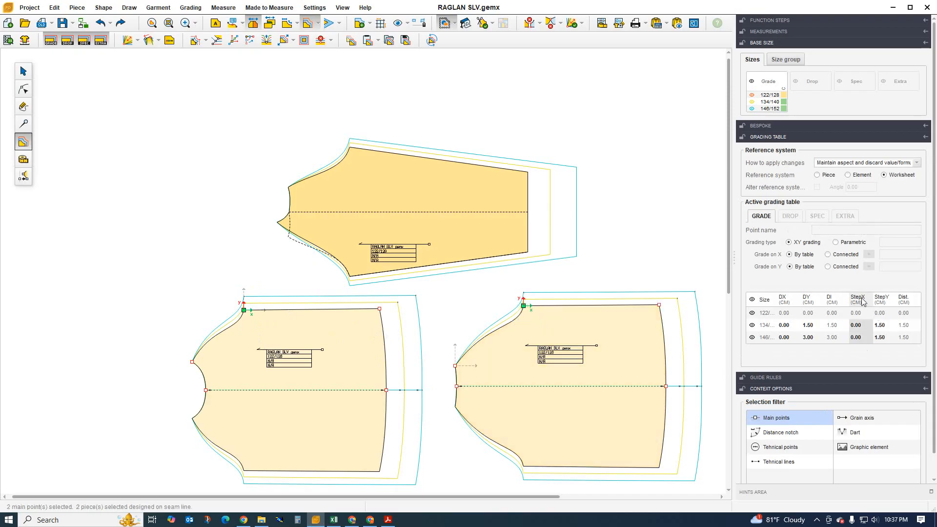
{"action": "type", "text": "1"}
{"action": "key", "text": "Return"}
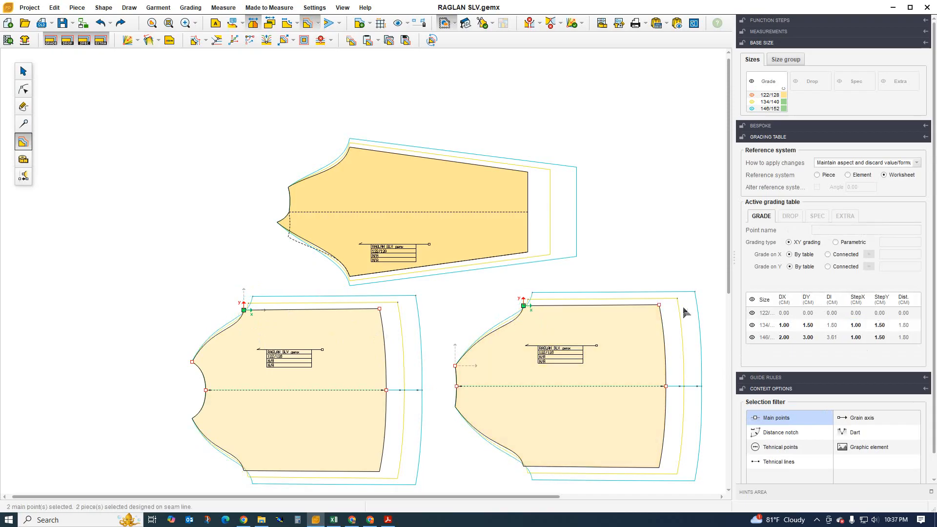
- Compare the graded raglan seams and neck corners of the sleeve with those of the front and back body pieces
{"action": "scroll", "coordinate": [500, 318], "scroll_direction": "up", "scroll_amount": 2}
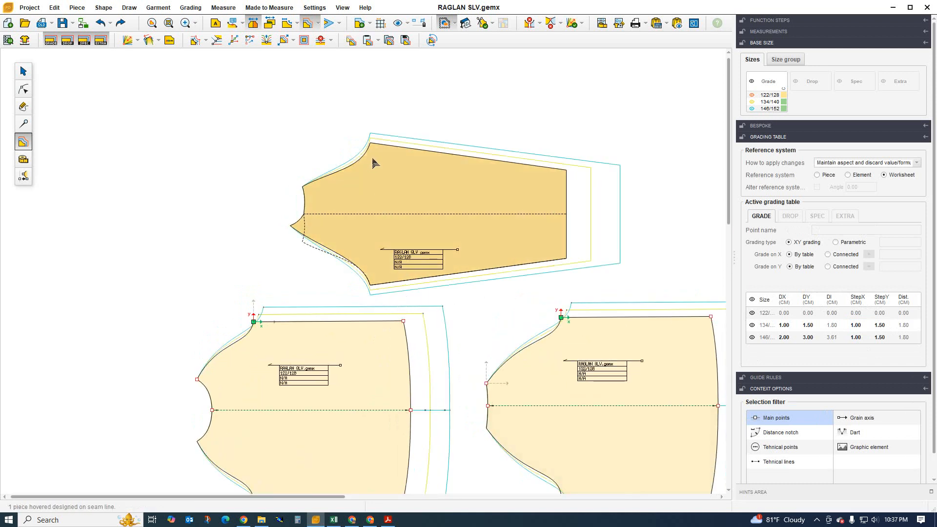
{"action": "left_click", "coordinate": [380, 156]}
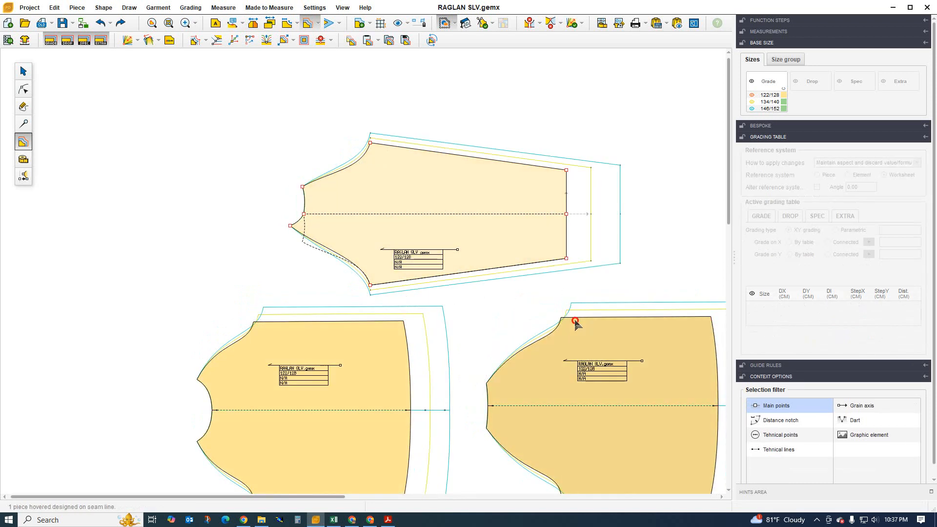
{"action": "left_click", "coordinate": [556, 321]}
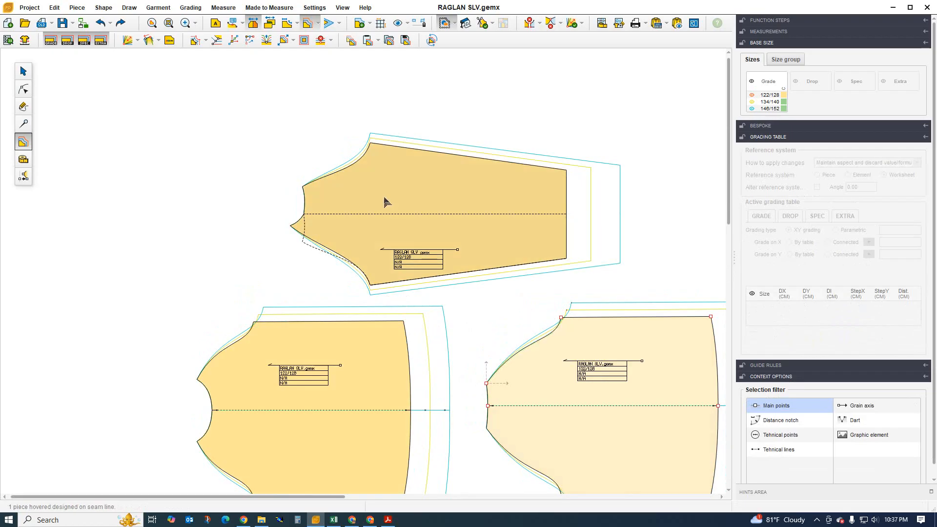
{"action": "left_click", "coordinate": [367, 162]}
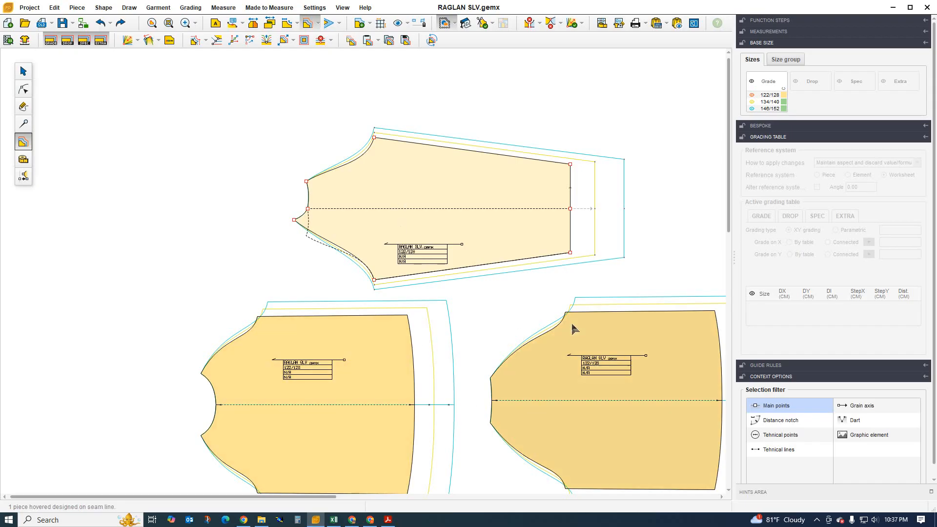
{"action": "scroll", "coordinate": [391, 136], "scroll_direction": "up", "scroll_amount": 1}
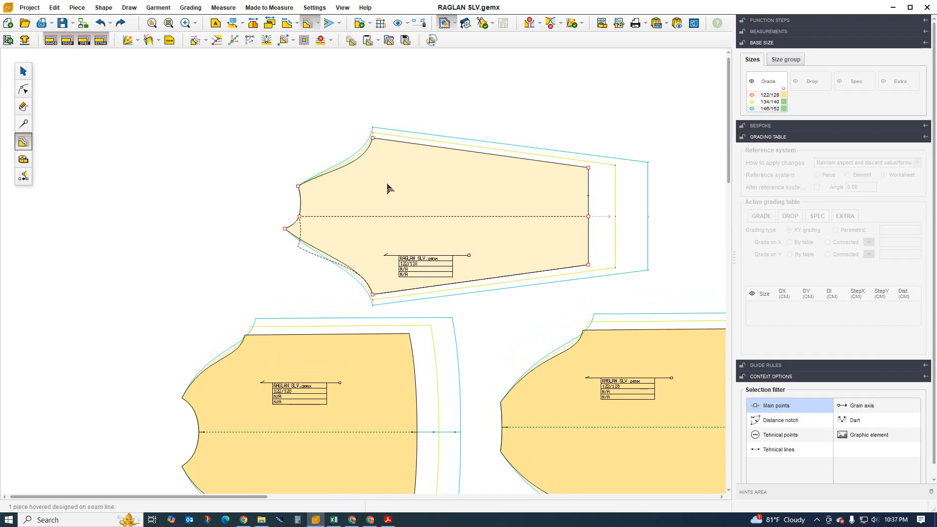
{"action": "left_click", "coordinate": [570, 359]}
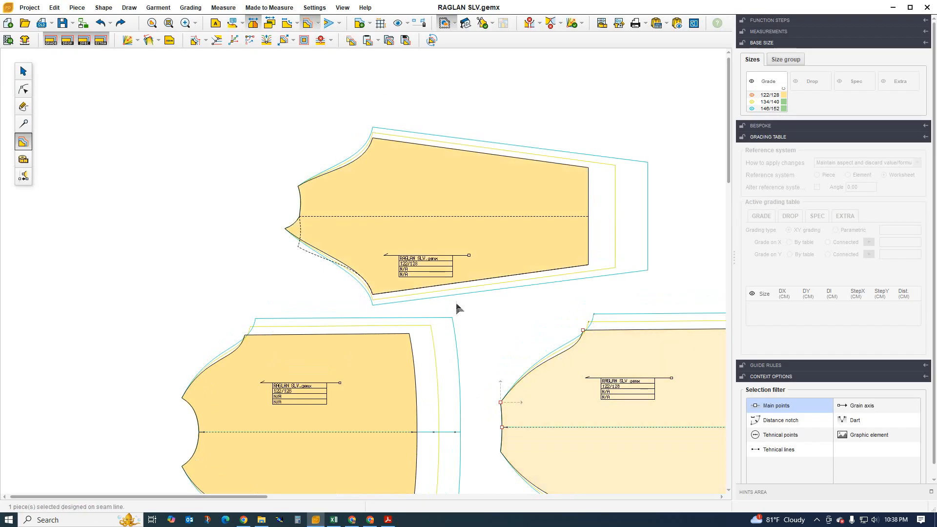
{"action": "left_click", "coordinate": [259, 371]}
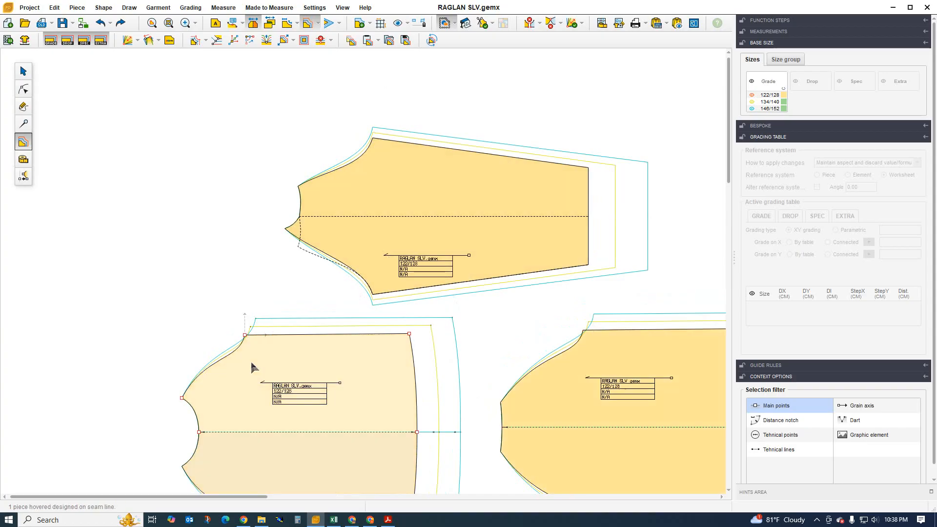
{"action": "scroll", "coordinate": [287, 303], "scroll_direction": "down", "scroll_amount": 1}
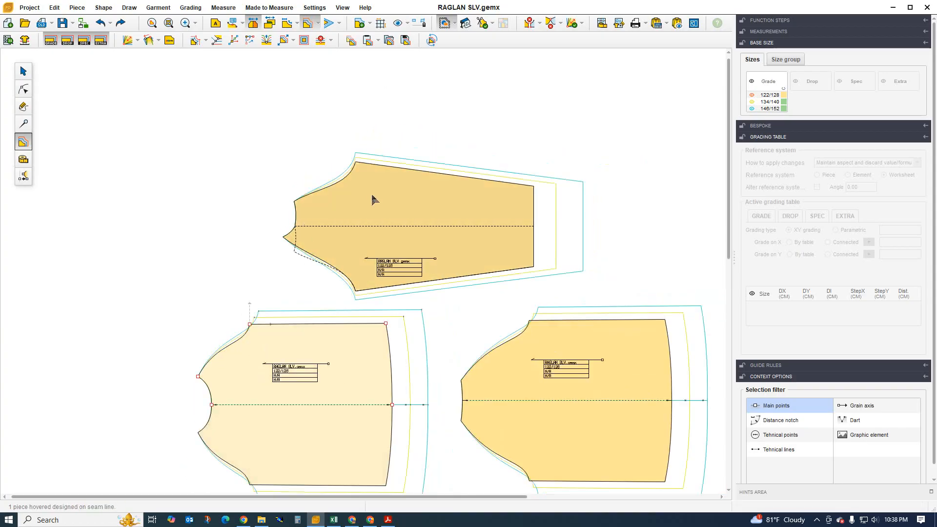
{"action": "scroll", "coordinate": [374, 198], "scroll_direction": "up", "scroll_amount": 1}
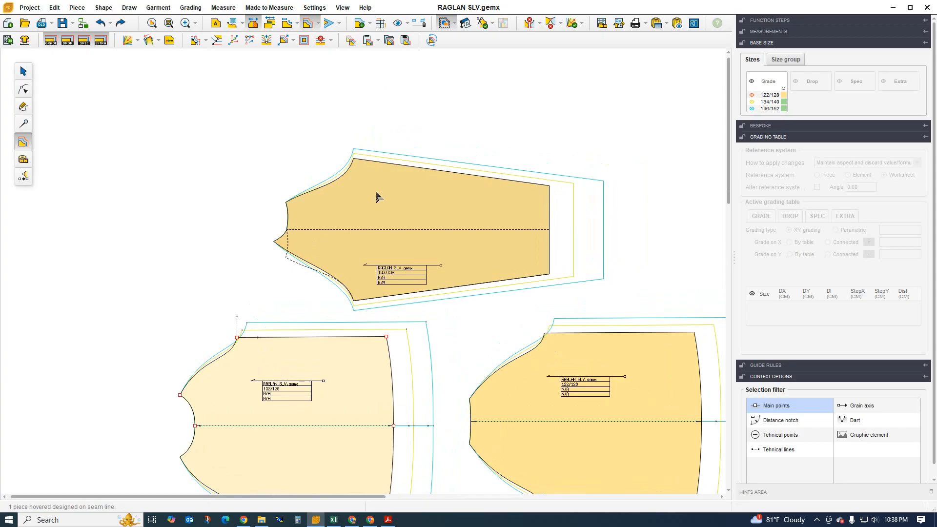
{"action": "scroll", "coordinate": [337, 184], "scroll_direction": "down", "scroll_amount": 1}
{"action": "scroll", "coordinate": [288, 245], "scroll_direction": "up", "scroll_amount": 2}
{"action": "scroll", "coordinate": [238, 298], "scroll_direction": "down", "scroll_amount": 3}
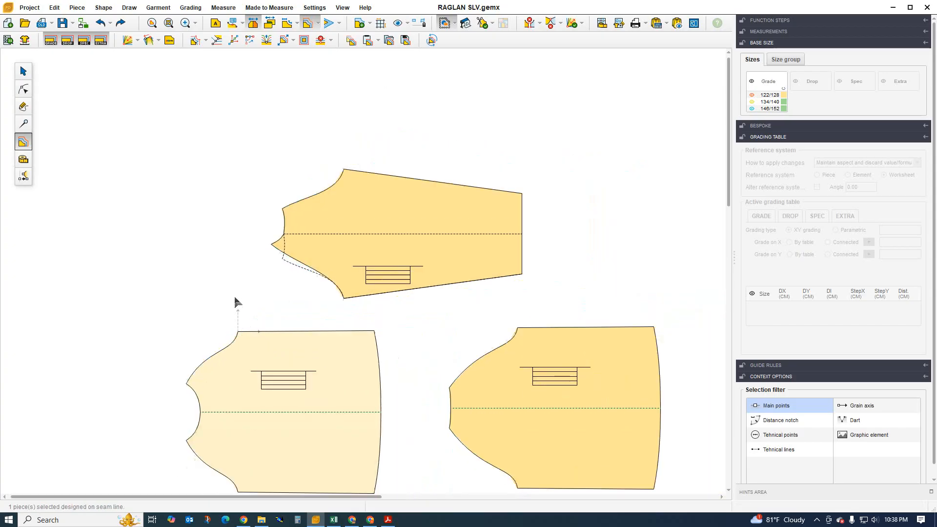
{"action": "scroll", "coordinate": [193, 379], "scroll_direction": "up", "scroll_amount": 2}
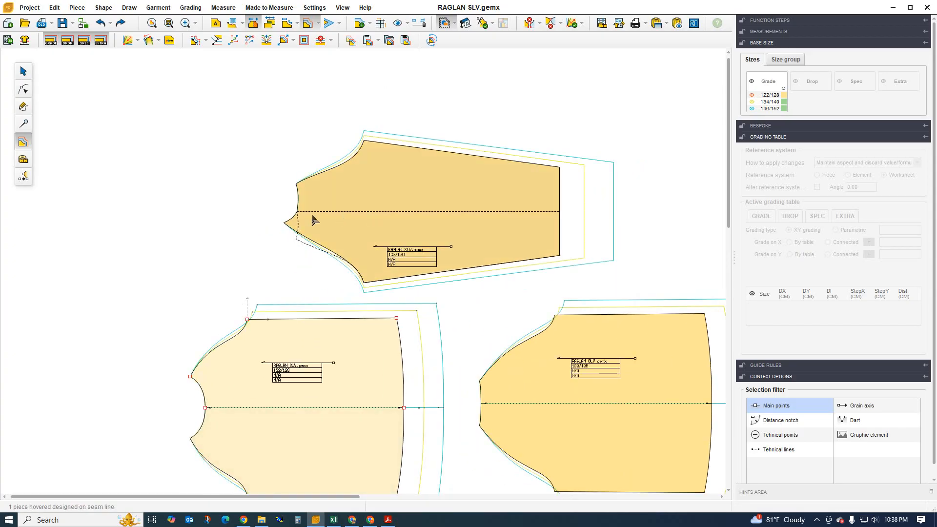
{"action": "scroll", "coordinate": [263, 256], "scroll_direction": "down", "scroll_amount": 1}
{"action": "scroll", "coordinate": [219, 369], "scroll_direction": "up", "scroll_amount": 1}
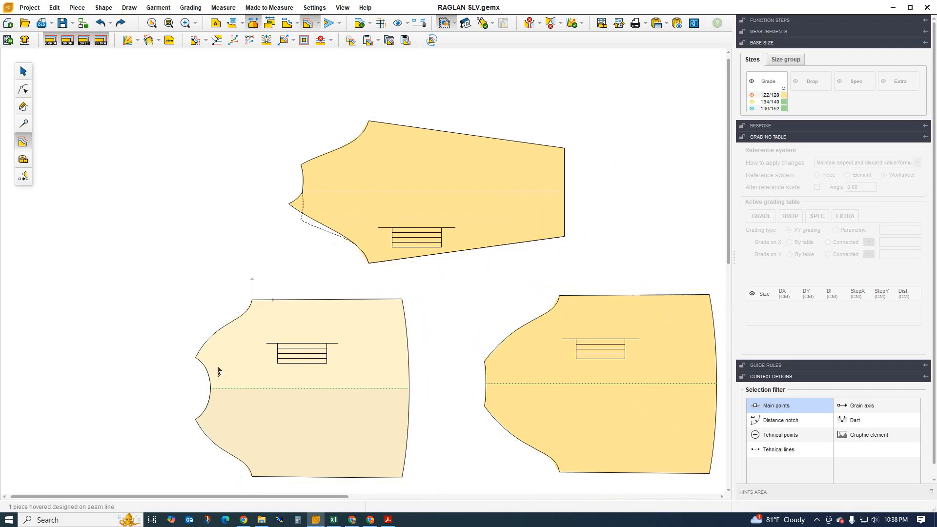
- Swap the positions of the front and back body pieces below the sleeve
{"action": "left_click", "coordinate": [317, 193]}
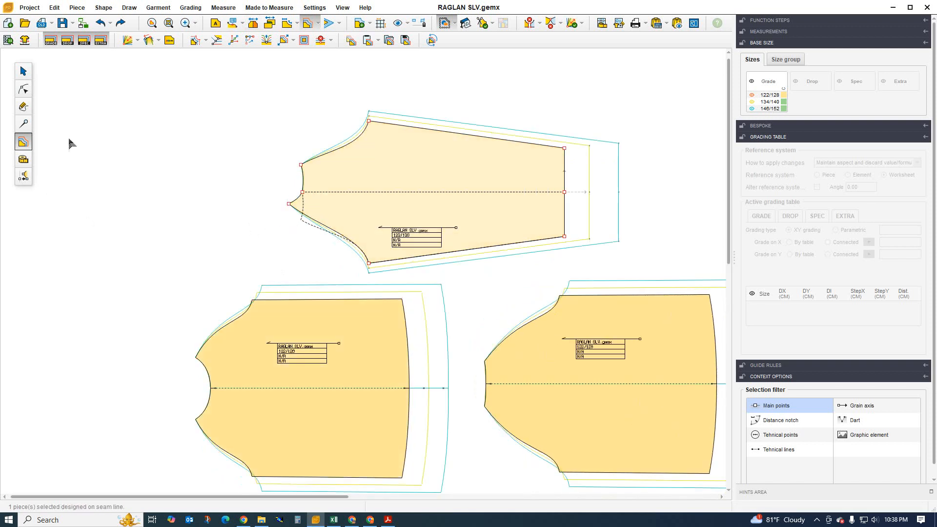
{"action": "left_click", "coordinate": [24, 71]}
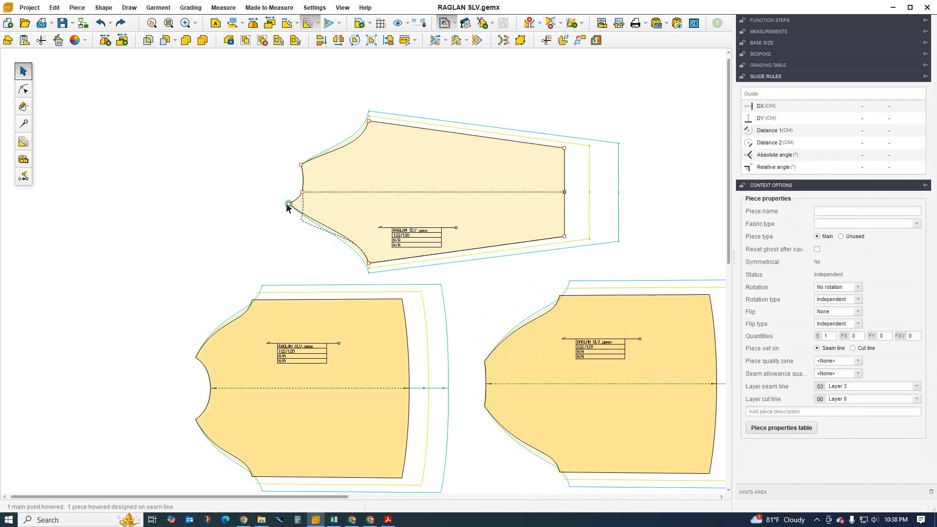
{"action": "left_click_drag", "start_coordinate": [626, 362], "coordinate": [172, 295]}
{"action": "left_click_drag", "start_coordinate": [348, 375], "coordinate": [589, 367]}
{"action": "left_click_drag", "start_coordinate": [161, 305], "coordinate": [277, 374]}
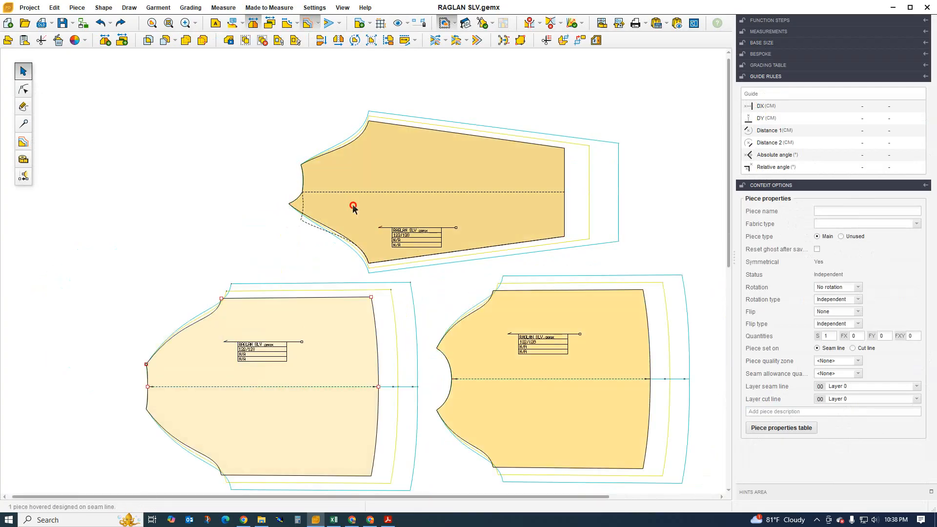
- Move the sleeve onto the back body piece so their raglan neck corners meet
{"action": "left_click_drag", "start_coordinate": [289, 204], "coordinate": [144, 365]}
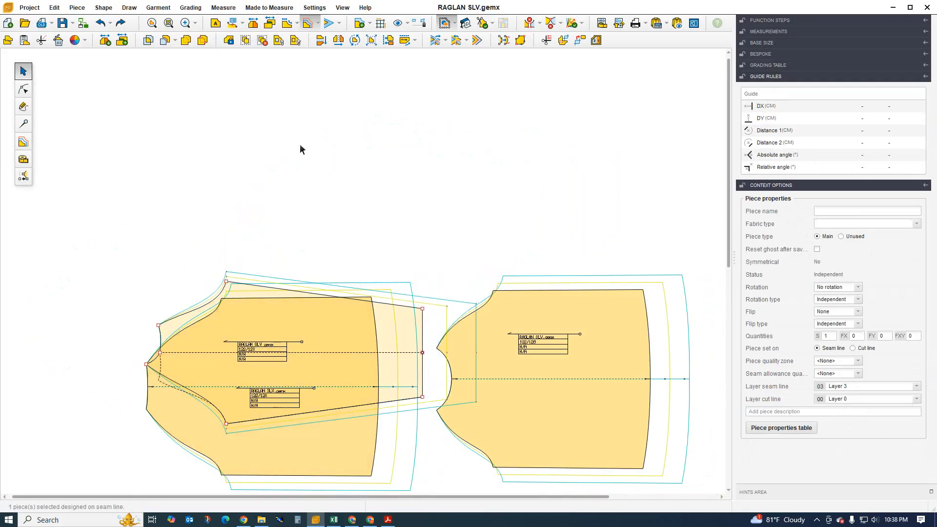
{"action": "left_click", "coordinate": [354, 40]}
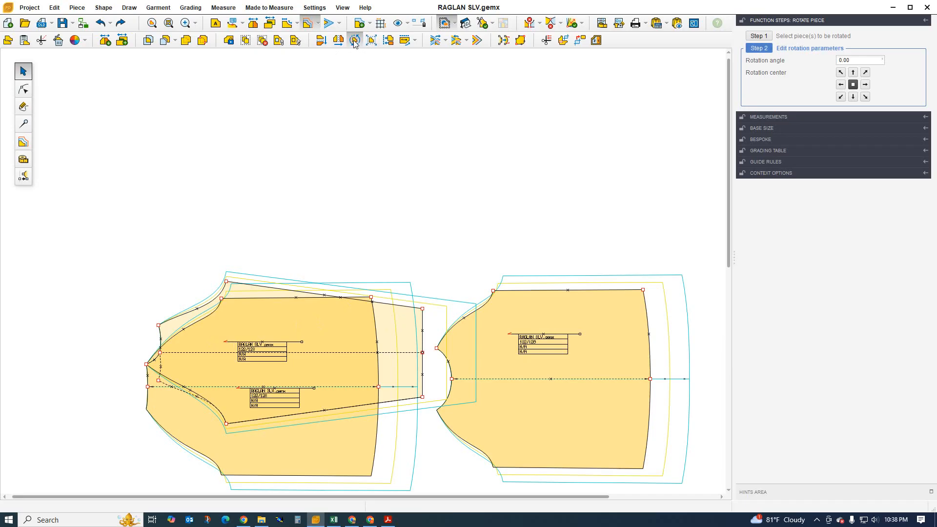
{"action": "left_click", "coordinate": [240, 321]}
{"action": "scroll", "coordinate": [397, 244], "scroll_direction": "down", "scroll_amount": 2}
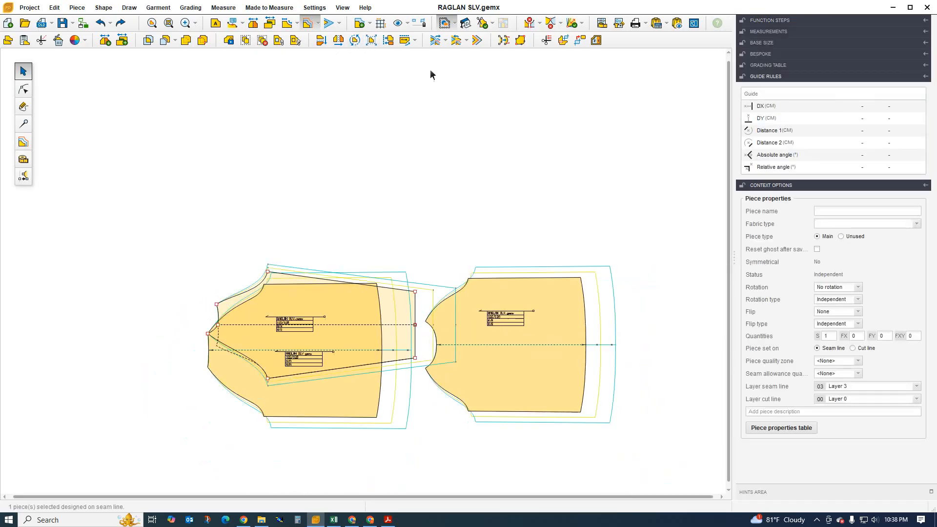
- Rotate the sleeve about the shared neck corner until its underarm point meets the back piece's underarm point
{"action": "left_click", "coordinate": [355, 42]}
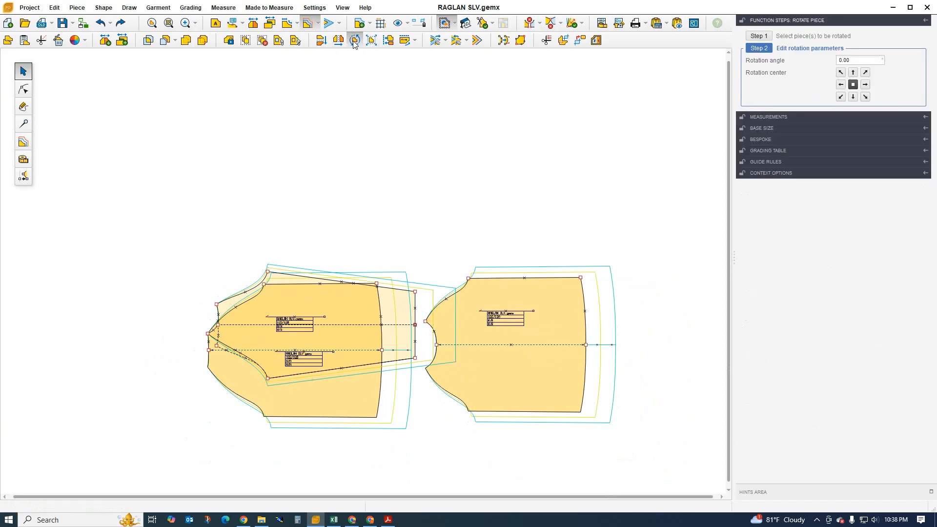
{"action": "left_click", "coordinate": [841, 85]}
{"action": "scroll", "coordinate": [212, 355], "scroll_direction": "up", "scroll_amount": 4}
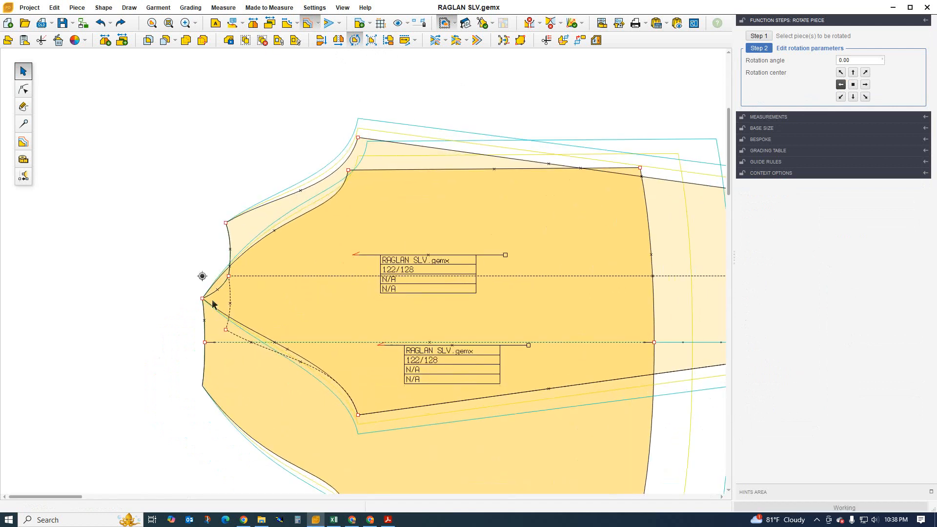
{"action": "scroll", "coordinate": [213, 305], "scroll_direction": "up", "scroll_amount": 1}
{"action": "left_click", "coordinate": [199, 294]}
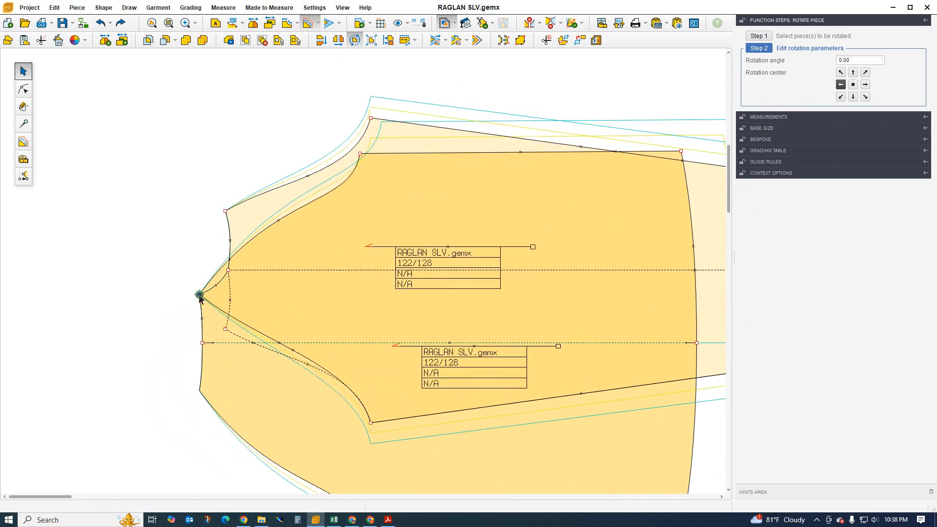
{"action": "scroll", "coordinate": [200, 295], "scroll_direction": "down", "scroll_amount": 1}
{"action": "left_click", "coordinate": [326, 413]}
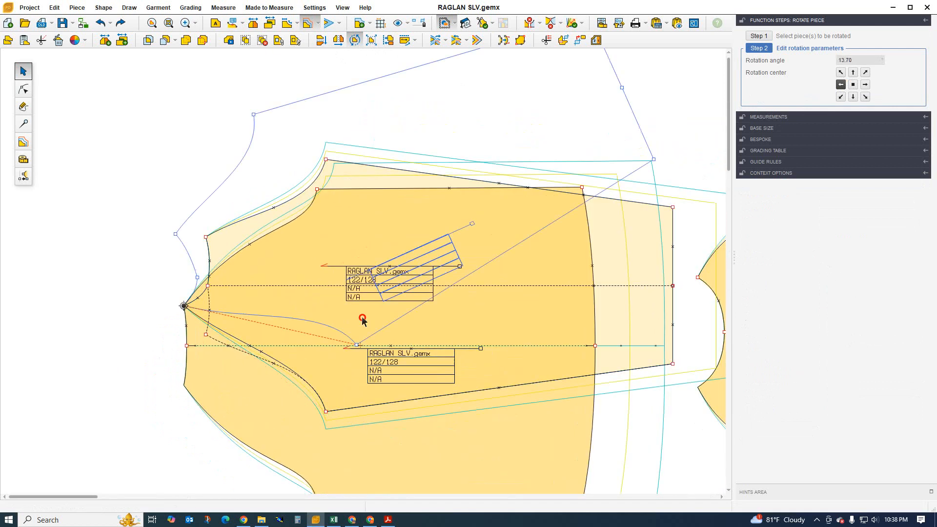
{"action": "left_click", "coordinate": [318, 192]}
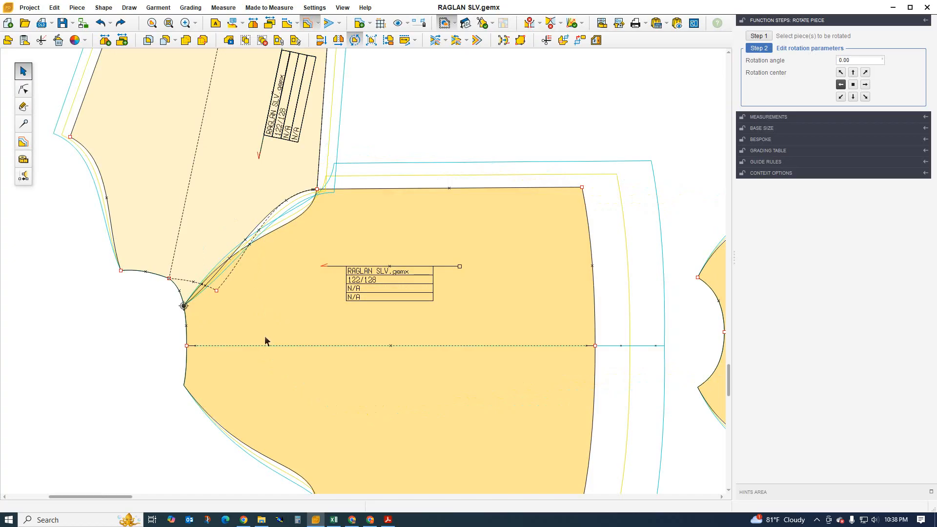
- Grade the sleeve's neckline point at the centre line with a Y step of 0.5 cm per size
{"action": "scroll", "coordinate": [214, 348], "scroll_direction": "down", "scroll_amount": 1}
{"action": "scroll", "coordinate": [234, 258], "scroll_direction": "up", "scroll_amount": 2}
{"action": "scroll", "coordinate": [151, 353], "scroll_direction": "up", "scroll_amount": 1}
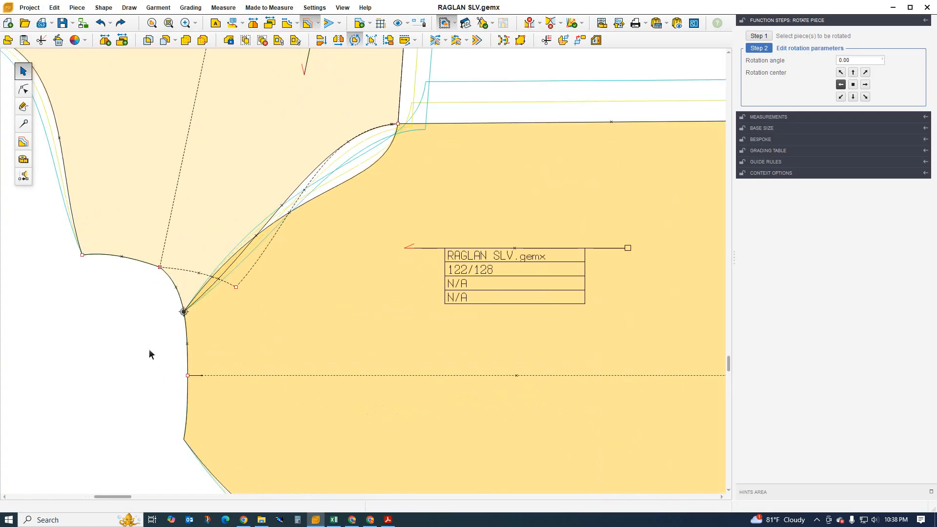
{"action": "scroll", "coordinate": [161, 297], "scroll_direction": "up", "scroll_amount": 1}
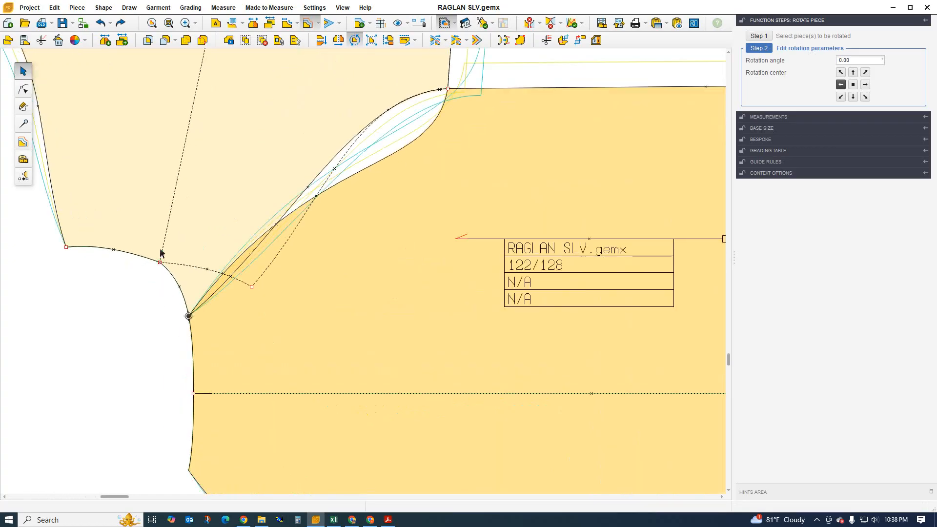
{"action": "scroll", "coordinate": [154, 282], "scroll_direction": "down", "scroll_amount": 1}
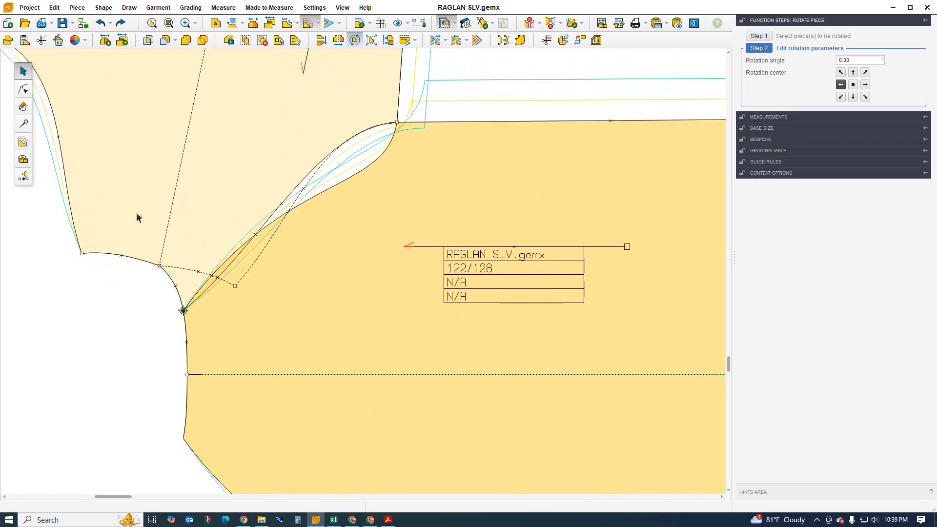
{"action": "scroll", "coordinate": [196, 250], "scroll_direction": "down", "scroll_amount": 1}
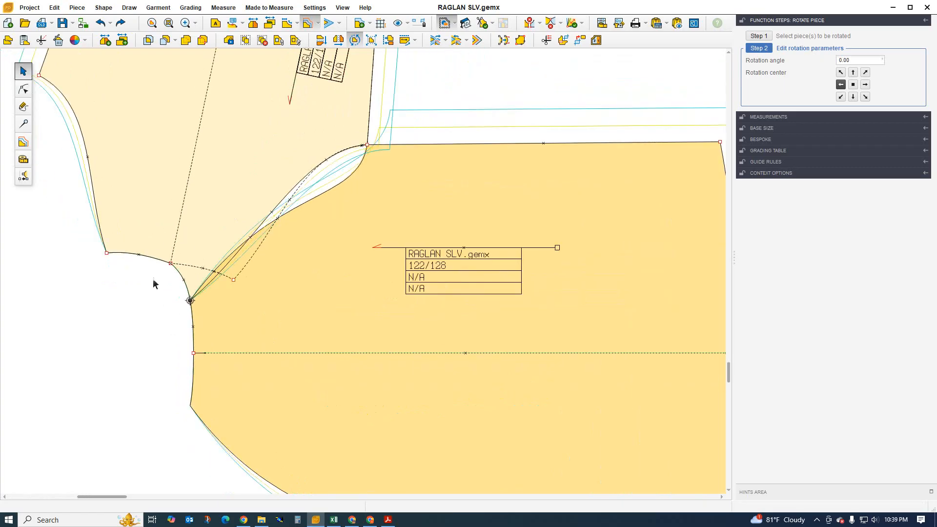
{"action": "left_click", "coordinate": [23, 142]}
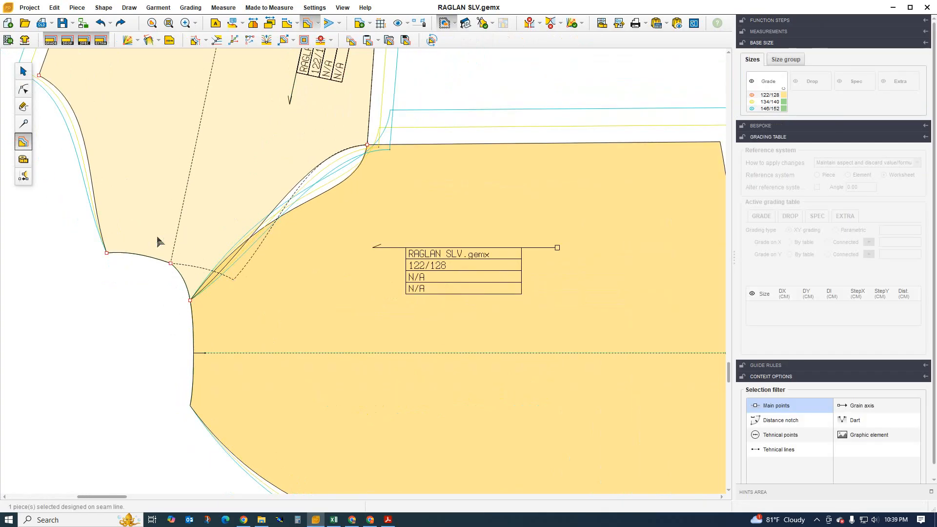
{"action": "left_click_drag", "start_coordinate": [158, 240], "coordinate": [181, 287]}
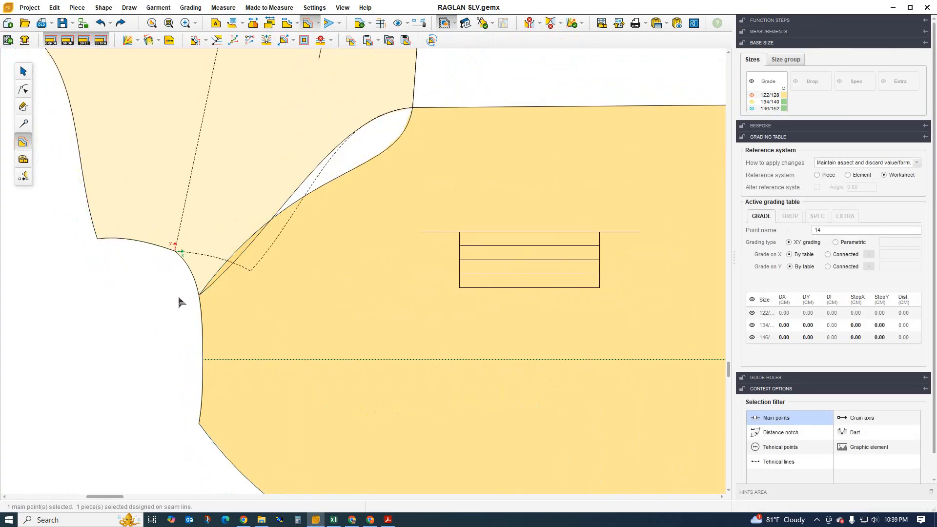
{"action": "scroll", "coordinate": [175, 269], "scroll_direction": "down", "scroll_amount": 2}
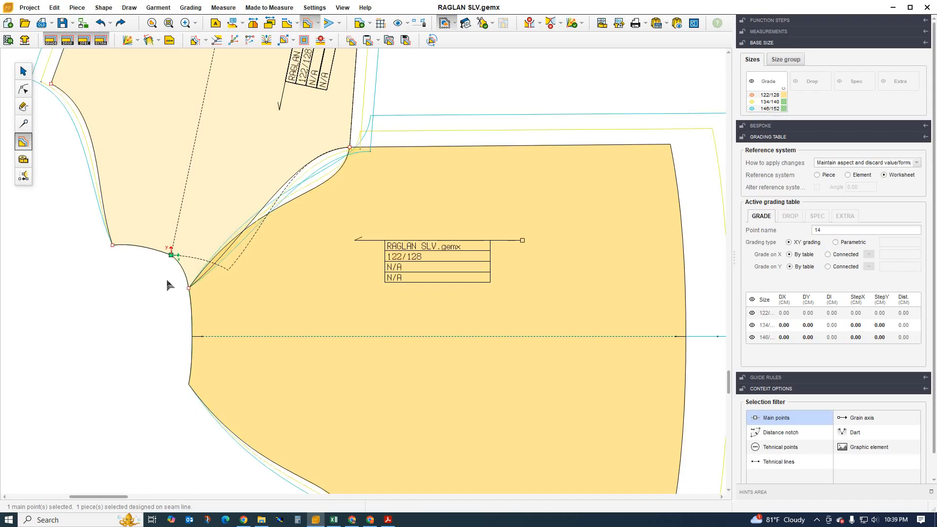
{"action": "left_click", "coordinate": [885, 306]}
{"action": "type", "text": "."}
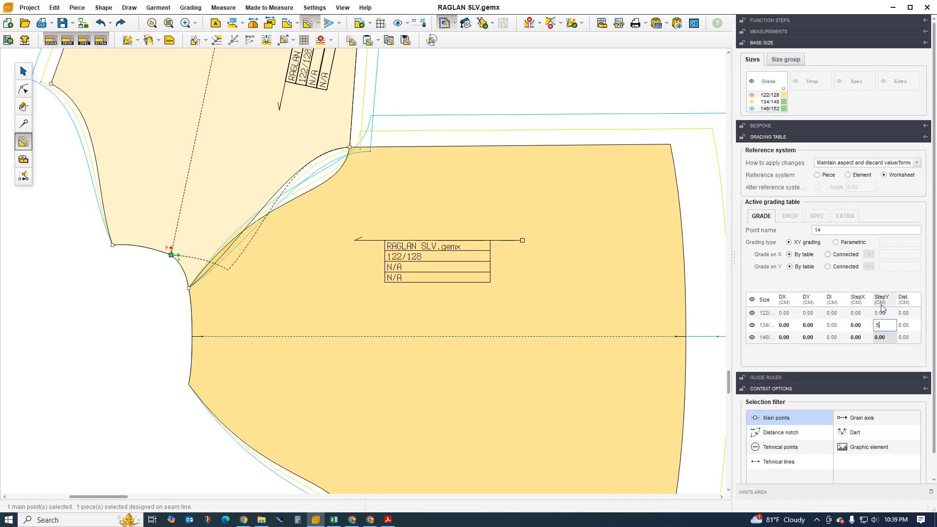
{"action": "type", "text": "5"}
{"action": "key", "text": "Return"}
{"action": "scroll", "coordinate": [174, 278], "scroll_direction": "up", "scroll_amount": 3}
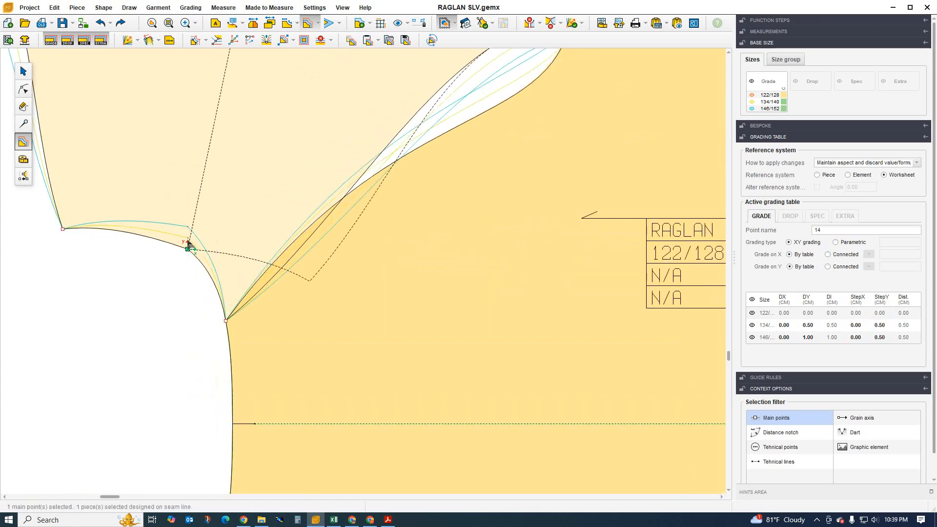
- Examine the graded sleeve neckline around its centre point and where it joins the back piece's neckline and raglan seam
{"action": "scroll", "coordinate": [168, 265], "scroll_direction": "down", "scroll_amount": 3}
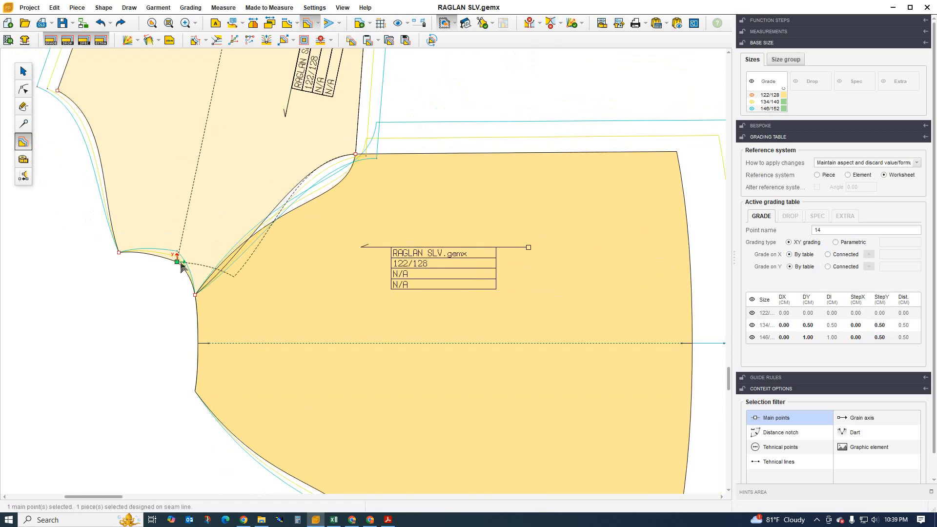
{"action": "scroll", "coordinate": [172, 270], "scroll_direction": "up", "scroll_amount": 1}
{"action": "scroll", "coordinate": [180, 266], "scroll_direction": "up", "scroll_amount": 1}
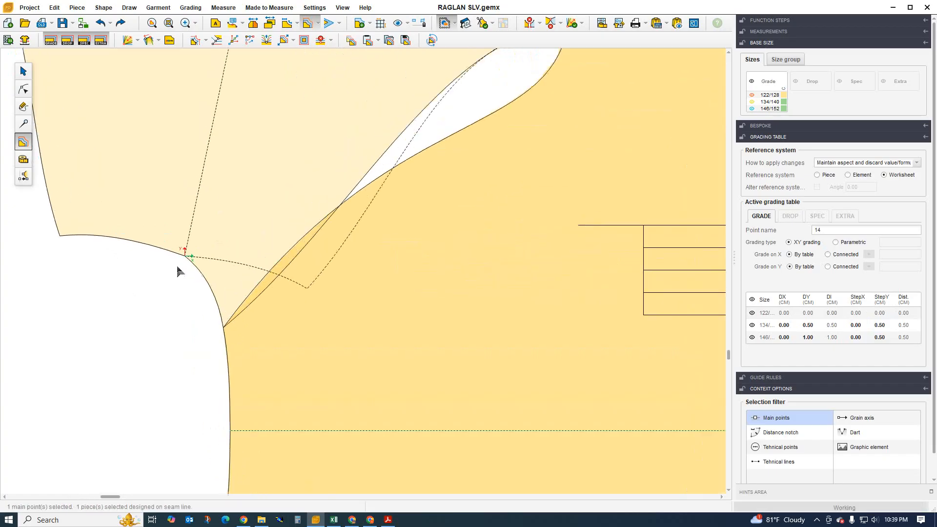
{"action": "scroll", "coordinate": [175, 263], "scroll_direction": "up", "scroll_amount": 1}
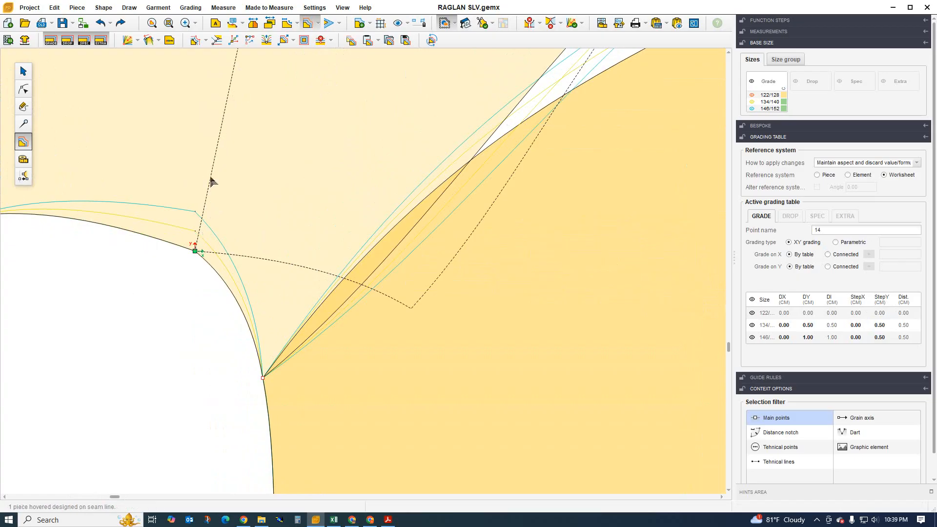
{"action": "scroll", "coordinate": [182, 255], "scroll_direction": "up", "scroll_amount": 1}
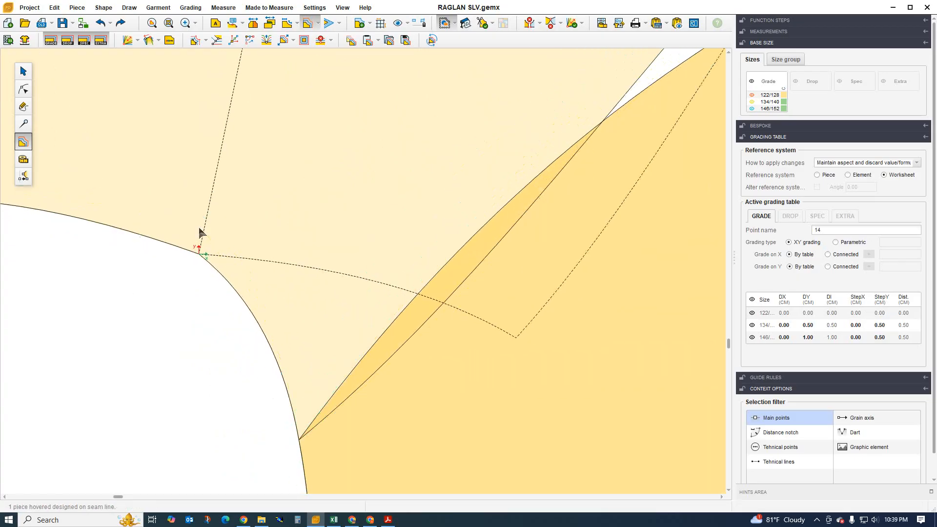
{"action": "scroll", "coordinate": [205, 213], "scroll_direction": "up", "scroll_amount": 1}
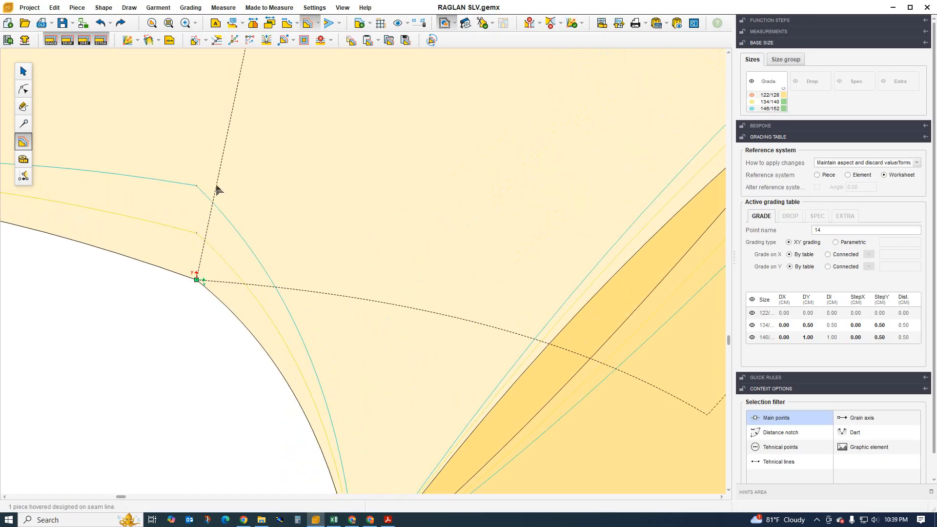
{"action": "scroll", "coordinate": [167, 366], "scroll_direction": "down", "scroll_amount": 4}
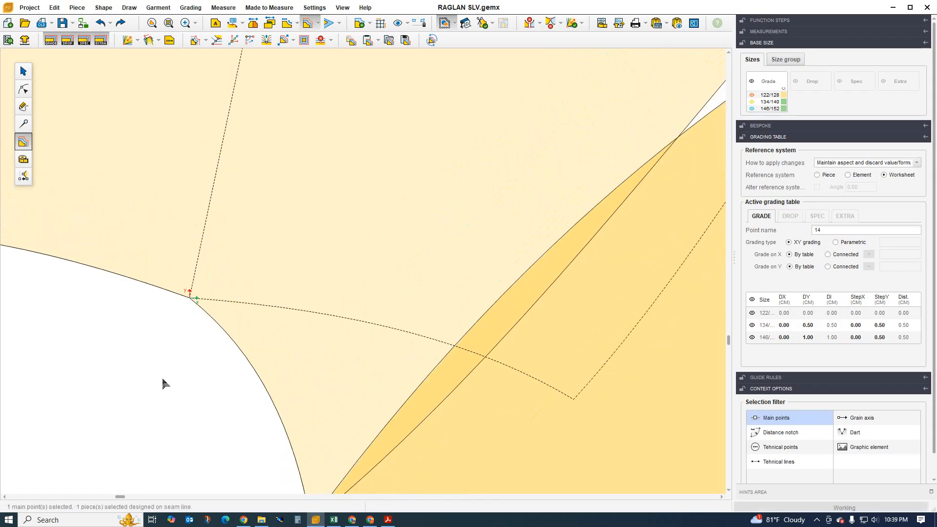
{"action": "scroll", "coordinate": [198, 433], "scroll_direction": "down", "scroll_amount": 1}
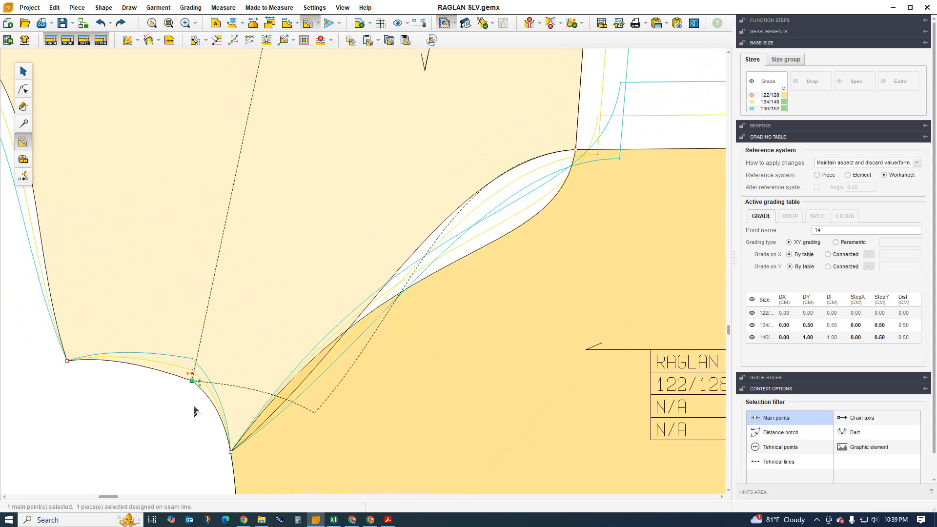
{"action": "scroll", "coordinate": [191, 434], "scroll_direction": "up", "scroll_amount": 1}
{"action": "scroll", "coordinate": [204, 393], "scroll_direction": "up", "scroll_amount": 1}
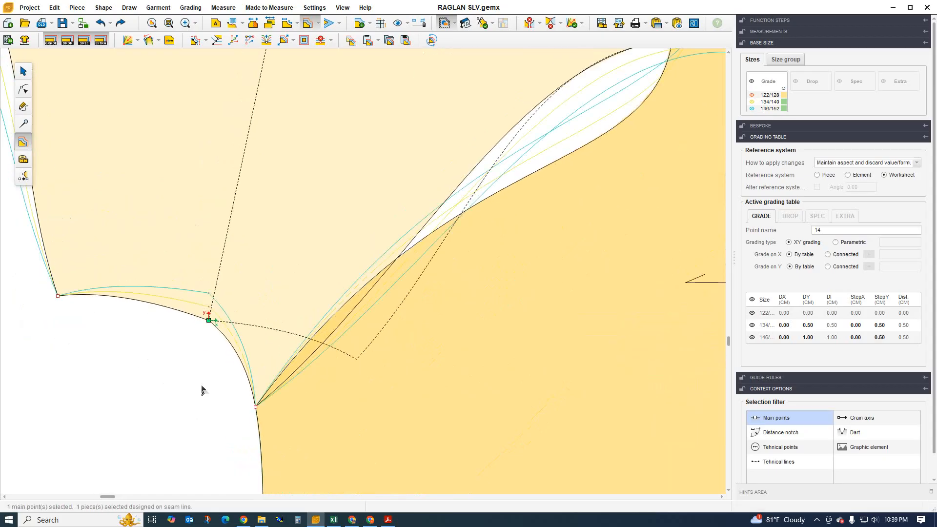
{"action": "scroll", "coordinate": [195, 288], "scroll_direction": "up", "scroll_amount": 3}
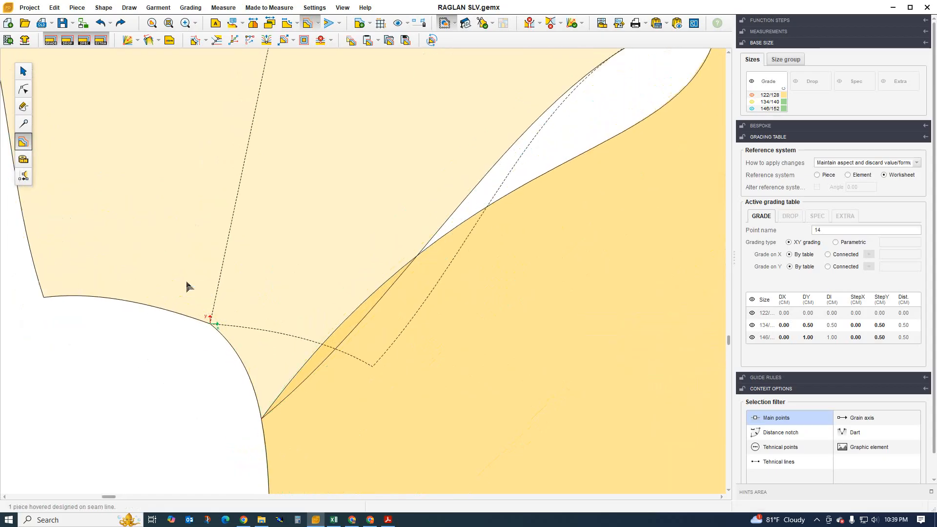
{"action": "scroll", "coordinate": [184, 318], "scroll_direction": "down", "scroll_amount": 3}
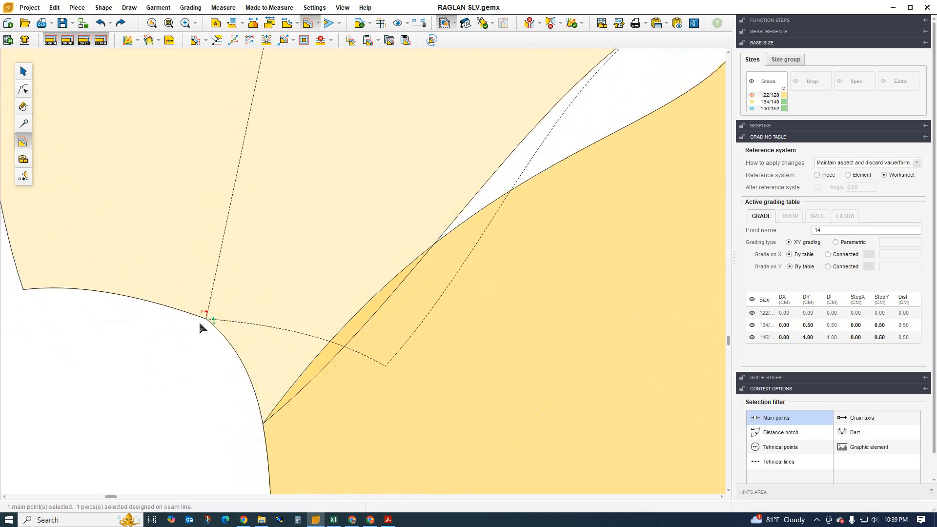
{"action": "scroll", "coordinate": [180, 340], "scroll_direction": "down", "scroll_amount": 2}
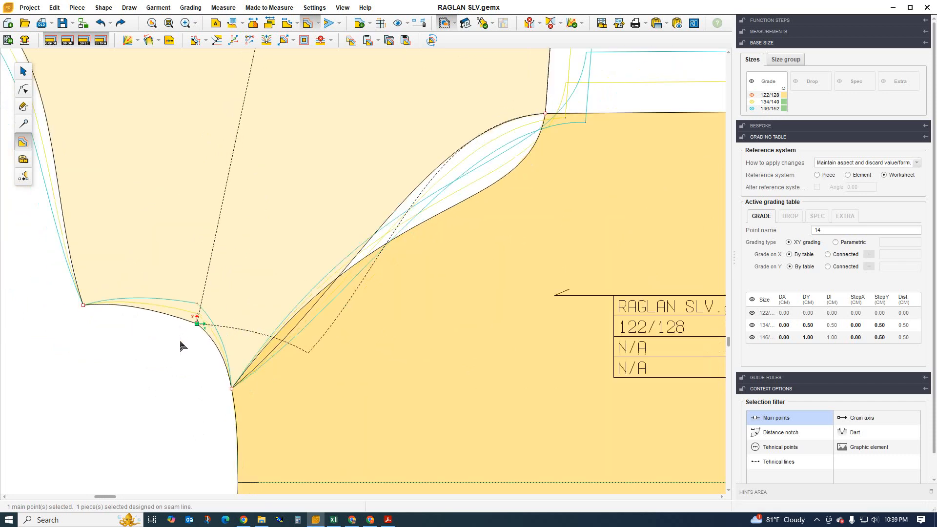
{"action": "scroll", "coordinate": [182, 345], "scroll_direction": "up", "scroll_amount": 4}
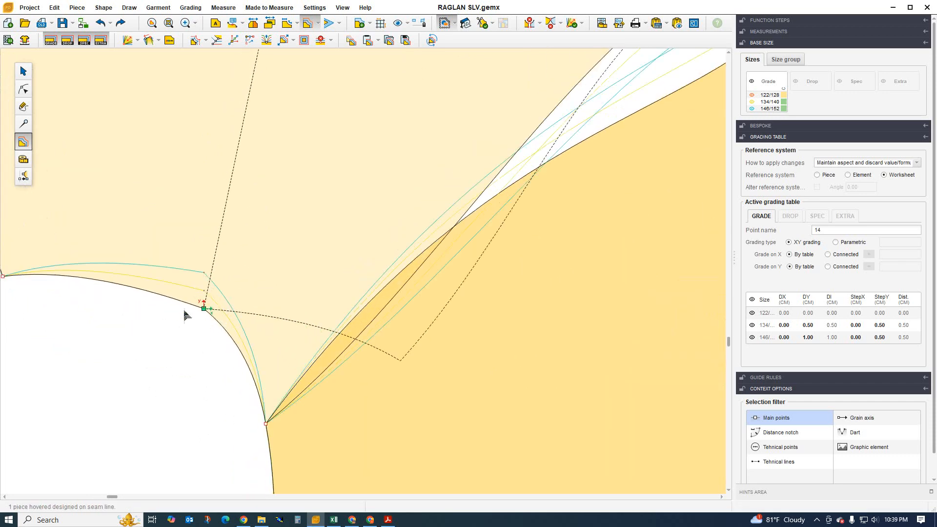
{"action": "scroll", "coordinate": [206, 292], "scroll_direction": "up", "scroll_amount": 1}
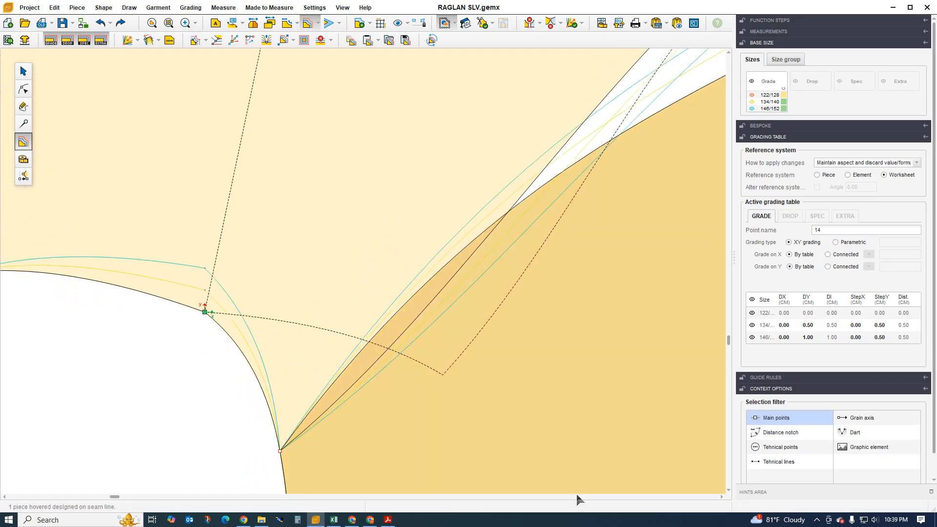
- Consult the neck width values in the Excel chart and set the sleeve centre neckline point's Y step to 0.25 cm per size
{"action": "left_click", "coordinate": [337, 519]}
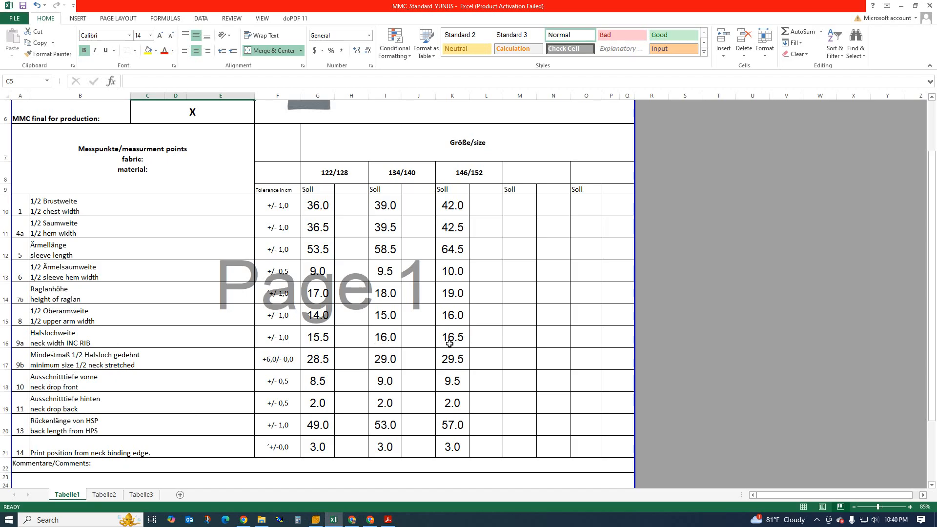
{"action": "left_click", "coordinate": [315, 519]}
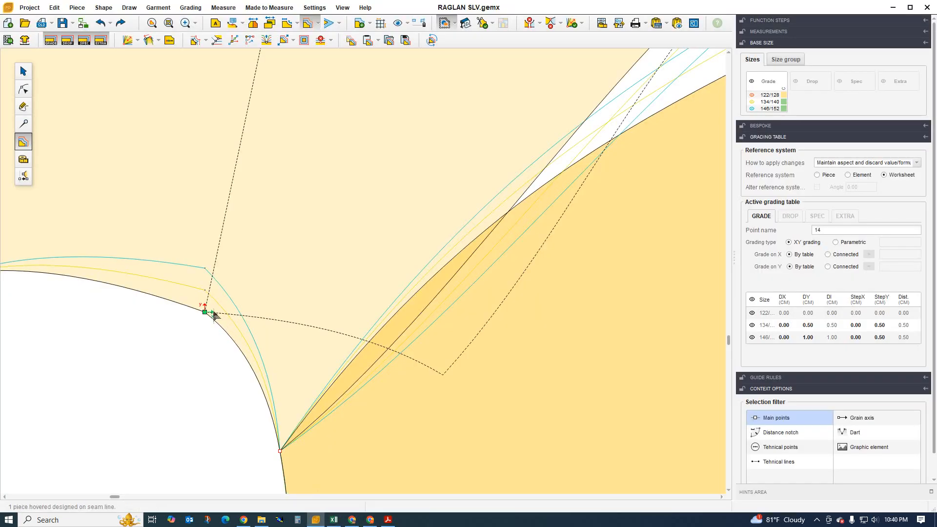
{"action": "left_click", "coordinate": [887, 305]}
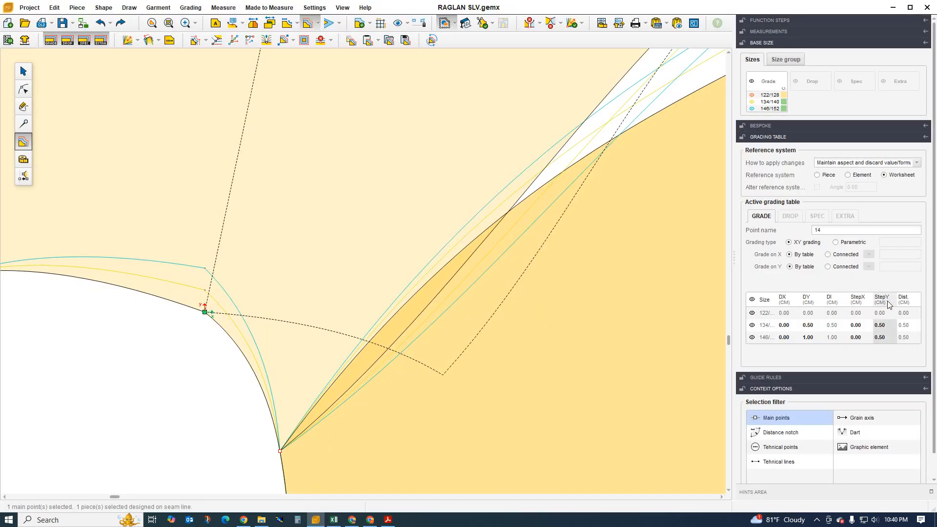
{"action": "type", "text": ".25"}
{"action": "key", "text": "Return"}
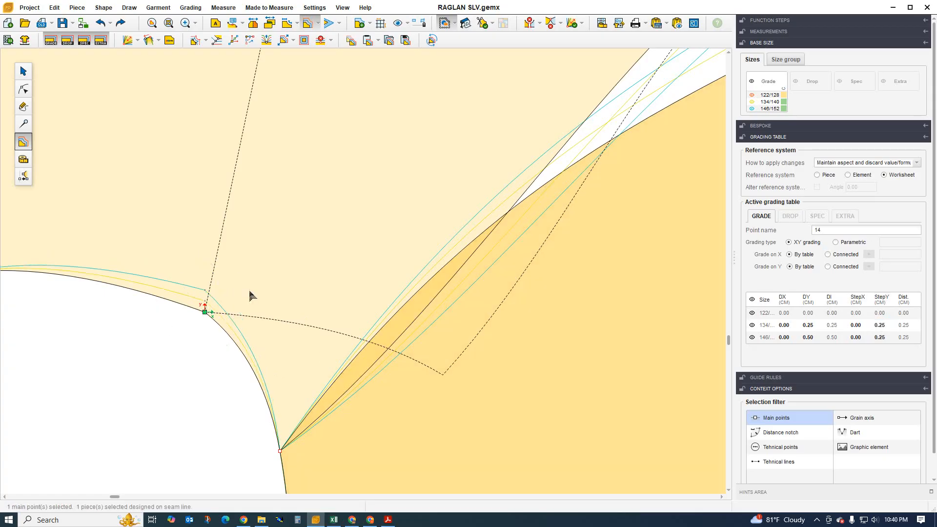
{"action": "scroll", "coordinate": [191, 261], "scroll_direction": "down", "scroll_amount": 3}
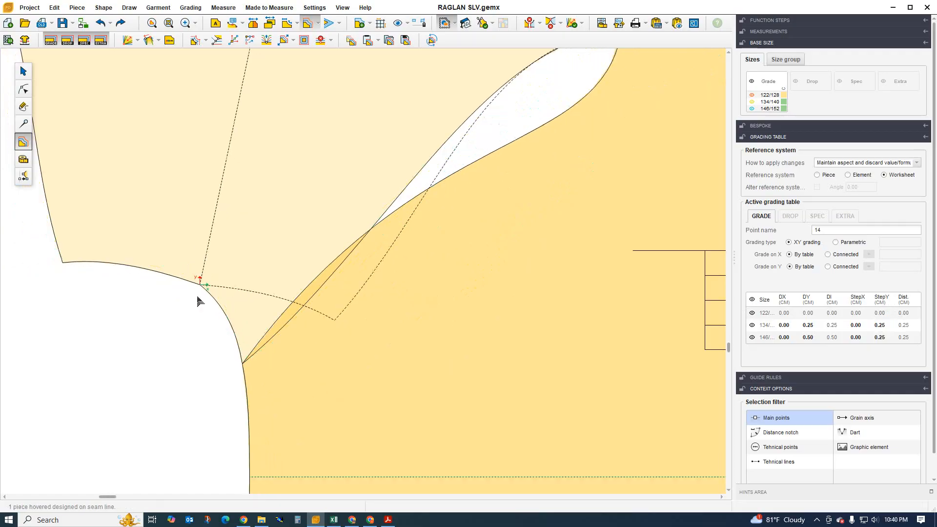
- Grade the sleeve's neck corner at the back raglan seam with a Y step of 0.1 cm per size
{"action": "scroll", "coordinate": [198, 300], "scroll_direction": "up", "scroll_amount": 4}
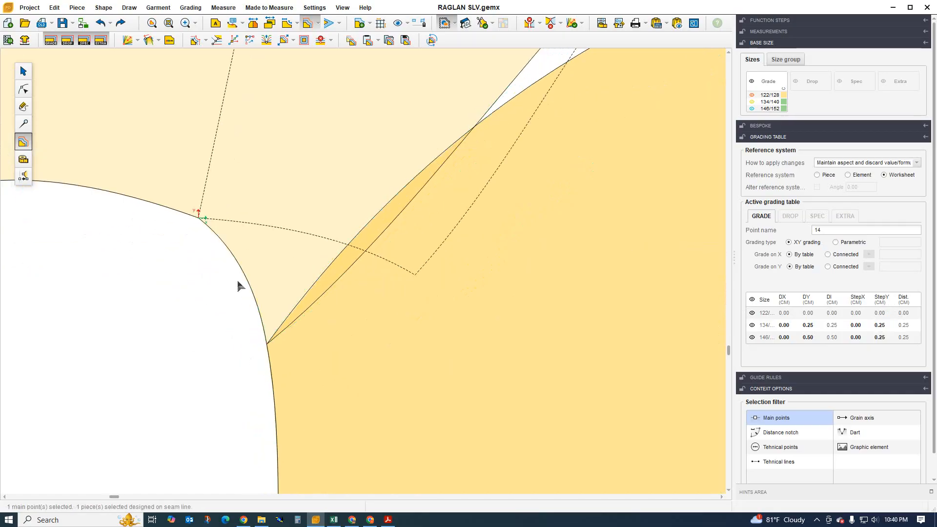
{"action": "scroll", "coordinate": [238, 282], "scroll_direction": "down", "scroll_amount": 2}
{"action": "scroll", "coordinate": [262, 339], "scroll_direction": "up", "scroll_amount": 2}
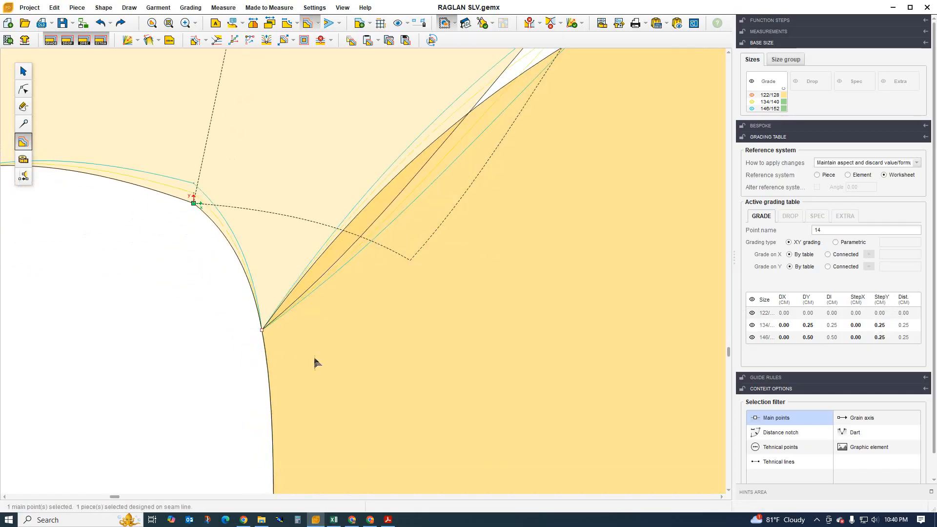
{"action": "scroll", "coordinate": [239, 303], "scroll_direction": "down", "scroll_amount": 1}
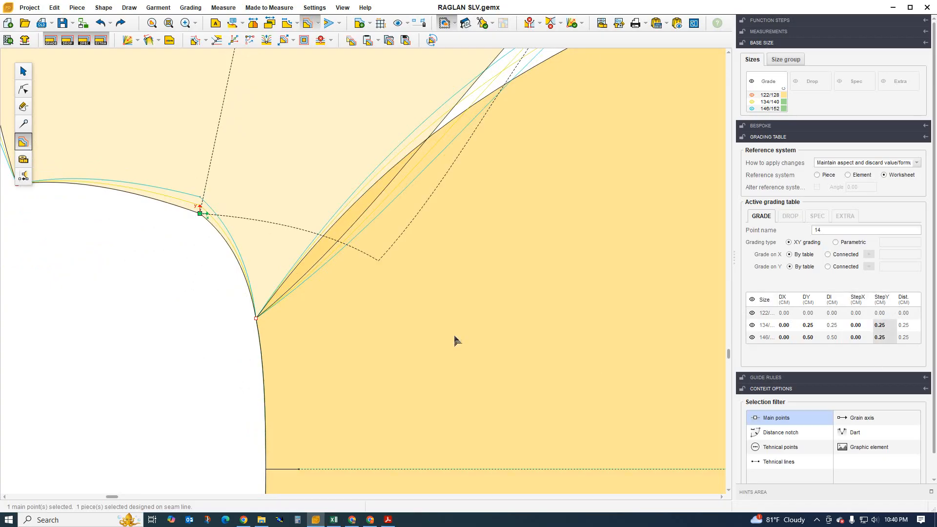
{"action": "left_click", "coordinate": [255, 319]}
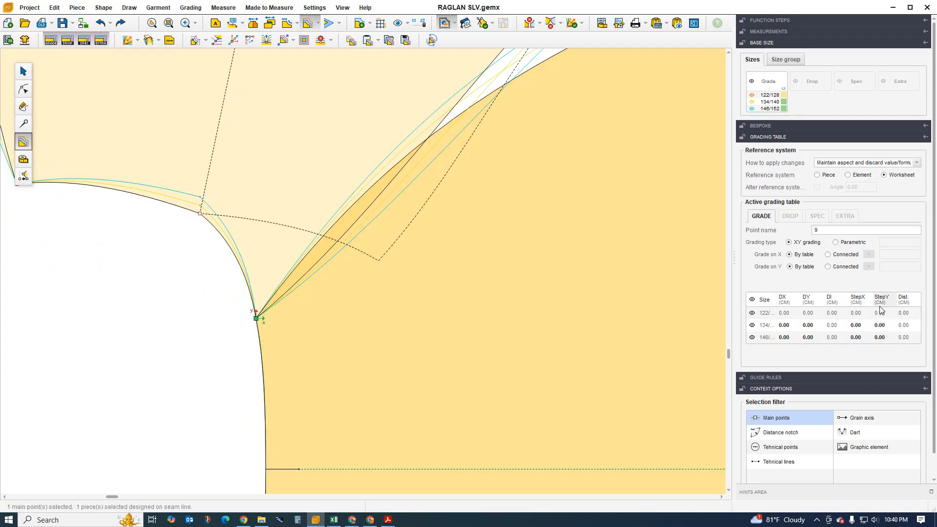
{"action": "type", "text": ".1"}
{"action": "key", "text": "Return"}
{"action": "scroll", "coordinate": [282, 314], "scroll_direction": "up", "scroll_amount": 2}
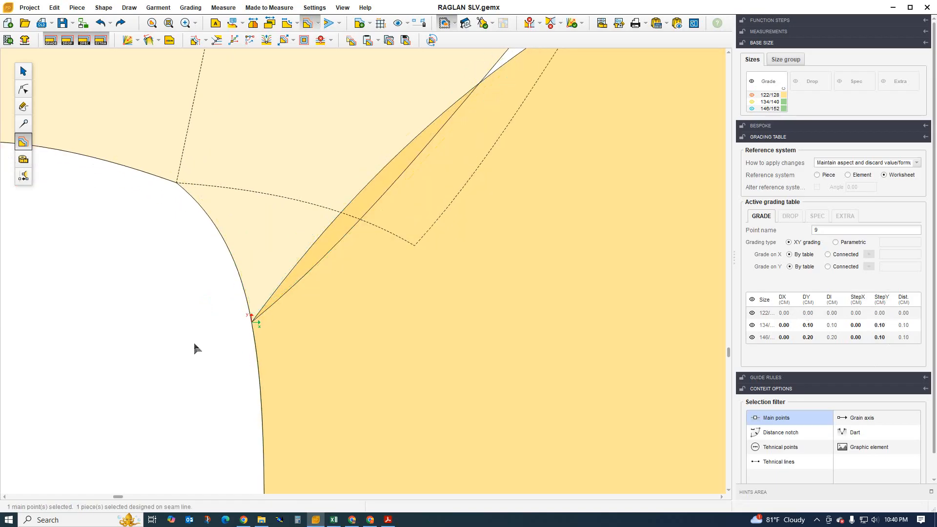
{"action": "scroll", "coordinate": [211, 333], "scroll_direction": "down", "scroll_amount": 1}
{"action": "scroll", "coordinate": [216, 329], "scroll_direction": "up", "scroll_amount": 1}
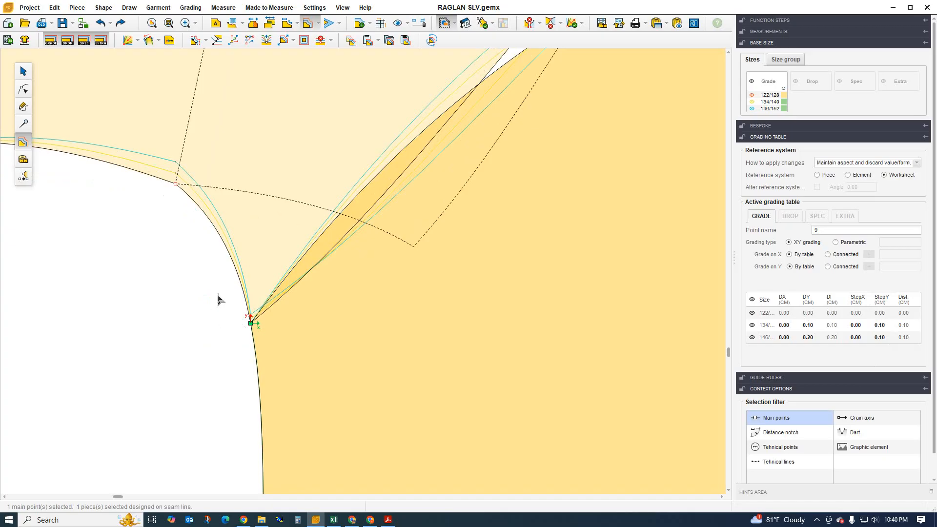
{"action": "scroll", "coordinate": [248, 322], "scroll_direction": "up", "scroll_amount": 3}
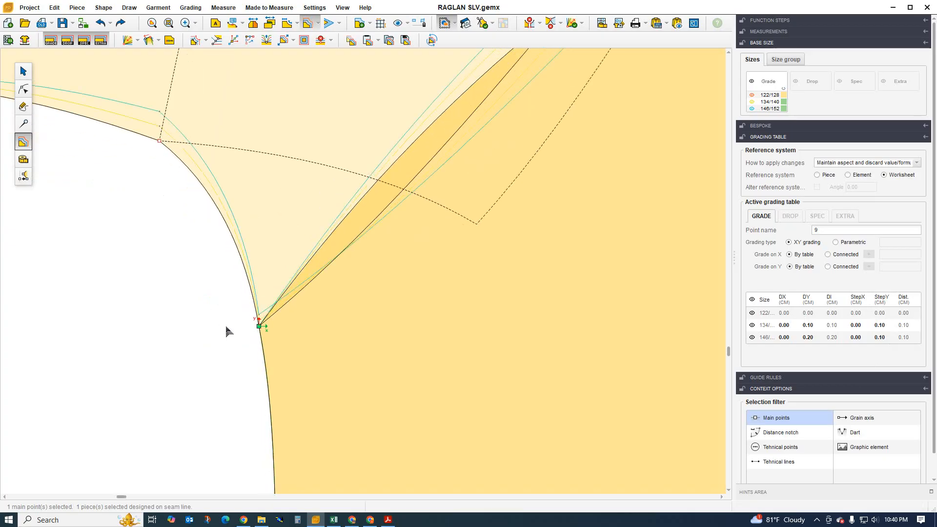
{"action": "scroll", "coordinate": [210, 330], "scroll_direction": "down", "scroll_amount": 1}
{"action": "scroll", "coordinate": [181, 335], "scroll_direction": "up", "scroll_amount": 3}
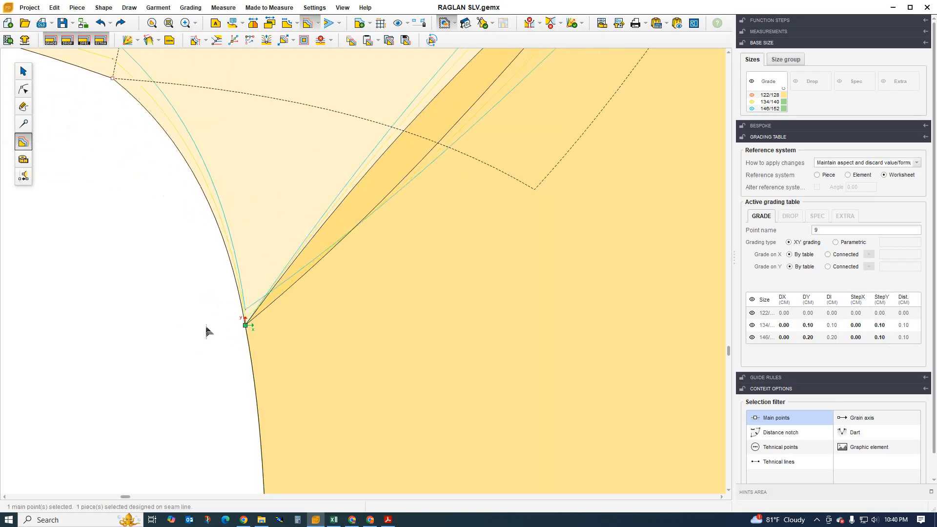
- Move the front piece over the back piece so that its underarm point meets the sleeve's underarm point
{"action": "scroll", "coordinate": [206, 331], "scroll_direction": "down", "scroll_amount": 6}
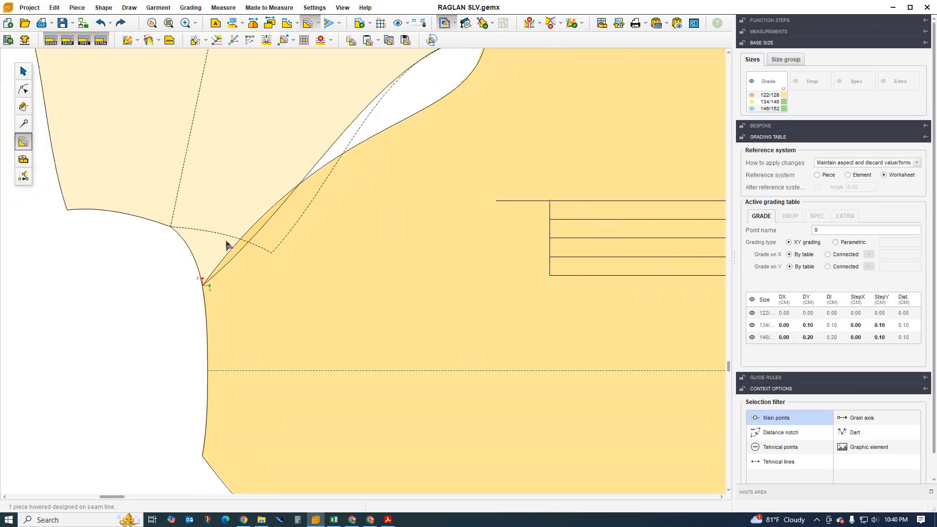
{"action": "scroll", "coordinate": [220, 298], "scroll_direction": "down", "scroll_amount": 5}
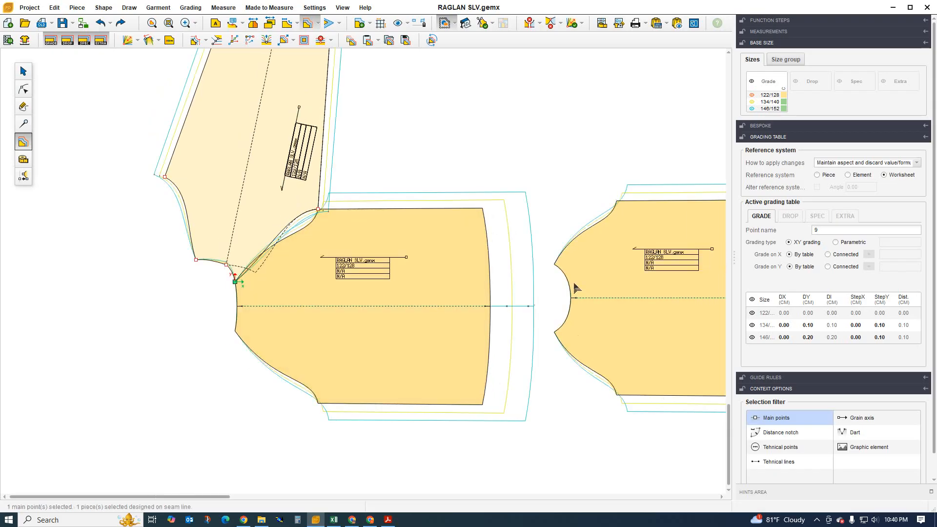
{"action": "left_click", "coordinate": [25, 77]}
{"action": "left_click_drag", "start_coordinate": [671, 227], "coordinate": [475, 291]}
{"action": "left_click_drag", "start_coordinate": [426, 266], "coordinate": [320, 210]}
{"action": "scroll", "coordinate": [244, 253], "scroll_direction": "up", "scroll_amount": 5}
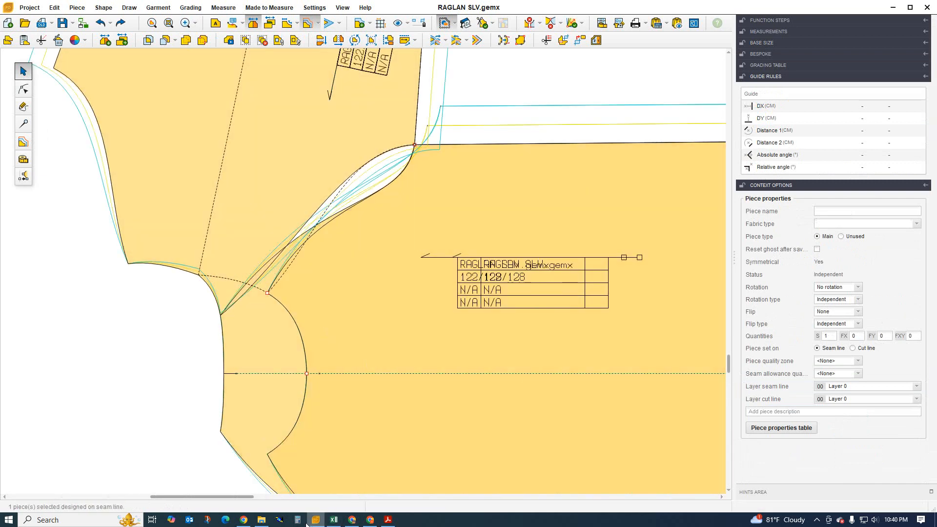
- Consult the front neck drop in the Excel chart and grade the front piece's centre neckline point with an X step of 0.5 cm
{"action": "left_click", "coordinate": [333, 519]}
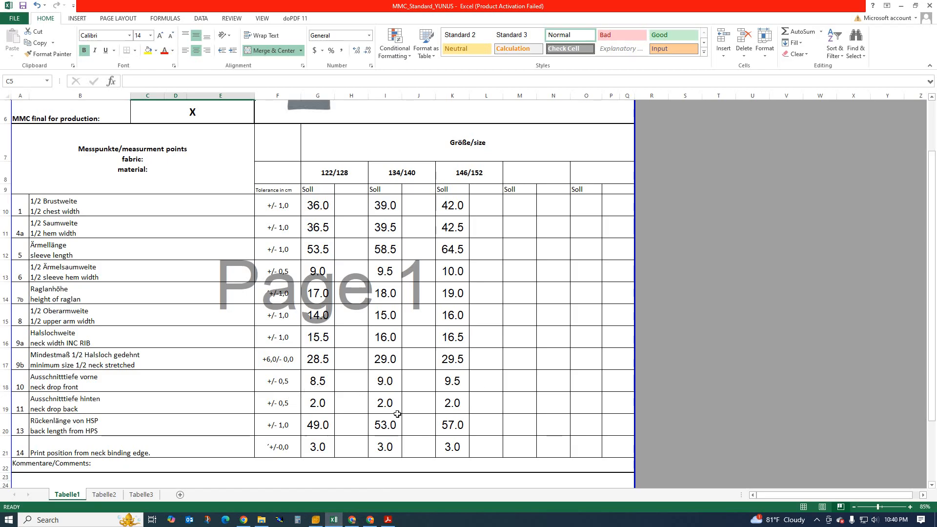
{"action": "left_click", "coordinate": [316, 519]}
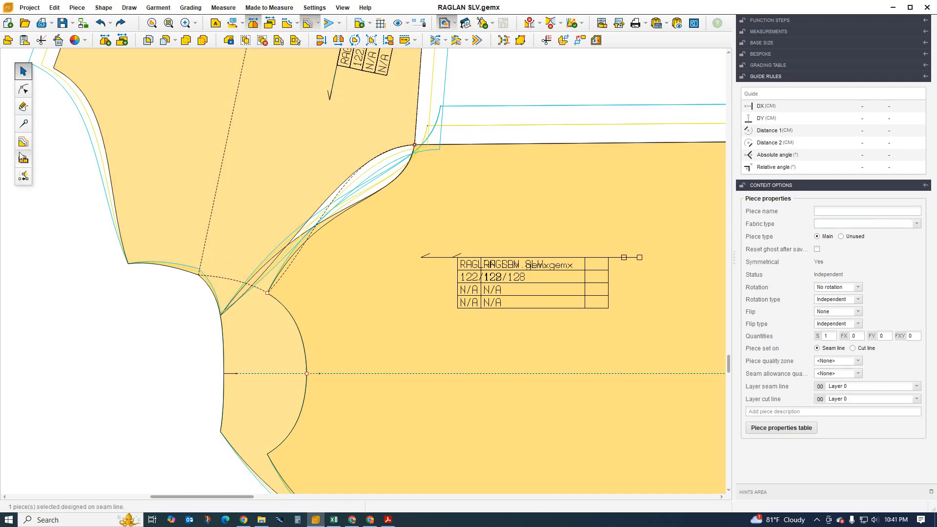
{"action": "left_click", "coordinate": [23, 142]}
{"action": "left_click", "coordinate": [307, 373]}
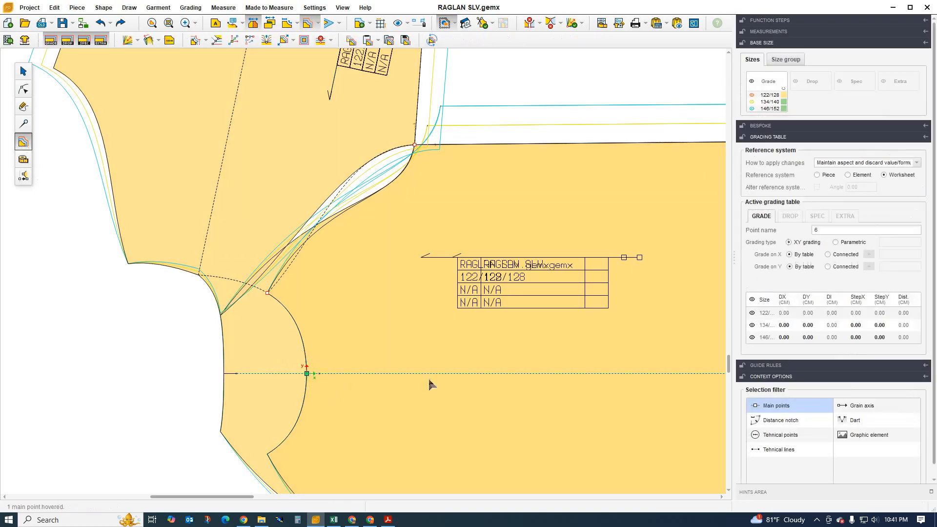
{"action": "left_click", "coordinate": [859, 304]}
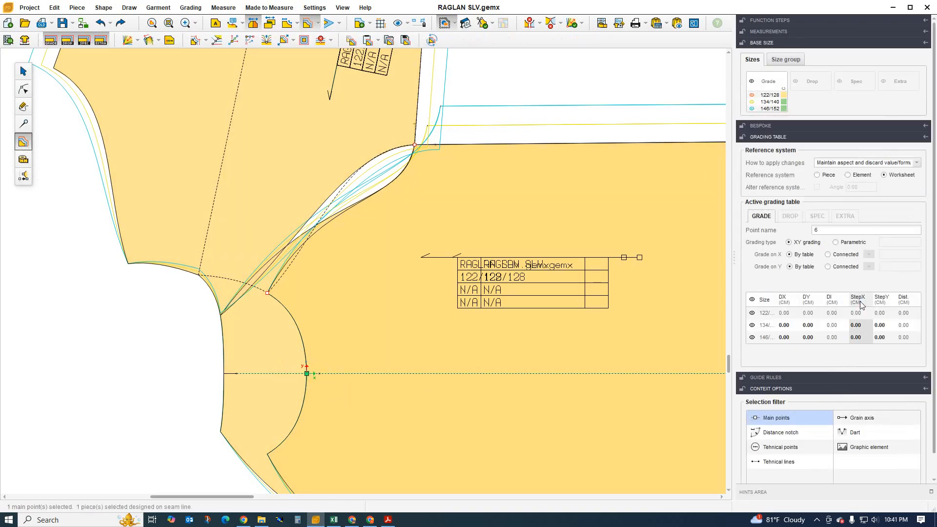
{"action": "type", "text": "0.5"}
{"action": "key", "text": "Return"}
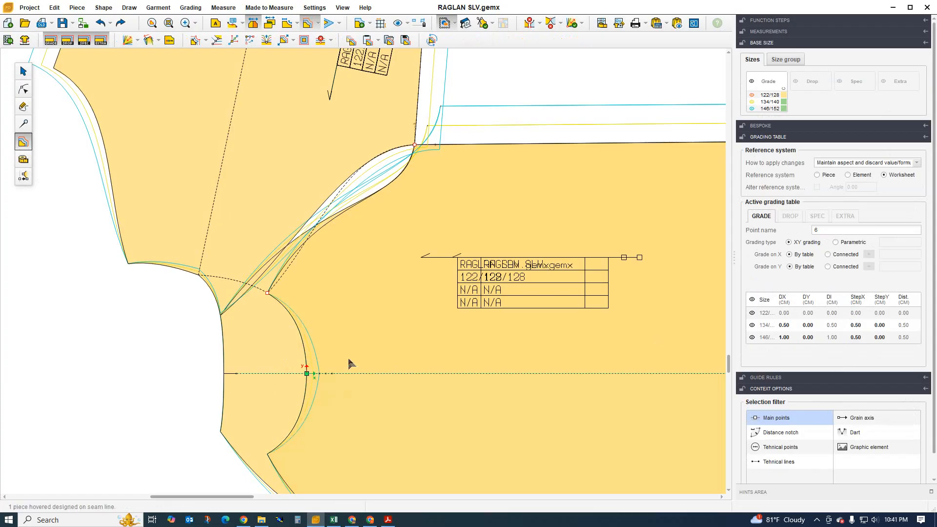
- Grade the front piece's neck corner at the raglan seam with a Y step of 0.15 cm and an X step of 0.2 cm
{"action": "scroll", "coordinate": [349, 364], "scroll_direction": "up", "scroll_amount": 3}
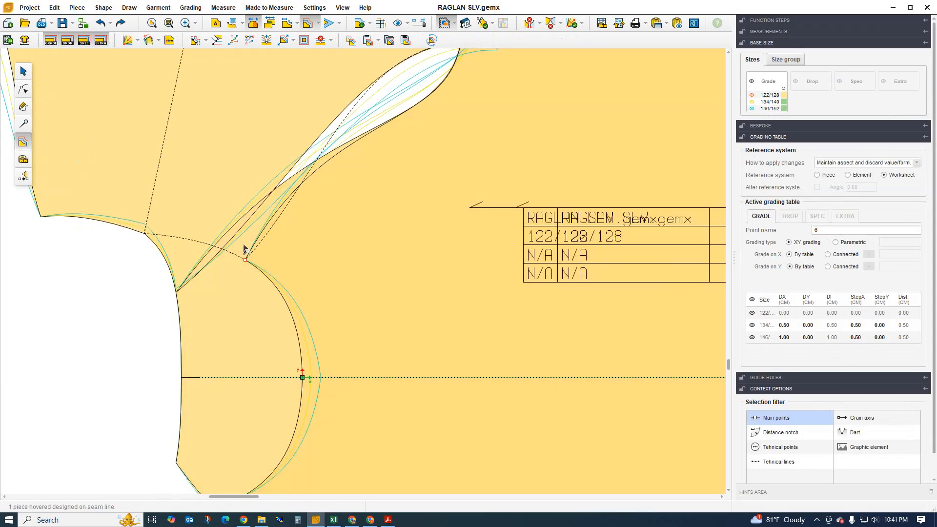
{"action": "scroll", "coordinate": [246, 249], "scroll_direction": "up", "scroll_amount": 1}
{"action": "left_click", "coordinate": [247, 263]}
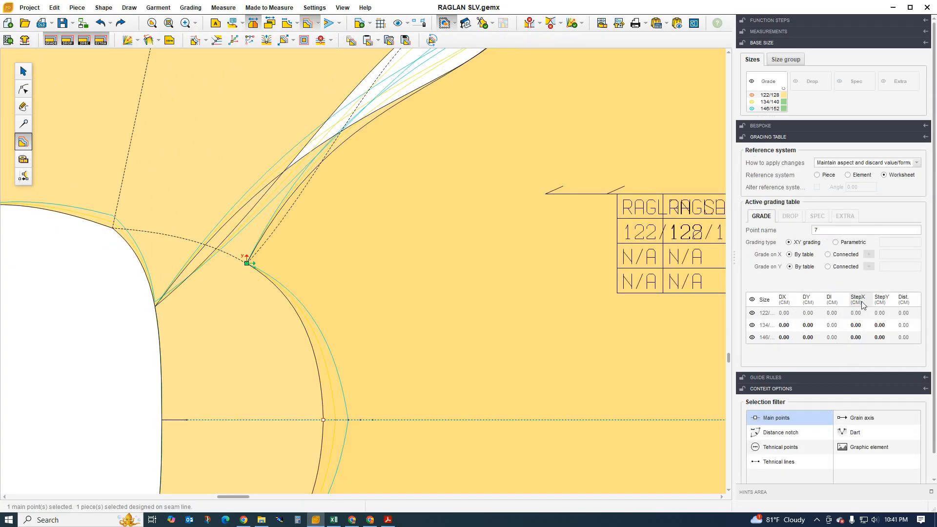
{"action": "left_click", "coordinate": [880, 302]}
{"action": "type", "text": "."}
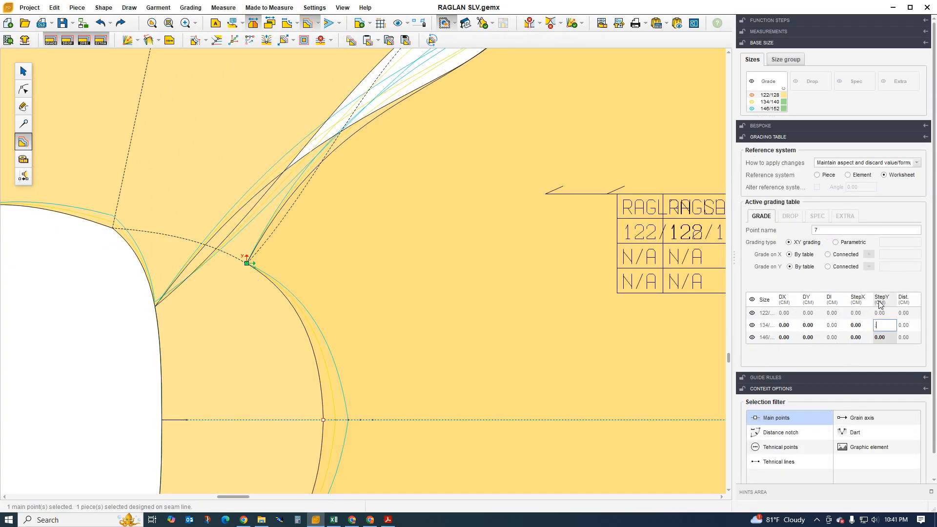
{"action": "type", "text": "15"}
{"action": "key", "text": "Return"}
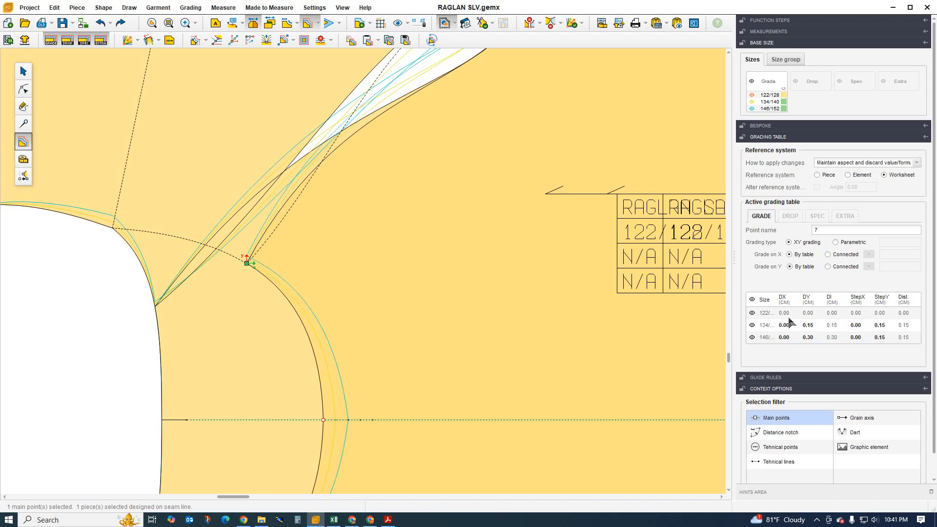
{"action": "left_click", "coordinate": [858, 299]}
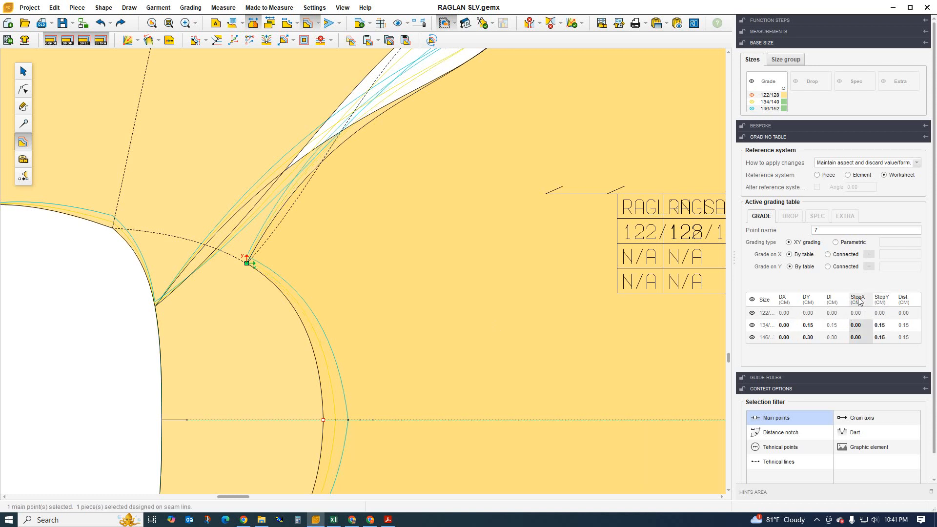
{"action": "type", "text": ".2"}
{"action": "key", "text": "Return"}
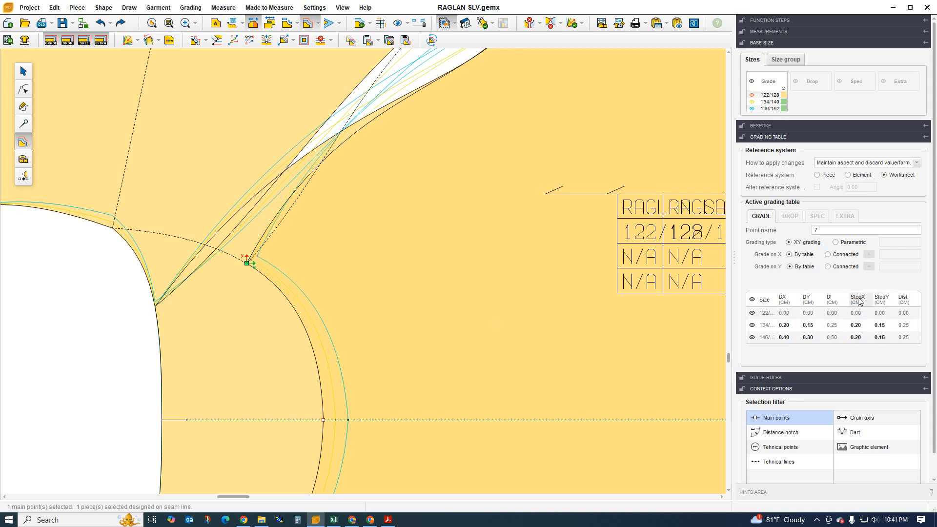
- Set the front neckline curve's tangent at the centre front point to 90 degrees
{"action": "scroll", "coordinate": [308, 317], "scroll_direction": "down", "scroll_amount": 3}
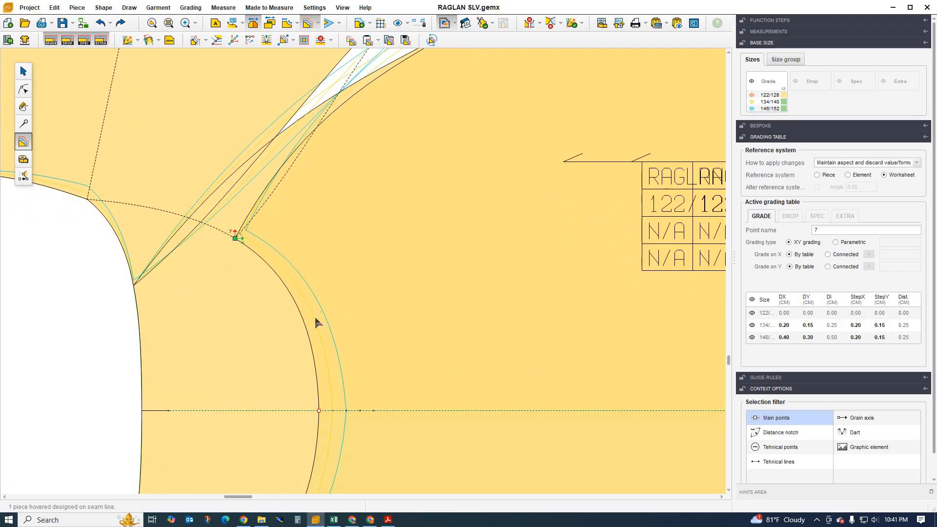
{"action": "left_click", "coordinate": [322, 359]}
{"action": "left_click", "coordinate": [314, 357]}
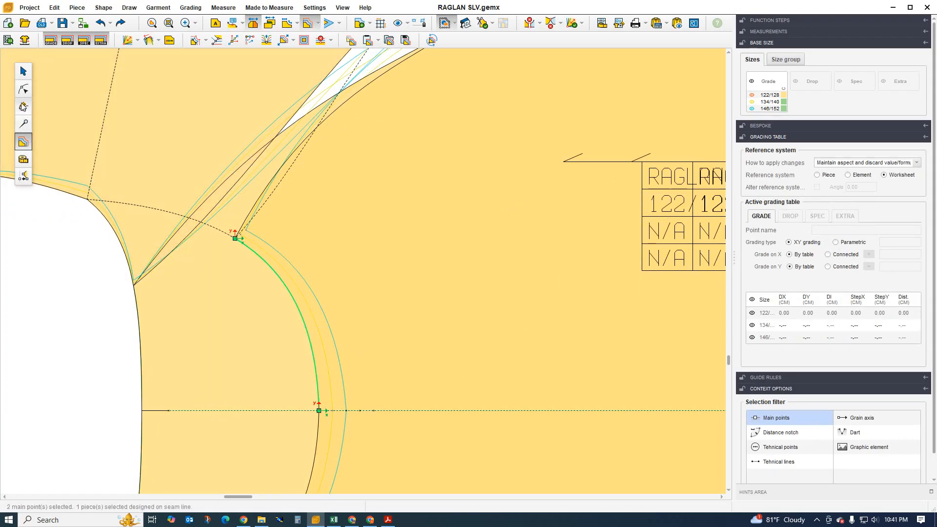
{"action": "left_click", "coordinate": [23, 89]}
{"action": "left_click", "coordinate": [310, 345]}
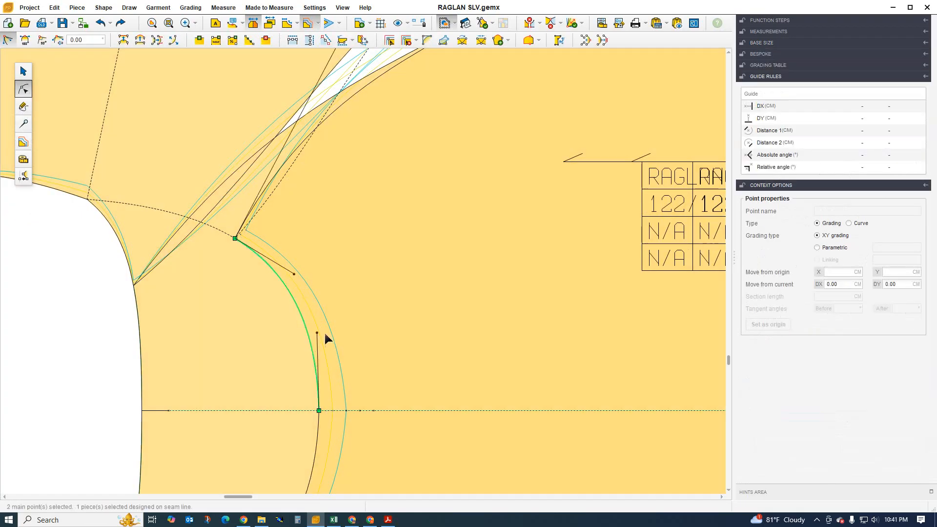
{"action": "left_click", "coordinate": [317, 334]}
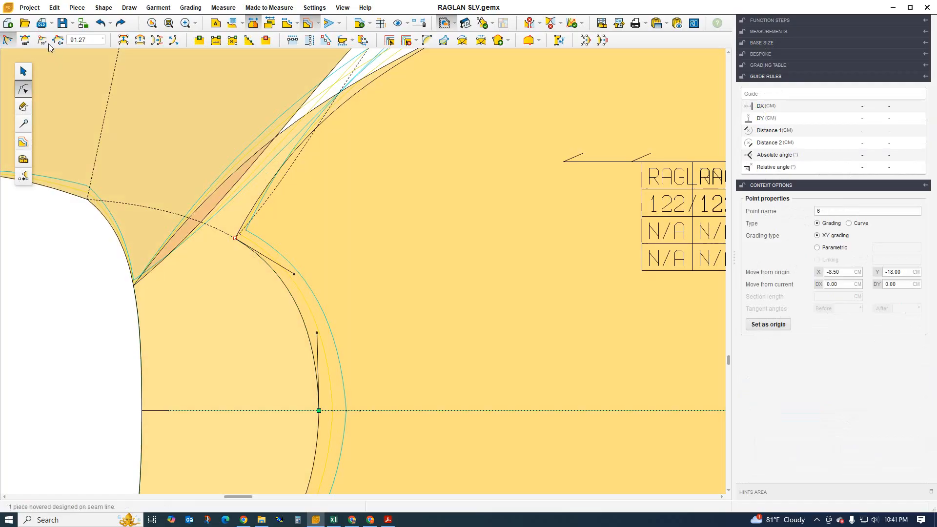
{"action": "left_click", "coordinate": [42, 40]}
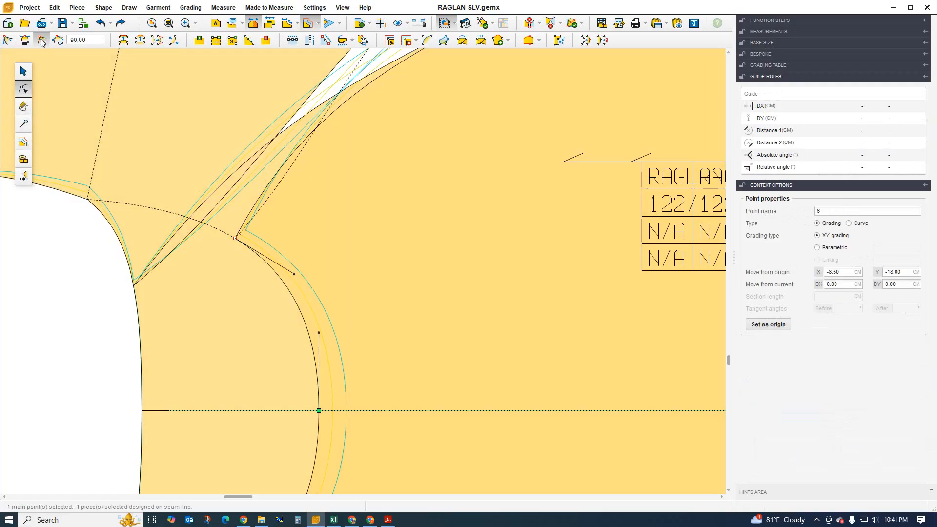
- Examine the graded front neckline around its neck corner and how it lines up with the sleeve neckline and raglan seam
{"action": "scroll", "coordinate": [309, 266], "scroll_direction": "down", "scroll_amount": 1}
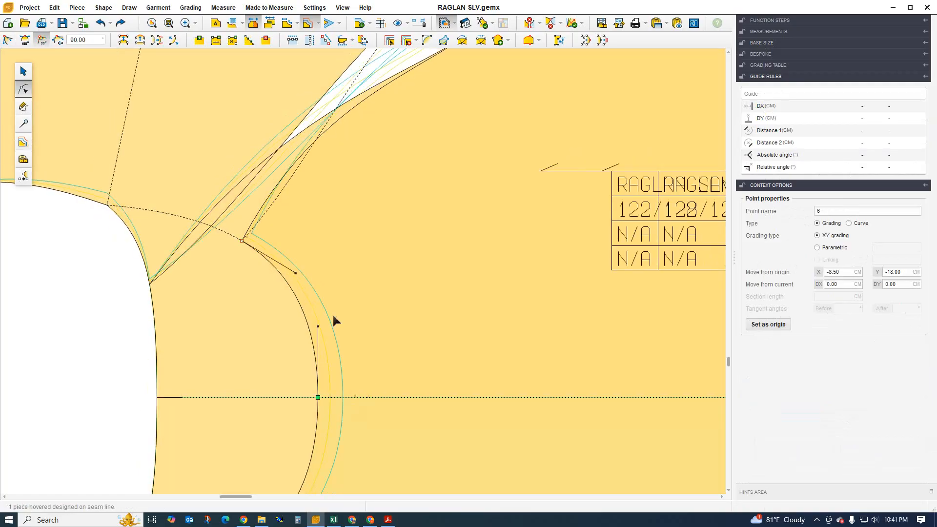
{"action": "scroll", "coordinate": [321, 286], "scroll_direction": "up", "scroll_amount": 2}
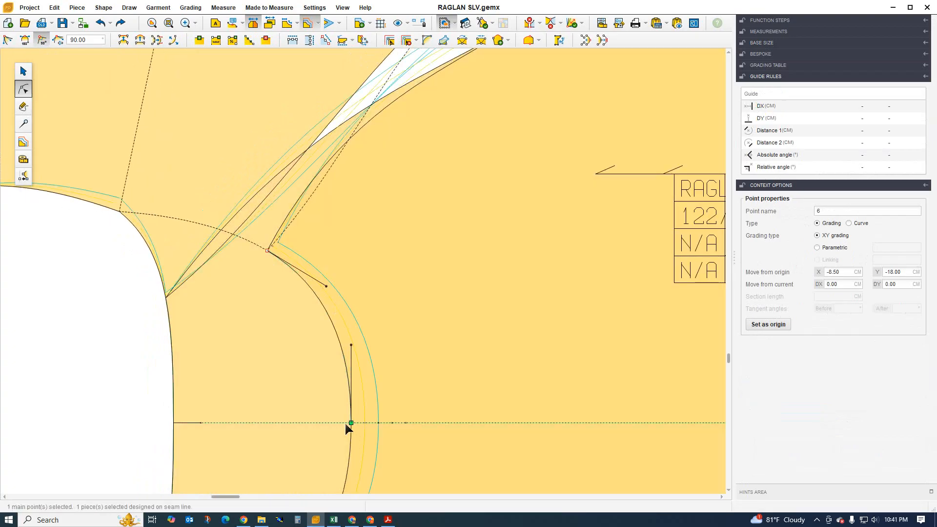
{"action": "scroll", "coordinate": [282, 241], "scroll_direction": "up", "scroll_amount": 1}
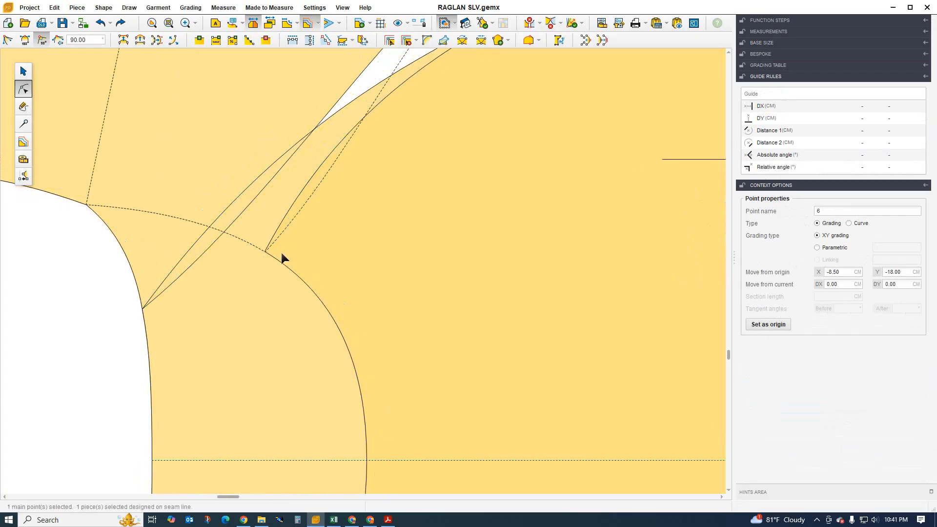
{"action": "scroll", "coordinate": [275, 258], "scroll_direction": "down", "scroll_amount": 1}
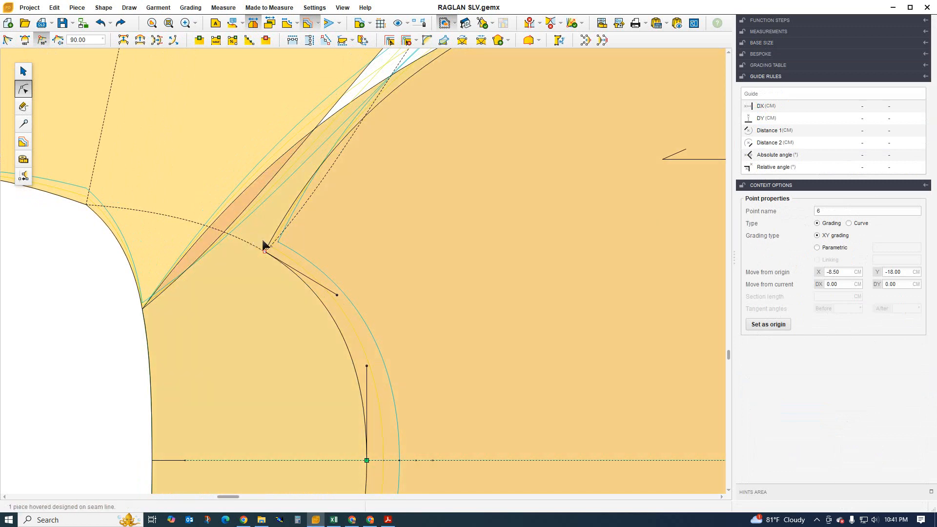
{"action": "scroll", "coordinate": [296, 270], "scroll_direction": "up", "scroll_amount": 1}
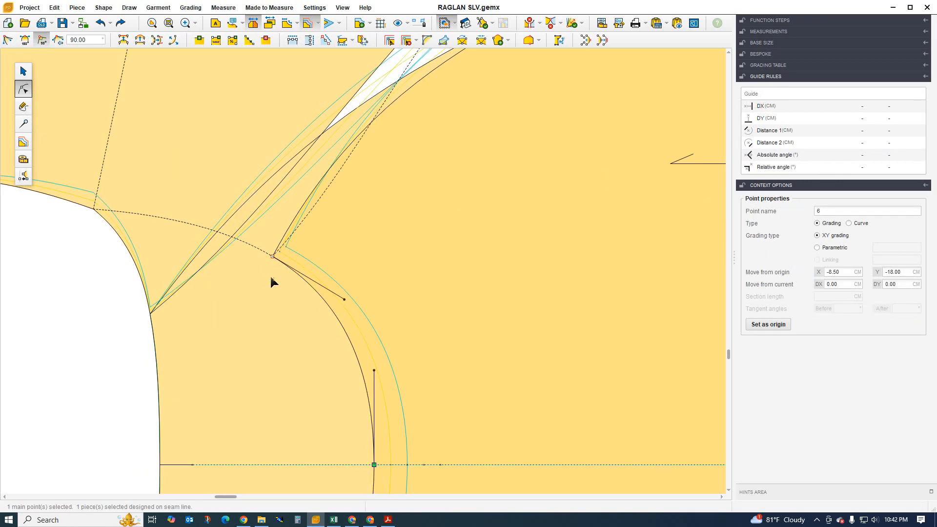
{"action": "scroll", "coordinate": [263, 263], "scroll_direction": "down", "scroll_amount": 1}
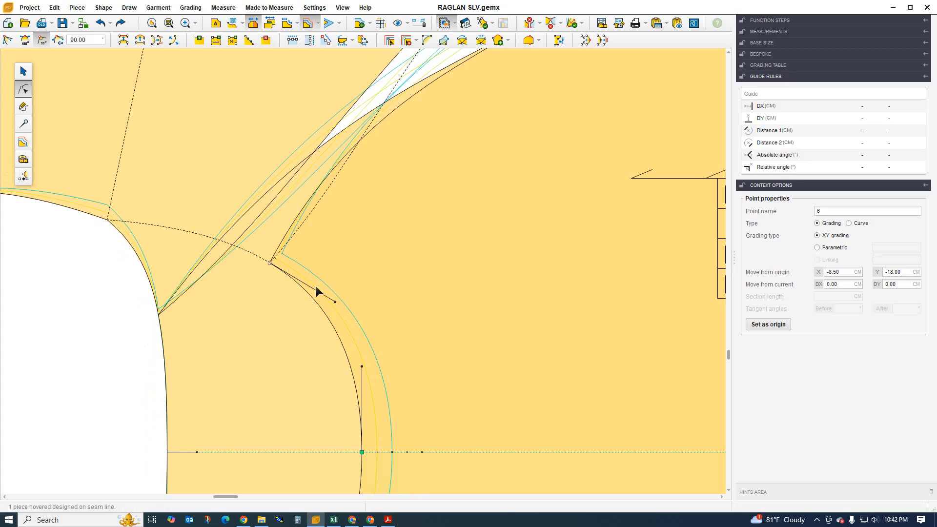
{"action": "scroll", "coordinate": [335, 282], "scroll_direction": "down", "scroll_amount": 3}
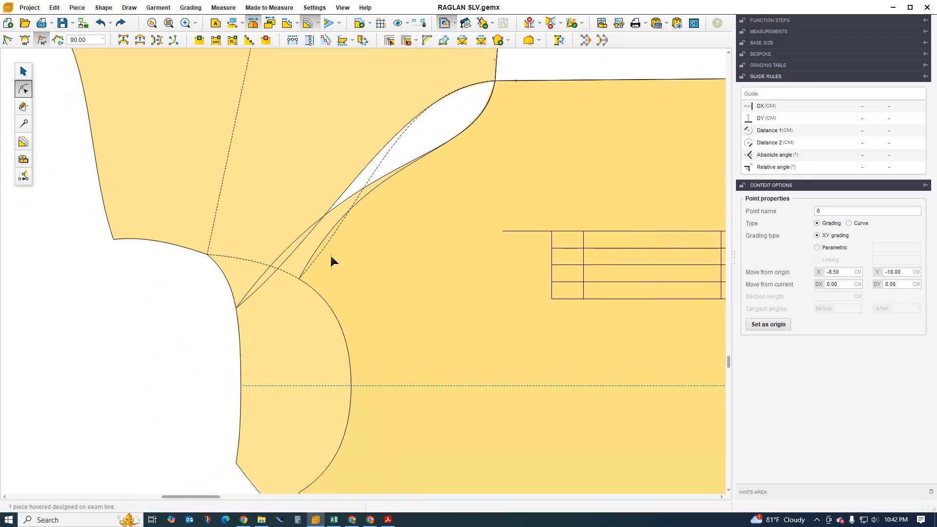
{"action": "scroll", "coordinate": [330, 254], "scroll_direction": "up", "scroll_amount": 1}
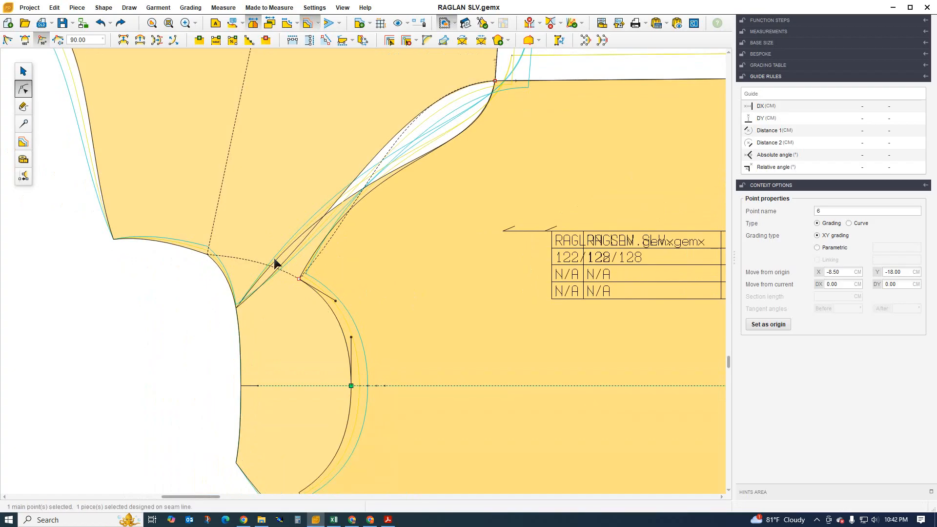
- Inspect the front neck corner's X and Y grading steps and compare them with the end of the sleeve's dashed neckline
{"action": "scroll", "coordinate": [283, 272], "scroll_direction": "up", "scroll_amount": 1}
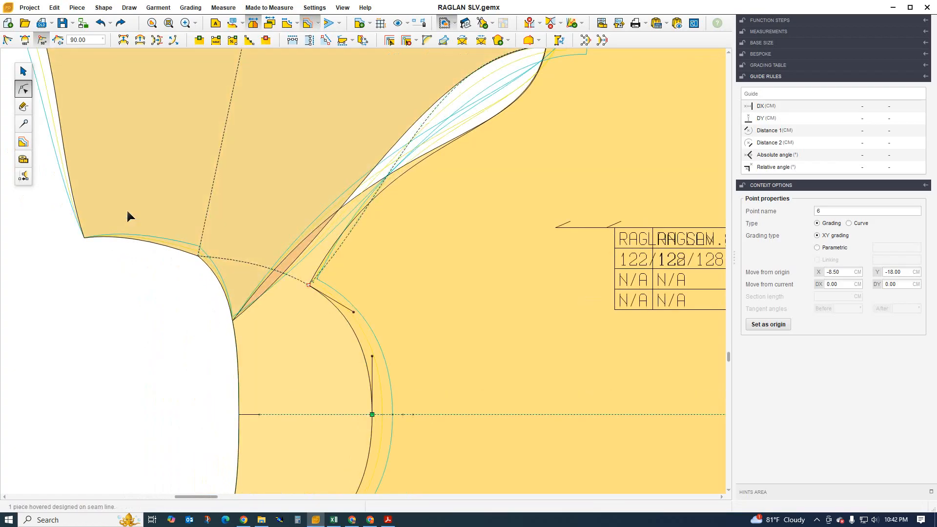
{"action": "scroll", "coordinate": [326, 290], "scroll_direction": "up", "scroll_amount": 1}
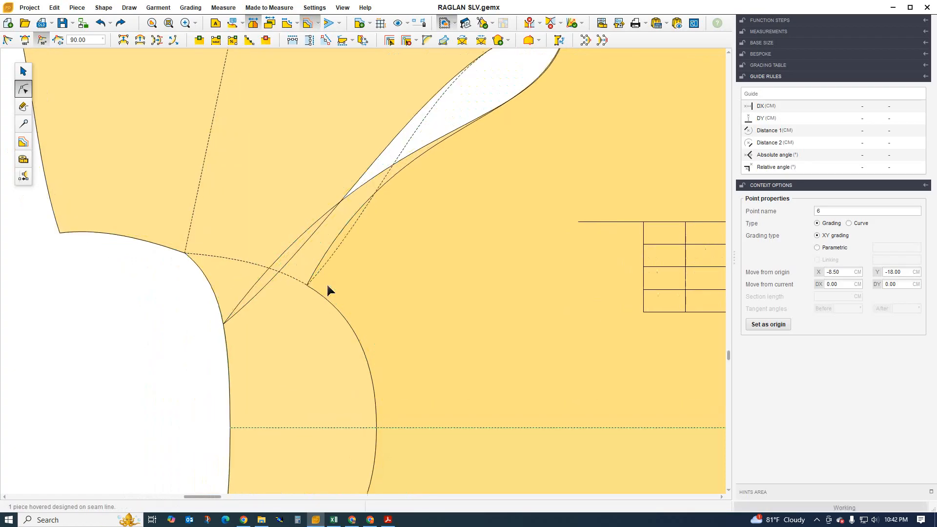
{"action": "scroll", "coordinate": [326, 286], "scroll_direction": "up", "scroll_amount": 1}
{"action": "left_click", "coordinate": [350, 284]}
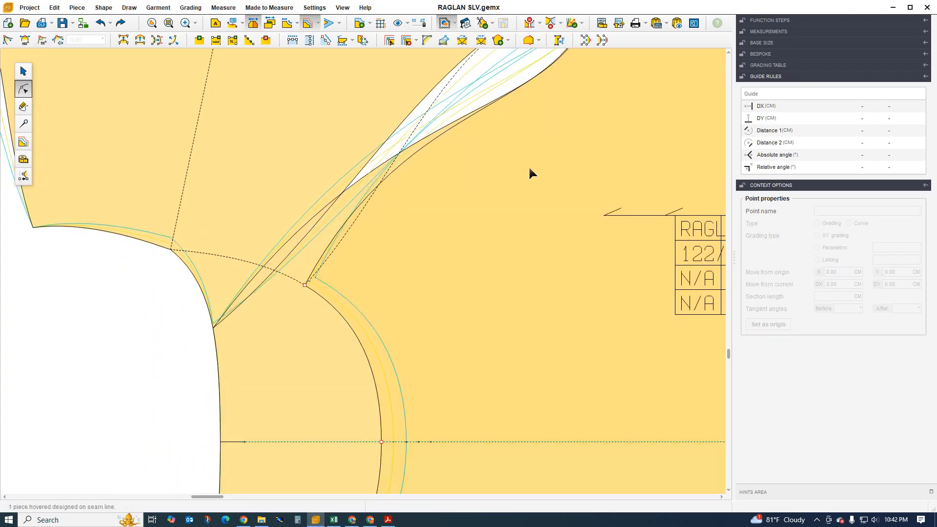
{"action": "left_click", "coordinate": [277, 106]}
{"action": "left_click", "coordinate": [23, 141]}
{"action": "left_click_drag", "start_coordinate": [288, 261], "coordinate": [336, 318]}
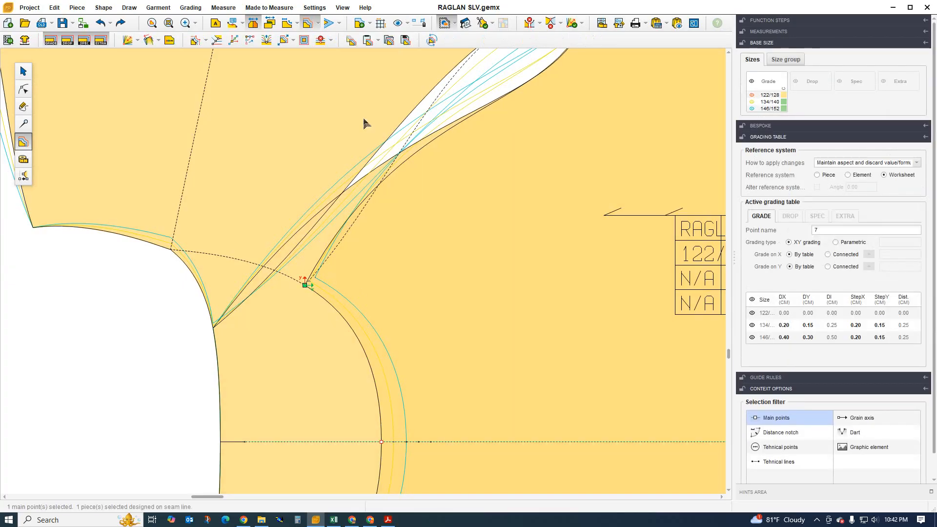
{"action": "scroll", "coordinate": [290, 285], "scroll_direction": "up", "scroll_amount": 1}
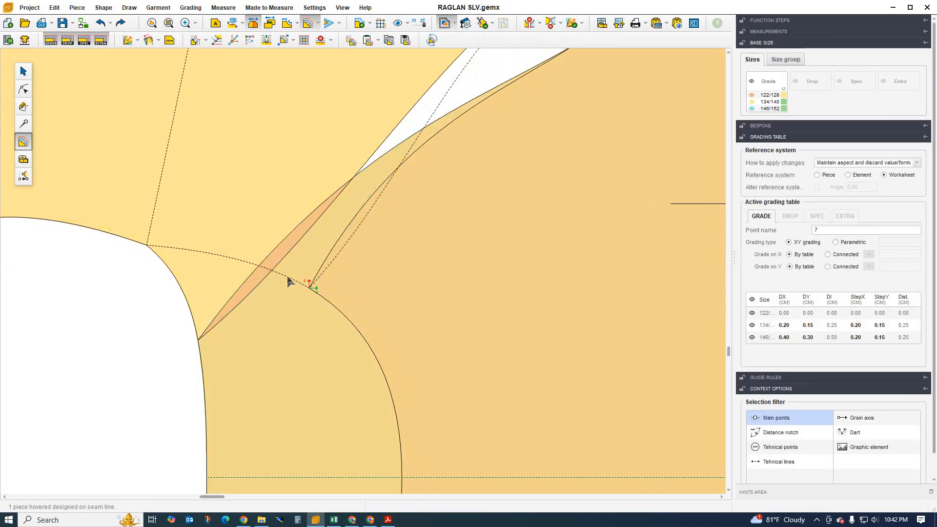
{"action": "left_click", "coordinate": [291, 283]}
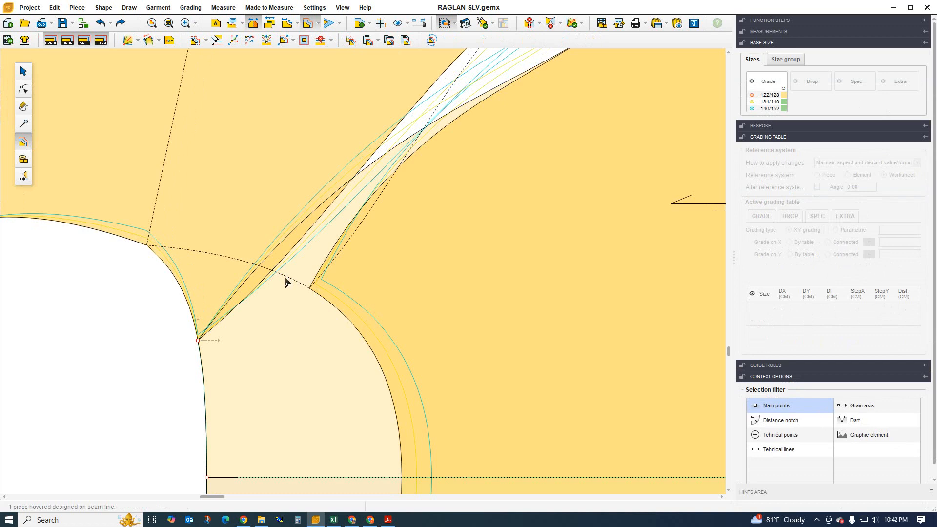
{"action": "left_click", "coordinate": [230, 260]}
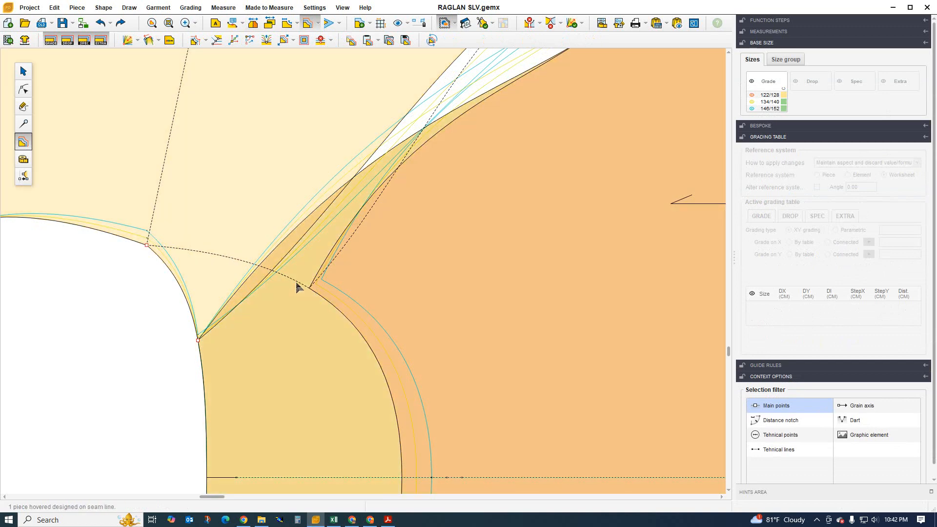
{"action": "left_click", "coordinate": [295, 284]}
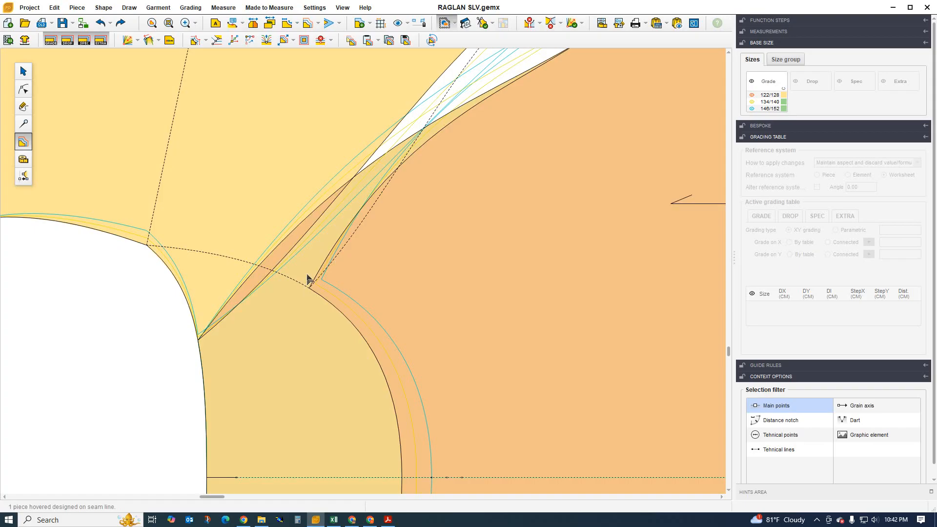
- Examine how the sleeve's dashed neckline and raglan lines meet the graded front neckline in each size
{"action": "scroll", "coordinate": [307, 279], "scroll_direction": "down", "scroll_amount": 4}
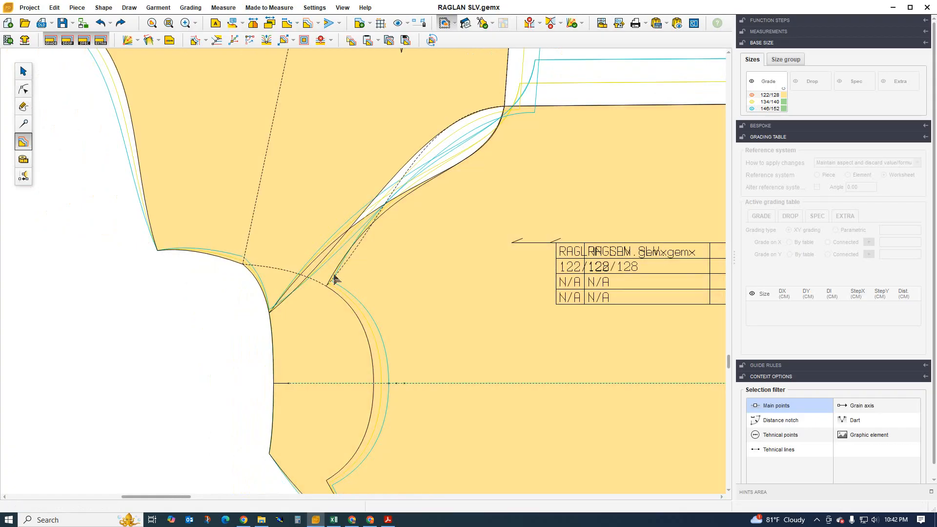
{"action": "scroll", "coordinate": [335, 278], "scroll_direction": "up", "scroll_amount": 4}
{"action": "scroll", "coordinate": [184, 256], "scroll_direction": "down", "scroll_amount": 3}
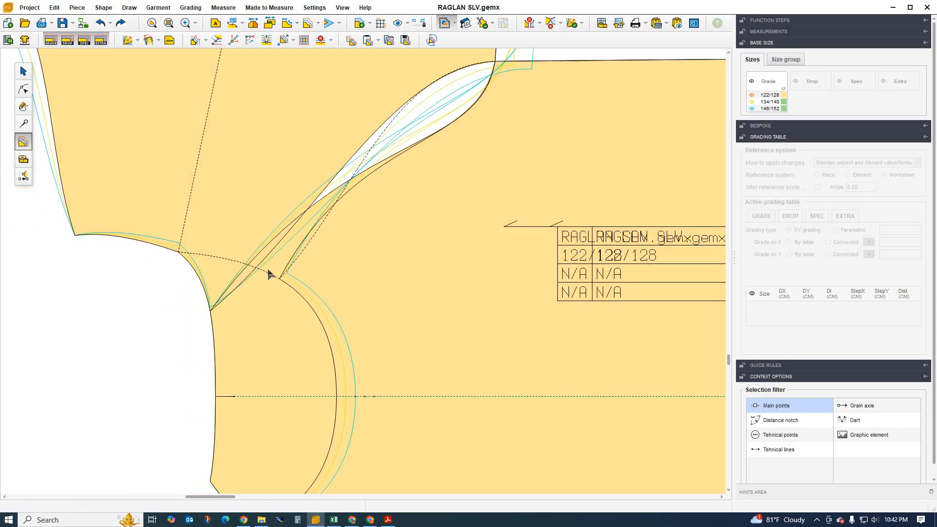
{"action": "scroll", "coordinate": [268, 272], "scroll_direction": "up", "scroll_amount": 1}
{"action": "scroll", "coordinate": [283, 277], "scroll_direction": "up", "scroll_amount": 2}
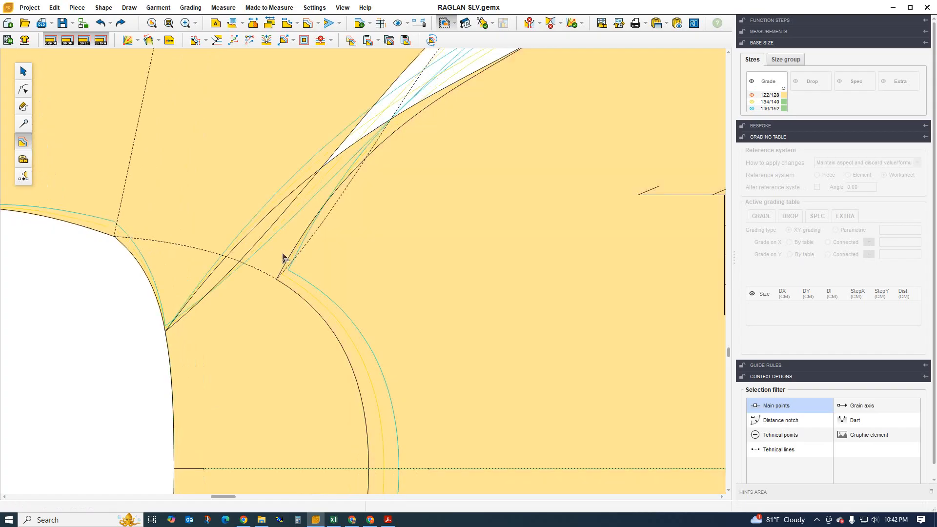
{"action": "scroll", "coordinate": [377, 261], "scroll_direction": "down", "scroll_amount": 3}
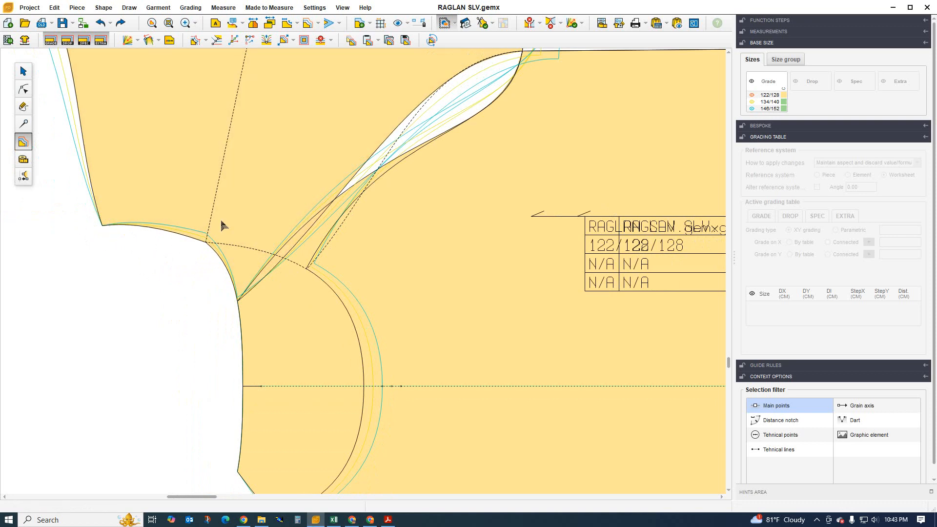
{"action": "scroll", "coordinate": [284, 272], "scroll_direction": "down", "scroll_amount": 2}
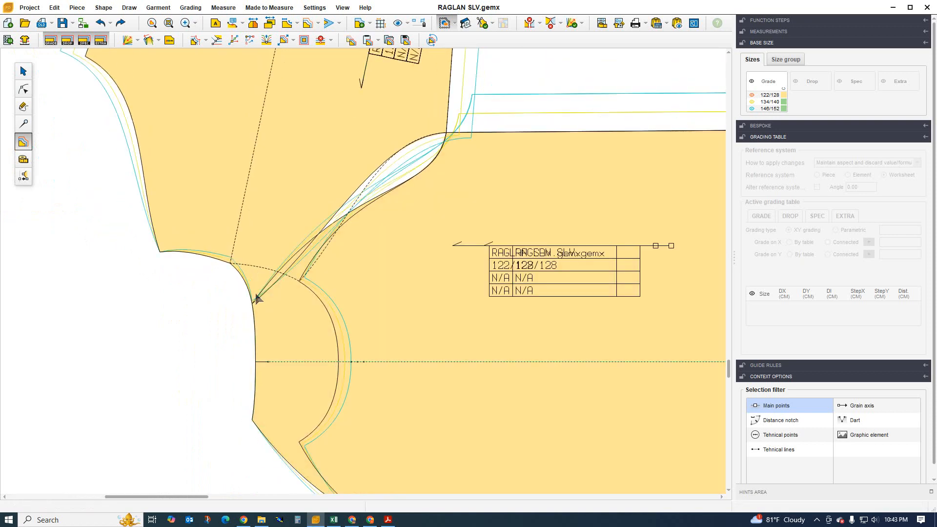
{"action": "scroll", "coordinate": [372, 282], "scroll_direction": "up", "scroll_amount": 1}
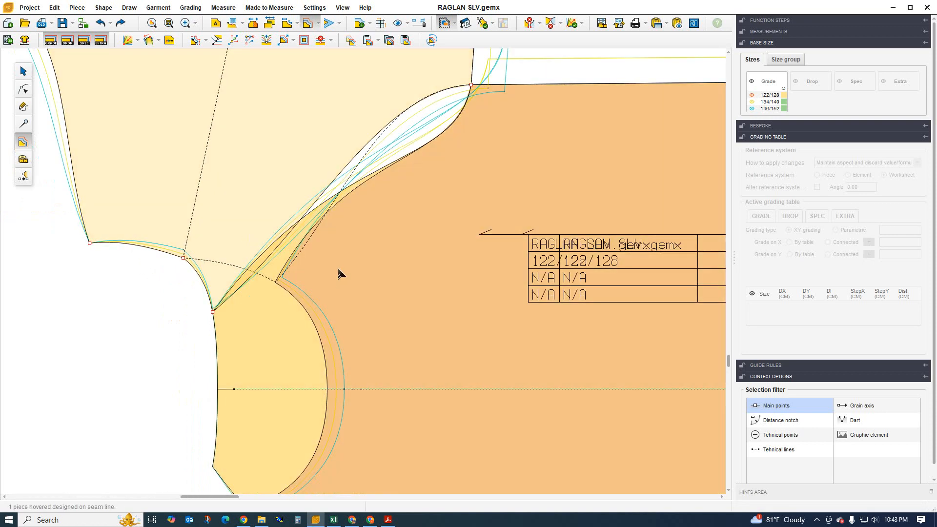
{"action": "scroll", "coordinate": [350, 288], "scroll_direction": "down", "scroll_amount": 3}
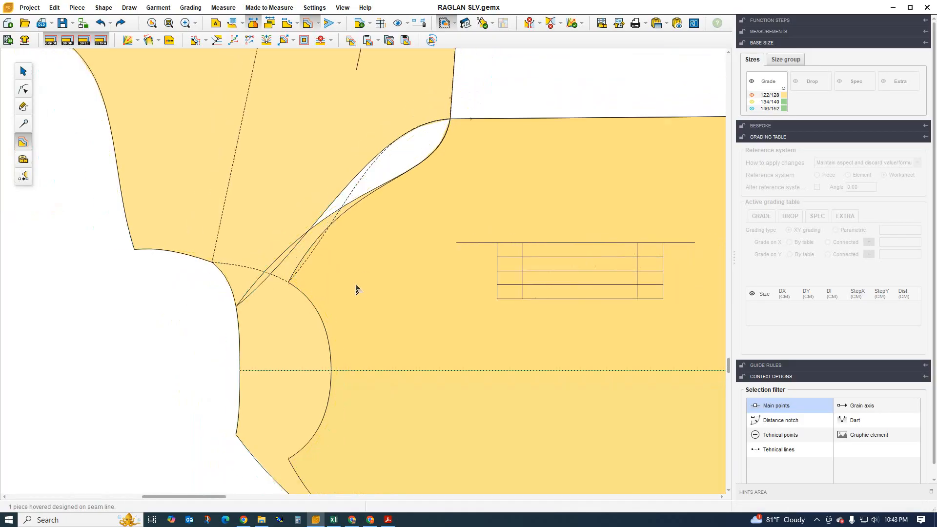
{"action": "scroll", "coordinate": [259, 273], "scroll_direction": "down", "scroll_amount": 1}
{"action": "scroll", "coordinate": [258, 273], "scroll_direction": "down", "scroll_amount": 1}
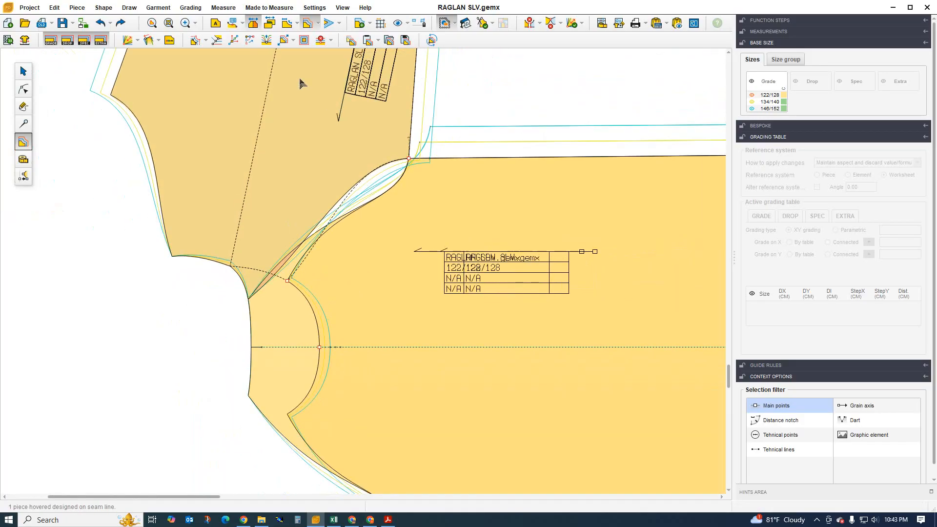
- Restrict point modifications to the selected base size only
{"action": "left_click", "coordinate": [375, 117]}
{"action": "left_click", "coordinate": [24, 90]}
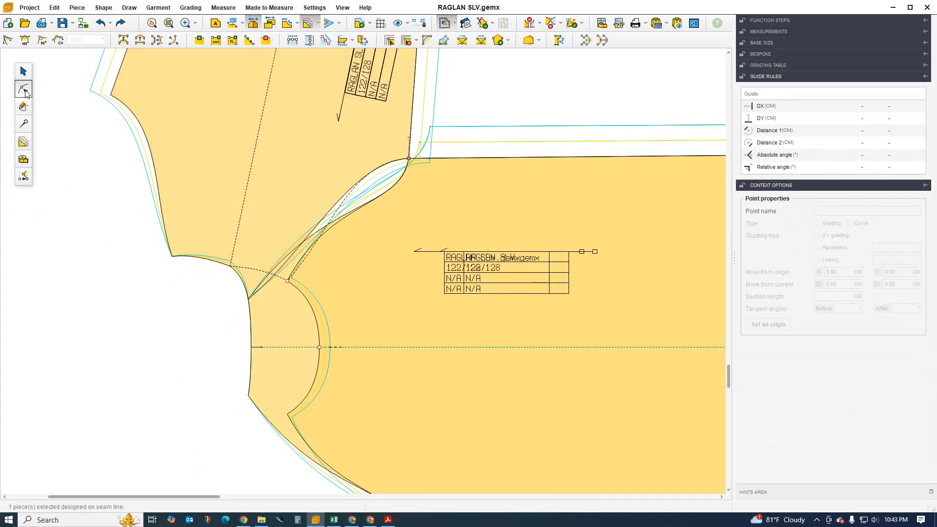
{"action": "left_click", "coordinate": [389, 41]}
{"action": "scroll", "coordinate": [292, 281], "scroll_direction": "up", "scroll_amount": 3}
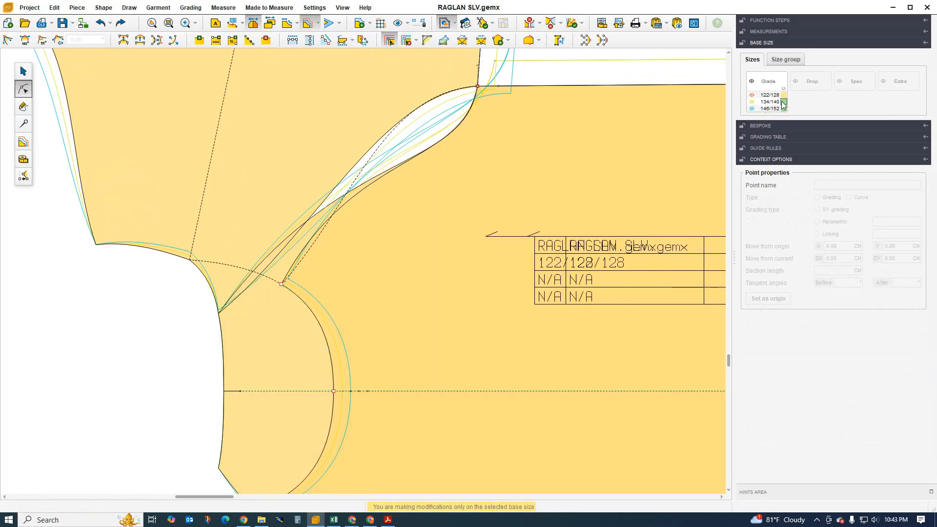
{"action": "scroll", "coordinate": [303, 273], "scroll_direction": "up", "scroll_amount": 1}
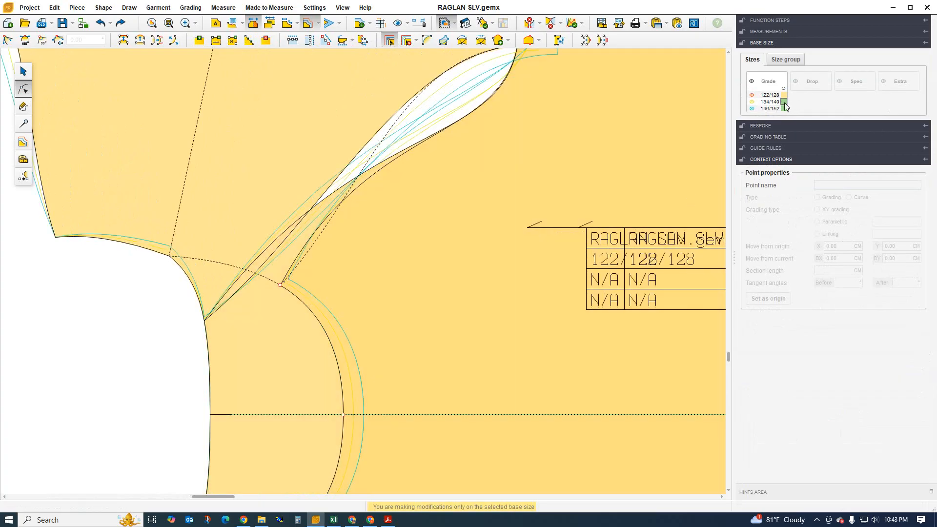
- Make 134/140 the base size and move the sleeve's dashed neckline corner onto the front piece's neck corner
{"action": "left_click", "coordinate": [783, 102]}
{"action": "scroll", "coordinate": [277, 274], "scroll_direction": "up", "scroll_amount": 2}
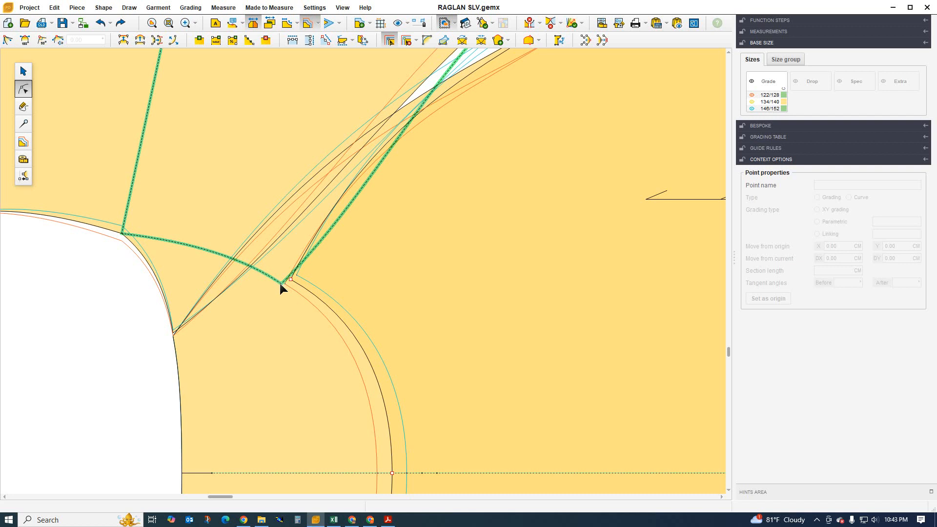
{"action": "left_click", "coordinate": [281, 282]}
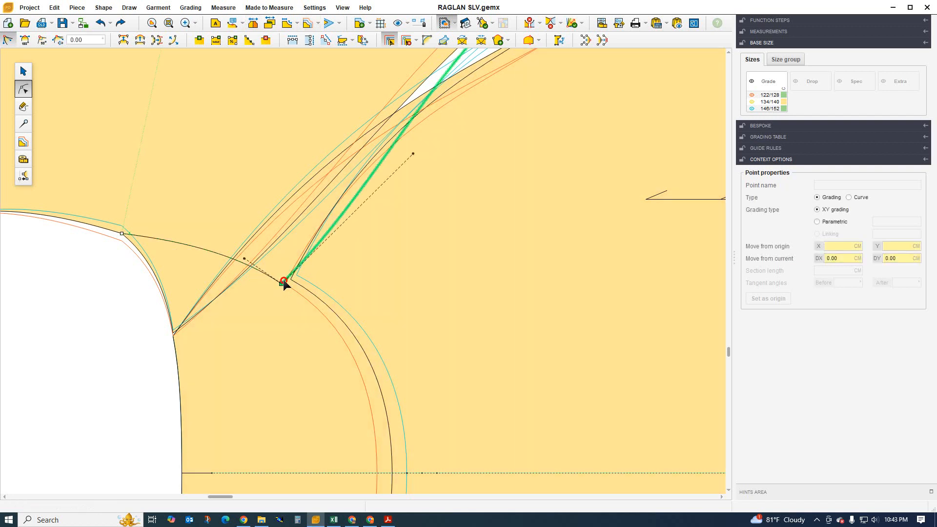
{"action": "left_click_drag", "start_coordinate": [288, 282], "coordinate": [295, 279]}
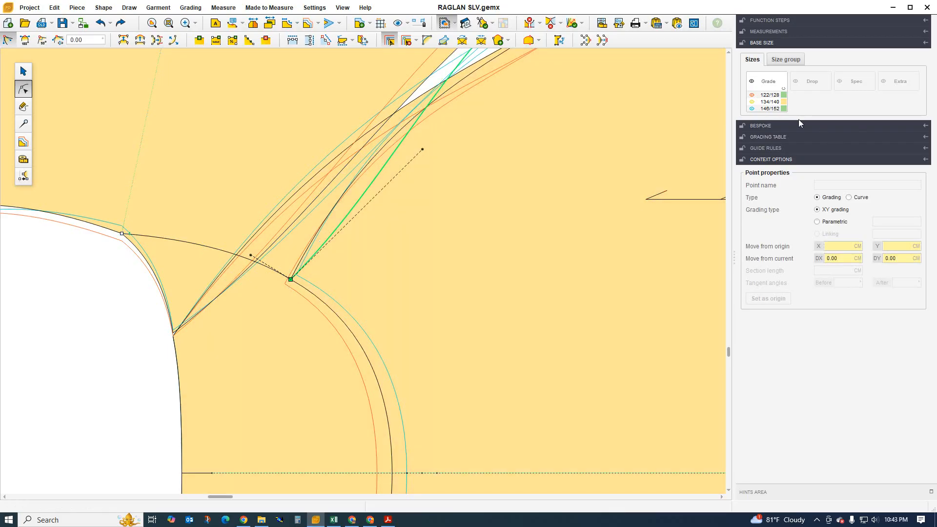
- Move the sleeve's dashed neckline corner onto the front's neck corner in size 146/152 and restore 122/128 as the base size
{"action": "left_click", "coordinate": [784, 109]}
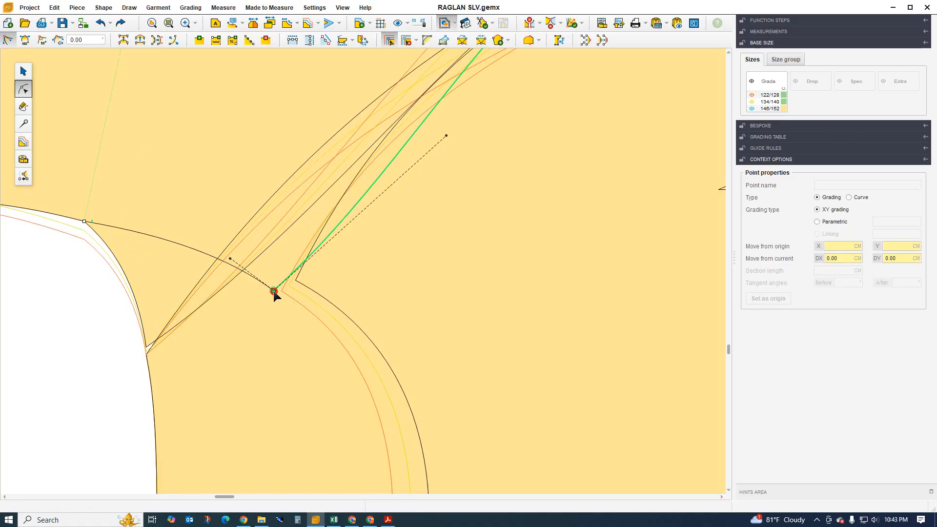
{"action": "left_click_drag", "start_coordinate": [274, 292], "coordinate": [296, 284]}
{"action": "scroll", "coordinate": [302, 286], "scroll_direction": "down", "scroll_amount": 3}
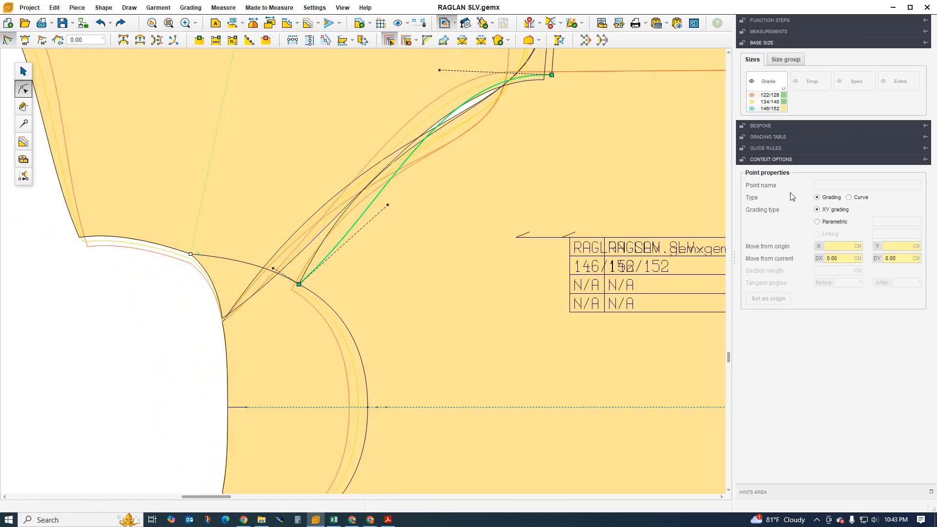
{"action": "left_click", "coordinate": [784, 96]}
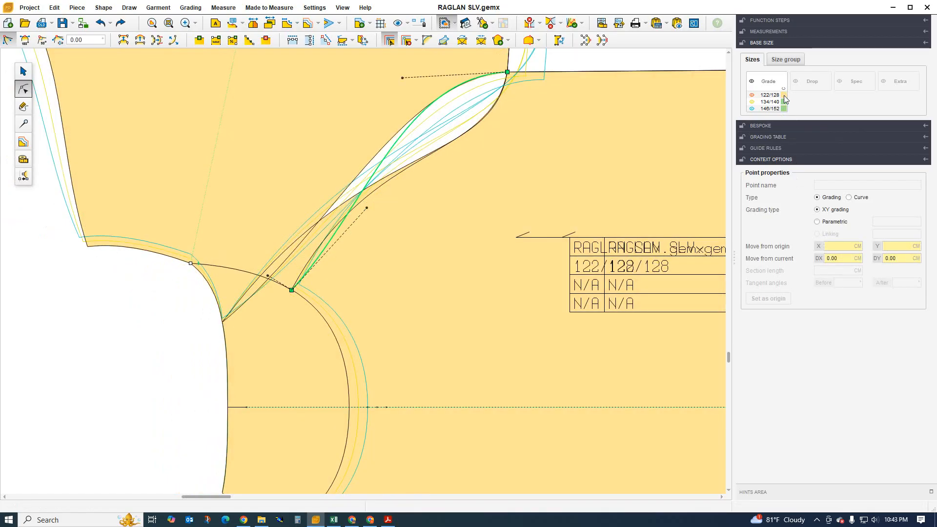
{"action": "left_click", "coordinate": [23, 71]}
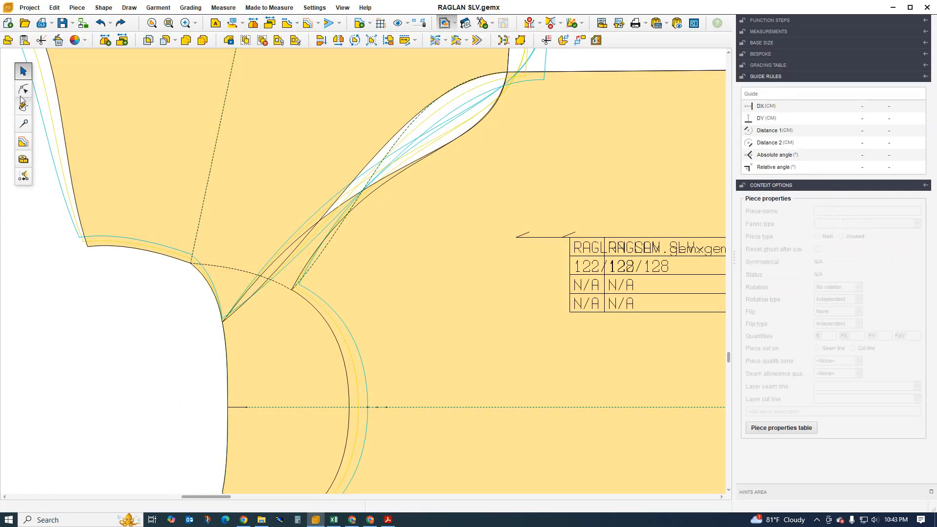
- Check the corrected sleeve neckline against the front neckline and neck corner across all three sizes
{"action": "scroll", "coordinate": [316, 297], "scroll_direction": "up", "scroll_amount": 3}
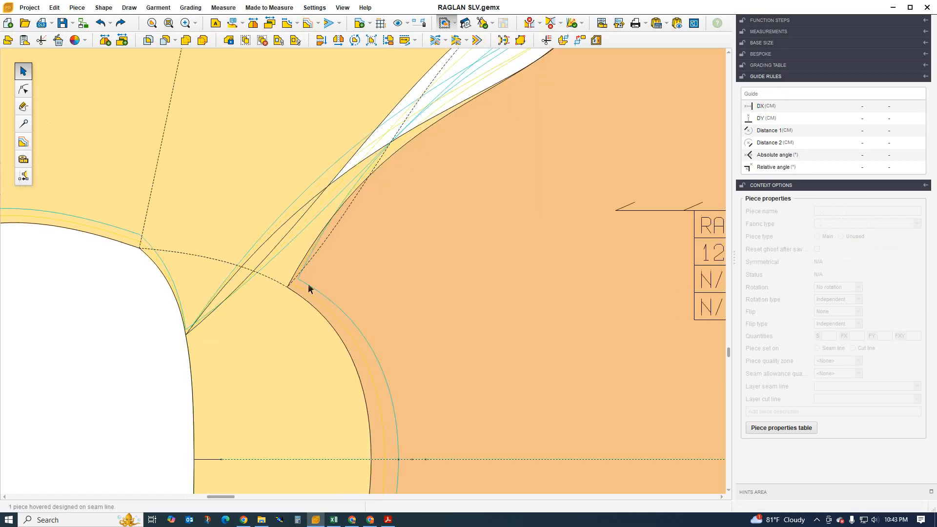
{"action": "scroll", "coordinate": [348, 282], "scroll_direction": "down", "scroll_amount": 2}
{"action": "scroll", "coordinate": [65, 237], "scroll_direction": "up", "scroll_amount": 1}
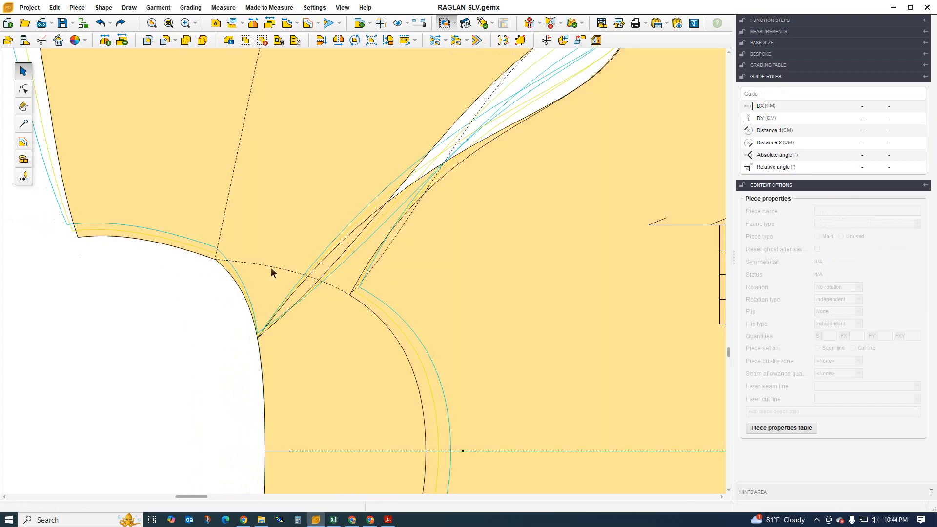
{"action": "scroll", "coordinate": [271, 267], "scroll_direction": "up", "scroll_amount": 1}
{"action": "scroll", "coordinate": [355, 227], "scroll_direction": "down", "scroll_amount": 1}
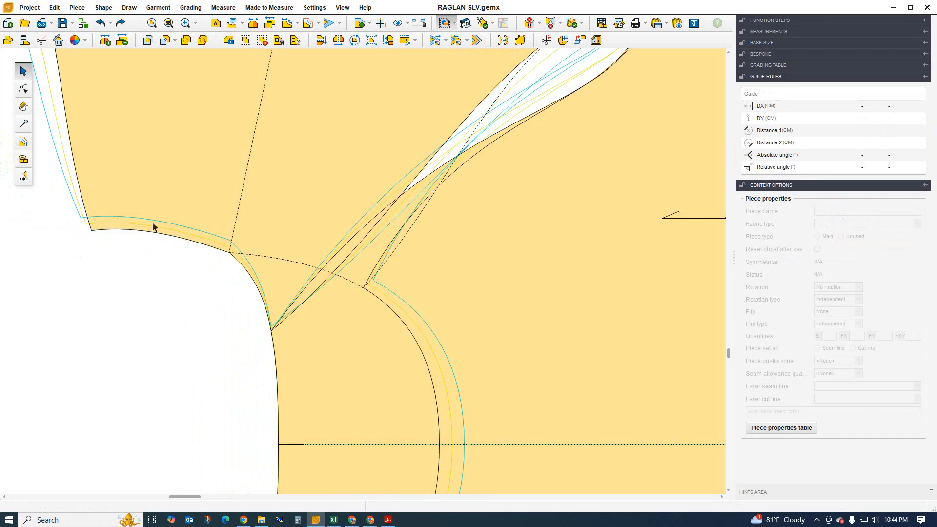
{"action": "scroll", "coordinate": [215, 280], "scroll_direction": "down", "scroll_amount": 2}
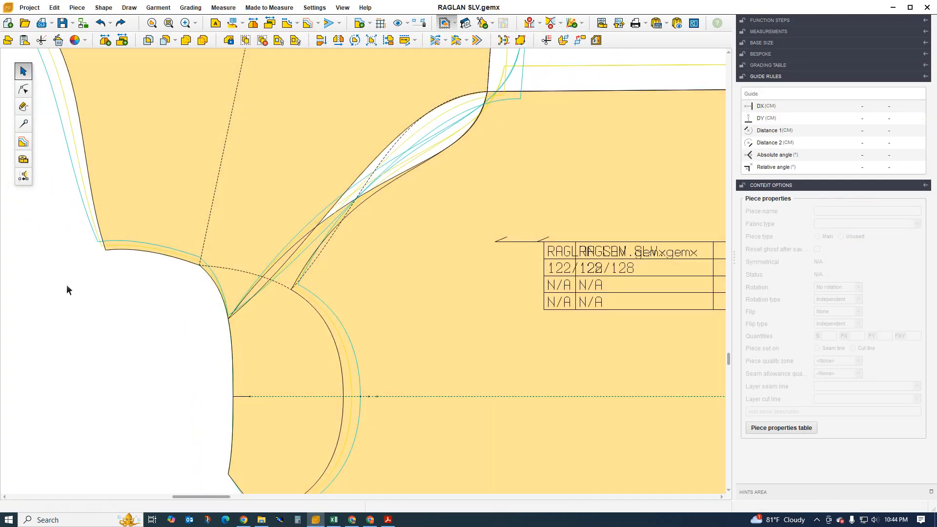
{"action": "scroll", "coordinate": [225, 339], "scroll_direction": "down", "scroll_amount": 3}
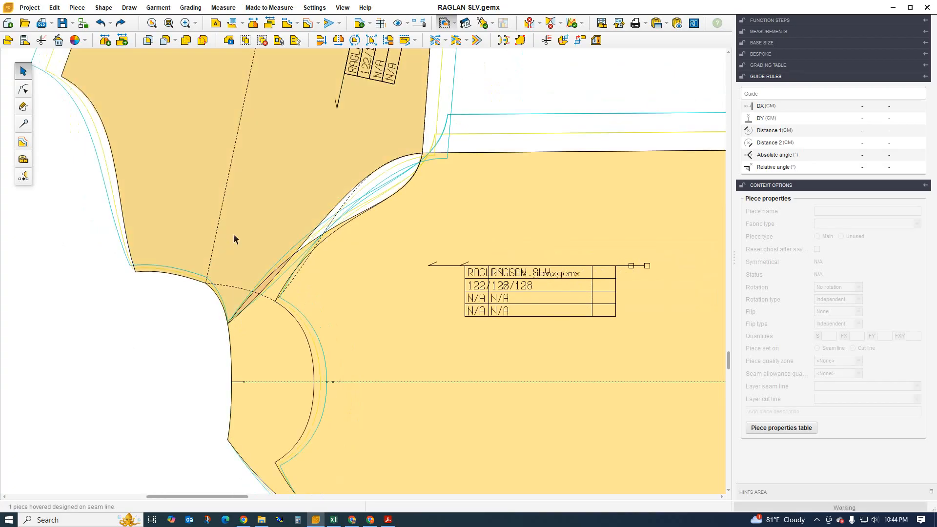
- Examine how the graded sleeve and front raglan seams line up at the underarm point
{"action": "scroll", "coordinate": [233, 234], "scroll_direction": "up", "scroll_amount": 3}
{"action": "scroll", "coordinate": [203, 300], "scroll_direction": "down", "scroll_amount": 3}
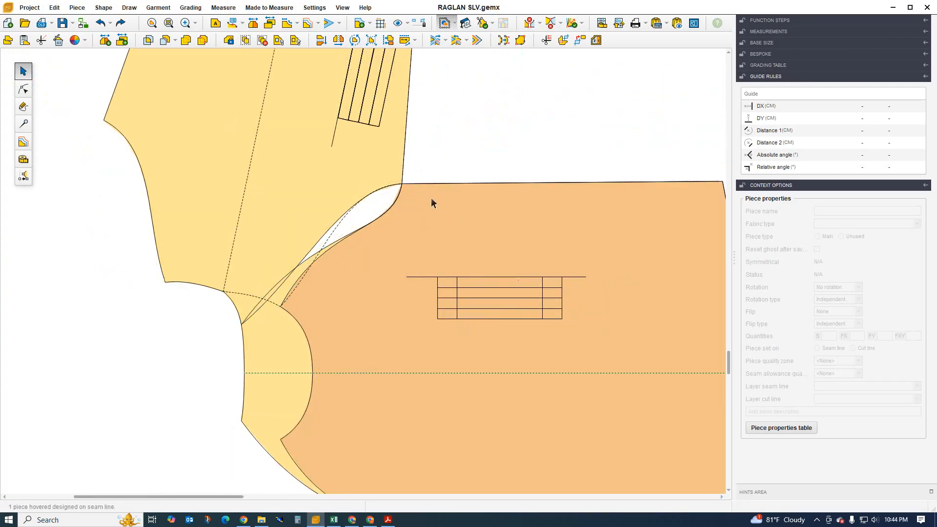
{"action": "scroll", "coordinate": [432, 198], "scroll_direction": "up", "scroll_amount": 2}
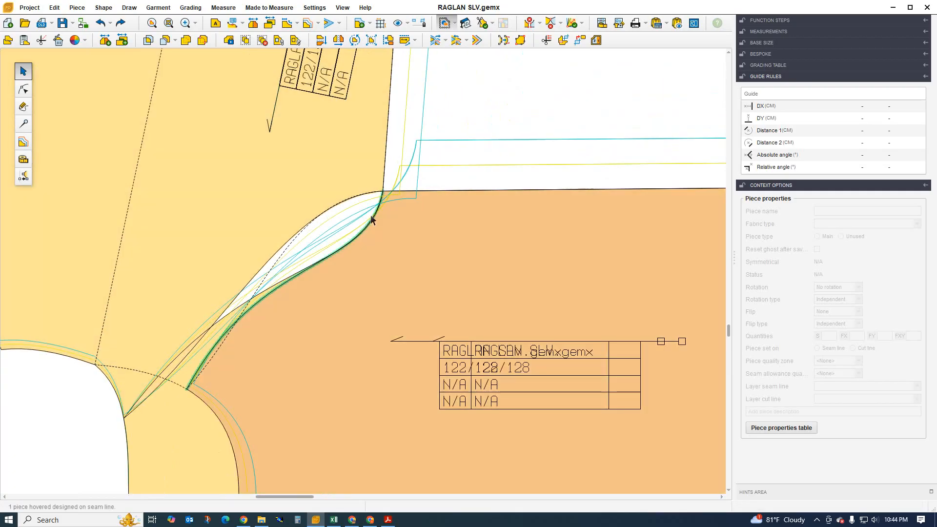
{"action": "scroll", "coordinate": [370, 231], "scroll_direction": "down", "scroll_amount": 2}
{"action": "scroll", "coordinate": [412, 173], "scroll_direction": "up", "scroll_amount": 3}
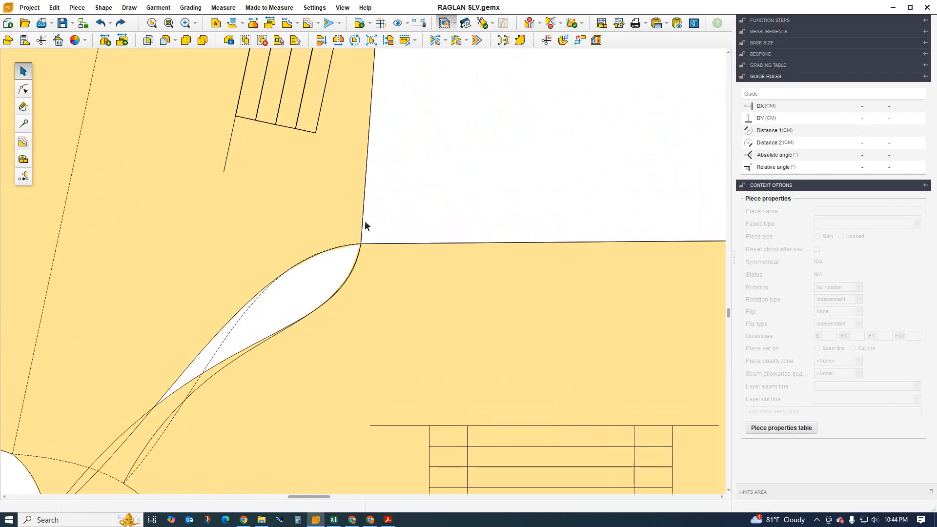
{"action": "scroll", "coordinate": [365, 220], "scroll_direction": "up", "scroll_amount": 2}
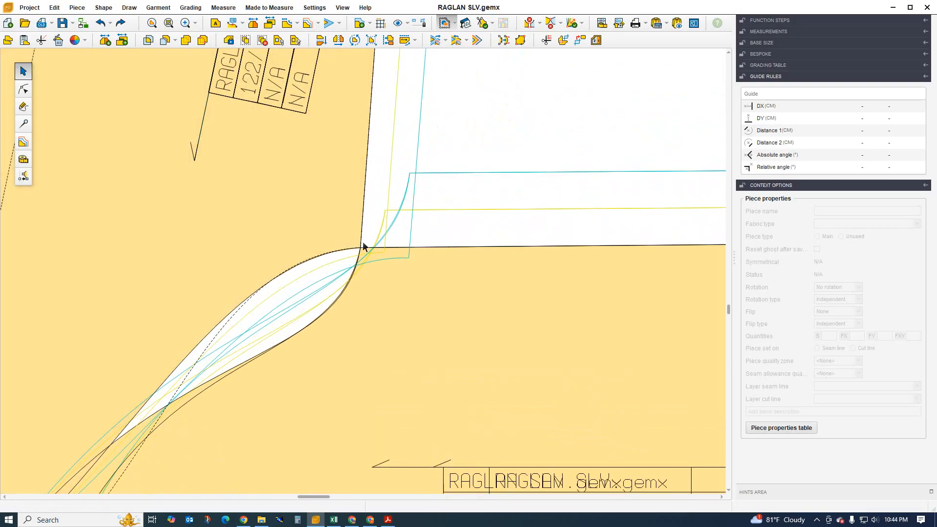
- Detach the sleeve from the front's raglan seam, restoring its horizontal orientation, and place it above the body pieces
{"action": "scroll", "coordinate": [365, 242], "scroll_direction": "down", "scroll_amount": 1}
{"action": "scroll", "coordinate": [388, 218], "scroll_direction": "down", "scroll_amount": 1}
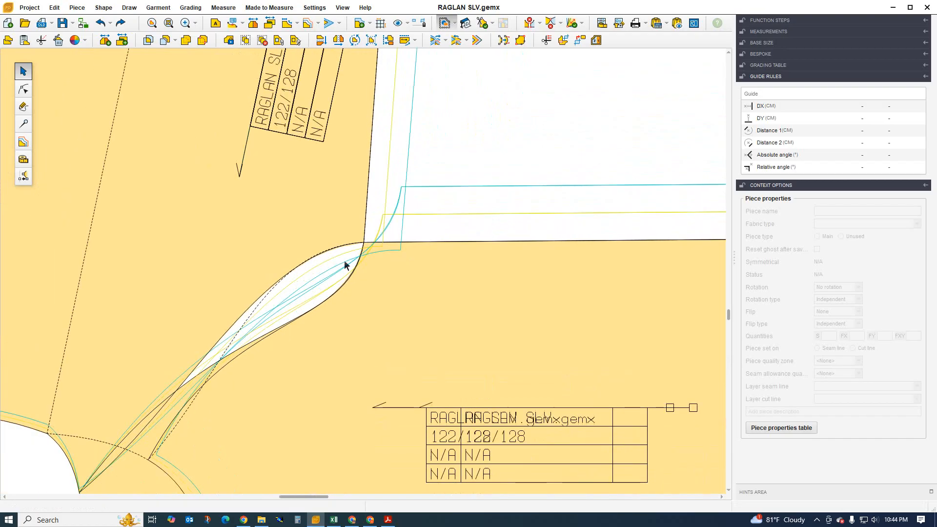
{"action": "scroll", "coordinate": [314, 276], "scroll_direction": "down", "scroll_amount": 1}
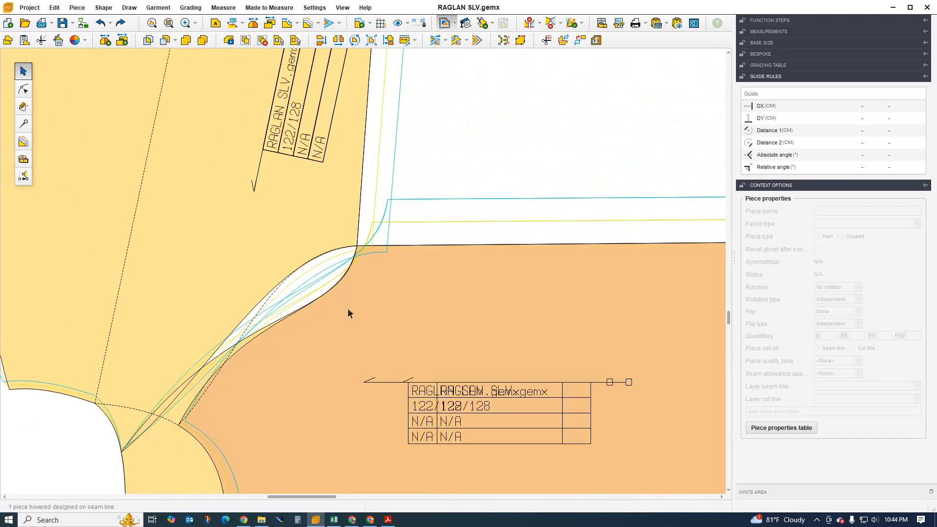
{"action": "scroll", "coordinate": [367, 239], "scroll_direction": "up", "scroll_amount": 1}
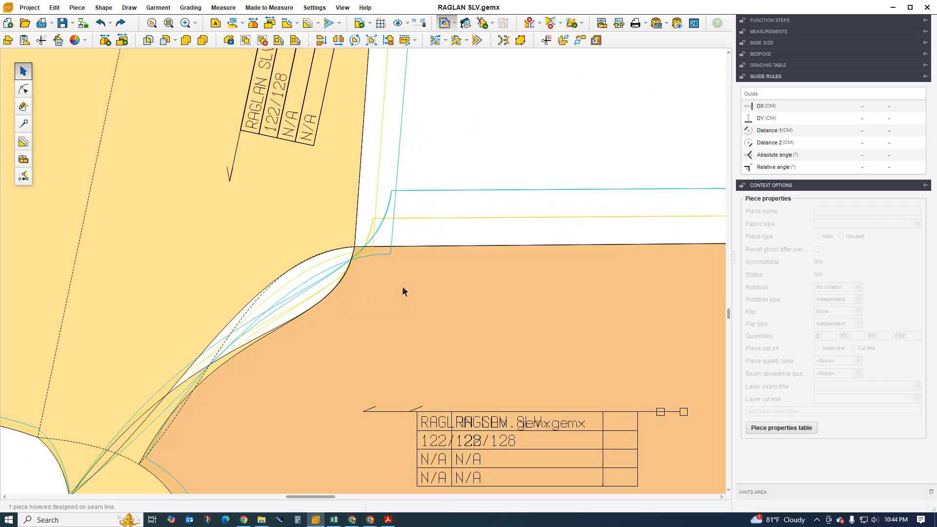
{"action": "scroll", "coordinate": [405, 294], "scroll_direction": "down", "scroll_amount": 3}
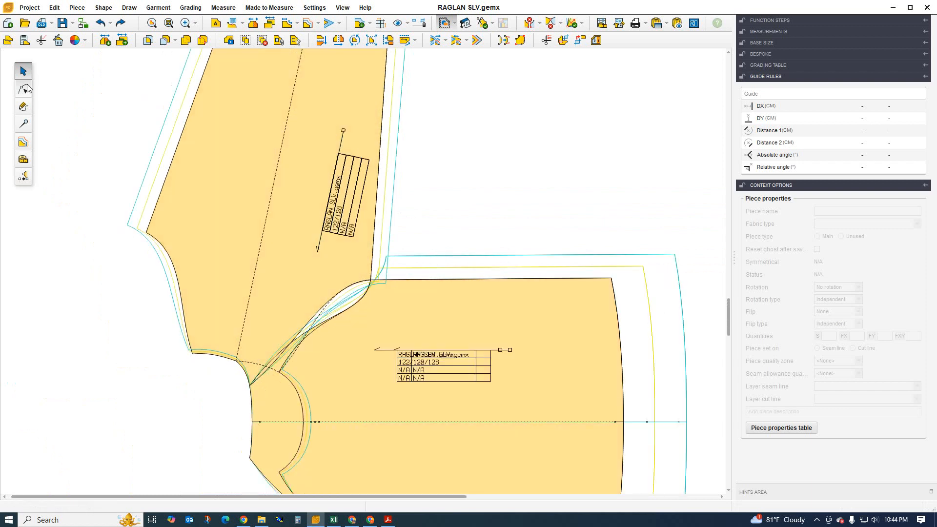
{"action": "left_click", "coordinate": [23, 71]}
{"action": "left_click", "coordinate": [215, 195]}
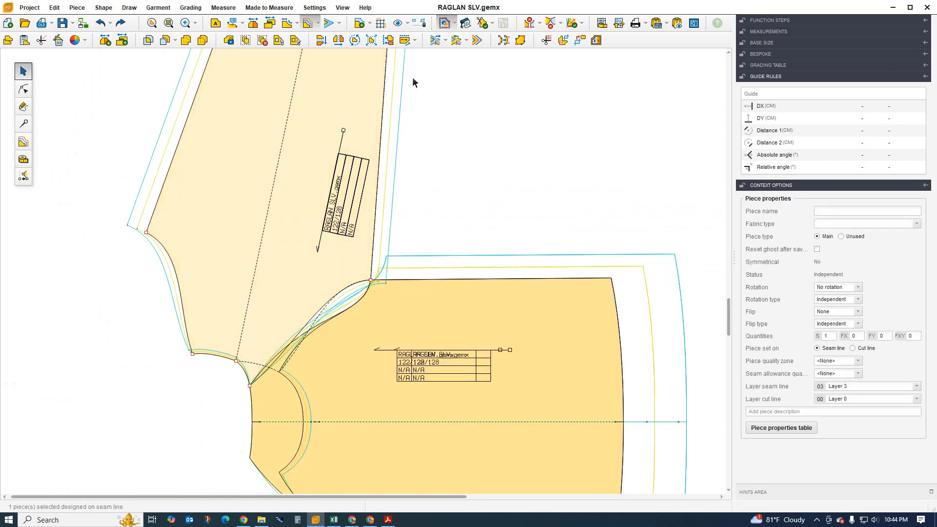
{"action": "left_click", "coordinate": [403, 41]}
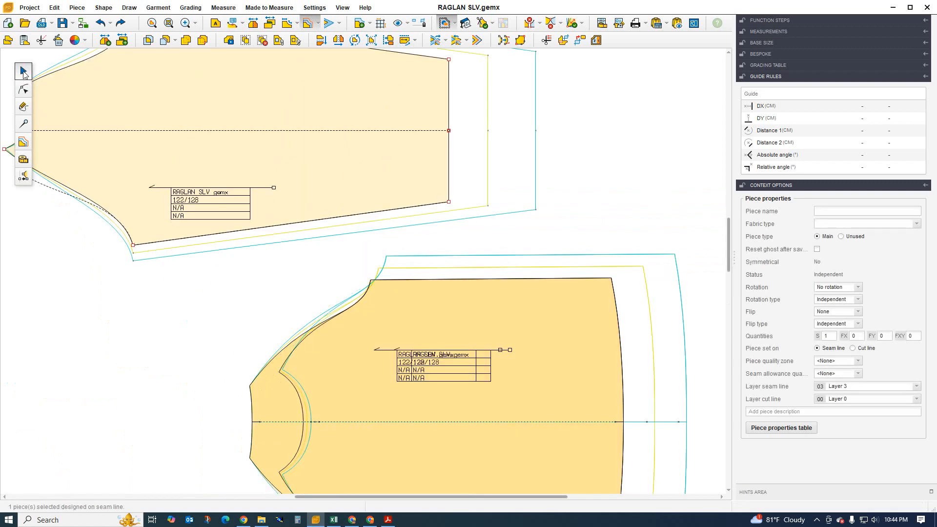
{"action": "left_click_drag", "start_coordinate": [205, 148], "coordinate": [381, 174]}
{"action": "scroll", "coordinate": [295, 297], "scroll_direction": "down", "scroll_amount": 3}
{"action": "scroll", "coordinate": [368, 176], "scroll_direction": "up", "scroll_amount": 3}
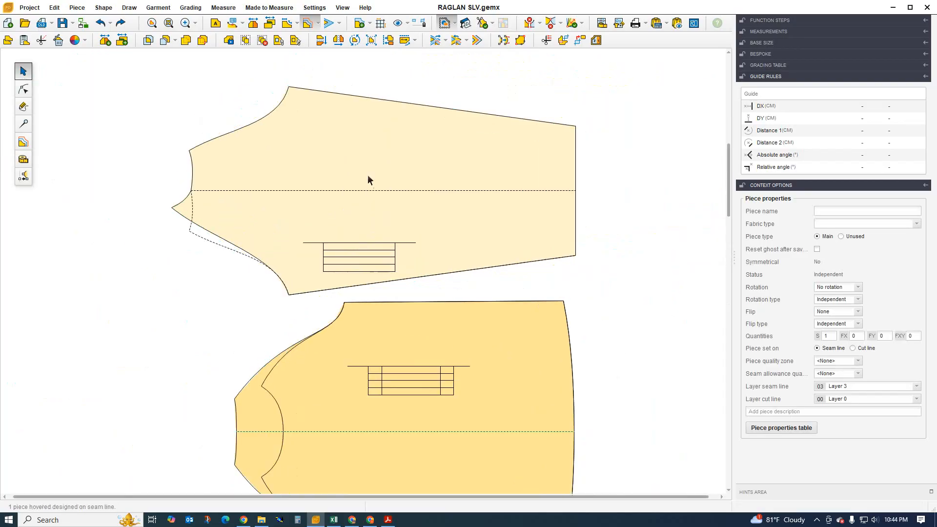
- Set the StepY grading of the sleeve's neckline point on the centre line to 0 for sizes 134/140 and 146/152
{"action": "scroll", "coordinate": [216, 165], "scroll_direction": "up", "scroll_amount": 5}
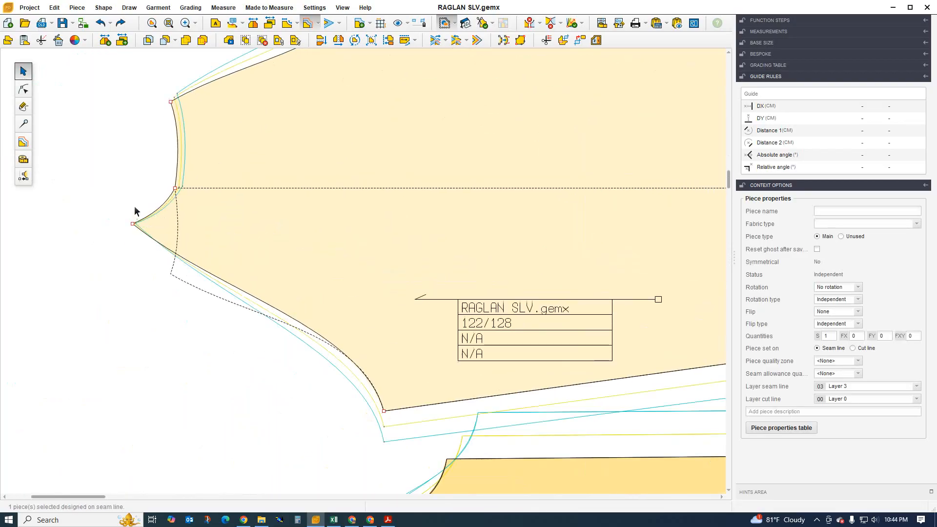
{"action": "scroll", "coordinate": [169, 184], "scroll_direction": "up", "scroll_amount": 2}
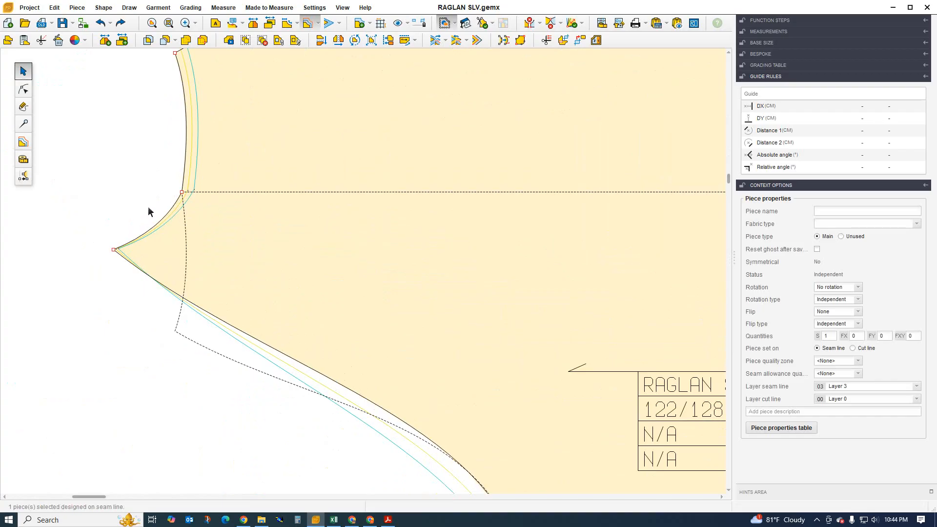
{"action": "scroll", "coordinate": [184, 146], "scroll_direction": "up", "scroll_amount": 2}
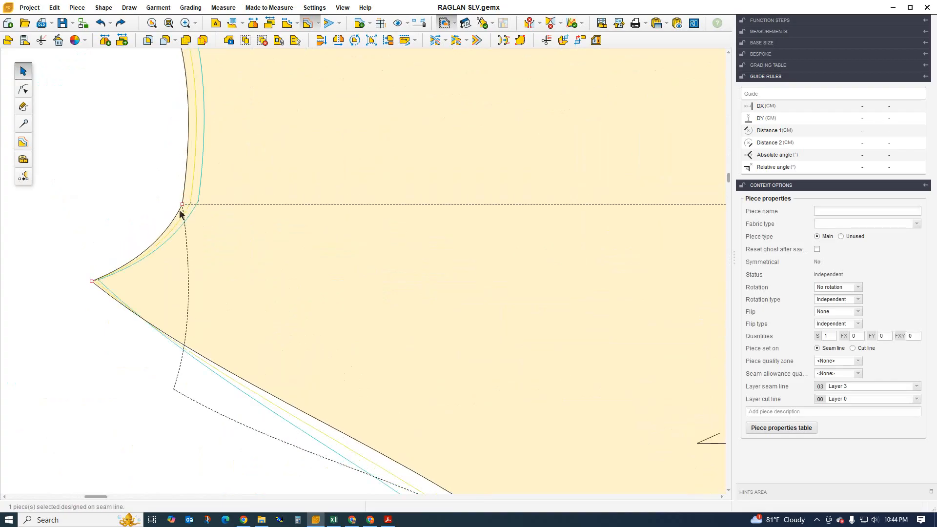
{"action": "left_click", "coordinate": [23, 143]}
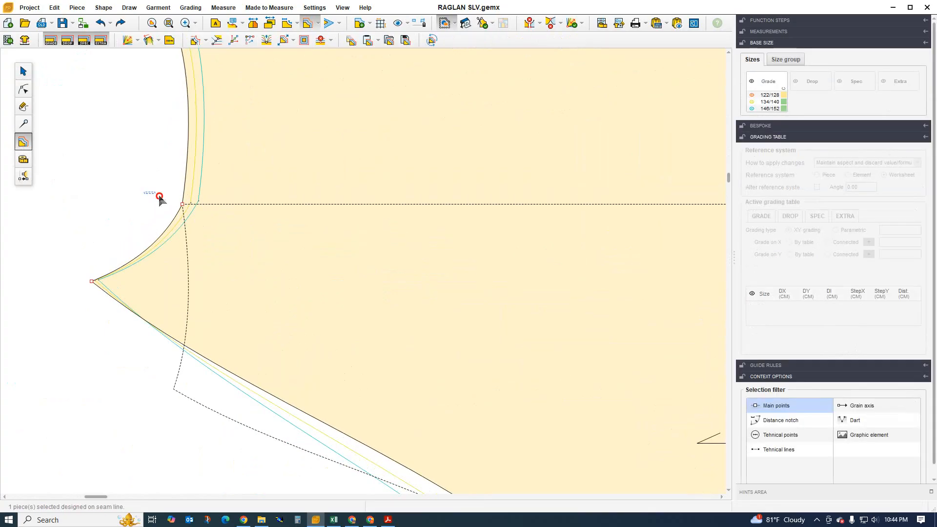
{"action": "left_click", "coordinate": [182, 204]}
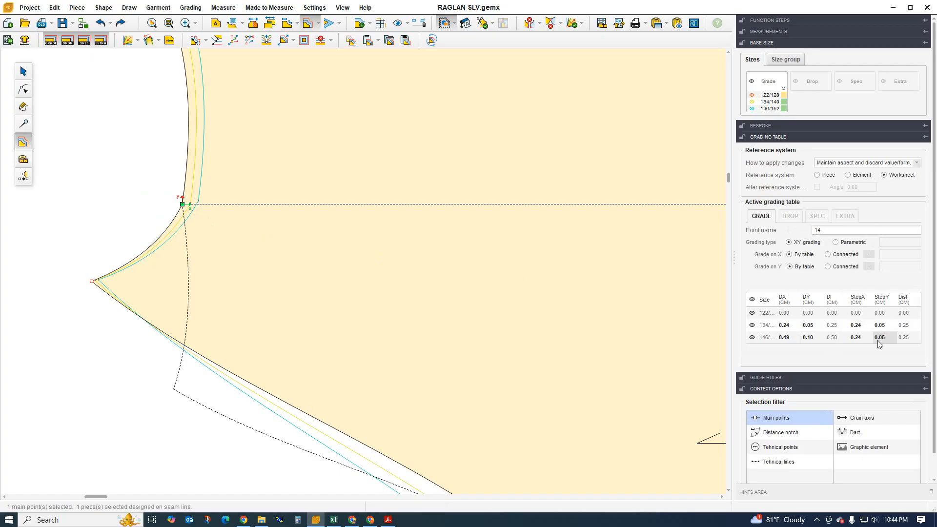
{"action": "left_click", "coordinate": [882, 302]}
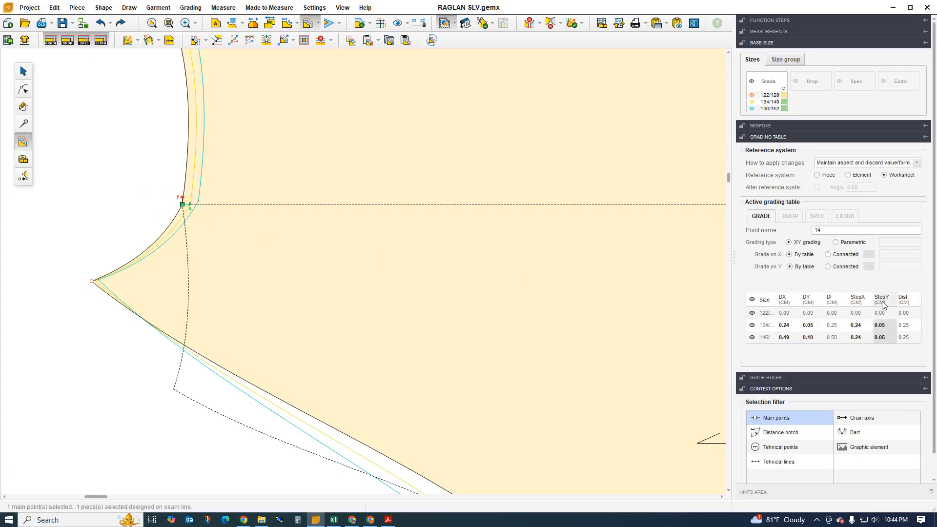
{"action": "type", "text": "0"}
{"action": "key", "text": "Return"}
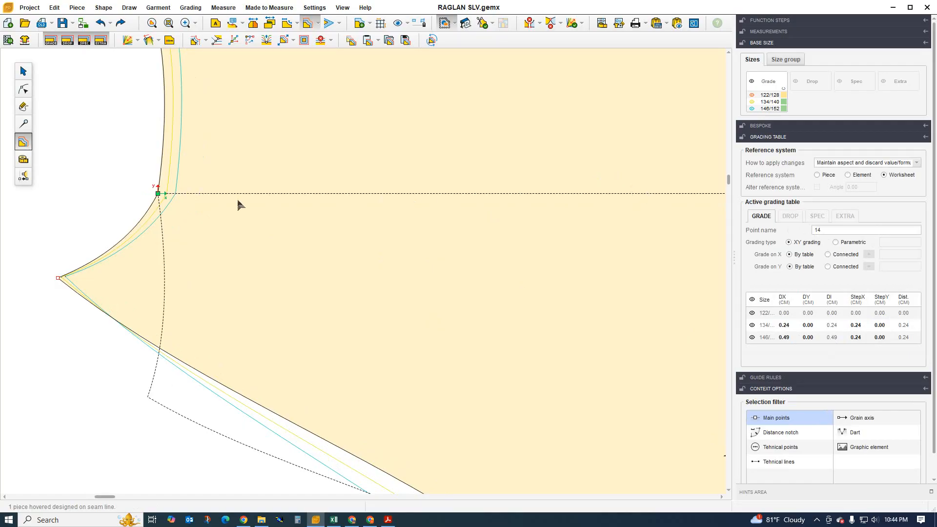
{"action": "scroll", "coordinate": [157, 194], "scroll_direction": "up", "scroll_amount": 3}
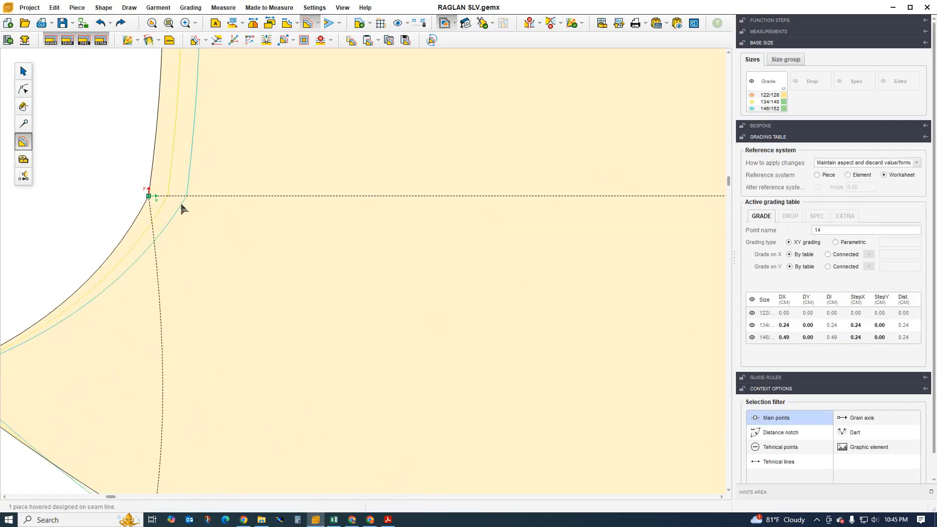
{"action": "scroll", "coordinate": [181, 209], "scroll_direction": "down", "scroll_amount": 3}
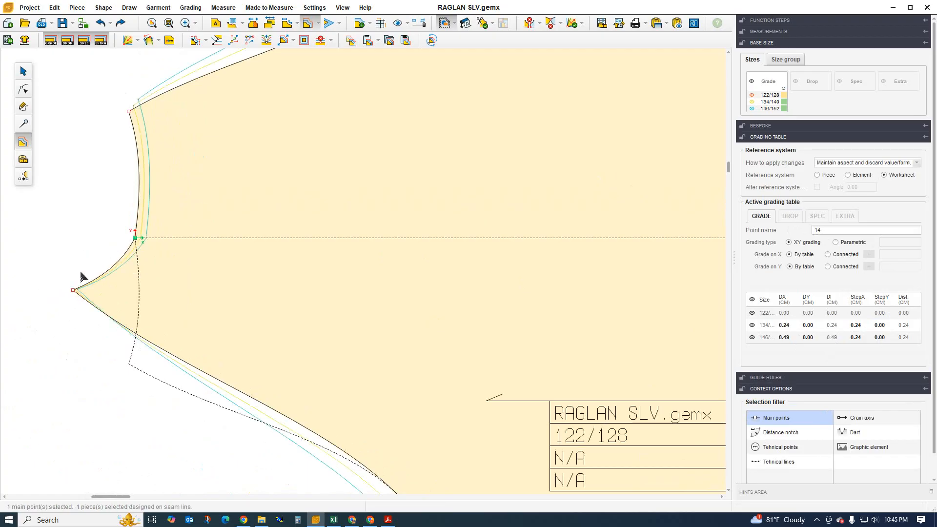
- Separate the overlapping front and back pieces so both raglan seams are accessible, and shift the sleeve clear above them
{"action": "scroll", "coordinate": [81, 276], "scroll_direction": "down", "scroll_amount": 5}
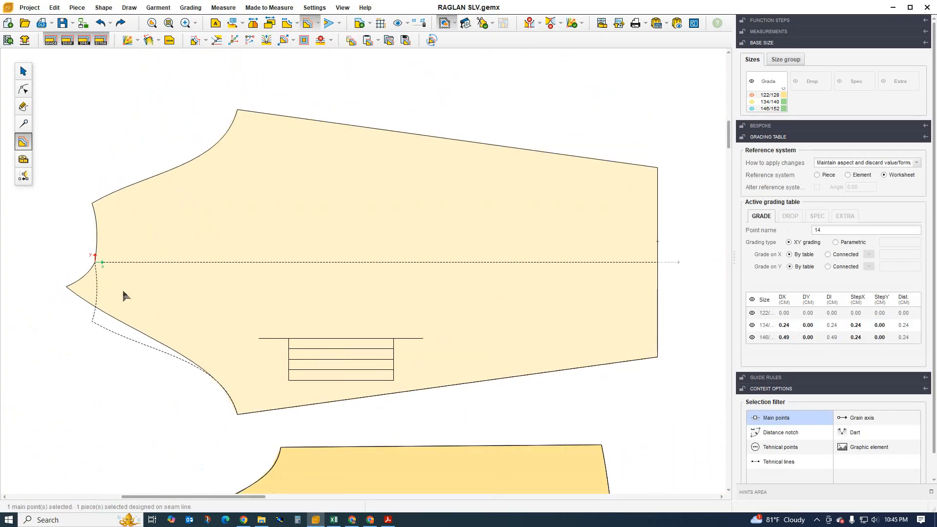
{"action": "scroll", "coordinate": [123, 295], "scroll_direction": "down", "scroll_amount": 1}
{"action": "scroll", "coordinate": [462, 219], "scroll_direction": "down", "scroll_amount": 3}
{"action": "scroll", "coordinate": [282, 429], "scroll_direction": "up", "scroll_amount": 2}
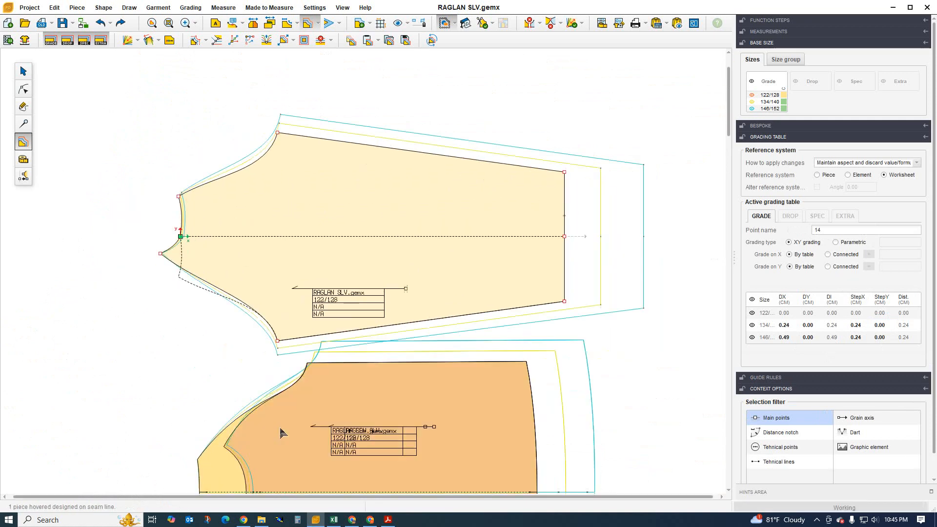
{"action": "scroll", "coordinate": [178, 78], "scroll_direction": "down", "scroll_amount": 2}
{"action": "scroll", "coordinate": [228, 312], "scroll_direction": "up", "scroll_amount": 2}
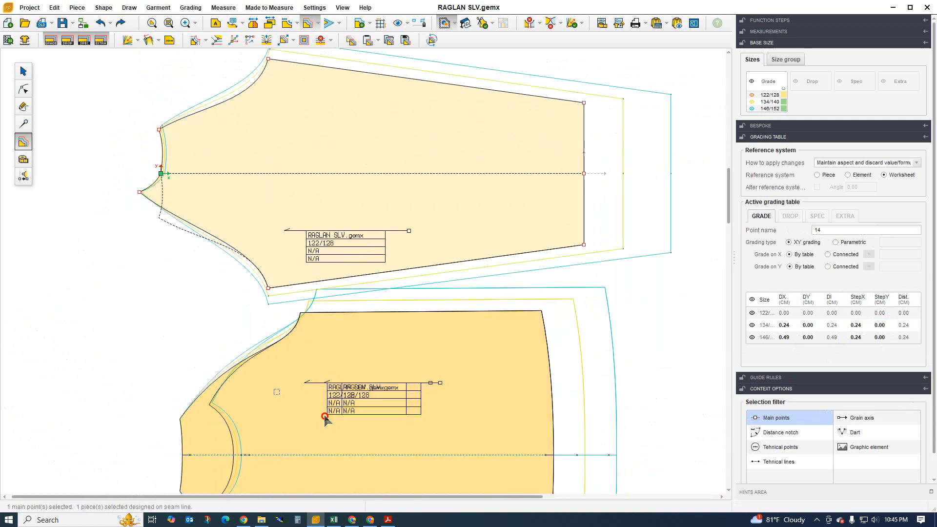
{"action": "key", "text": "Escape"}
{"action": "left_click", "coordinate": [23, 70]}
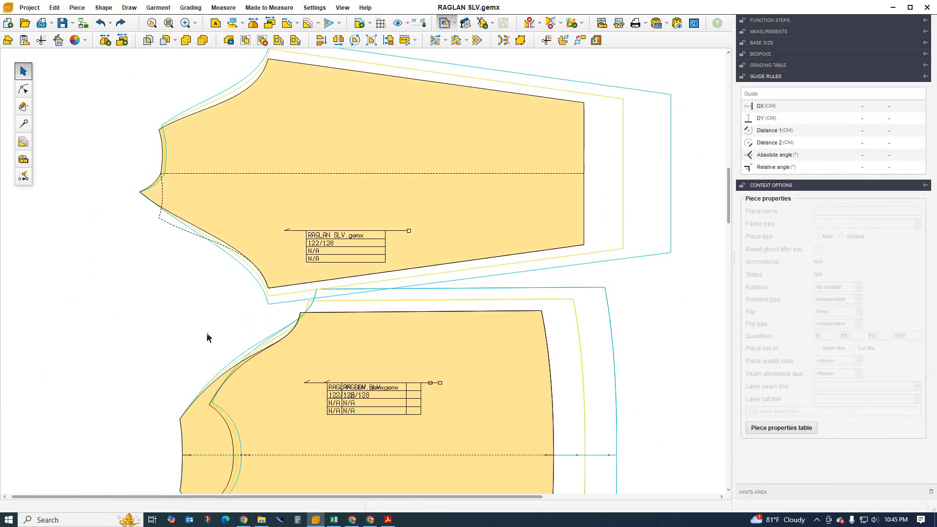
{"action": "left_click", "coordinate": [324, 401]}
{"action": "scroll", "coordinate": [307, 203], "scroll_direction": "down", "scroll_amount": 1}
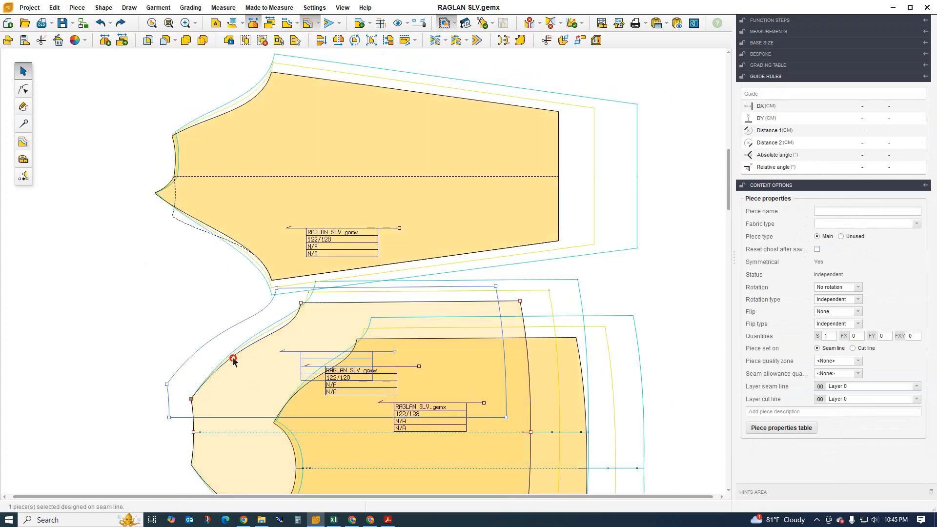
{"action": "left_click_drag", "start_coordinate": [233, 359], "coordinate": [232, 359]}
{"action": "left_click_drag", "start_coordinate": [303, 377], "coordinate": [180, 306]}
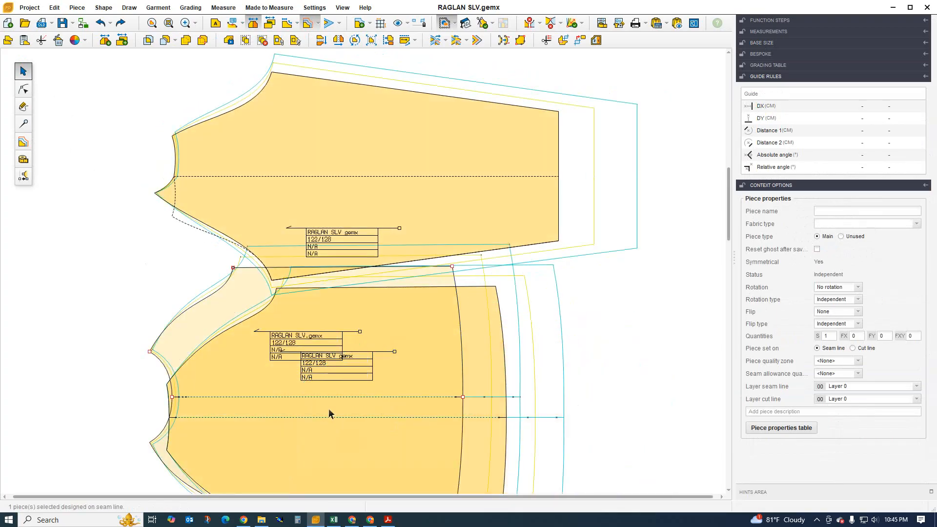
{"action": "left_click_drag", "start_coordinate": [330, 410], "coordinate": [447, 480]}
{"action": "scroll", "coordinate": [472, 350], "scroll_direction": "down", "scroll_amount": 1}
{"action": "left_click_drag", "start_coordinate": [391, 209], "coordinate": [378, 175]}
{"action": "scroll", "coordinate": [284, 338], "scroll_direction": "down", "scroll_amount": 2}
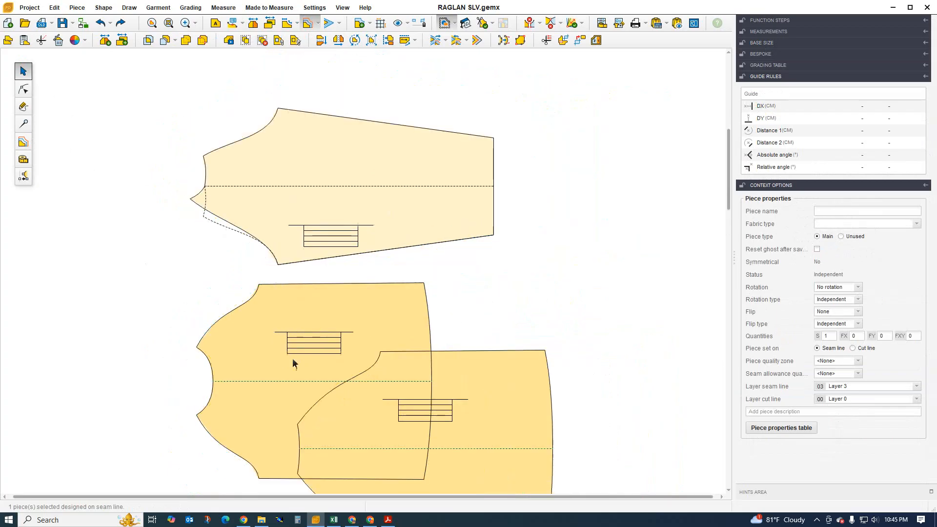
- Measure the front piece's raglan seam from the neck corner to the underarm and show the Delta between sizes
{"action": "scroll", "coordinate": [236, 324], "scroll_direction": "up", "scroll_amount": 3}
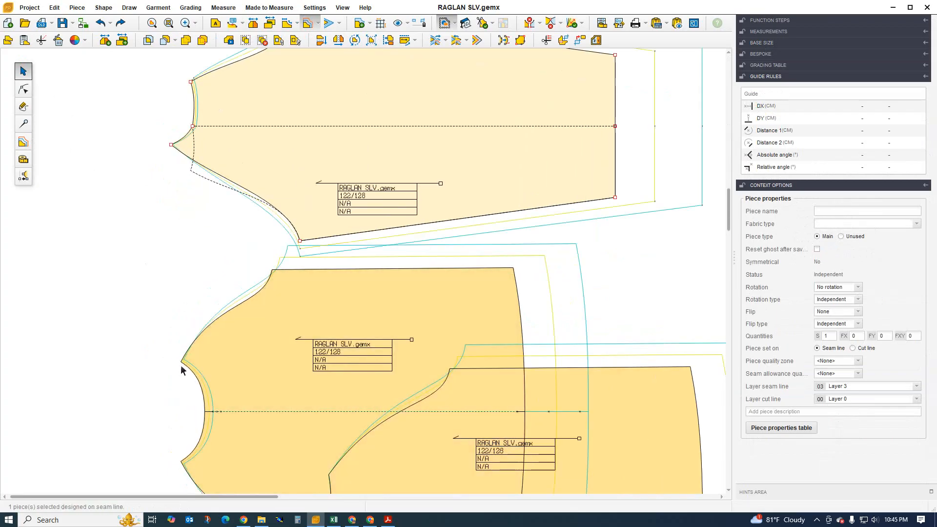
{"action": "left_click", "coordinate": [23, 160]}
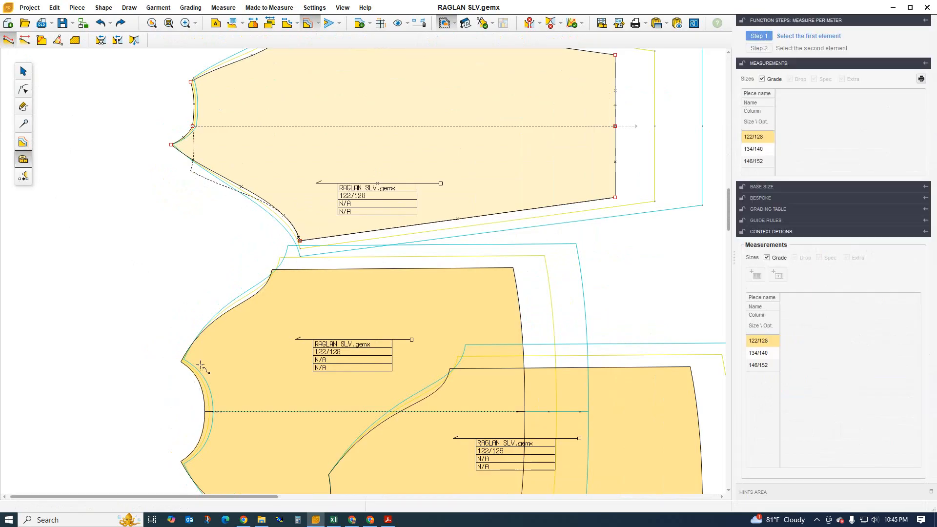
{"action": "left_click", "coordinate": [200, 365]}
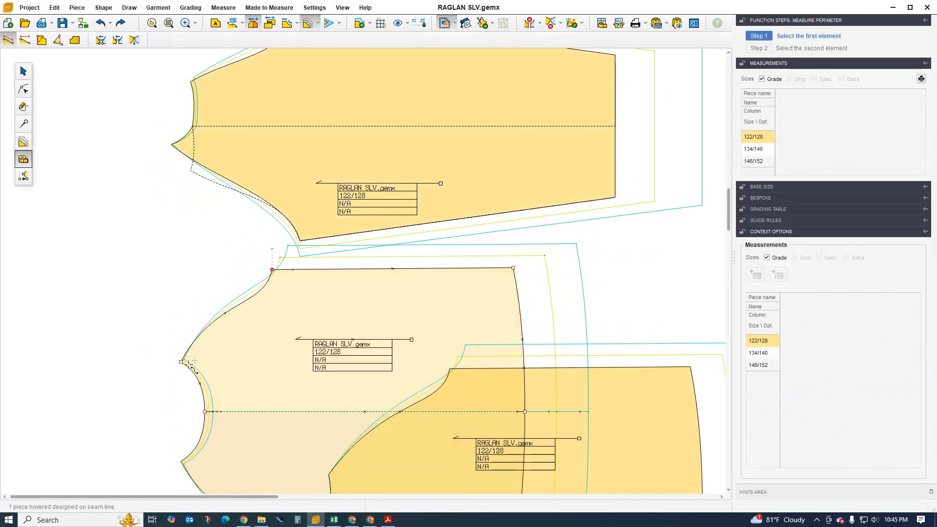
{"action": "left_click", "coordinate": [272, 269]}
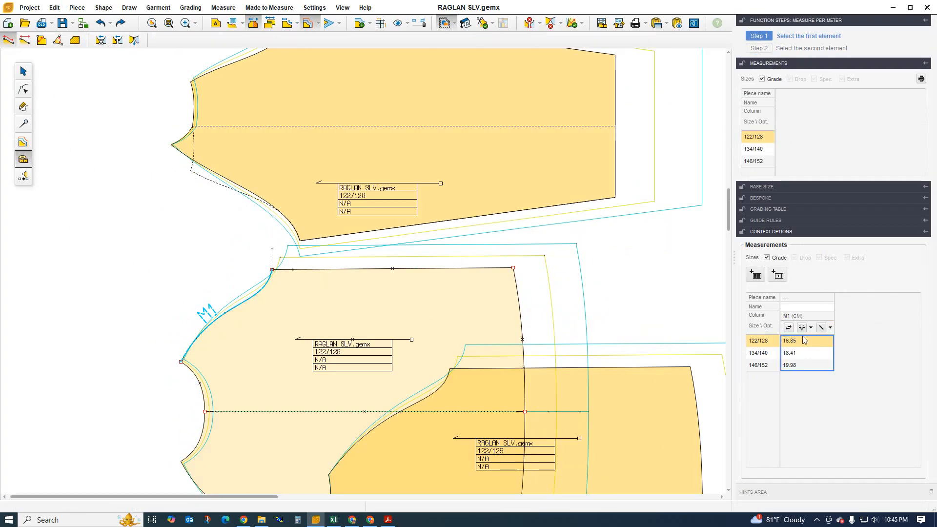
{"action": "left_click", "coordinate": [831, 328]}
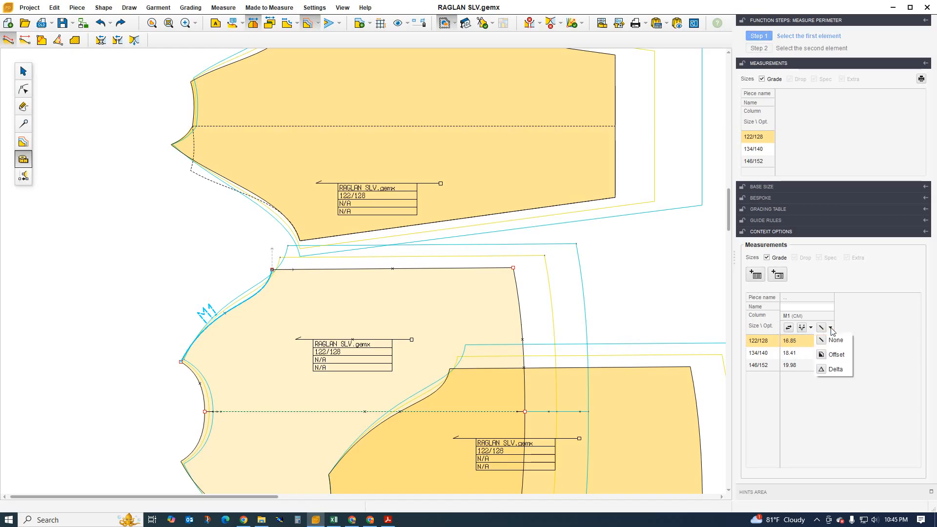
{"action": "left_click", "coordinate": [833, 370]}
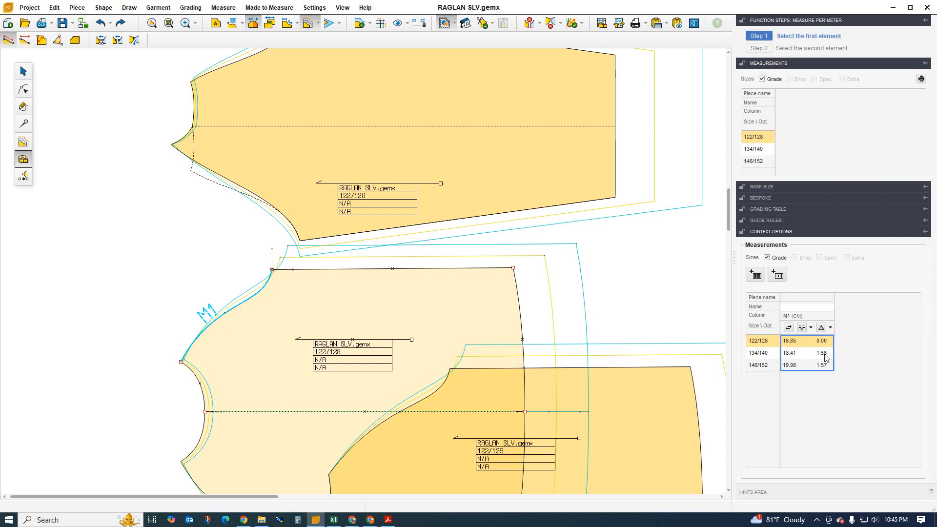
{"action": "scroll", "coordinate": [286, 441], "scroll_direction": "down", "scroll_amount": 1}
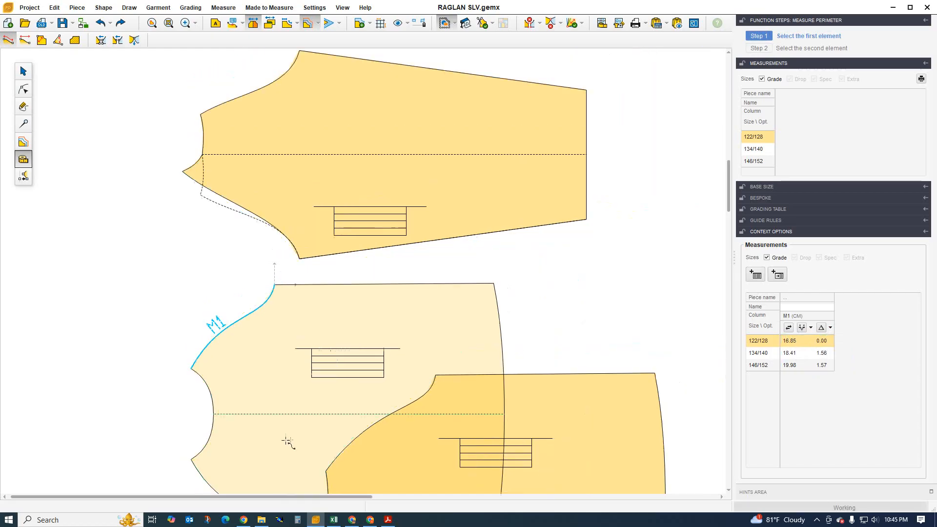
{"action": "scroll", "coordinate": [287, 441], "scroll_direction": "down", "scroll_amount": 1}
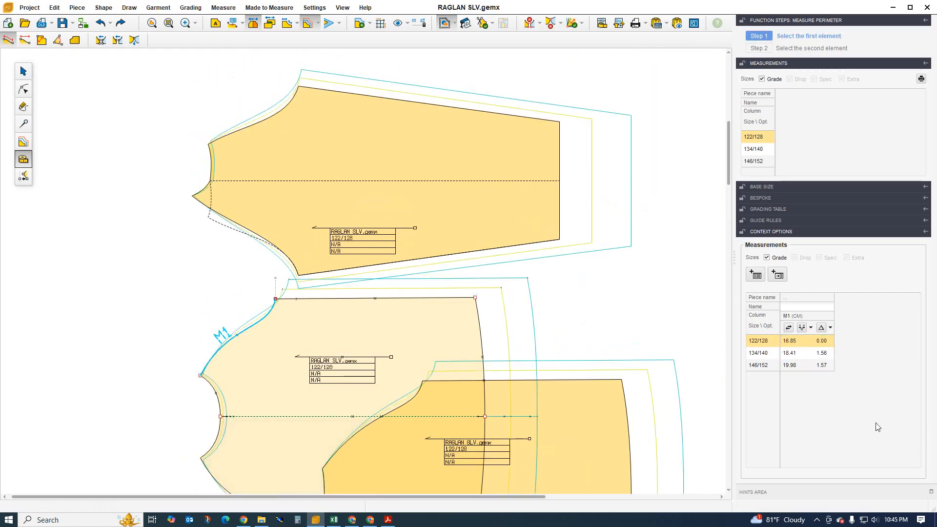
{"action": "left_click", "coordinate": [825, 358]}
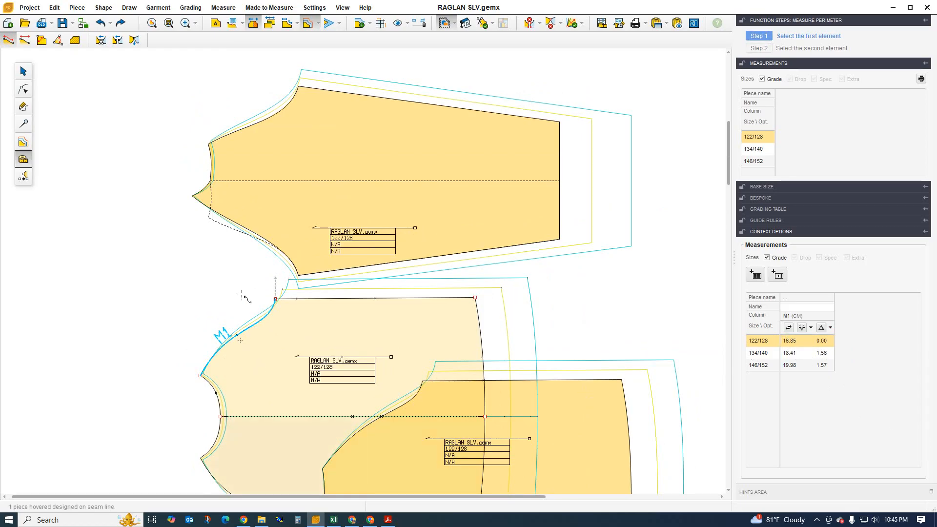
- Measure the sleeve's upper raglan seam from the neck corner to the underarm and show the Delta between sizes
{"action": "left_click", "coordinate": [208, 145]}
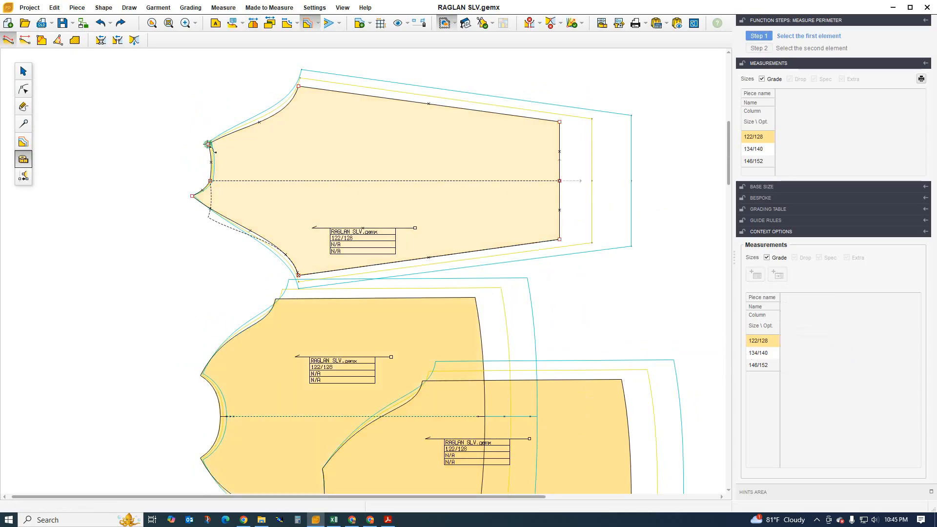
{"action": "left_click", "coordinate": [208, 144]}
{"action": "left_click", "coordinate": [303, 88]}
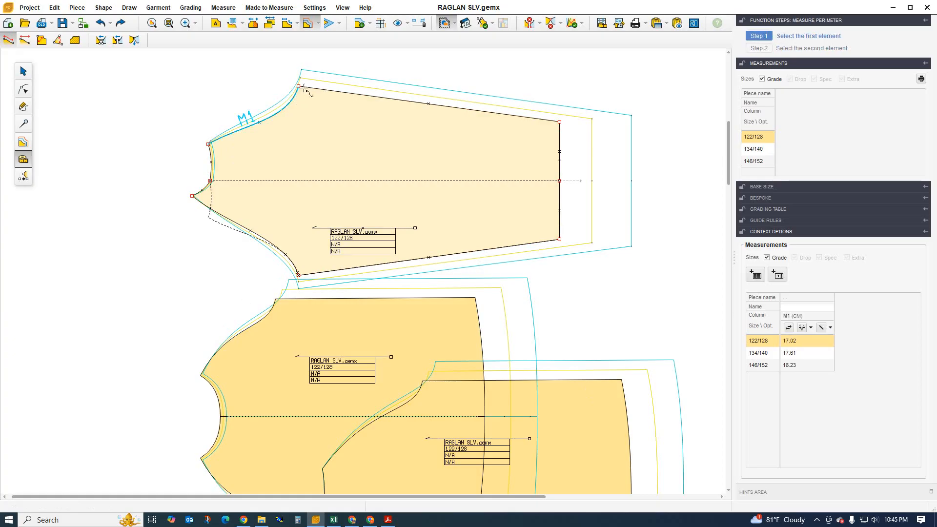
{"action": "left_click", "coordinate": [830, 328]}
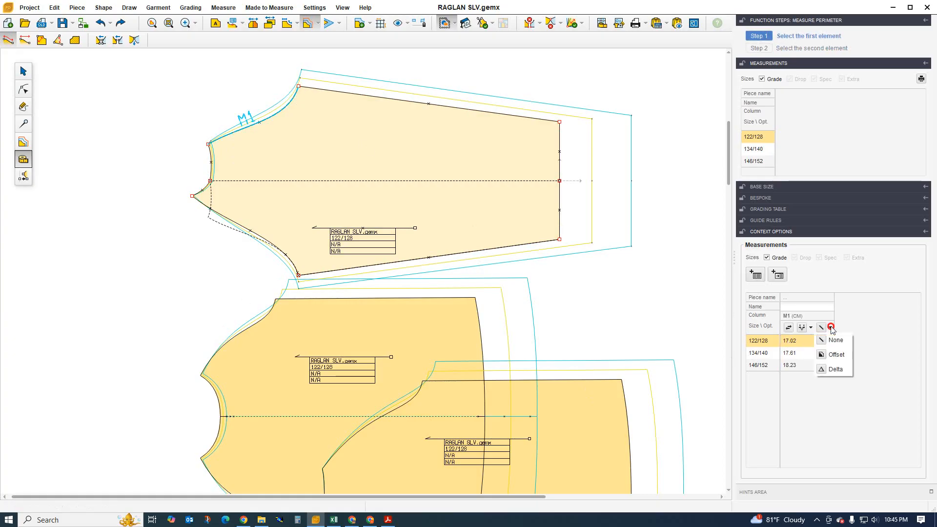
{"action": "left_click", "coordinate": [833, 370]}
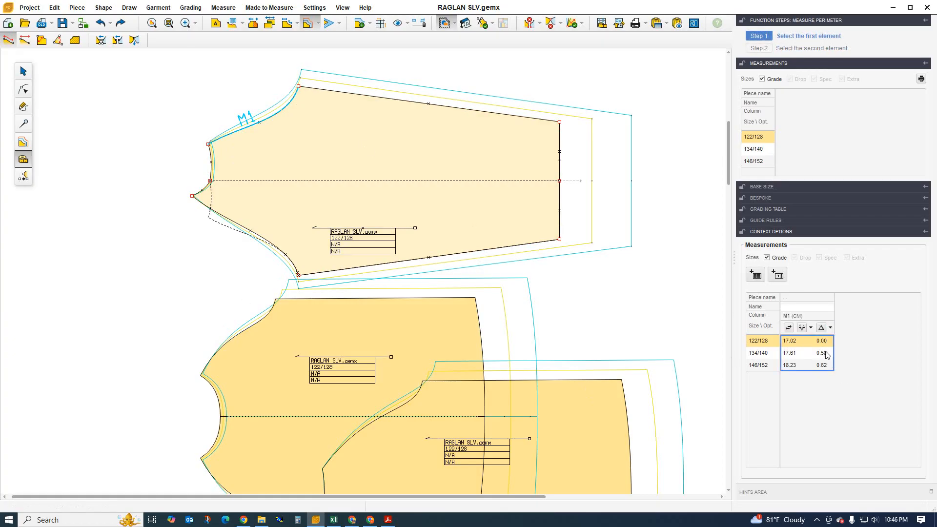
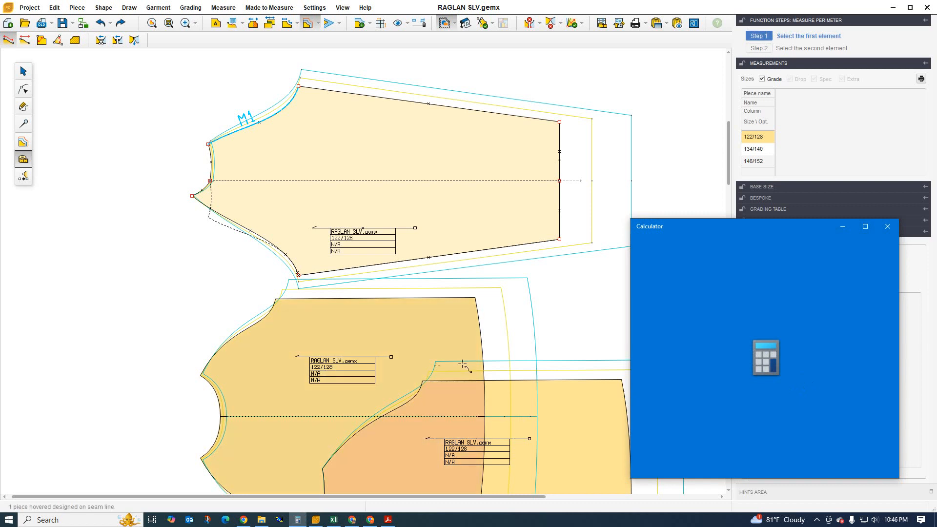
- Leave the calculator and remeasure the front piece's raglan seam from neck corner to underarm, showing the Delta between sizes
{"action": "left_click_drag", "start_coordinate": [763, 228], "coordinate": [633, 360]}
{"action": "left_click", "coordinate": [347, 380]}
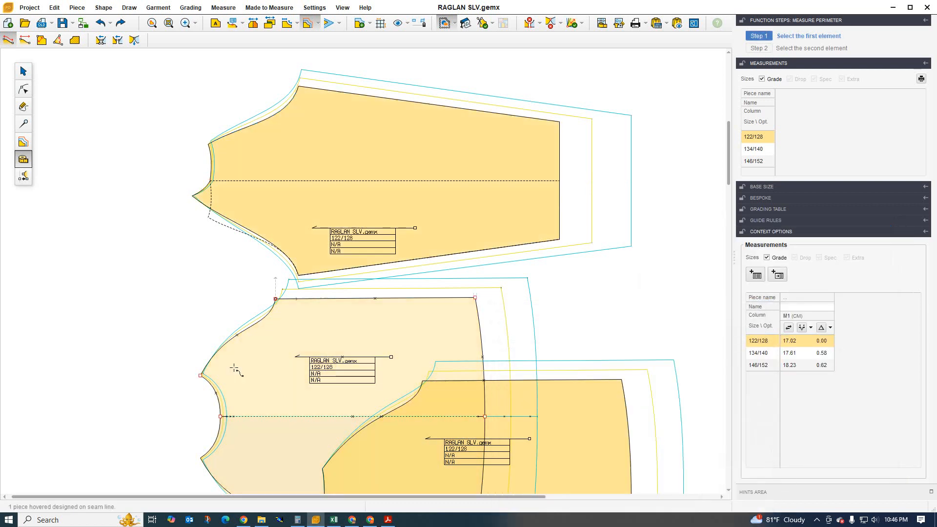
{"action": "left_click", "coordinate": [200, 375]}
{"action": "left_click", "coordinate": [276, 299]}
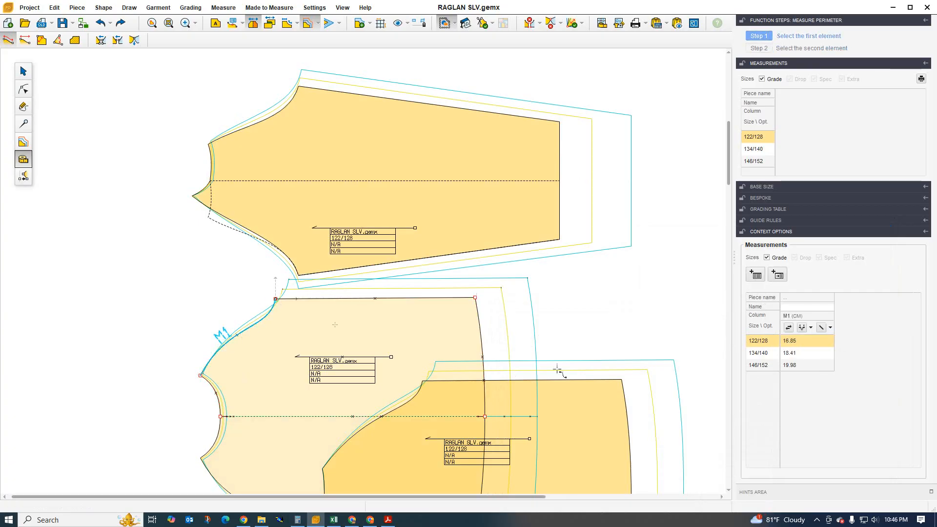
{"action": "left_click", "coordinate": [830, 328]}
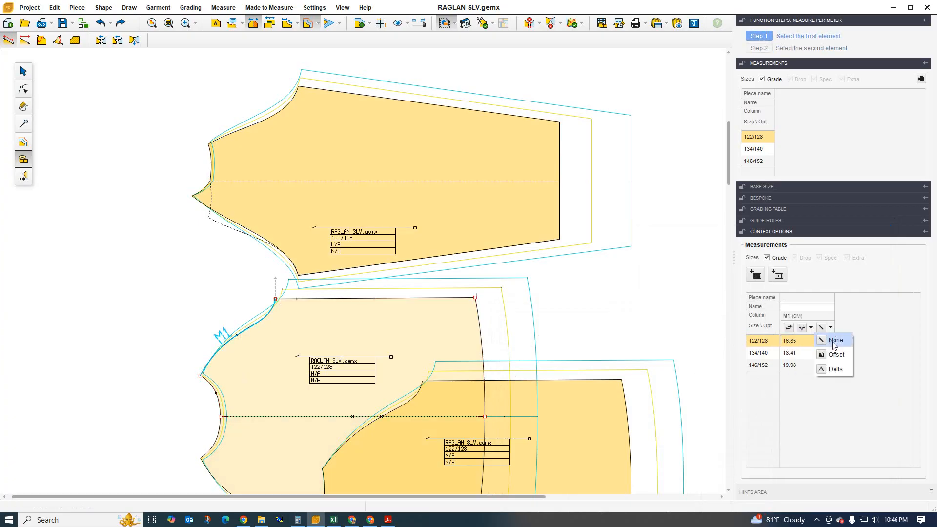
{"action": "left_click", "coordinate": [832, 369]}
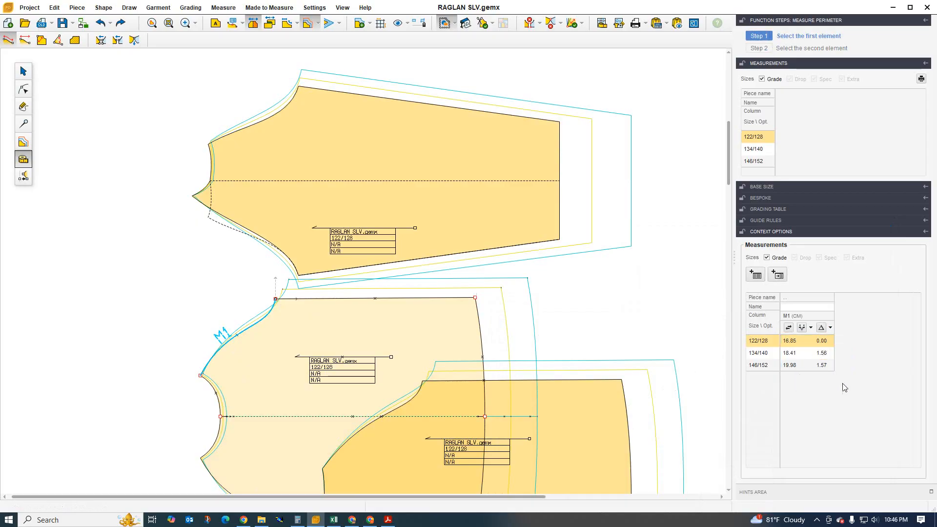
- Set the StepX grading of the sleeve's upper underarm point to 0.90 for sizes 134/140 and 146/152
{"action": "scroll", "coordinate": [285, 427], "scroll_direction": "down", "scroll_amount": 1}
{"action": "left_click", "coordinate": [302, 133]}
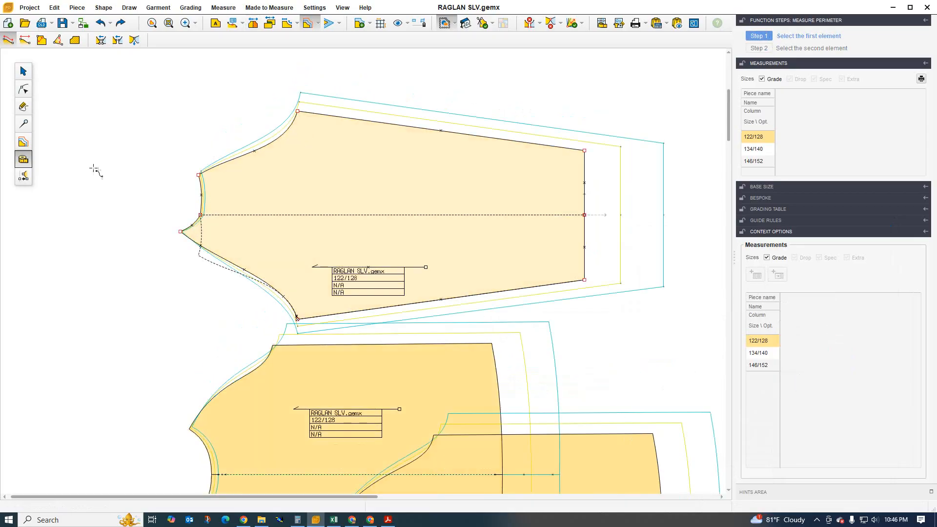
{"action": "left_click", "coordinate": [23, 141]}
{"action": "left_click", "coordinate": [298, 111]}
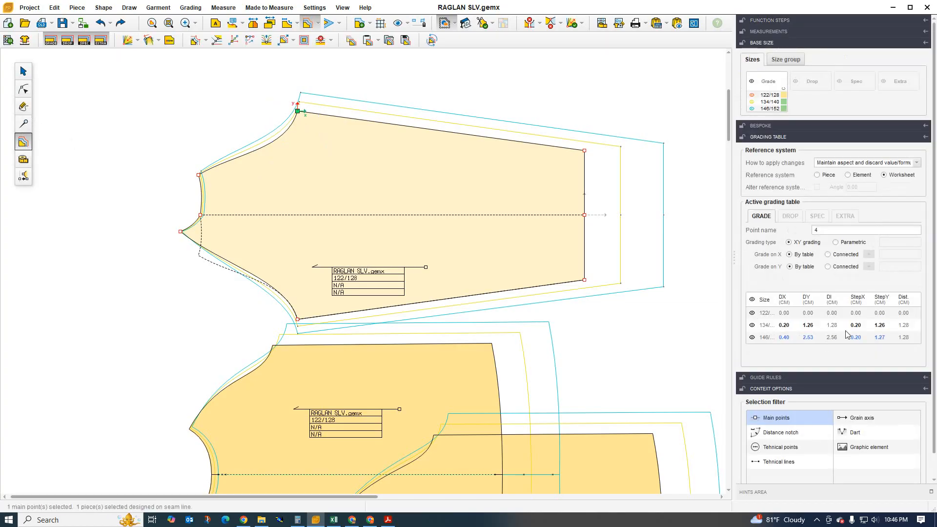
{"action": "left_click", "coordinate": [857, 301]}
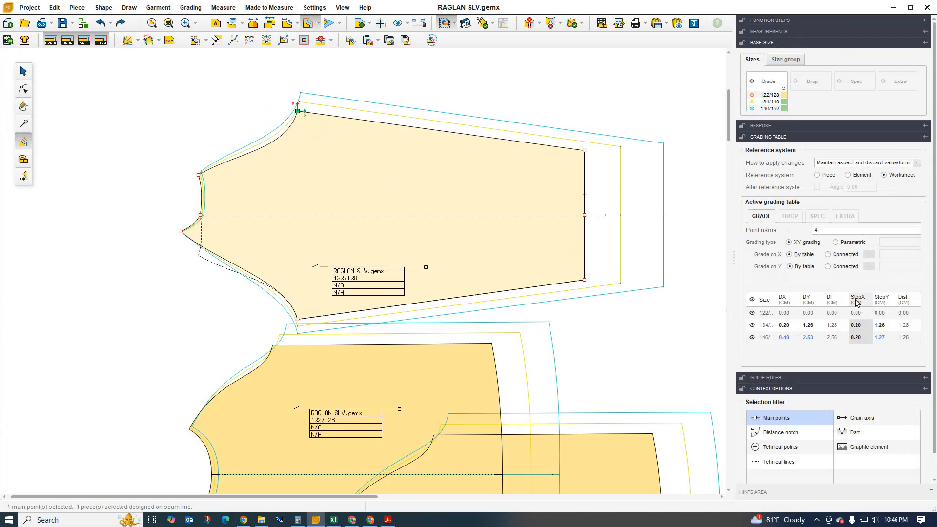
{"action": "key", "text": "Return"}
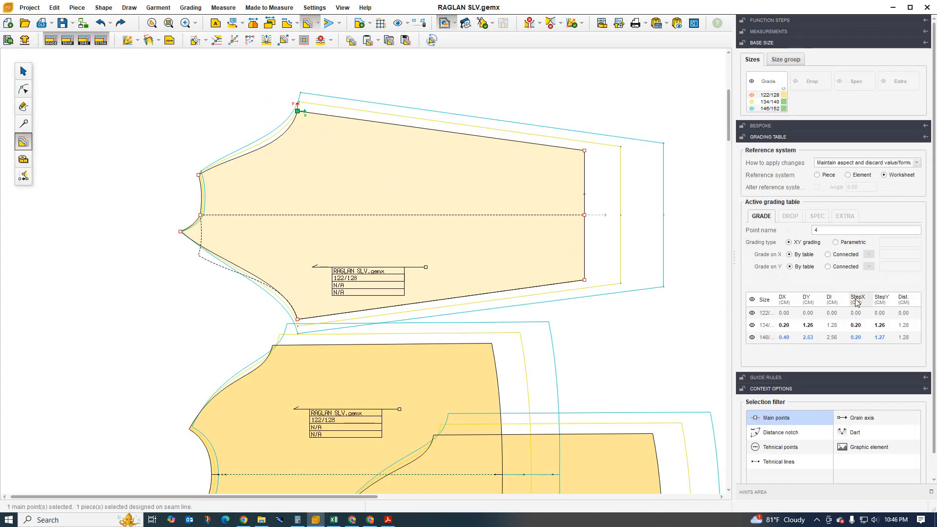
{"action": "left_click", "coordinate": [856, 304]}
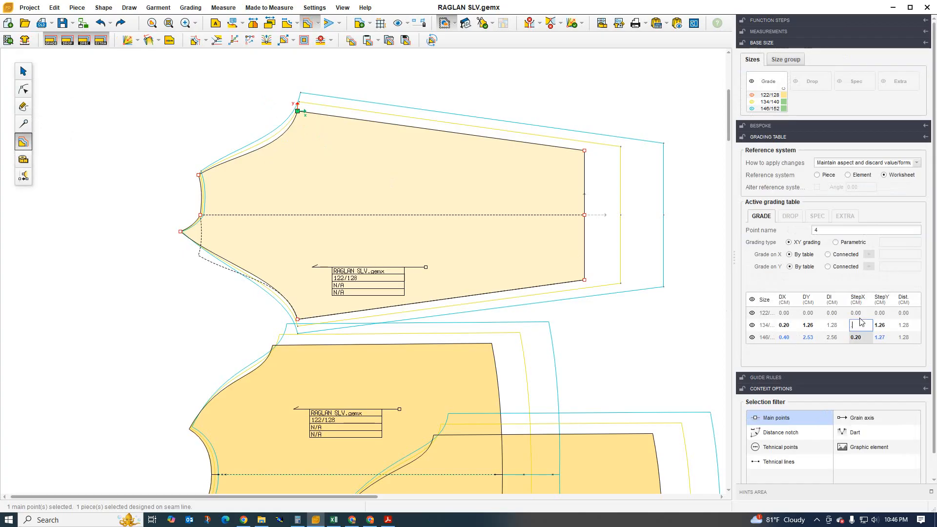
{"action": "key", "text": "Return"}
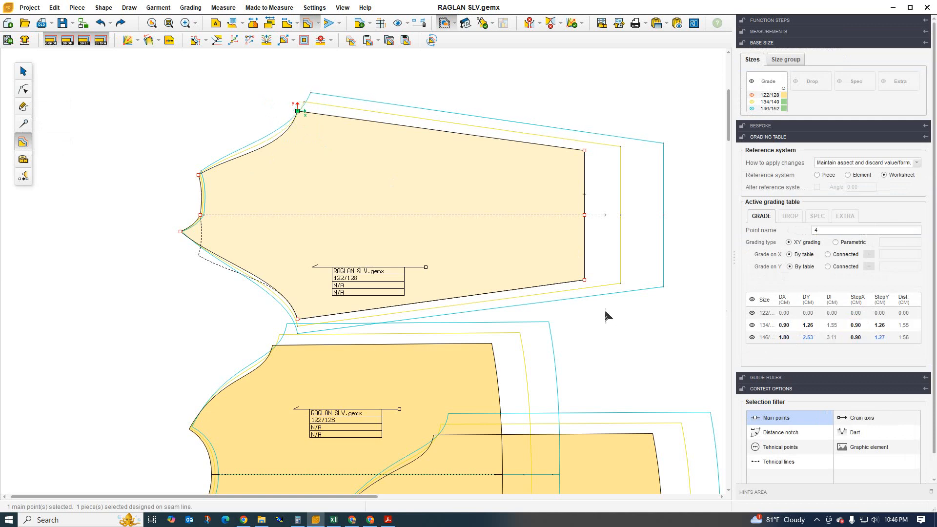
- Set the StepX grading of the sleeve's lower underarm point to 0.90 for sizes 134/140 and 146/152
{"action": "scroll", "coordinate": [354, 228], "scroll_direction": "down", "scroll_amount": 2}
{"action": "scroll", "coordinate": [324, 293], "scroll_direction": "up", "scroll_amount": 1}
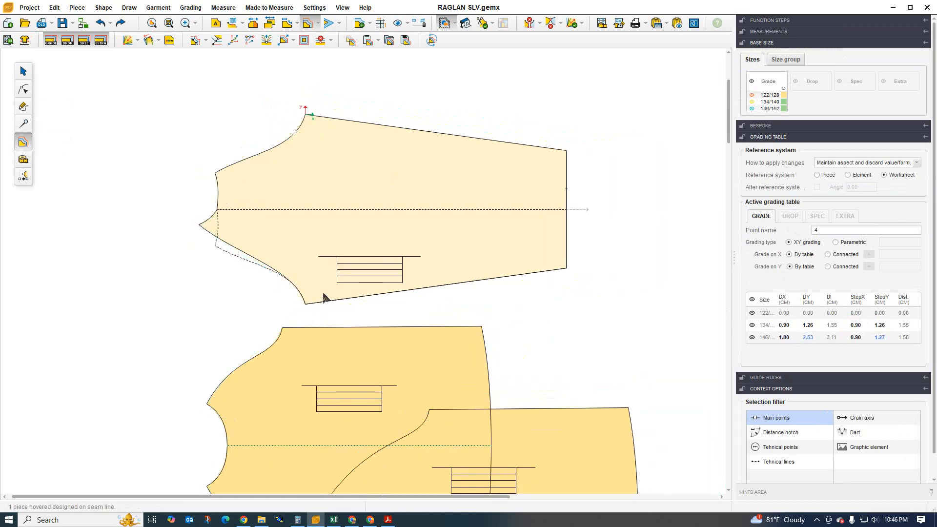
{"action": "left_click", "coordinate": [306, 305]}
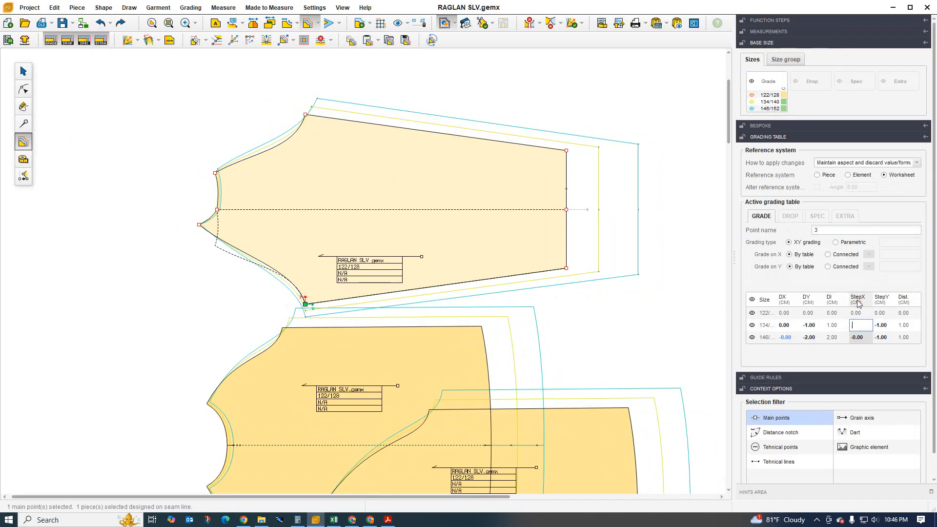
{"action": "key", "text": "Return"}
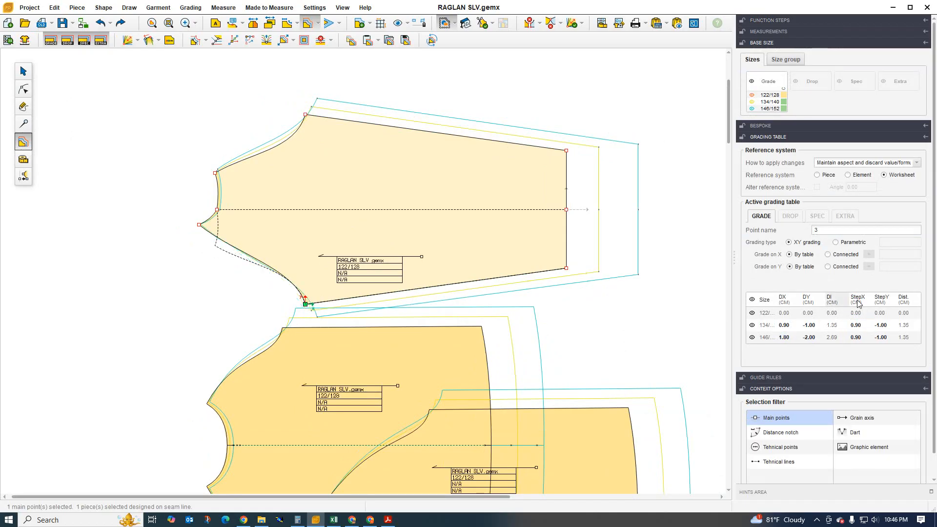
{"action": "scroll", "coordinate": [263, 204], "scroll_direction": "down", "scroll_amount": 1}
{"action": "scroll", "coordinate": [263, 205], "scroll_direction": "up", "scroll_amount": 2}
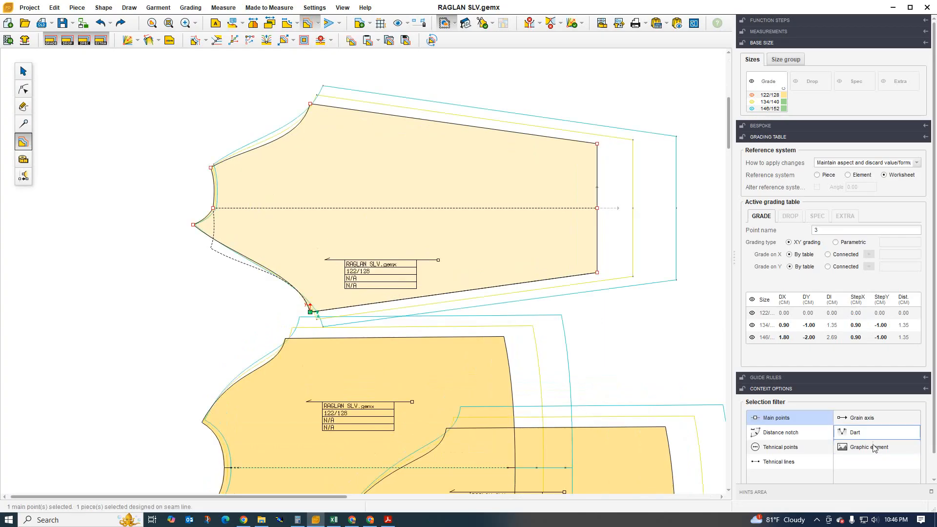
- Remeasure the sleeve's upper raglan seam after the grading change and show the Delta between sizes
{"action": "left_click", "coordinate": [24, 159]}
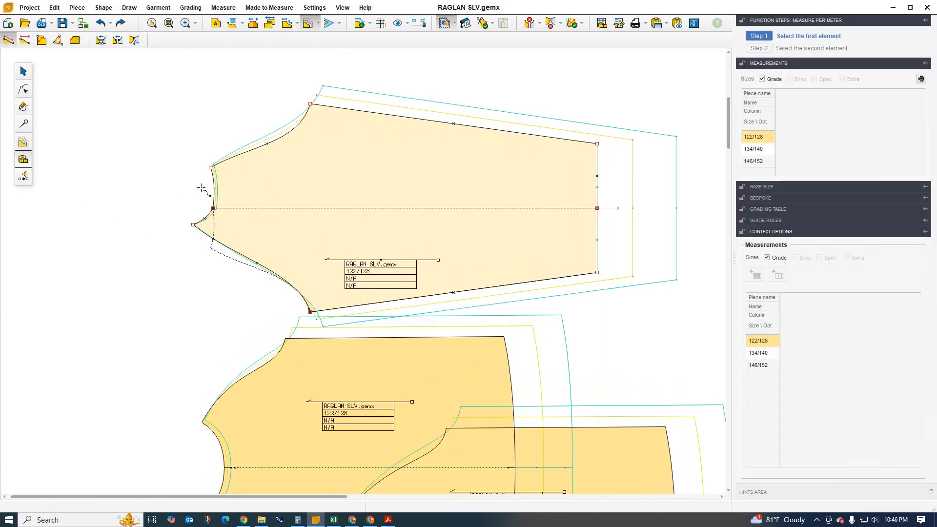
{"action": "left_click", "coordinate": [306, 112]}
{"action": "left_click", "coordinate": [308, 110]}
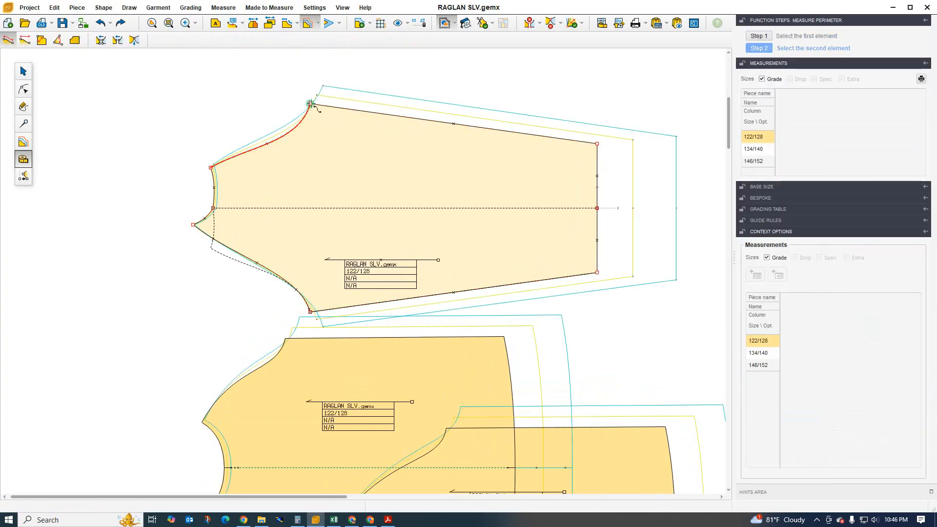
{"action": "left_click", "coordinate": [831, 330]}
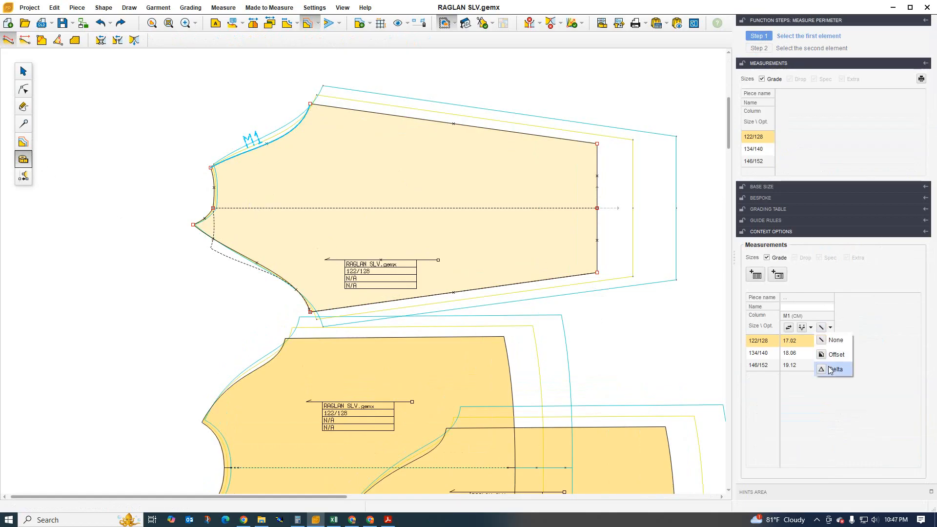
{"action": "left_click", "coordinate": [832, 367]}
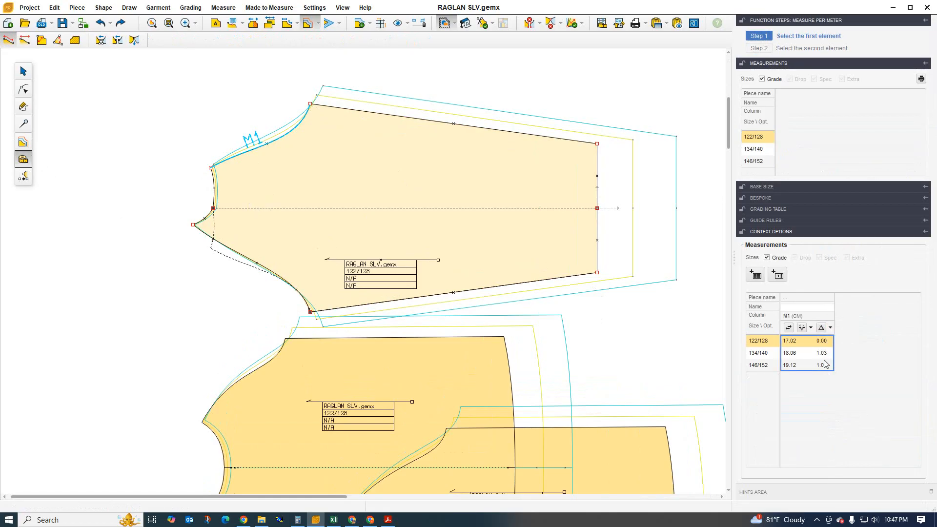
{"action": "scroll", "coordinate": [301, 199], "scroll_direction": "down", "scroll_amount": 2}
{"action": "scroll", "coordinate": [285, 319], "scroll_direction": "up", "scroll_amount": 2}
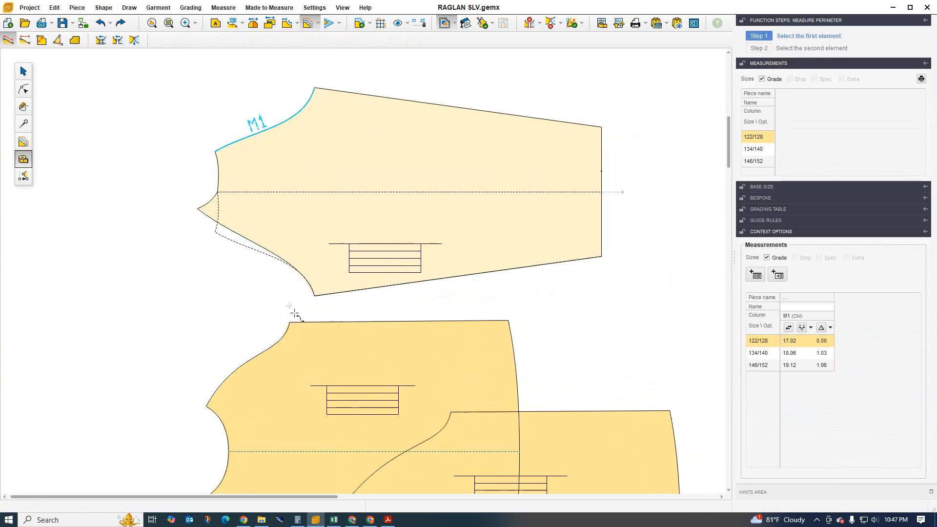
{"action": "scroll", "coordinate": [319, 297], "scroll_direction": "down", "scroll_amount": 1}
{"action": "scroll", "coordinate": [279, 157], "scroll_direction": "up", "scroll_amount": 2}
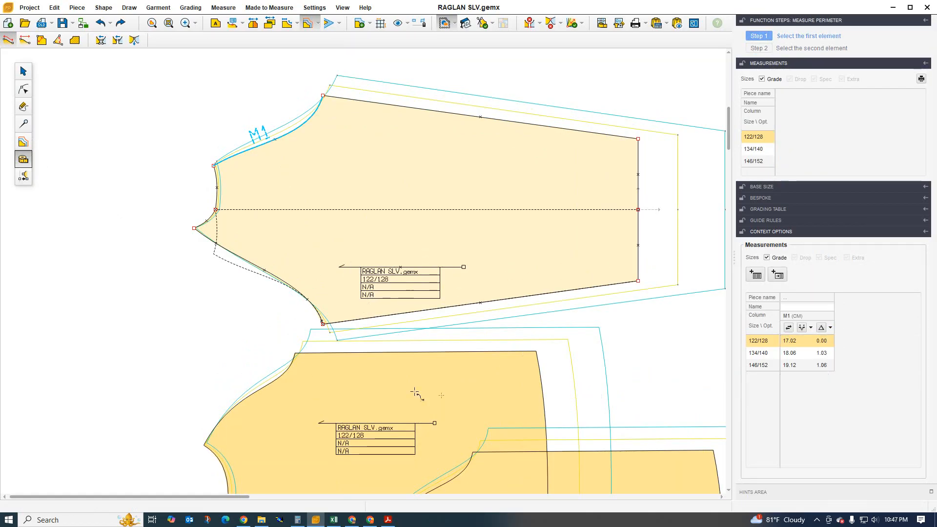
- Measure the front piece's raglan seam again with the Delta between sizes, for comparison with the sleeve seam
{"action": "left_click", "coordinate": [206, 443]}
{"action": "left_click", "coordinate": [204, 445]}
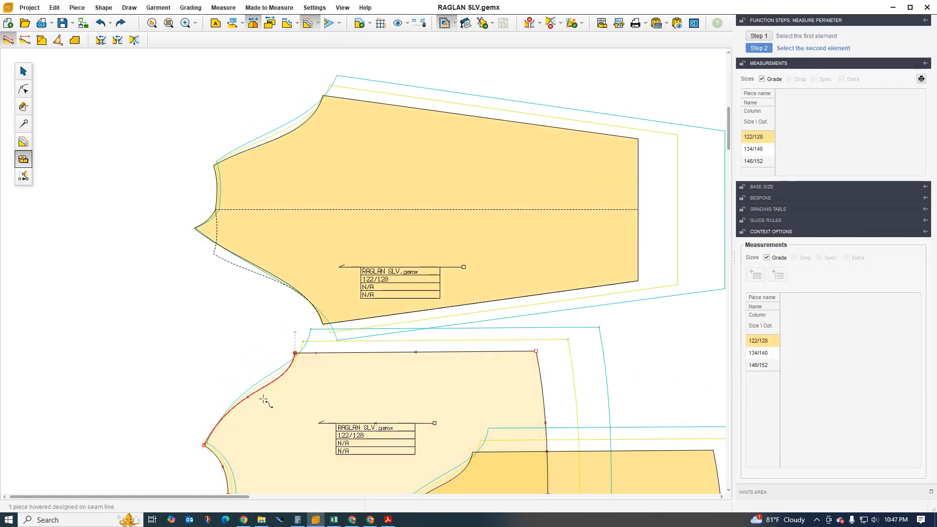
{"action": "left_click", "coordinate": [296, 353]}
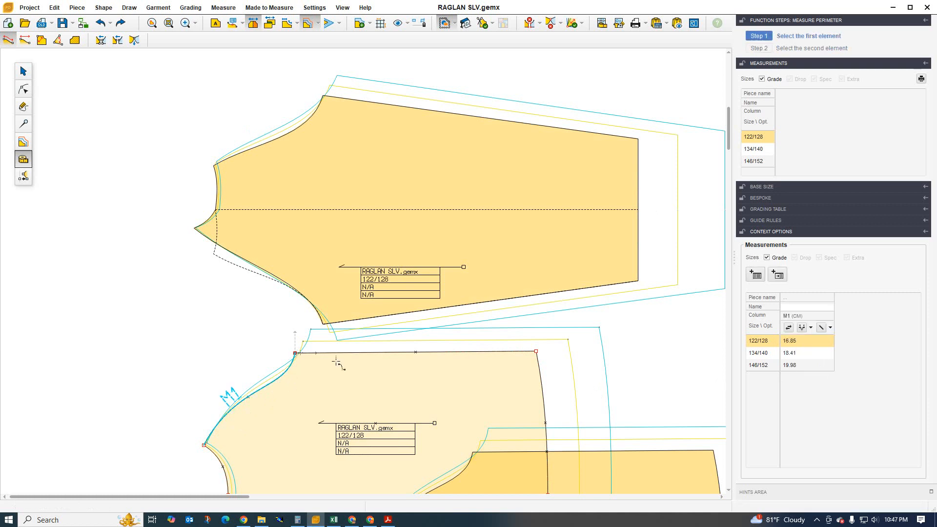
{"action": "left_click", "coordinate": [831, 330]}
{"action": "left_click", "coordinate": [832, 369]}
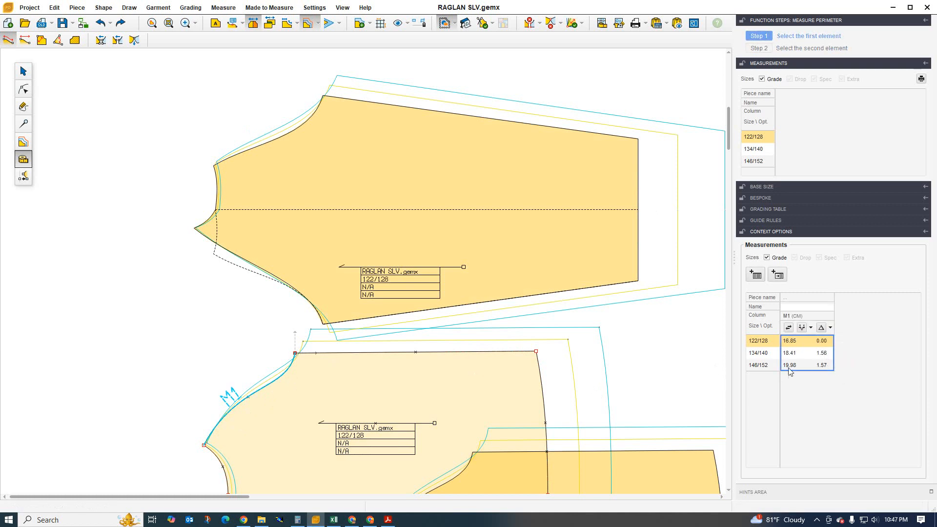
- Measure the sleeve's upper raglan seam again with the Delta between sizes to compare it with the front seam
{"action": "left_click", "coordinate": [215, 166]}
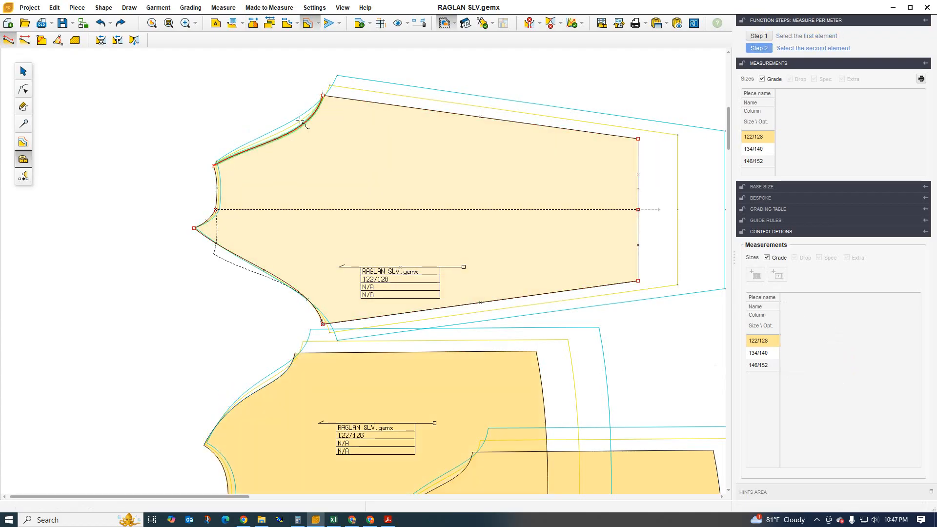
{"action": "left_click", "coordinate": [322, 96]}
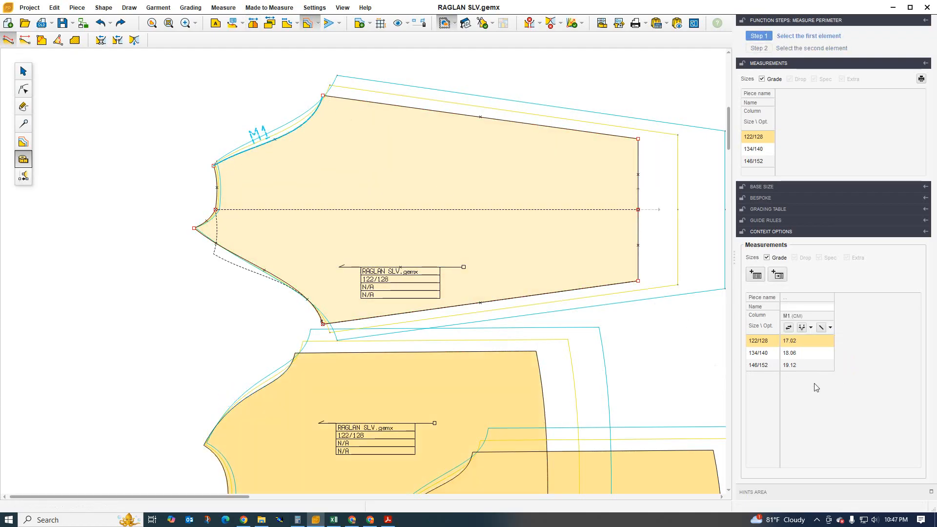
{"action": "left_click", "coordinate": [830, 327]}
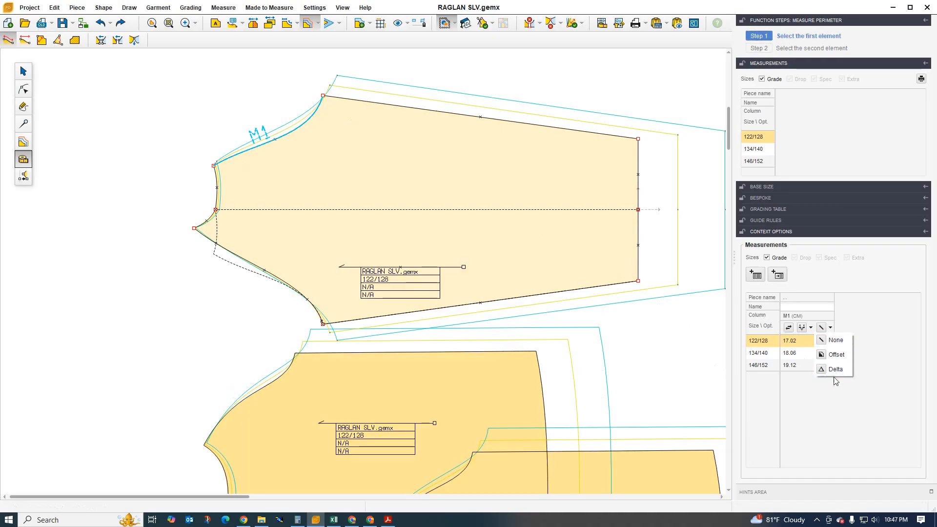
{"action": "left_click", "coordinate": [834, 370]}
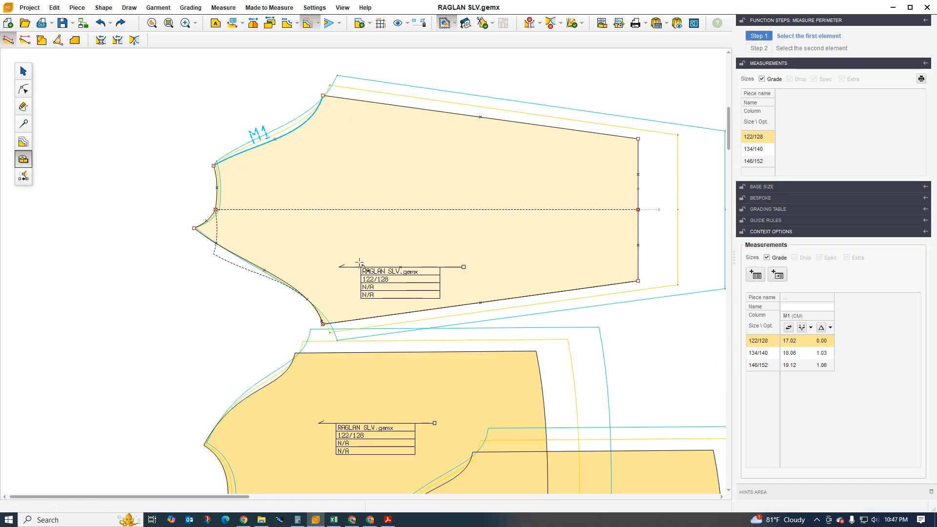
{"action": "scroll", "coordinate": [288, 237], "scroll_direction": "down", "scroll_amount": 2}
{"action": "scroll", "coordinate": [315, 141], "scroll_direction": "up", "scroll_amount": 2}
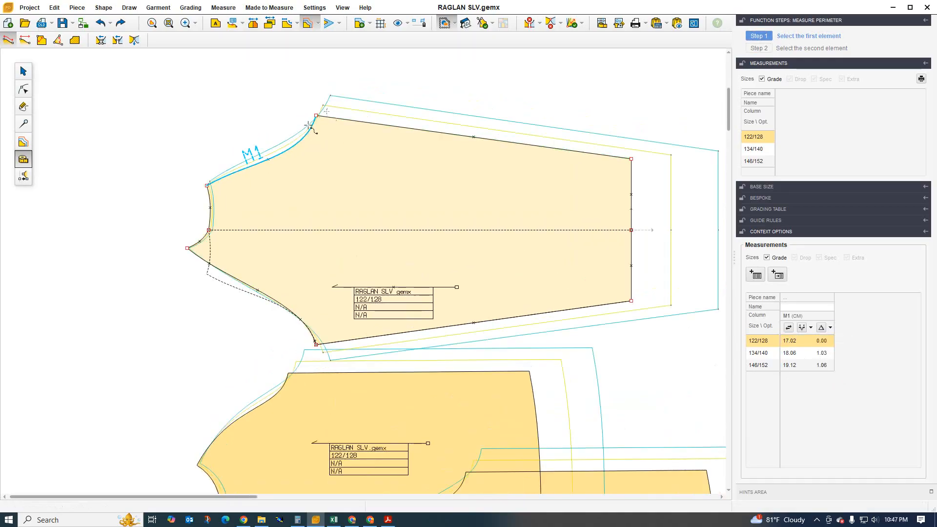
- Set the StepX grading of the sleeve's upper underarm point to 1.40 for sizes 134/140 and 146/152
{"action": "left_click", "coordinate": [23, 89]}
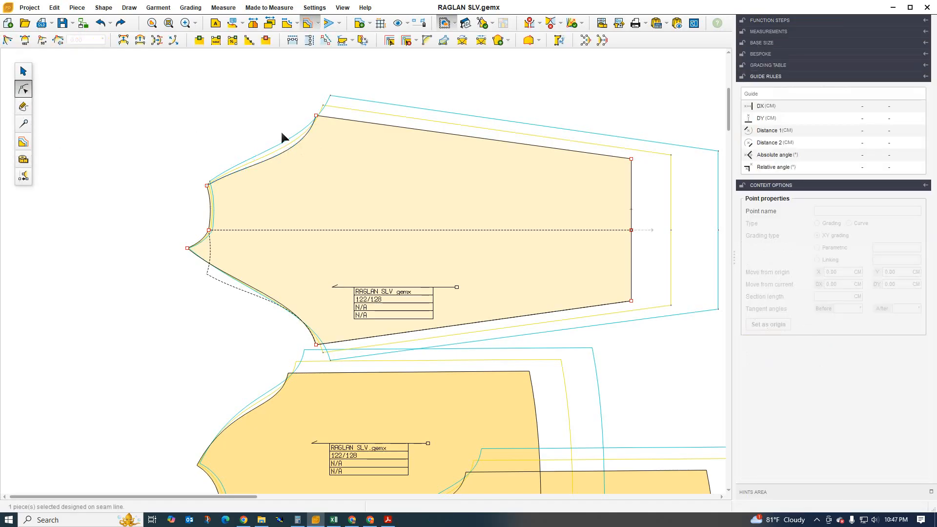
{"action": "left_click", "coordinate": [313, 114]}
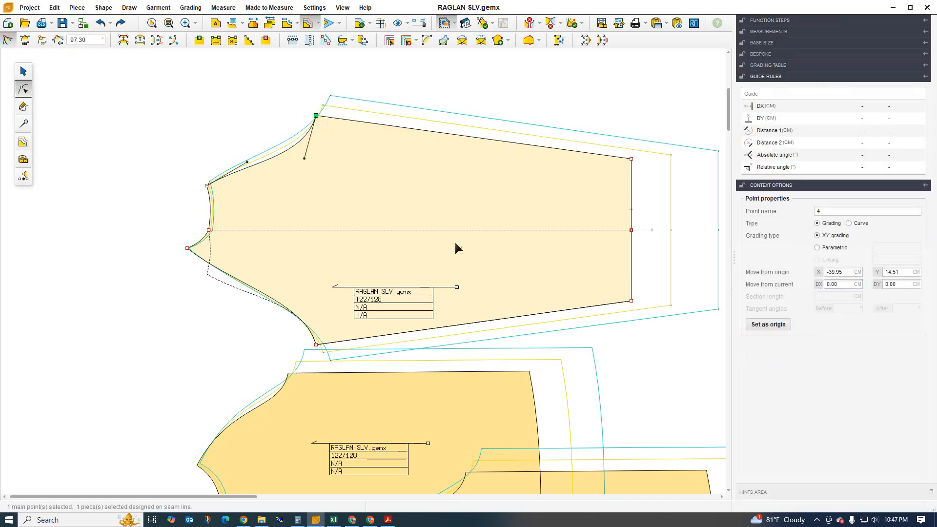
{"action": "left_click", "coordinate": [23, 143]}
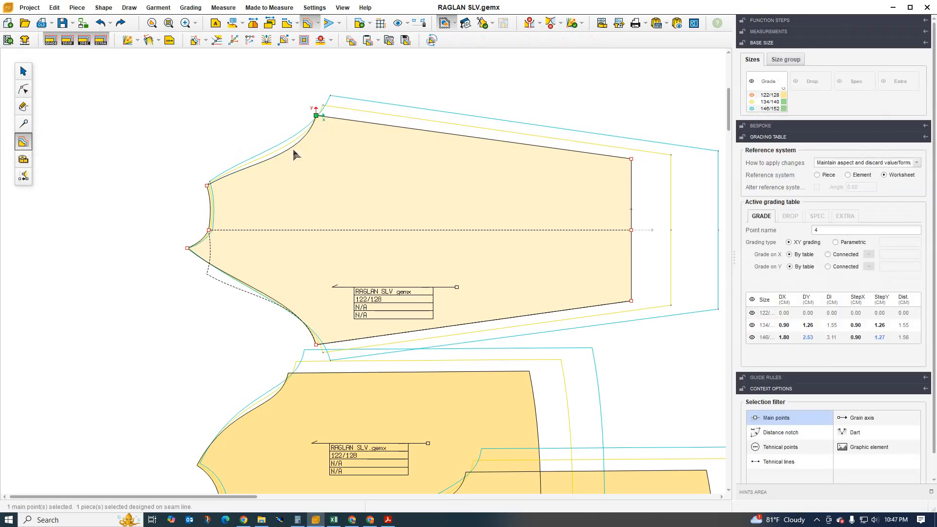
{"action": "left_click", "coordinate": [862, 337]}
{"action": "type", "text": "1.4"}
{"action": "key", "text": "Return"}
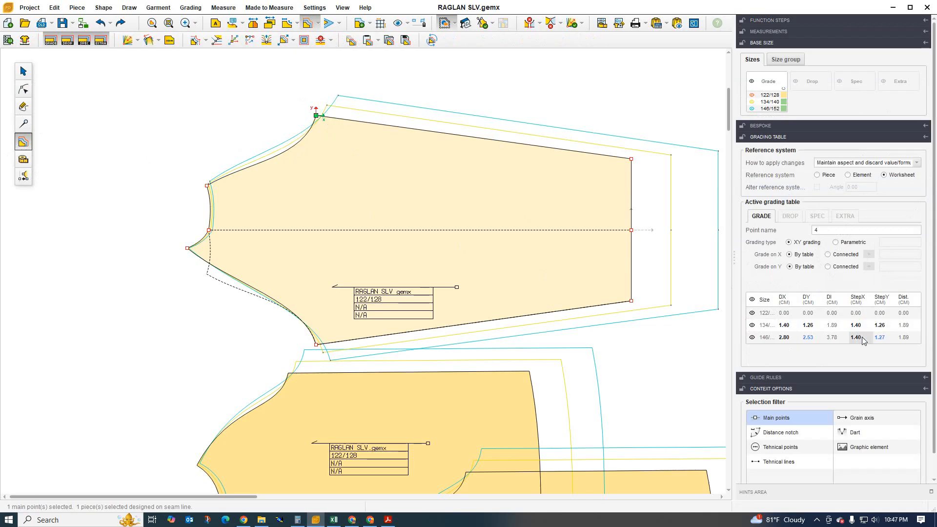
- Set the StepX grading of the sleeve's lower underarm point to 1.40 for sizes 134/140 and 146/152
{"action": "left_click_drag", "start_coordinate": [347, 357], "coordinate": [348, 357]}
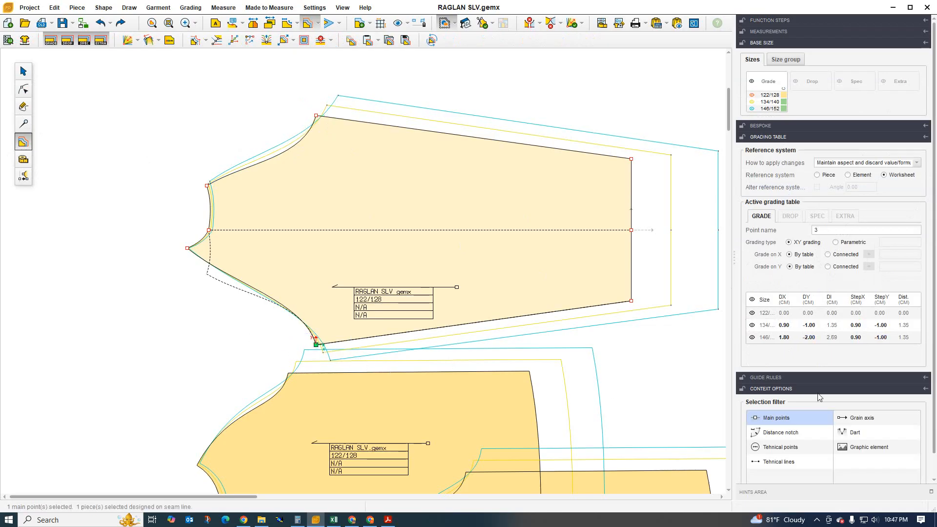
{"action": "left_click", "coordinate": [859, 304]}
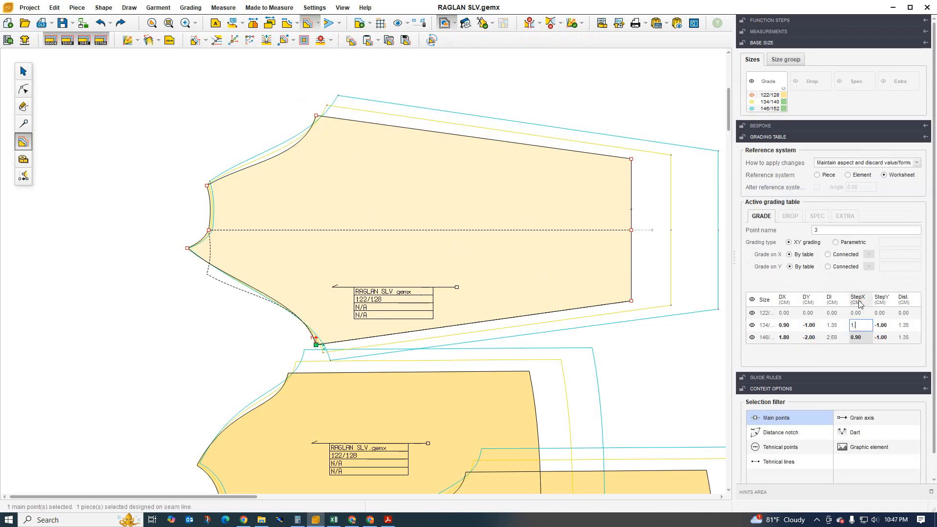
{"action": "key", "text": "Return"}
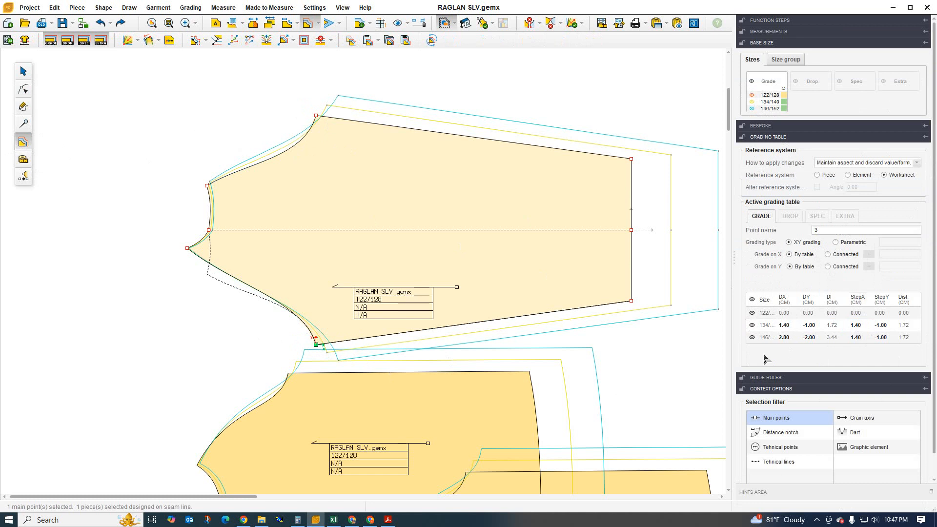
- Measure the sleeve's upper raglan seam with the new grading and show the Delta between sizes
{"action": "left_click", "coordinate": [23, 159]}
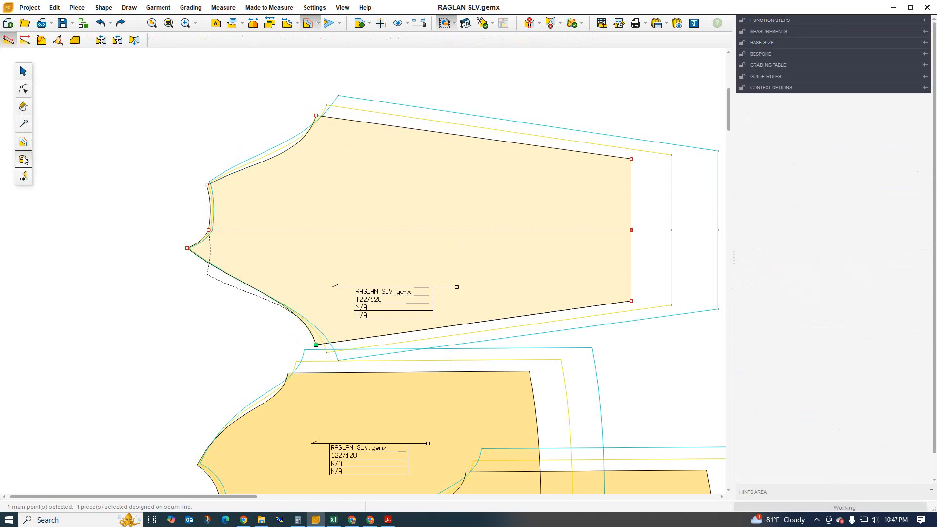
{"action": "left_click", "coordinate": [315, 127]}
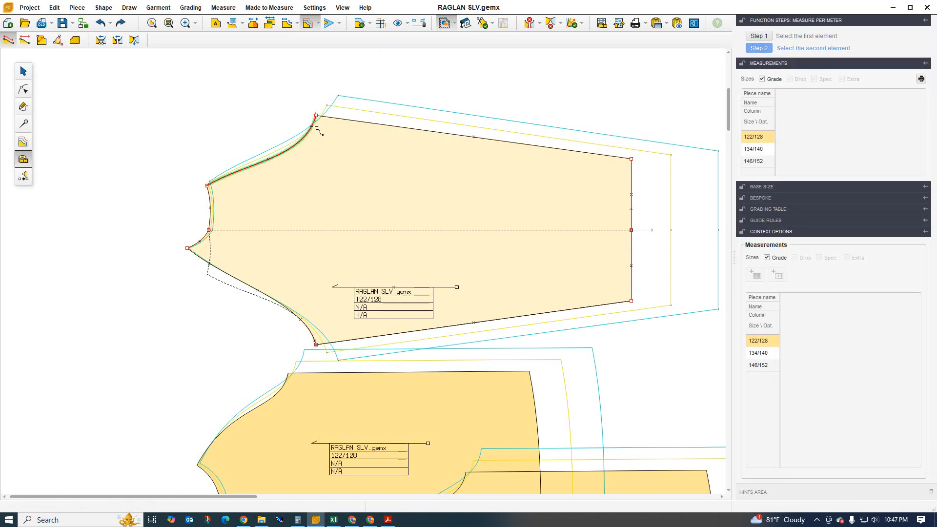
{"action": "left_click", "coordinate": [316, 116]}
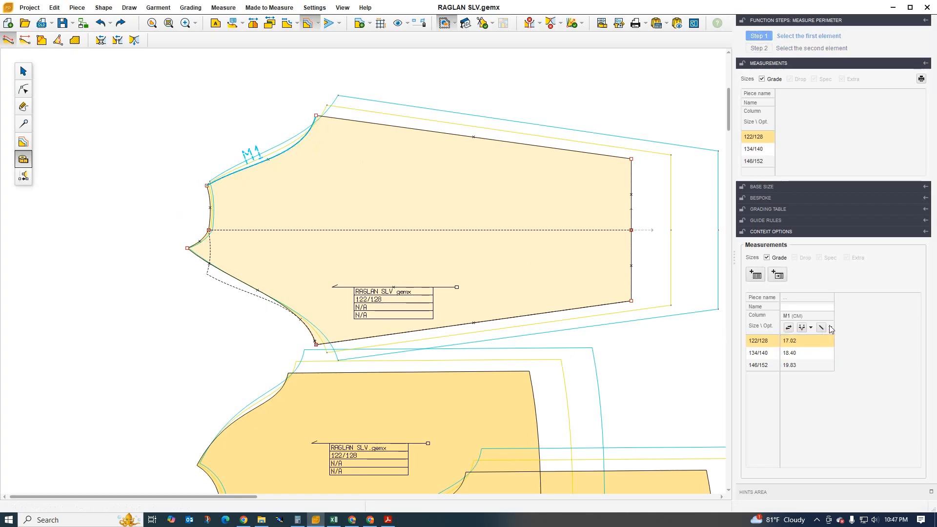
{"action": "left_click", "coordinate": [831, 328]}
{"action": "left_click", "coordinate": [835, 370]}
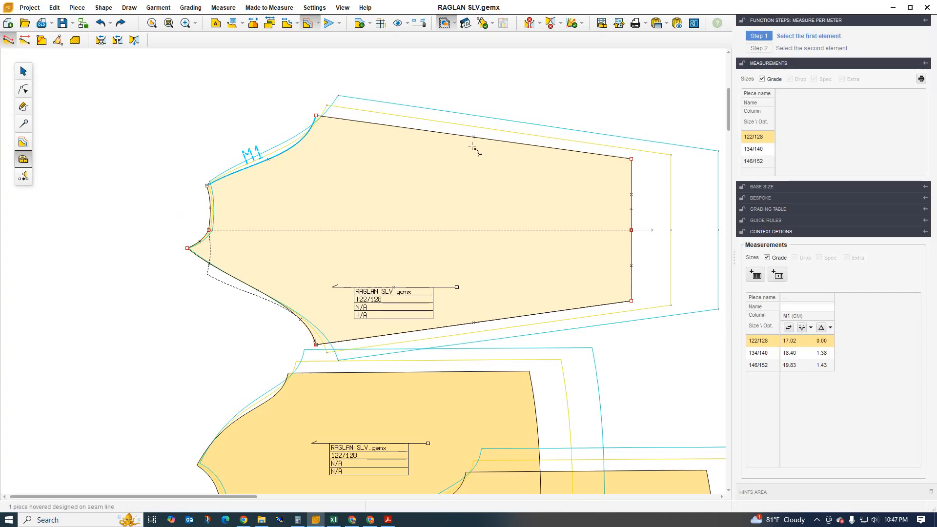
{"action": "scroll", "coordinate": [38, 132], "scroll_direction": "down", "scroll_amount": 1}
{"action": "left_click", "coordinate": [24, 162]}
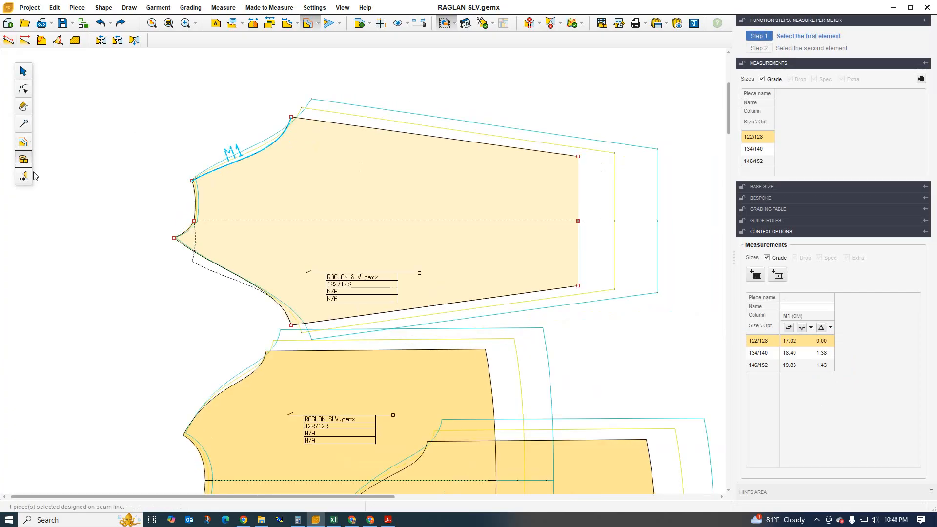
{"action": "left_click", "coordinate": [137, 44]}
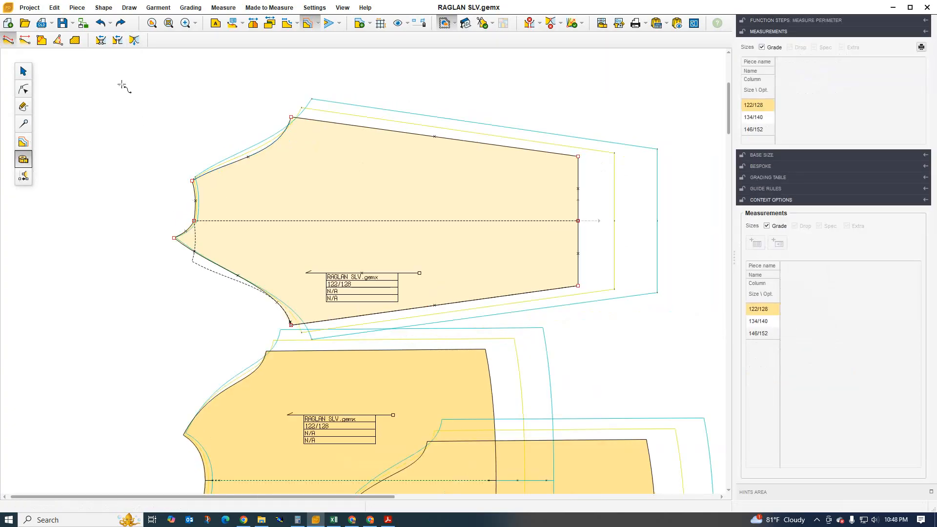
{"action": "left_click", "coordinate": [133, 41]}
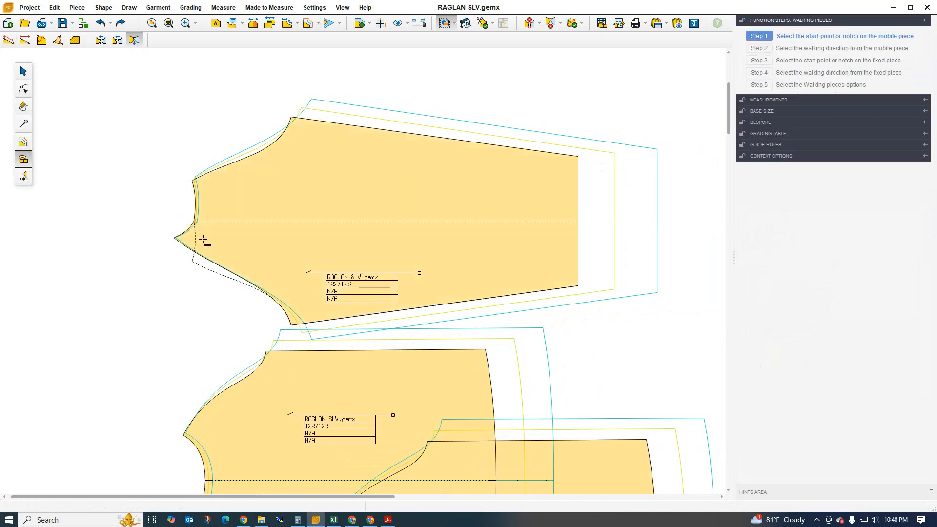
{"action": "left_click_drag", "start_coordinate": [149, 413], "coordinate": [211, 454]}
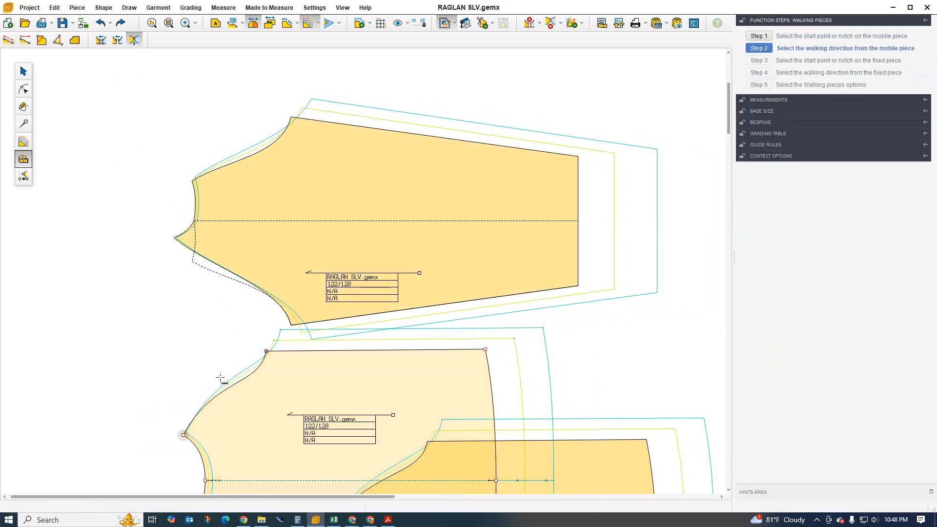
{"action": "left_click_drag", "start_coordinate": [217, 342], "coordinate": [291, 383]}
{"action": "left_click_drag", "start_coordinate": [169, 168], "coordinate": [212, 194]}
{"action": "left_click_drag", "start_coordinate": [264, 105], "coordinate": [326, 145]}
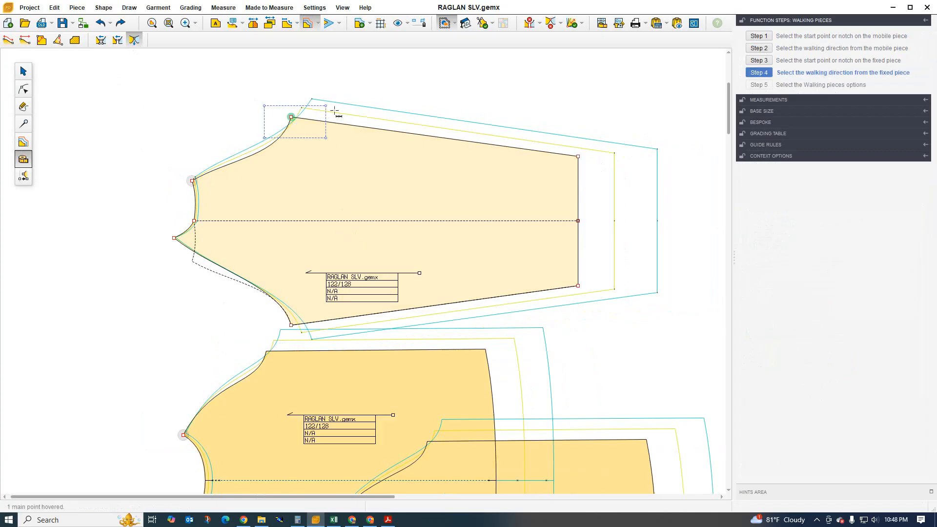
{"action": "left_click_drag", "start_coordinate": [334, 111], "coordinate": [334, 114]}
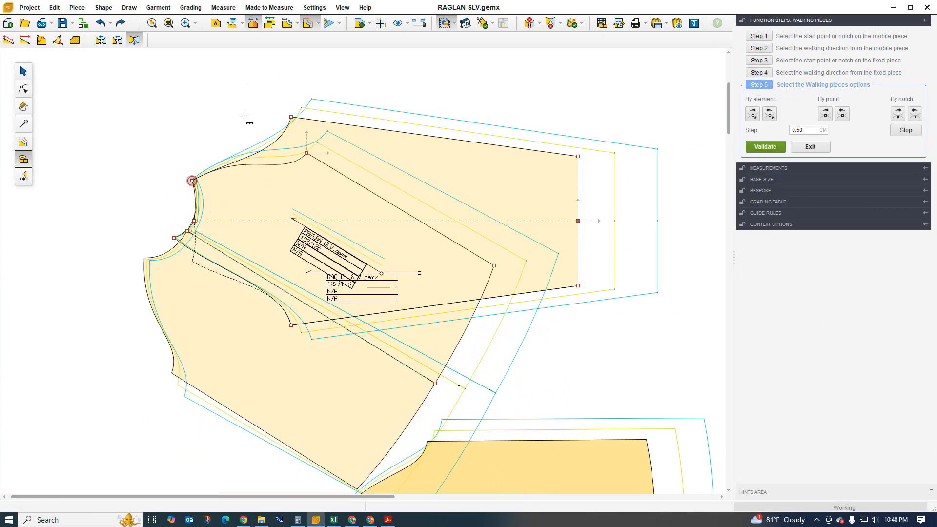
{"action": "scroll", "coordinate": [245, 117], "scroll_direction": "up", "scroll_amount": 1}
{"action": "scroll", "coordinate": [219, 165], "scroll_direction": "up", "scroll_amount": 1}
{"action": "scroll", "coordinate": [286, 215], "scroll_direction": "down", "scroll_amount": 1}
{"action": "scroll", "coordinate": [243, 231], "scroll_direction": "up", "scroll_amount": 1}
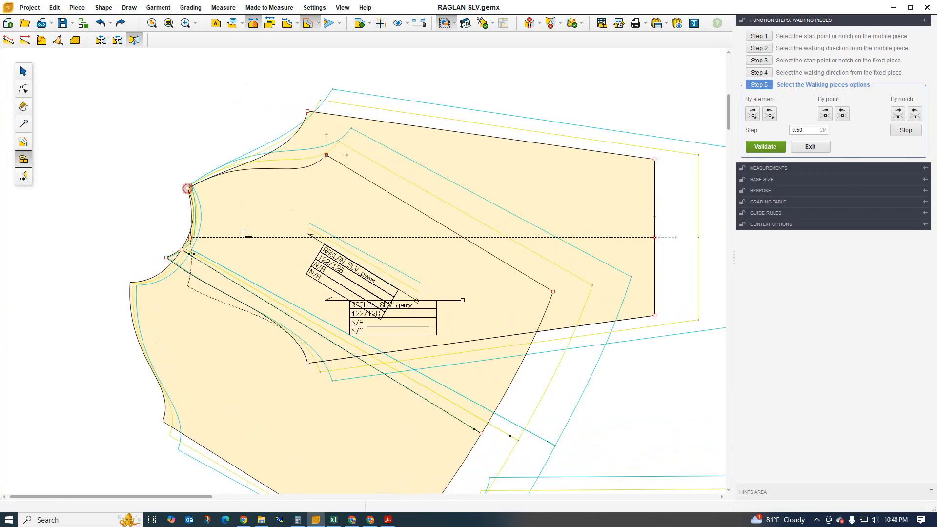
{"action": "key", "text": "Escape"}
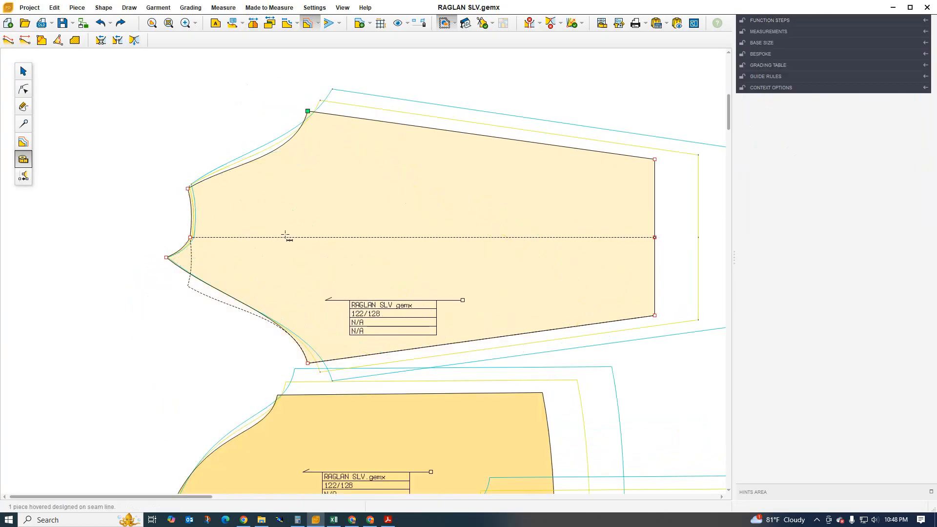
- Set up Walking Pieces with the sleeve's upper raglan seam as mobile and the front's raglan seam as fixed, both from neckline to underarm
{"action": "scroll", "coordinate": [308, 152], "scroll_direction": "down", "scroll_amount": 1}
{"action": "left_click", "coordinate": [307, 152]}
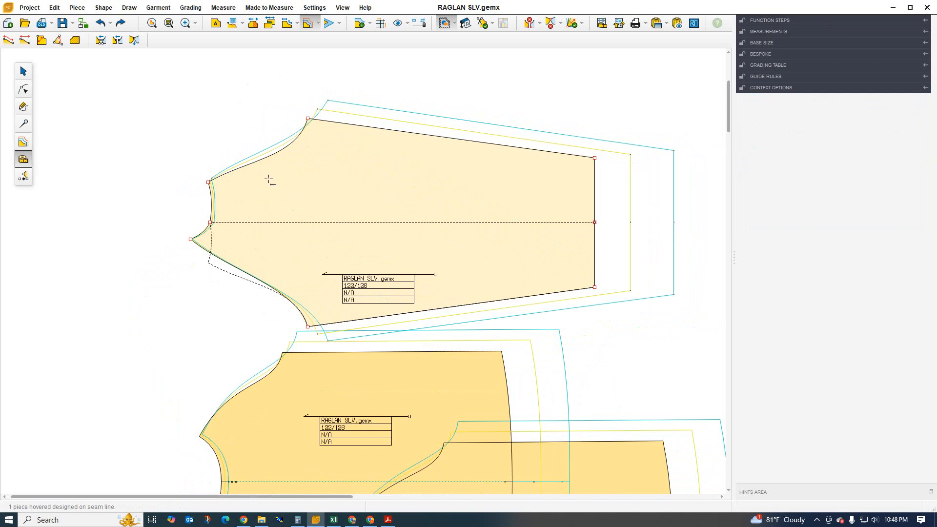
{"action": "left_click", "coordinate": [24, 163]}
{"action": "left_click", "coordinate": [134, 40]}
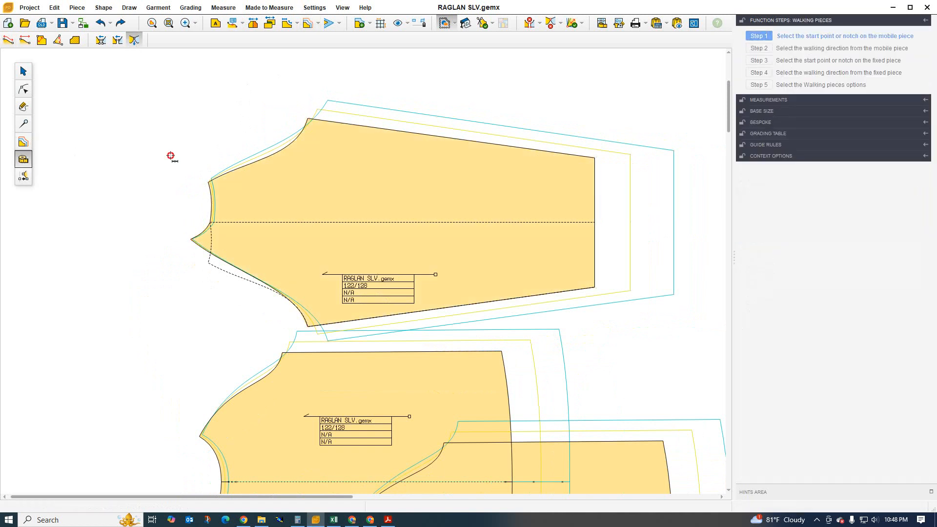
{"action": "left_click", "coordinate": [223, 187]}
{"action": "left_click_drag", "start_coordinate": [184, 159], "coordinate": [224, 186]}
{"action": "left_click_drag", "start_coordinate": [282, 101], "coordinate": [352, 149]}
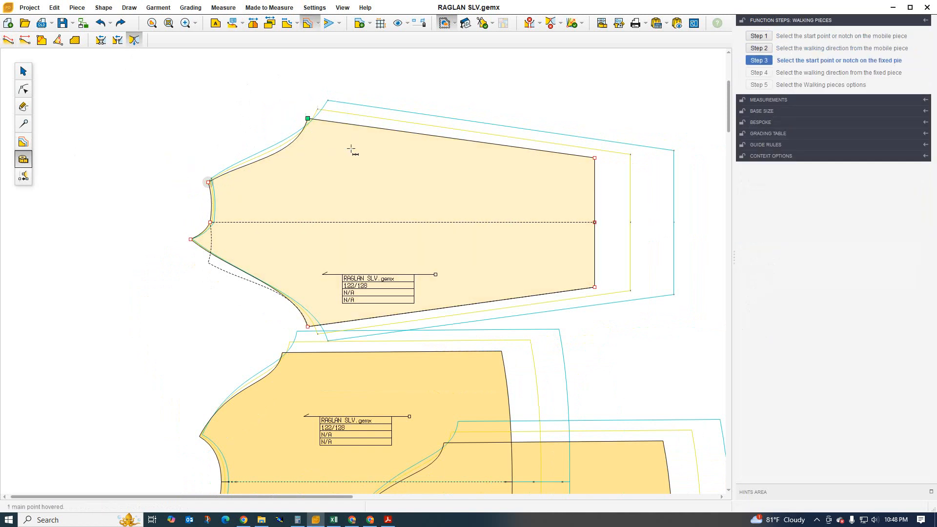
{"action": "scroll", "coordinate": [313, 163], "scroll_direction": "down", "scroll_amount": 1}
{"action": "left_click", "coordinate": [286, 338]}
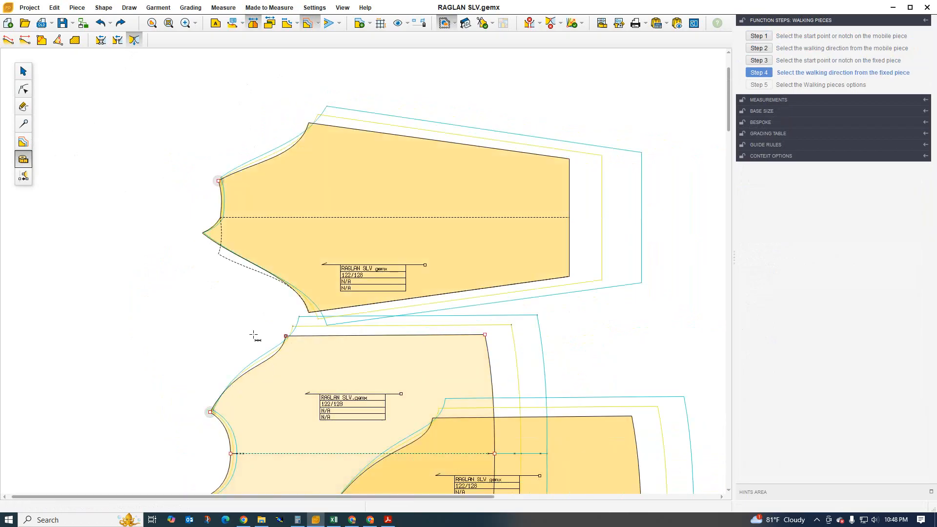
{"action": "left_click", "coordinate": [304, 352]}
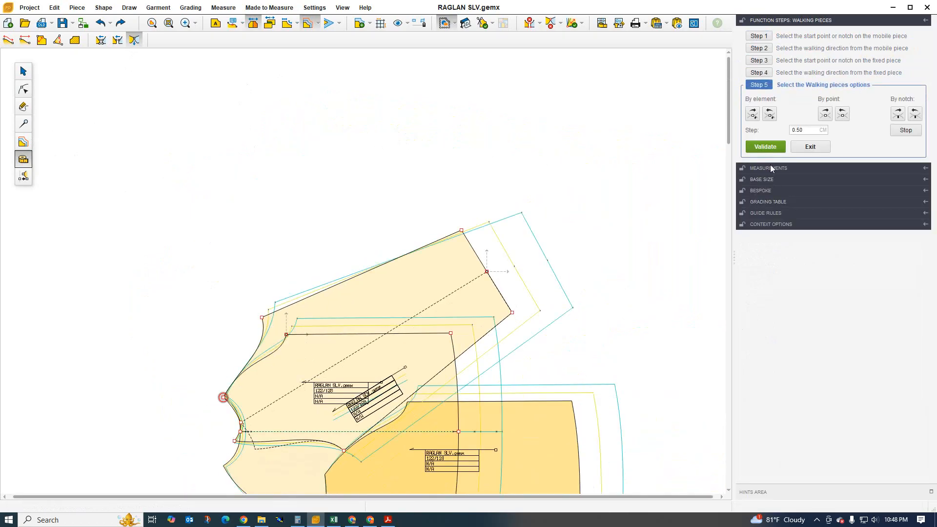
- Walk the sleeve by element along the front's raglan seam to check the match, and exit without validating
{"action": "scroll", "coordinate": [278, 405], "scroll_direction": "up", "scroll_amount": 3}
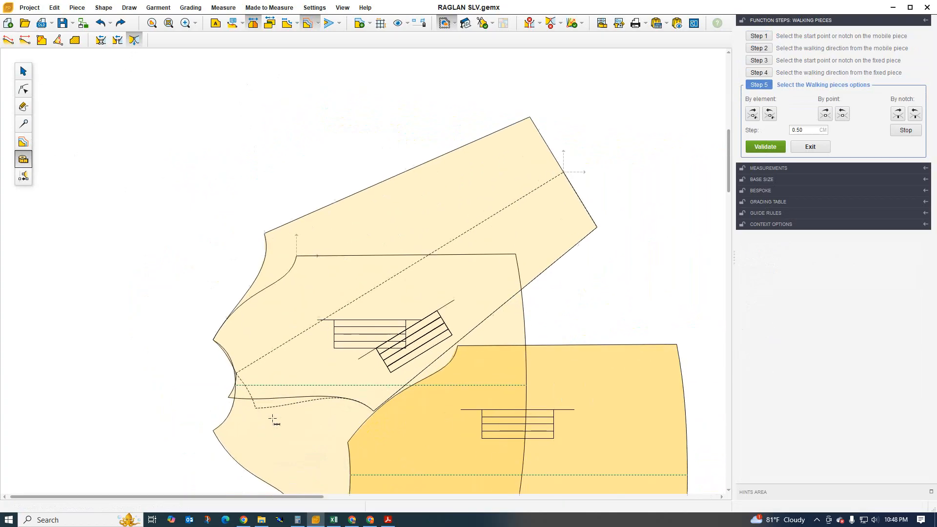
{"action": "left_click", "coordinate": [753, 114]}
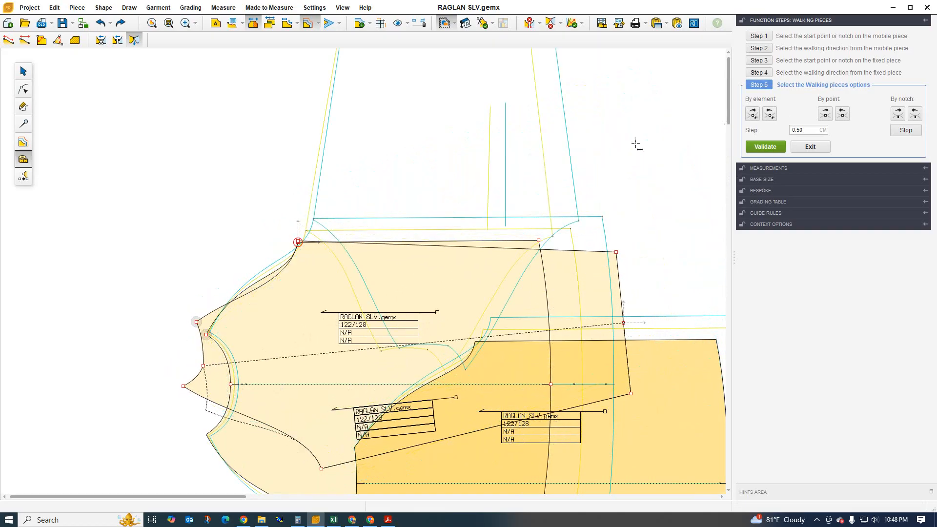
{"action": "scroll", "coordinate": [303, 246], "scroll_direction": "up", "scroll_amount": 1}
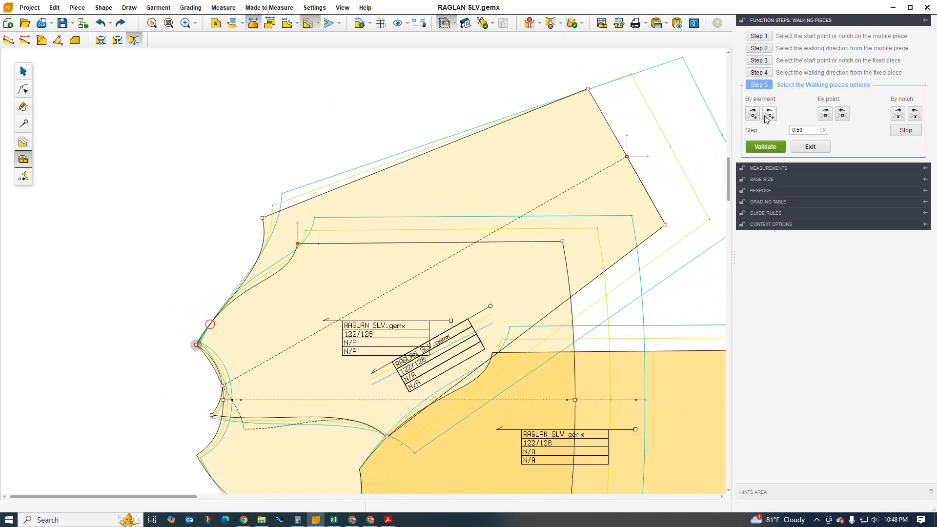
{"action": "left_click", "coordinate": [810, 146]}
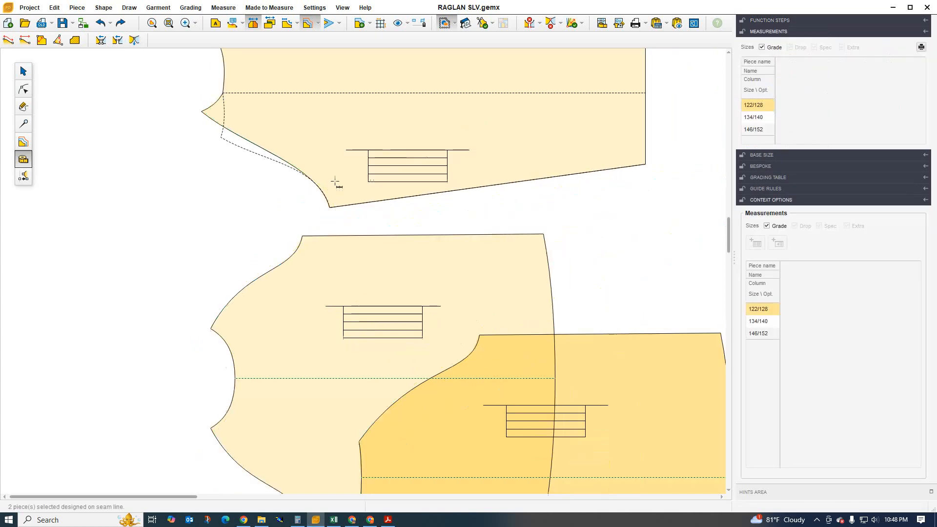
- Move the sleeve and front pieces together away from the back piece and deselect them
{"action": "scroll", "coordinate": [253, 250], "scroll_direction": "down", "scroll_amount": 2}
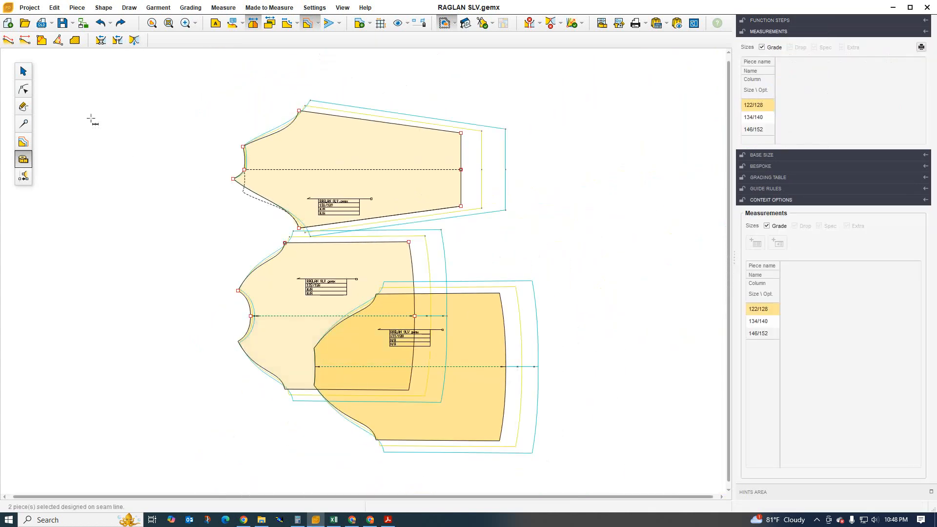
{"action": "left_click", "coordinate": [22, 73]}
{"action": "left_click_drag", "start_coordinate": [280, 301], "coordinate": [4, 383]}
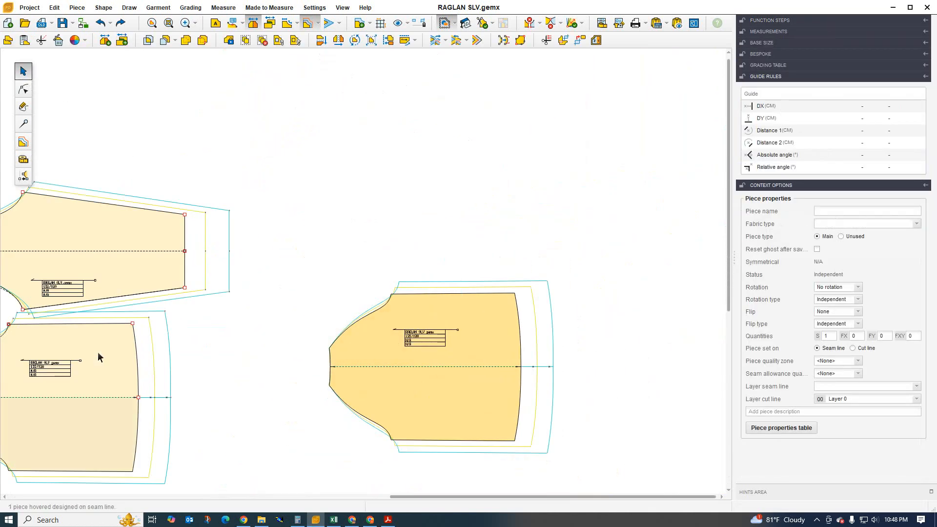
{"action": "key", "text": "Escape"}
- Place the sleeve above the back piece and mirror it vertically so its back raglan seam lies on the upper side
{"action": "left_click_drag", "start_coordinate": [153, 289], "coordinate": [399, 218]}
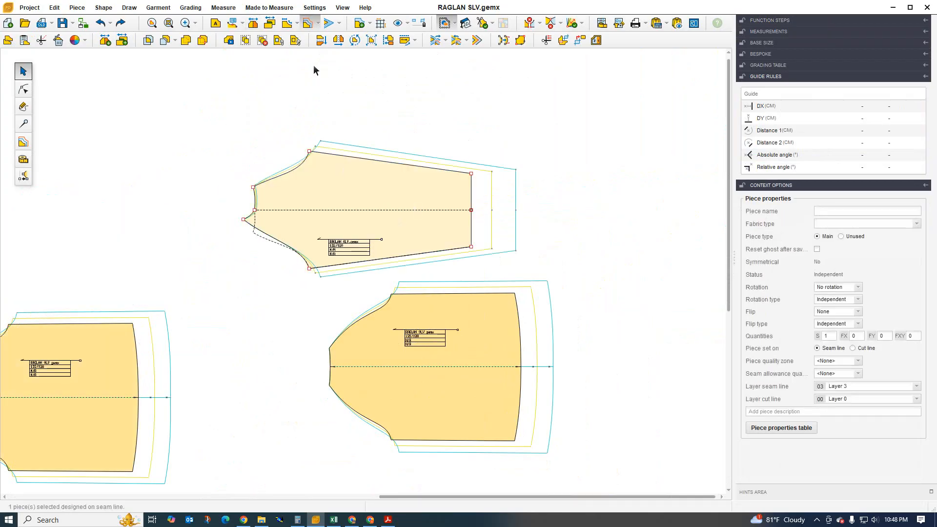
{"action": "left_click", "coordinate": [338, 40]}
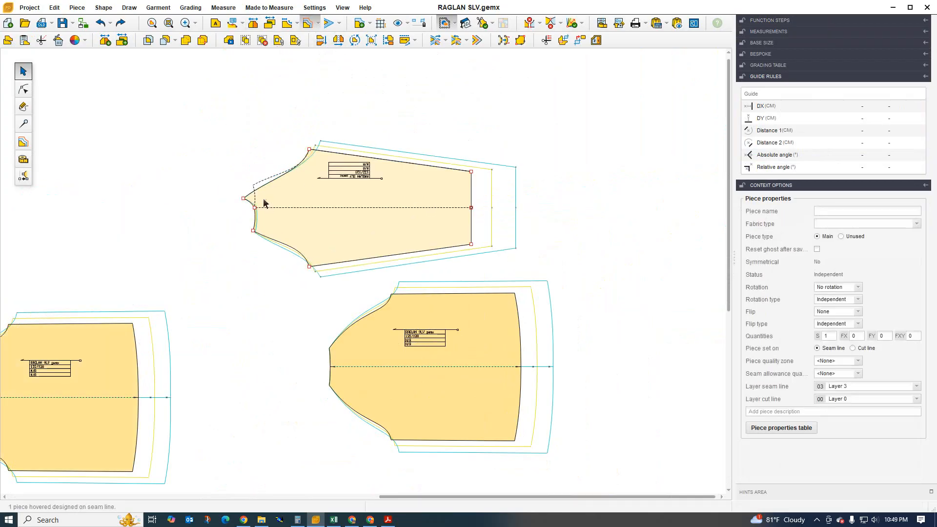
- Set up Walking Pieces with the sleeve's back raglan seam as mobile and the back piece's raglan seam as fixed, both from neckline to underarm
{"action": "scroll", "coordinate": [241, 198], "scroll_direction": "up", "scroll_amount": 3}
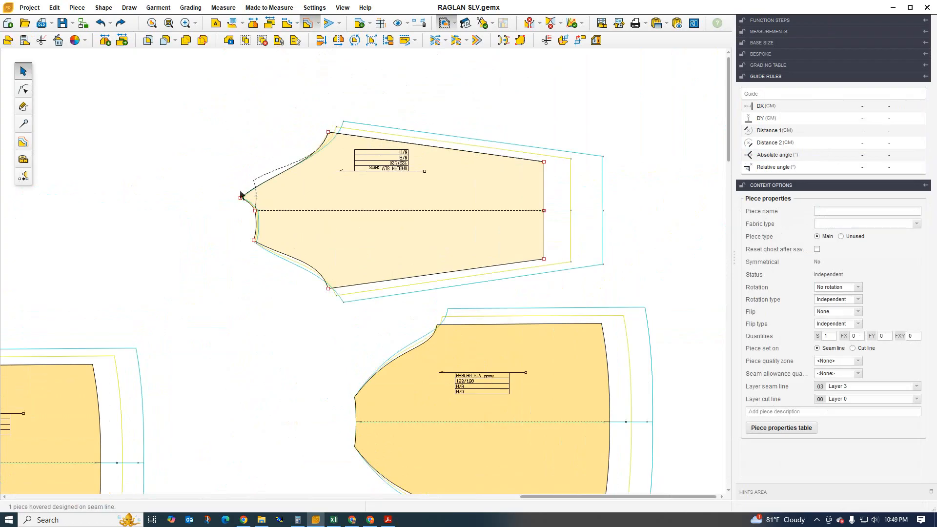
{"action": "left_click", "coordinate": [22, 161]}
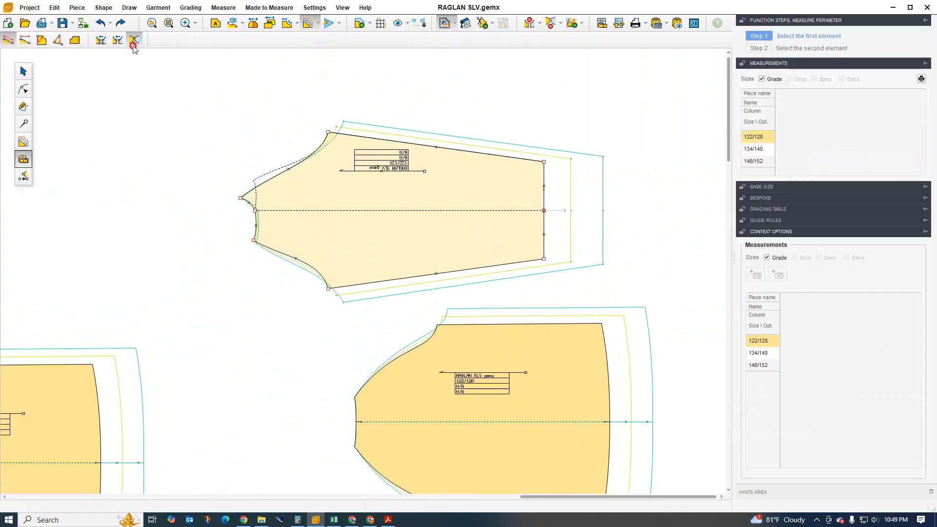
{"action": "left_click", "coordinate": [240, 198]}
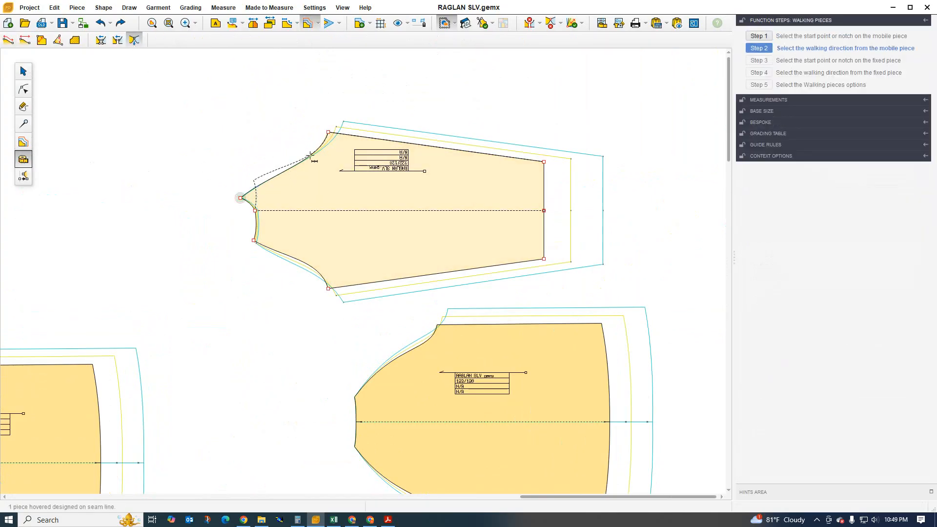
{"action": "left_click", "coordinate": [328, 132]}
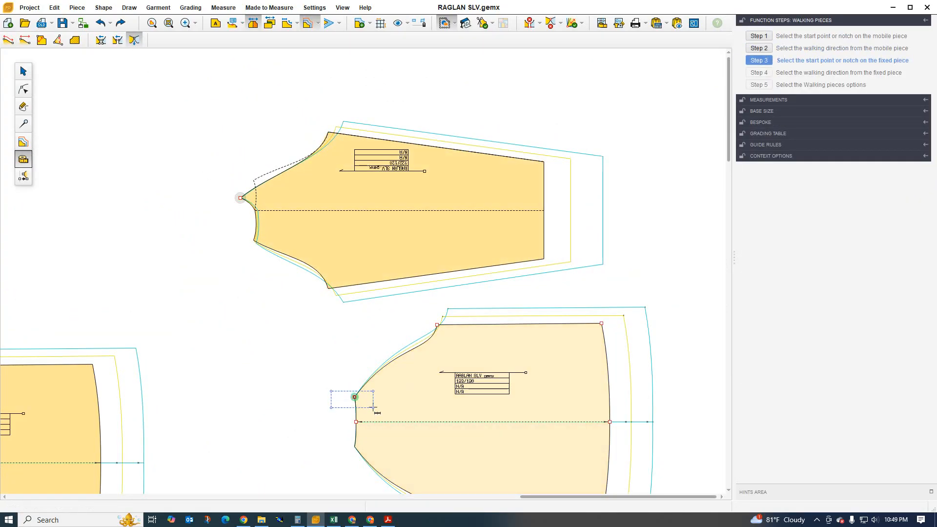
{"action": "left_click", "coordinate": [354, 397]}
{"action": "left_click", "coordinate": [419, 316]}
{"action": "scroll", "coordinate": [486, 324], "scroll_direction": "up", "scroll_amount": 1}
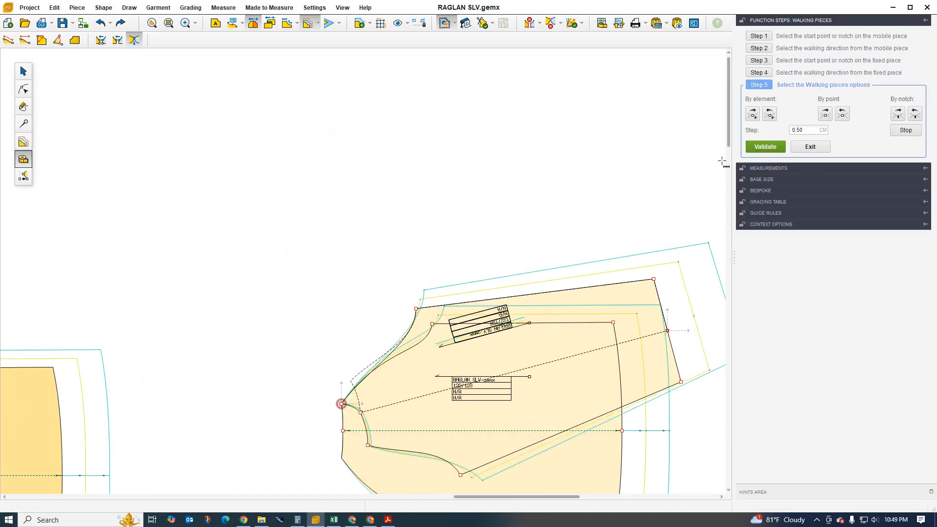
- Walk the sleeve by element along the back piece's raglan seam to check the match, and exit without validating
{"action": "left_click", "coordinate": [753, 117]}
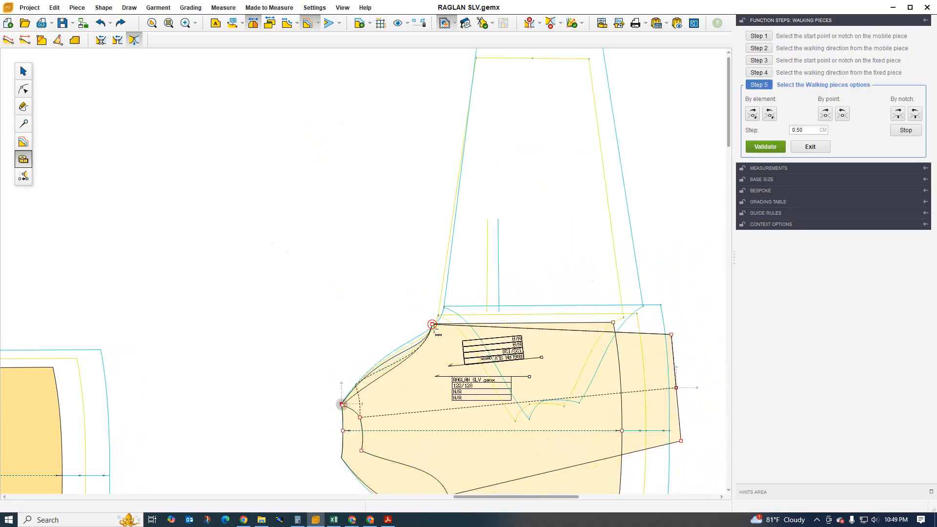
{"action": "left_click", "coordinate": [810, 147]}
{"action": "scroll", "coordinate": [421, 210], "scroll_direction": "down", "scroll_amount": 2}
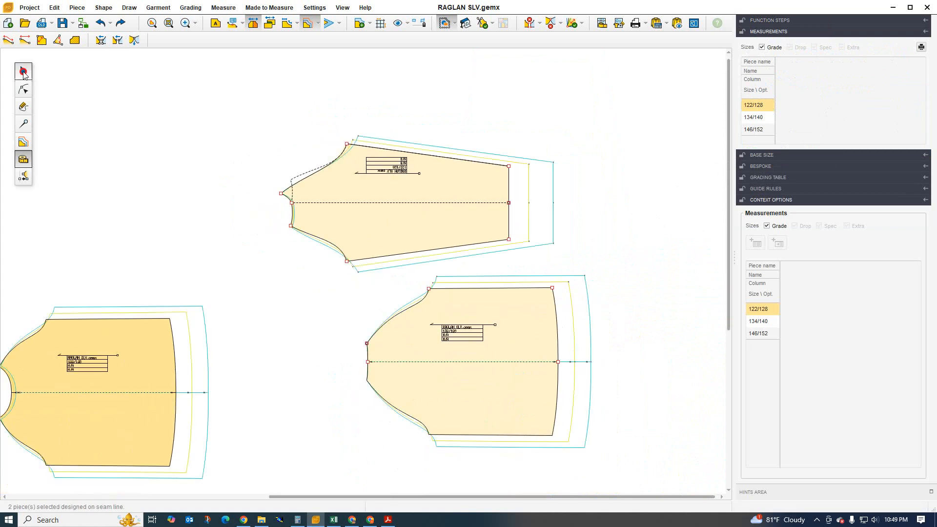
- Arrange the back piece below the sleeve and the front piece beside it, and leave all pieces deselected
{"action": "left_click", "coordinate": [23, 72]}
{"action": "scroll", "coordinate": [455, 192], "scroll_direction": "down", "scroll_amount": 1}
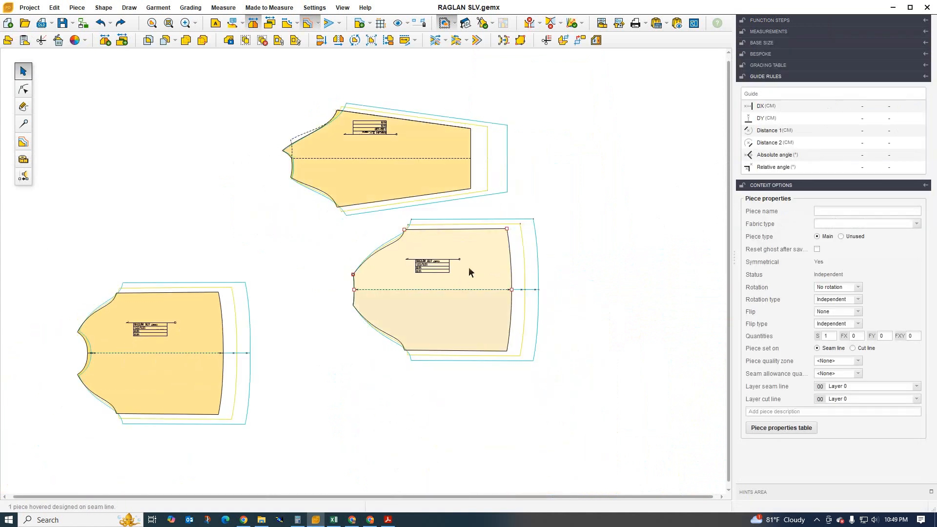
{"action": "left_click_drag", "start_coordinate": [468, 272], "coordinate": [420, 297]}
{"action": "left_click_drag", "start_coordinate": [178, 309], "coordinate": [191, 228]}
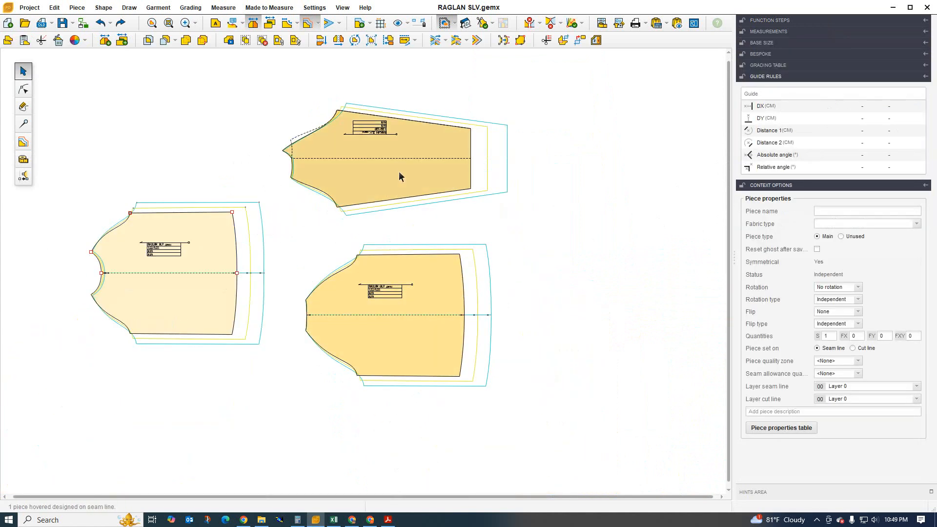
{"action": "left_click_drag", "start_coordinate": [244, 250], "coordinate": [264, 253]}
{"action": "left_click", "coordinate": [400, 281]}
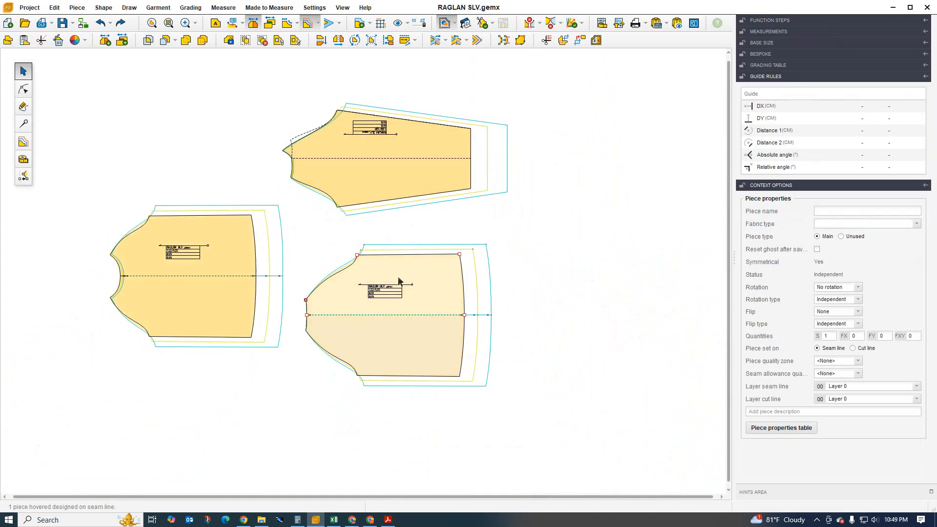
{"action": "scroll", "coordinate": [481, 314], "scroll_direction": "down", "scroll_amount": 1}
{"action": "left_click", "coordinate": [260, 161]}
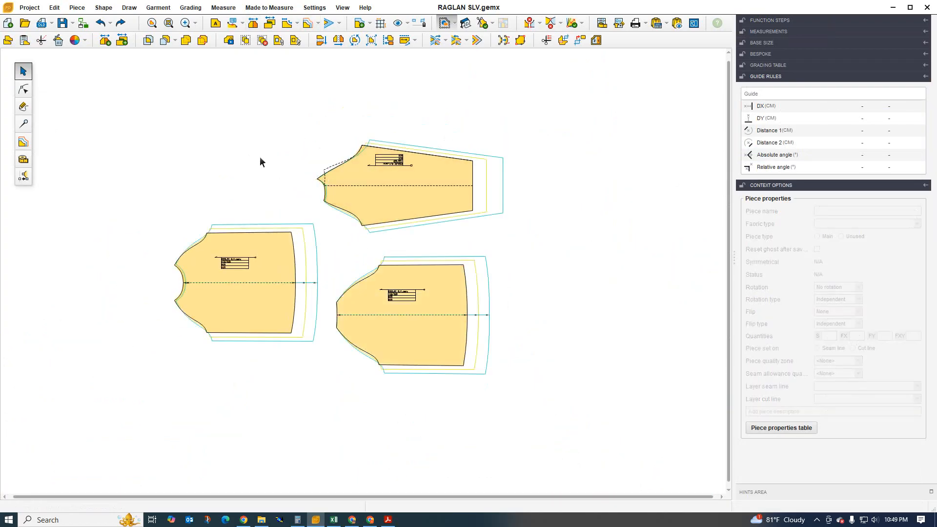
- Hide the graded sizes so only the base size is displayed, and show the seam allowance outlines on all pieces
{"action": "left_click", "coordinate": [307, 26]}
{"action": "left_click", "coordinate": [307, 25]}
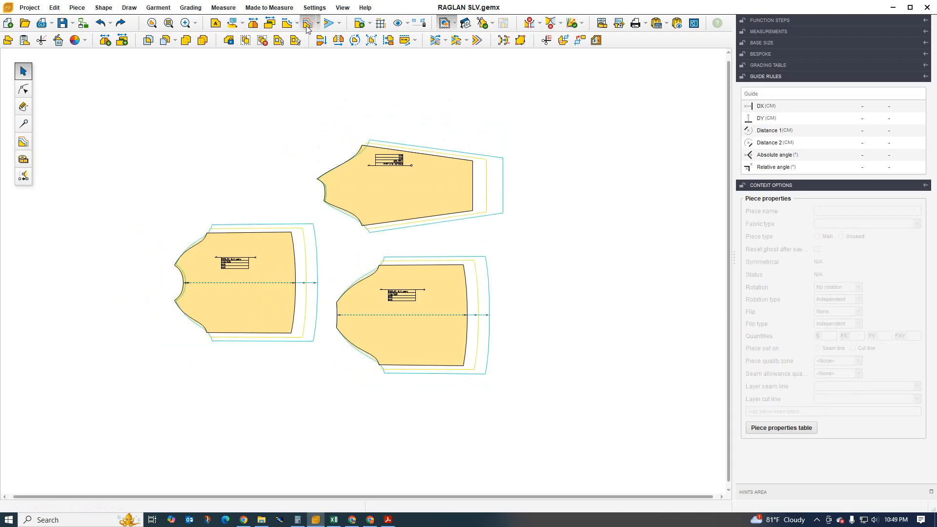
{"action": "left_click", "coordinate": [307, 26]}
{"action": "scroll", "coordinate": [322, 135], "scroll_direction": "up", "scroll_amount": 2}
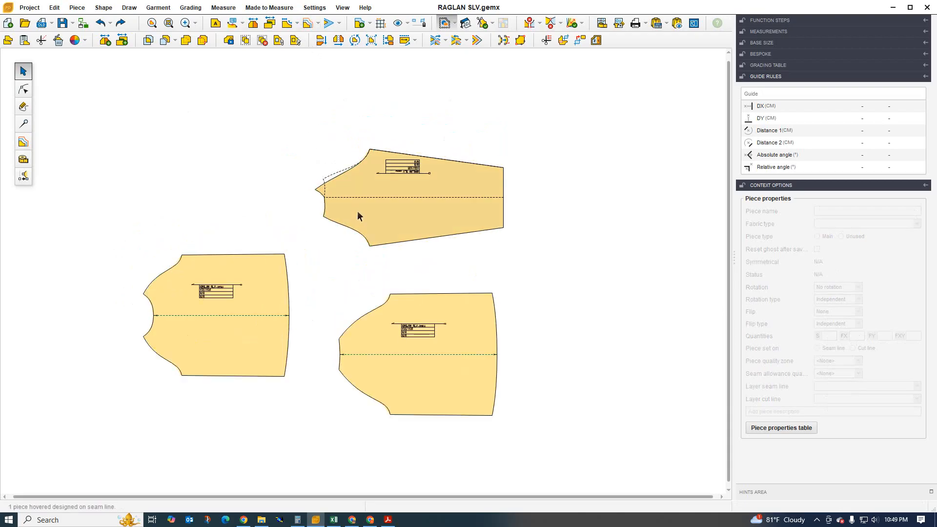
{"action": "scroll", "coordinate": [356, 210], "scroll_direction": "down", "scroll_amount": 2}
{"action": "scroll", "coordinate": [259, 181], "scroll_direction": "up", "scroll_amount": 1}
{"action": "scroll", "coordinate": [259, 186], "scroll_direction": "up", "scroll_amount": 1}
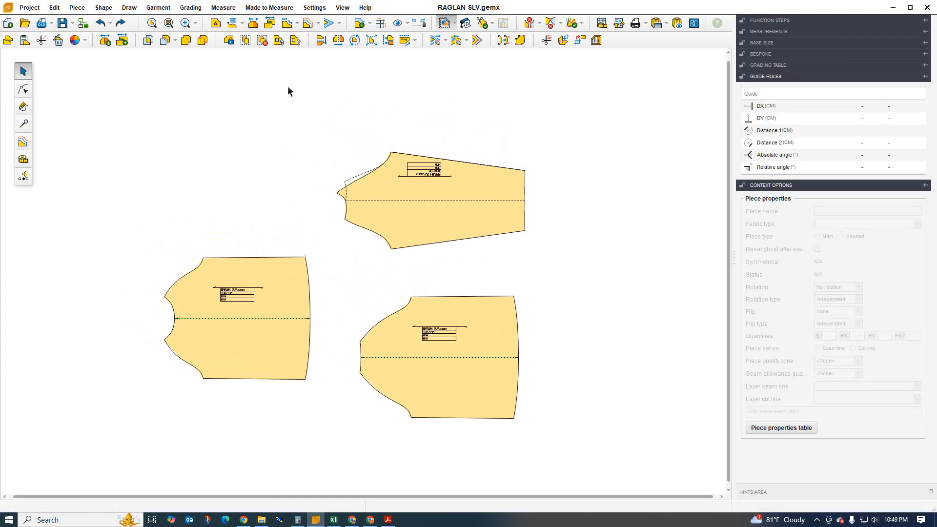
{"action": "left_click", "coordinate": [330, 25]}
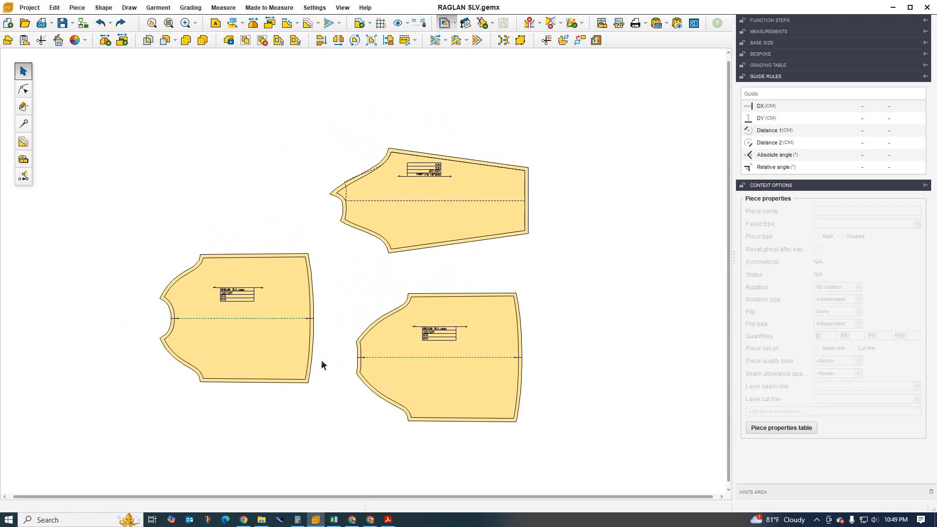
- Switch to the tech pack PDF in Acrobat, check the hem construction notes on the garment sketch, and return to the pattern
{"action": "left_click", "coordinate": [388, 520]}
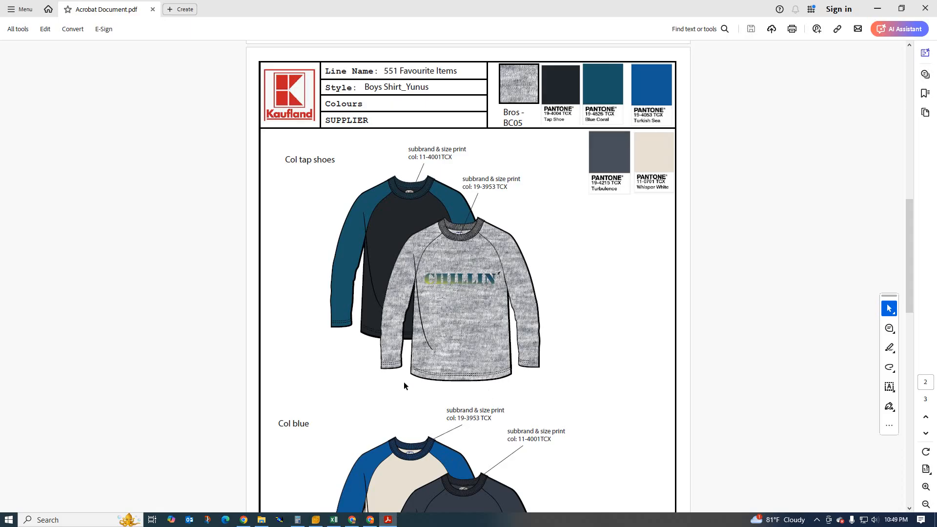
{"action": "scroll", "coordinate": [416, 373], "scroll_direction": "down", "scroll_amount": 20}
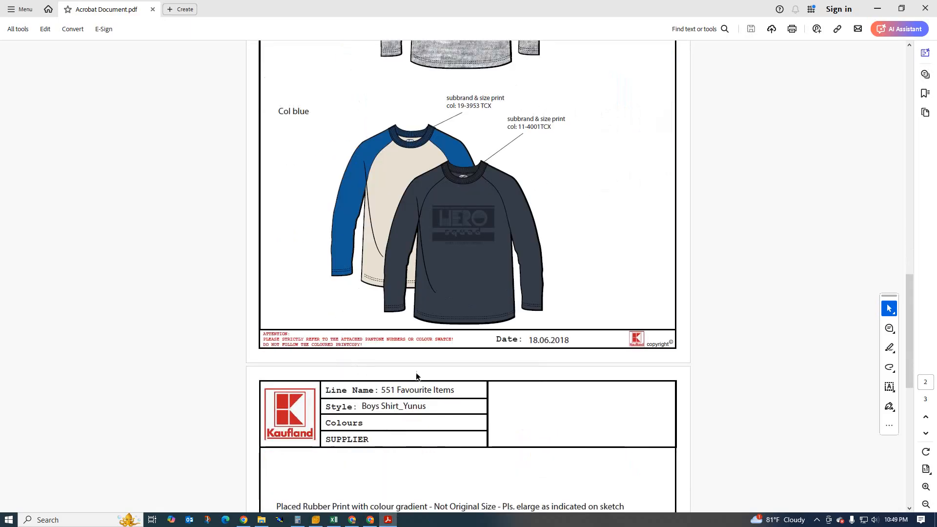
{"action": "scroll", "coordinate": [424, 369], "scroll_direction": "up", "scroll_amount": 6}
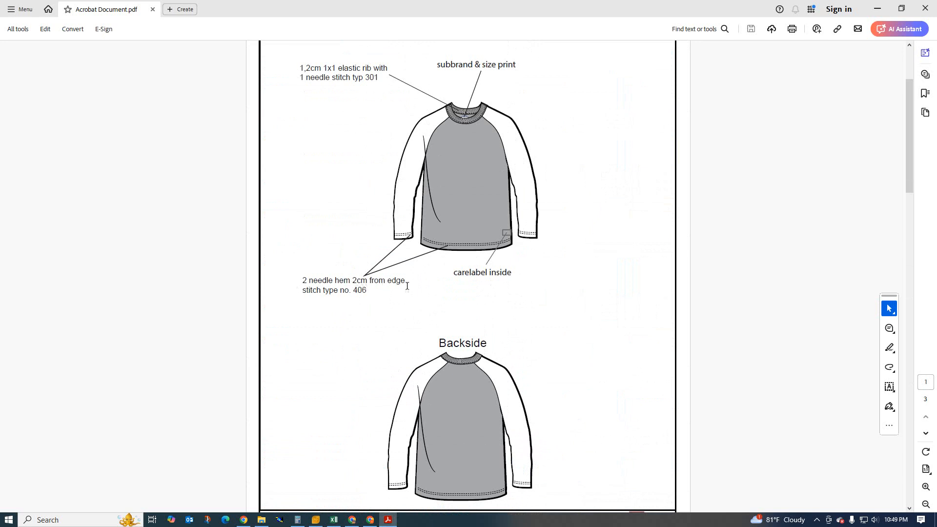
{"action": "left_click", "coordinate": [877, 8]}
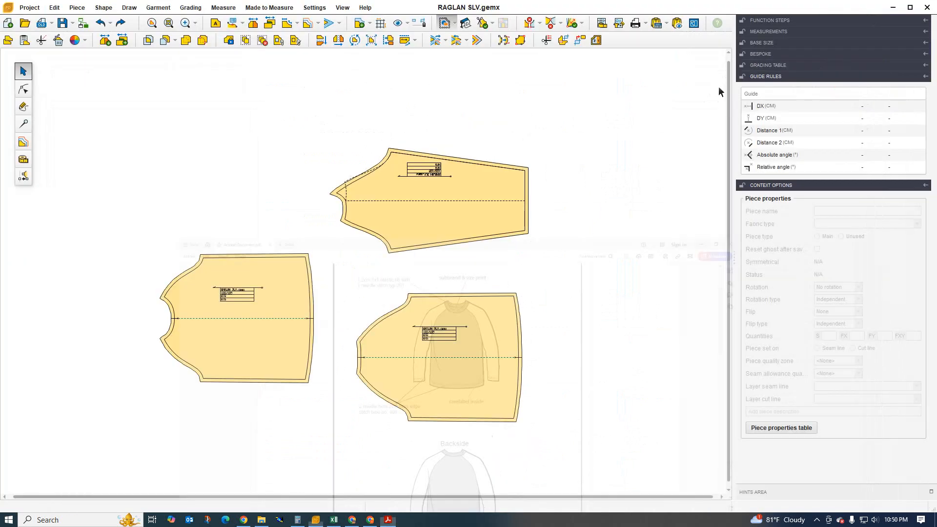
- Set a parallel seam allowance of 2 cm on the hem lines of the back, front and sleeve
{"action": "left_click", "coordinate": [490, 318]}
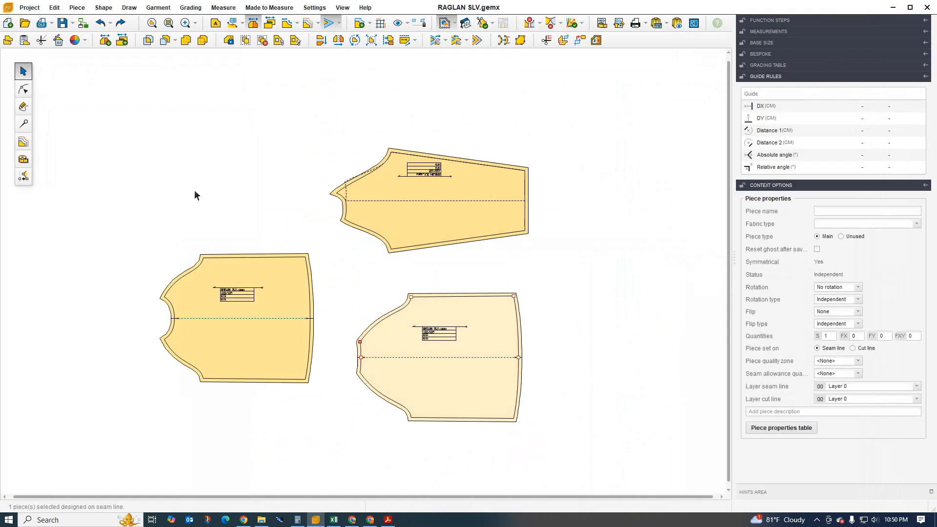
{"action": "left_click", "coordinate": [27, 125]}
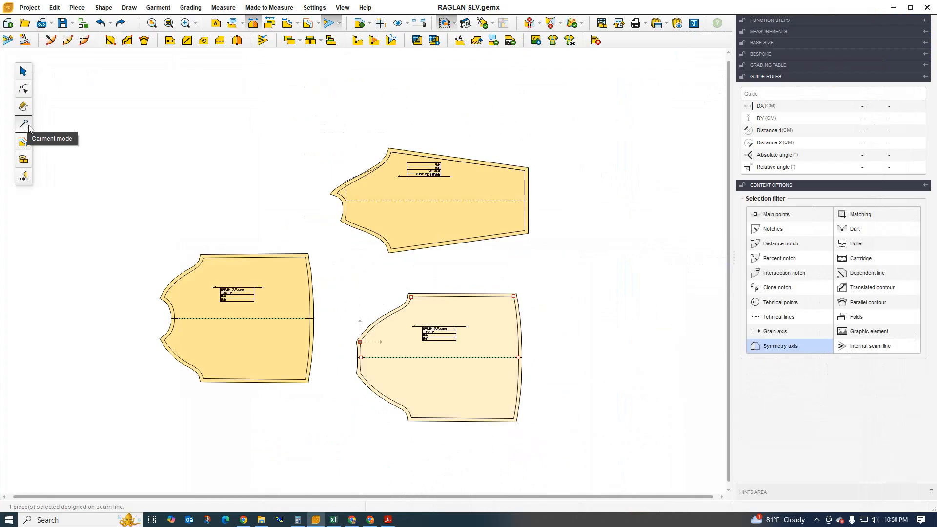
{"action": "left_click", "coordinate": [7, 41]}
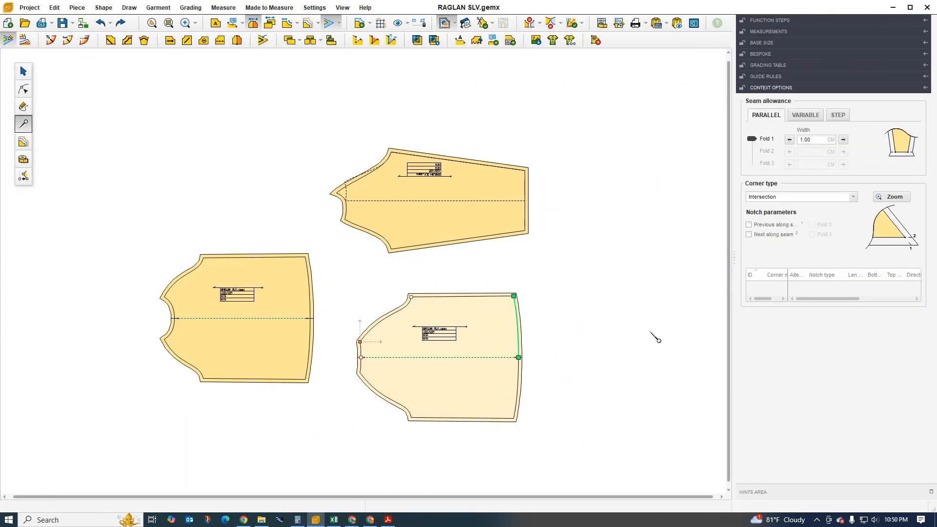
{"action": "left_click", "coordinate": [286, 293]}
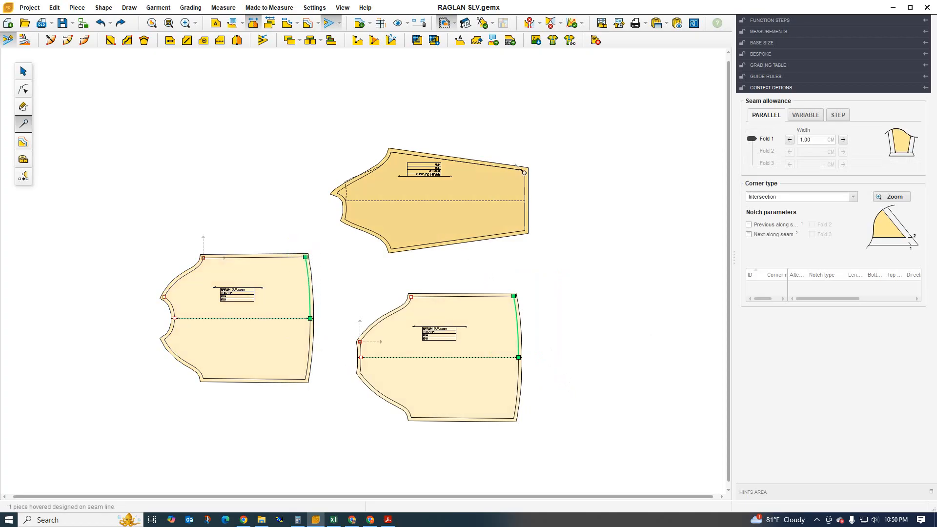
{"action": "left_click", "coordinate": [516, 191]}
{"action": "left_click_drag", "start_coordinate": [511, 151], "coordinate": [554, 248]}
{"action": "left_click", "coordinate": [823, 140]}
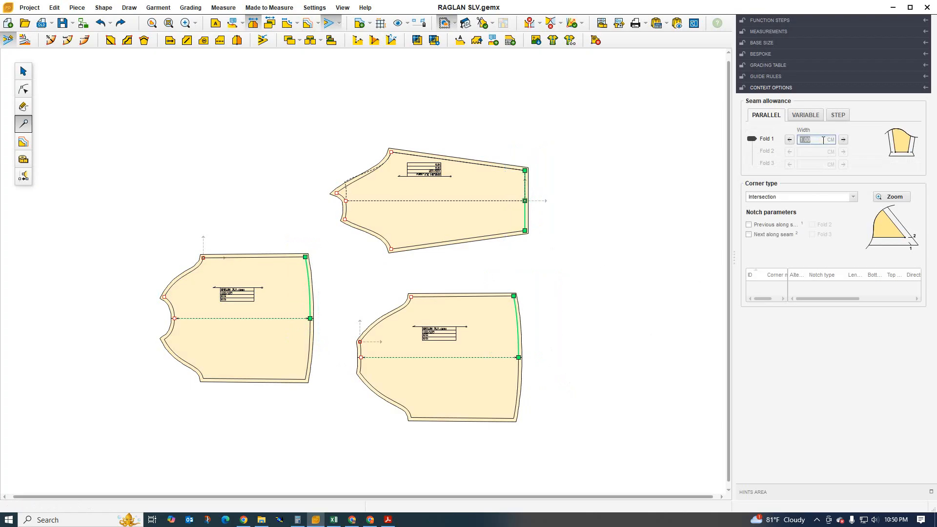
{"action": "type", "text": "2"}
{"action": "key", "text": "Return"}
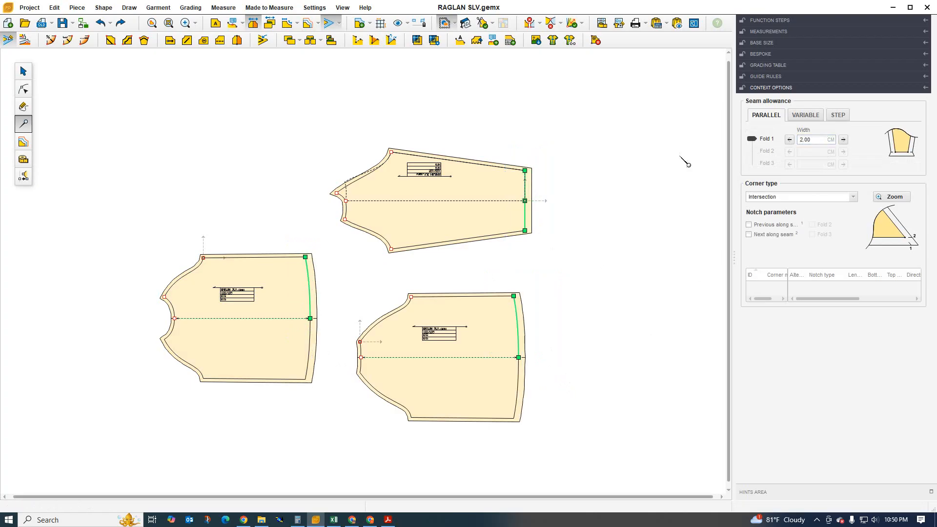
- Set the seam allowance corner type at the sleeve hem's upper corner to Next symmetry
{"action": "scroll", "coordinate": [554, 191], "scroll_direction": "up", "scroll_amount": 2}
{"action": "scroll", "coordinate": [297, 270], "scroll_direction": "up", "scroll_amount": 1}
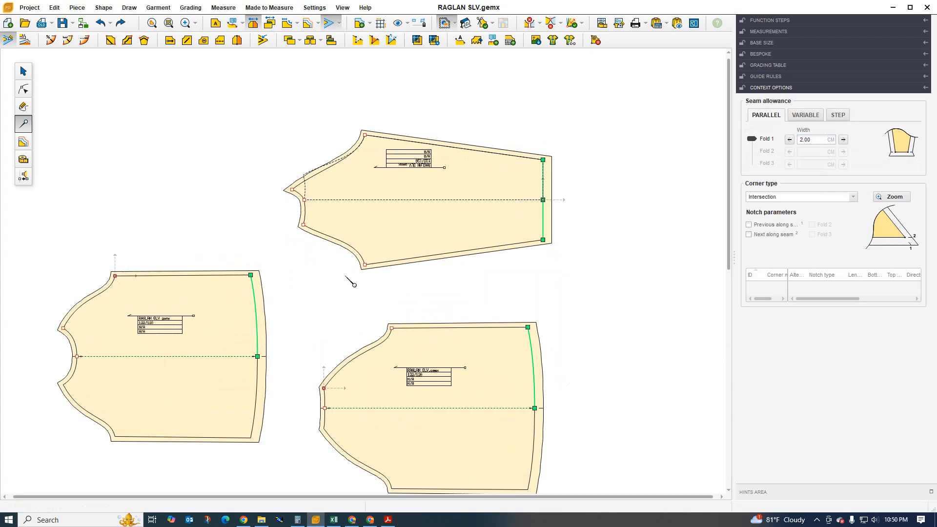
{"action": "left_click_drag", "start_coordinate": [530, 141], "coordinate": [556, 169]}
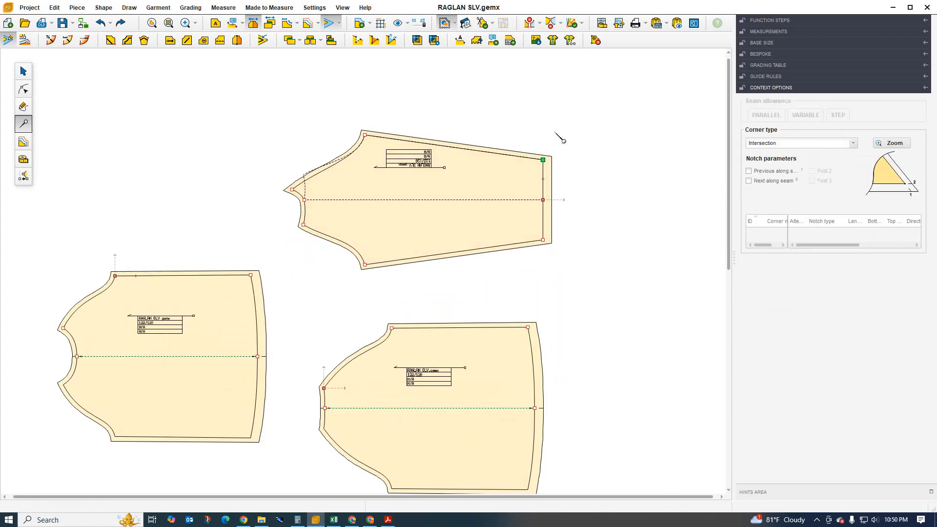
{"action": "left_click", "coordinate": [853, 144]}
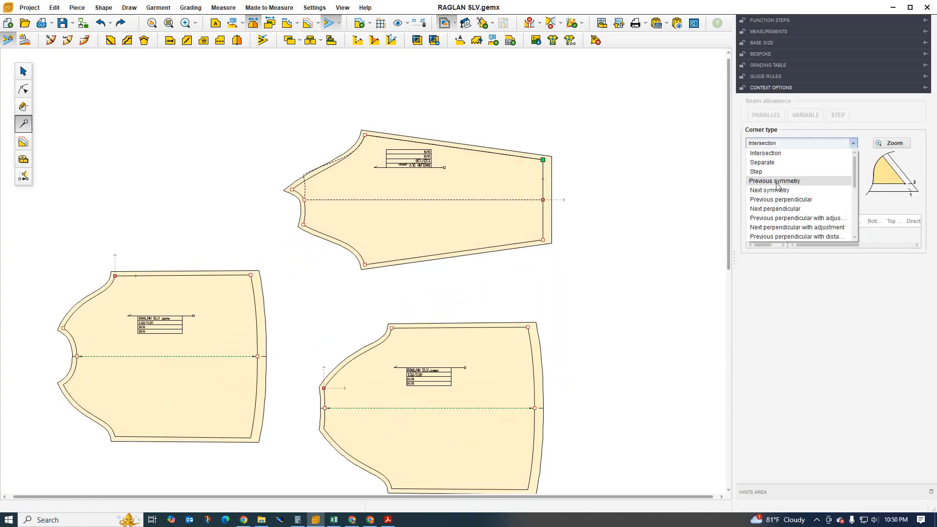
{"action": "left_click", "coordinate": [781, 180]}
{"action": "left_click", "coordinate": [853, 143]}
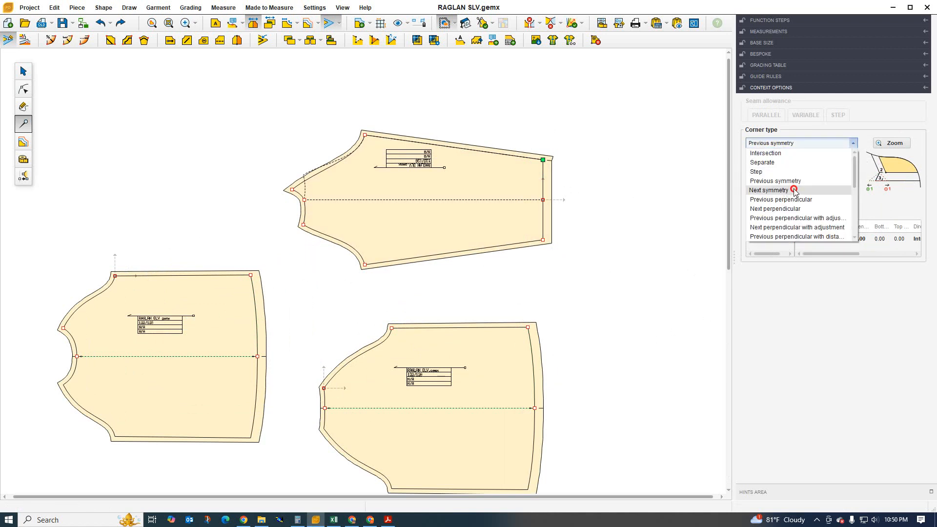
{"action": "left_click", "coordinate": [769, 190]}
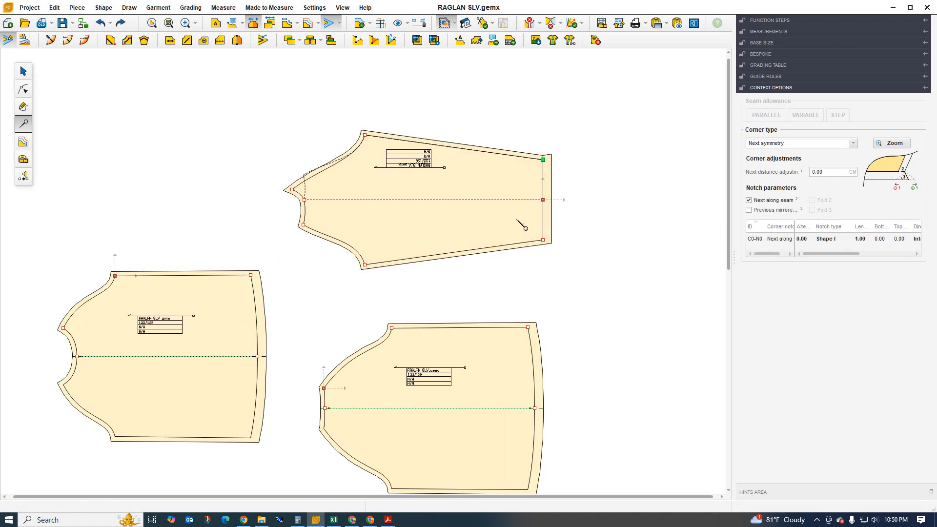
- Set the corner type at the sleeve hem's lower corner to Previous symmetry and deselect the pieces
{"action": "left_click_drag", "start_coordinate": [516, 219], "coordinate": [571, 252]}
{"action": "left_click", "coordinate": [848, 145]}
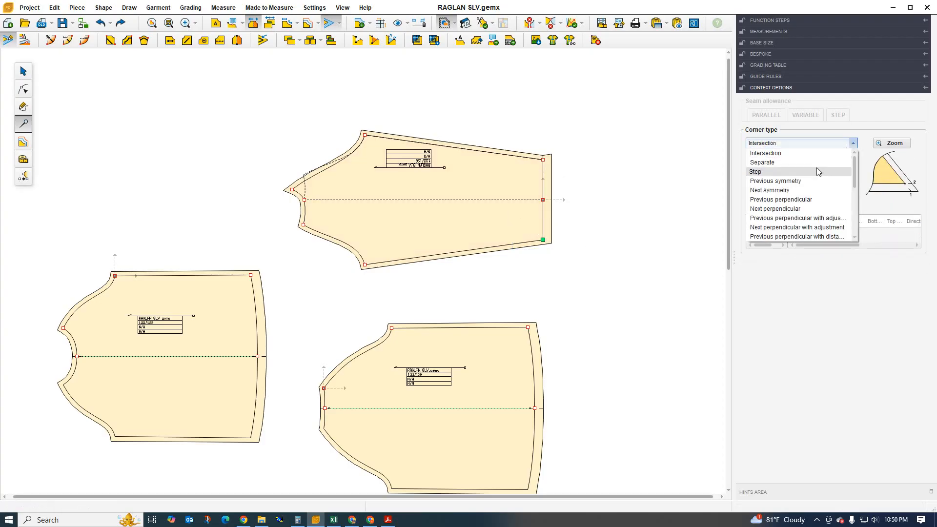
{"action": "left_click", "coordinate": [796, 181]}
{"action": "right_click", "coordinate": [530, 212]}
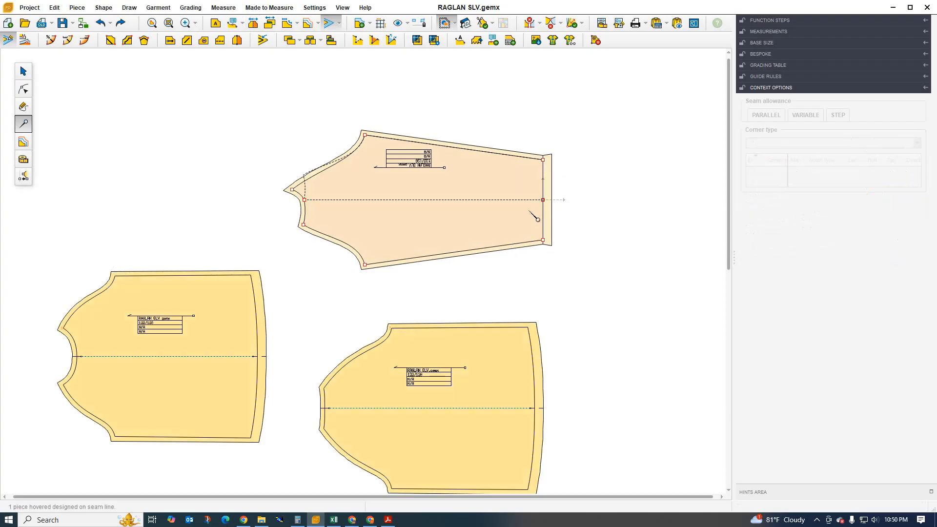
- Set the seam allowance corner type at the back piece's upper hem corner to Next symmetry
{"action": "scroll", "coordinate": [530, 212], "scroll_direction": "down", "scroll_amount": 2}
{"action": "left_click", "coordinate": [530, 297]}
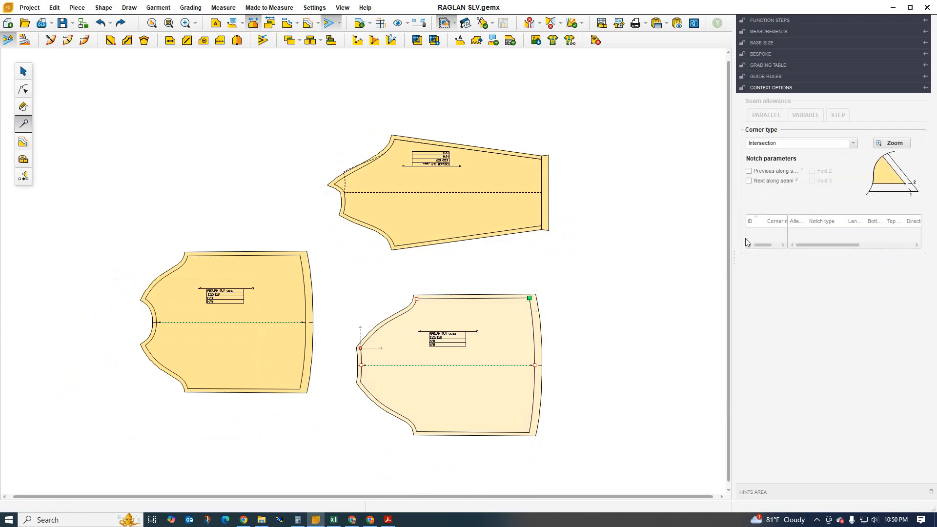
{"action": "left_click", "coordinate": [852, 143]}
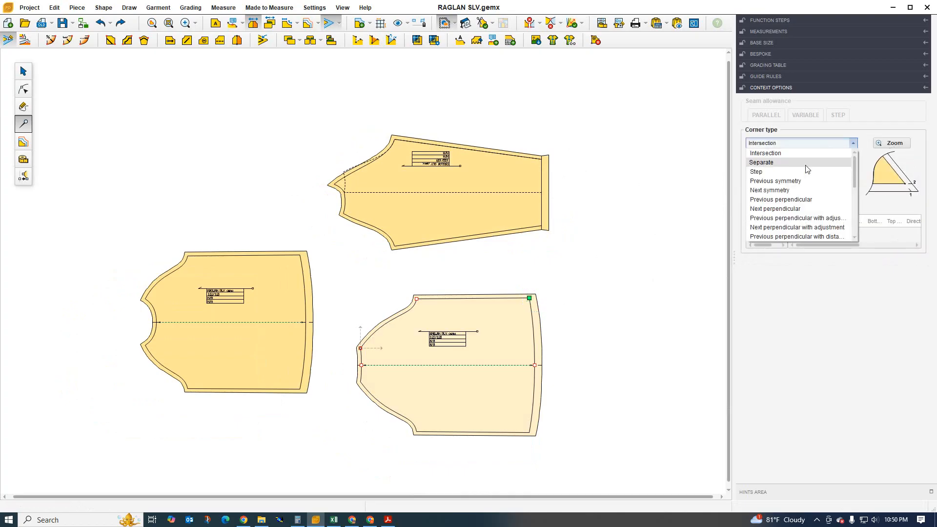
{"action": "left_click", "coordinate": [787, 187]}
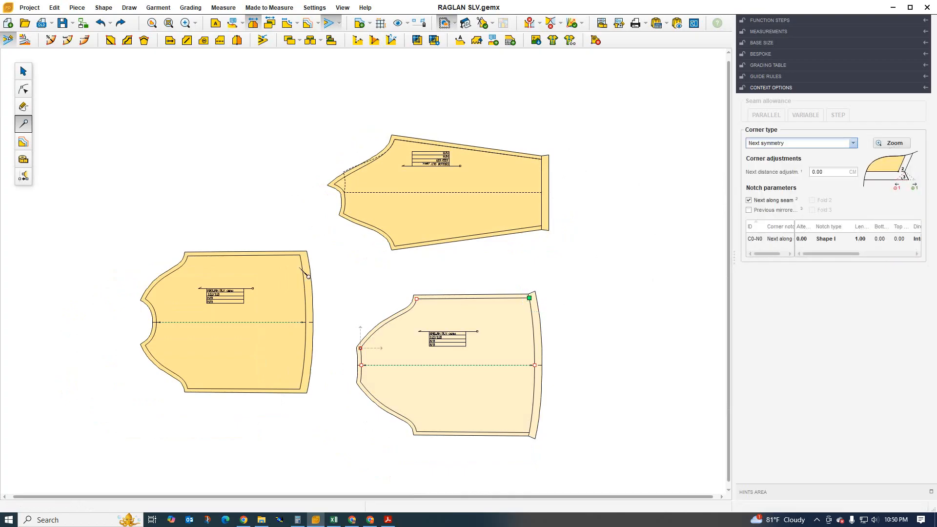
- Set the seam allowance corner type at the front piece's upper hem corner to Next symmetry and deselect the piece
{"action": "left_click", "coordinate": [289, 244]}
{"action": "left_click", "coordinate": [300, 254]}
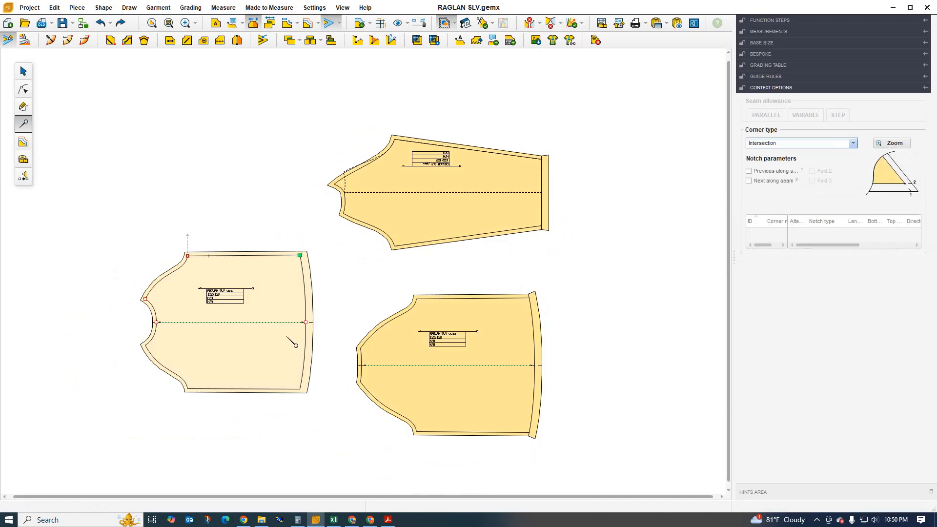
{"action": "left_click", "coordinate": [853, 143]}
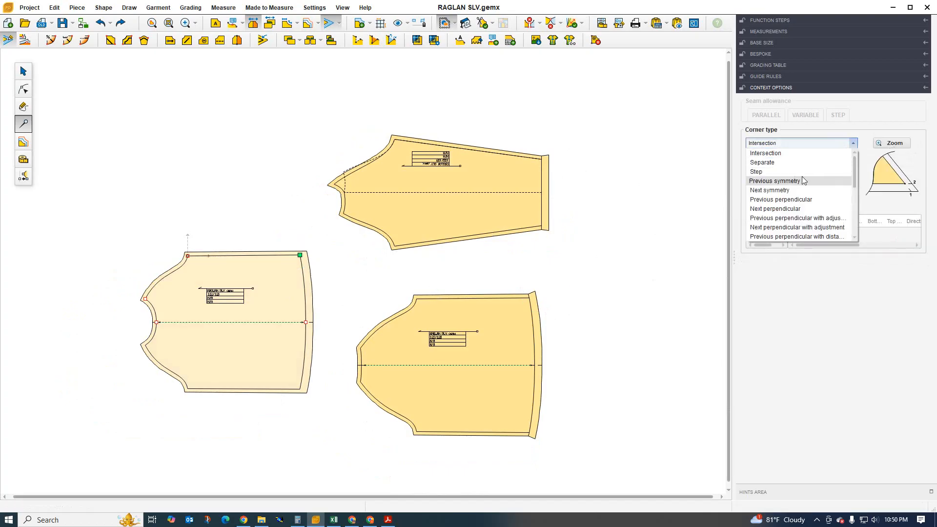
{"action": "left_click", "coordinate": [784, 191]}
{"action": "left_click", "coordinate": [250, 293]}
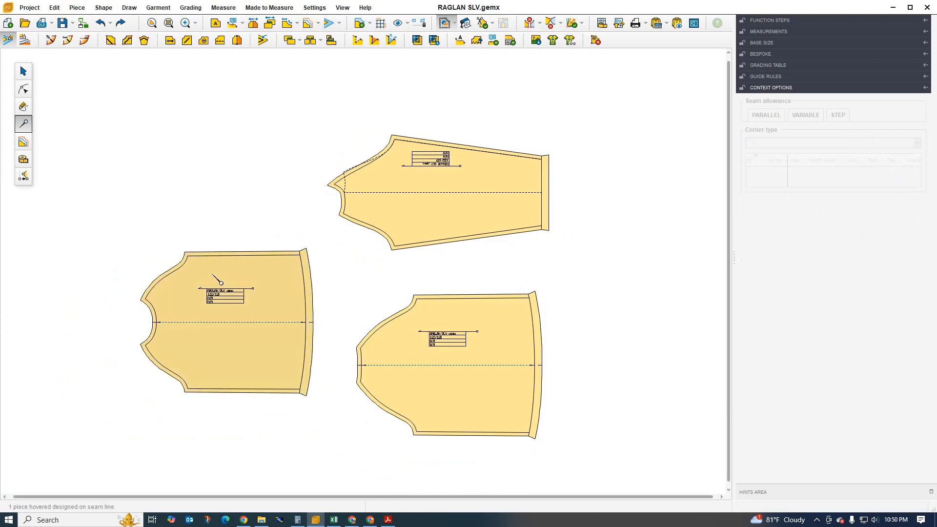
{"action": "scroll", "coordinate": [350, 267], "scroll_direction": "down", "scroll_amount": 3}
{"action": "scroll", "coordinate": [300, 234], "scroll_direction": "up", "scroll_amount": 2}
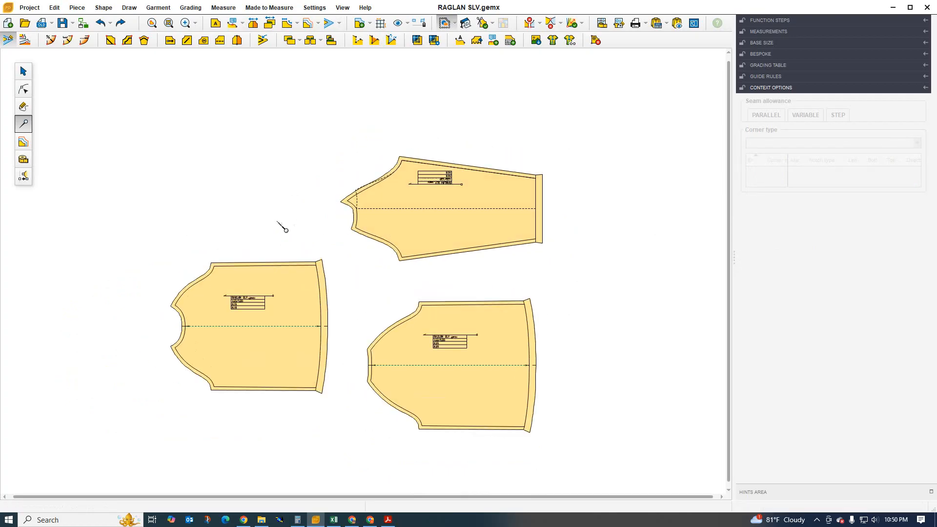
{"action": "scroll", "coordinate": [161, 326], "scroll_direction": "up", "scroll_amount": 2}
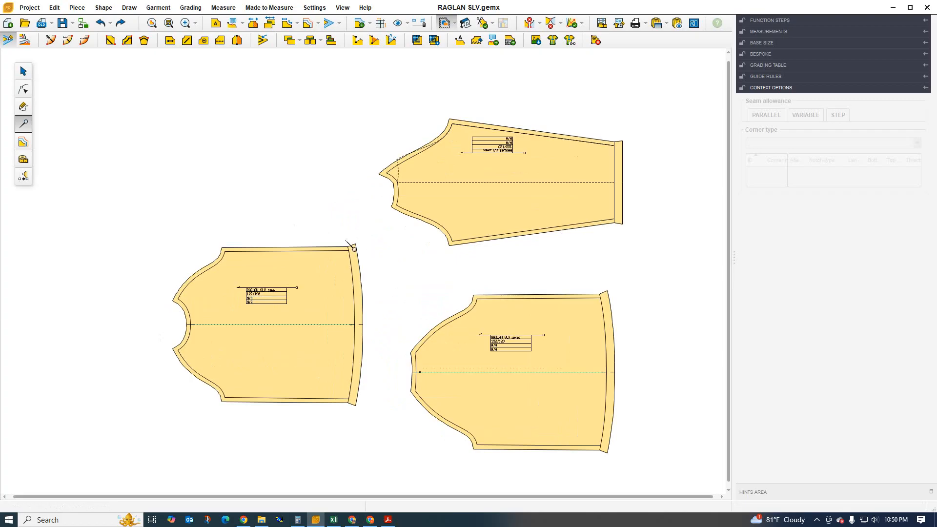
- Set a parallel seam allowance of 0.70 cm on the raglan seams of the front, back and both sides of the sleeve
{"action": "left_click", "coordinate": [199, 281]}
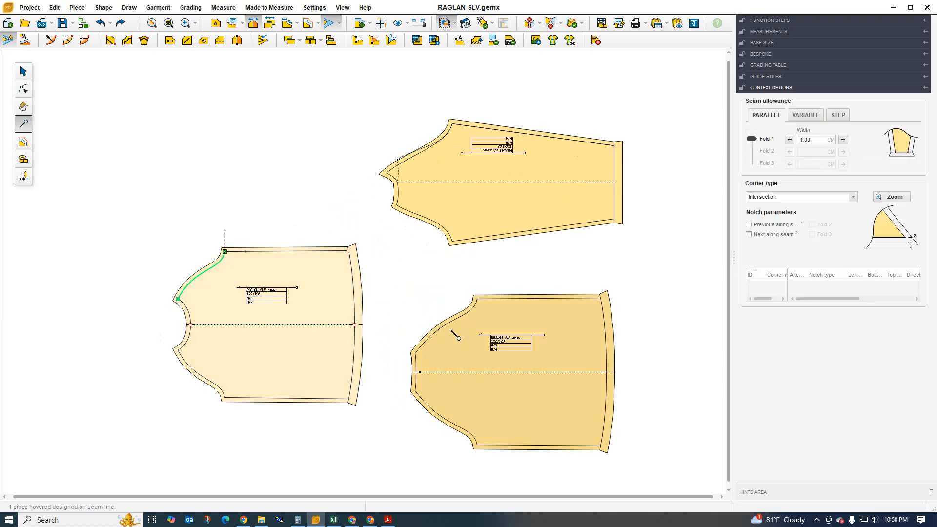
{"action": "left_click", "coordinate": [445, 321]}
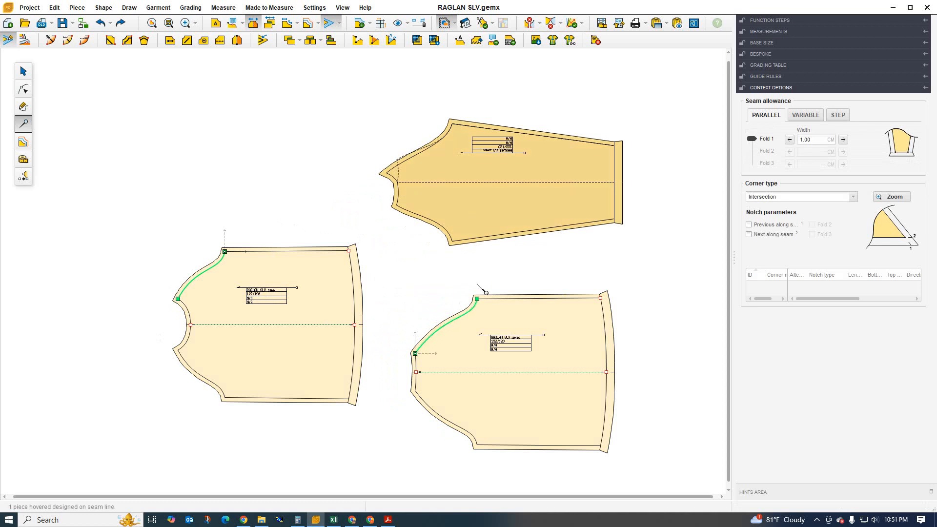
{"action": "left_click", "coordinate": [568, 298]}
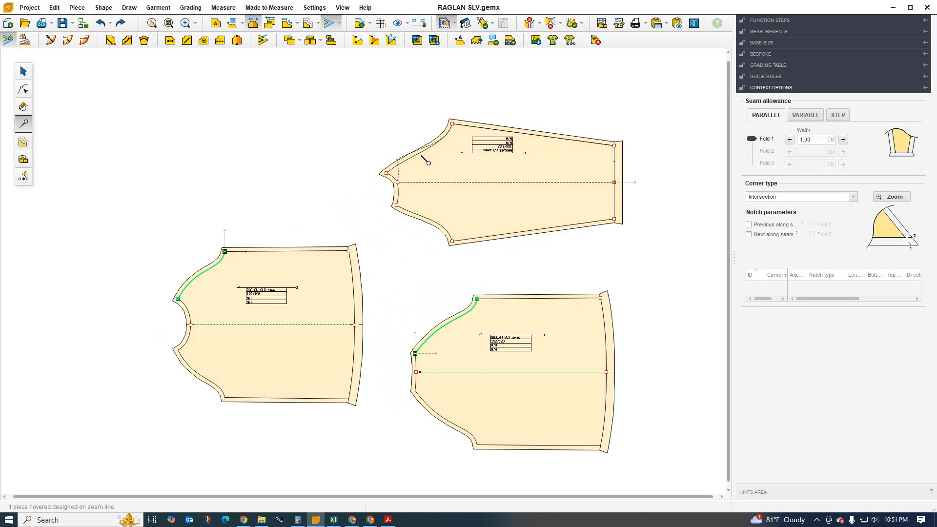
{"action": "left_click", "coordinate": [425, 163]}
{"action": "left_click", "coordinate": [439, 225]}
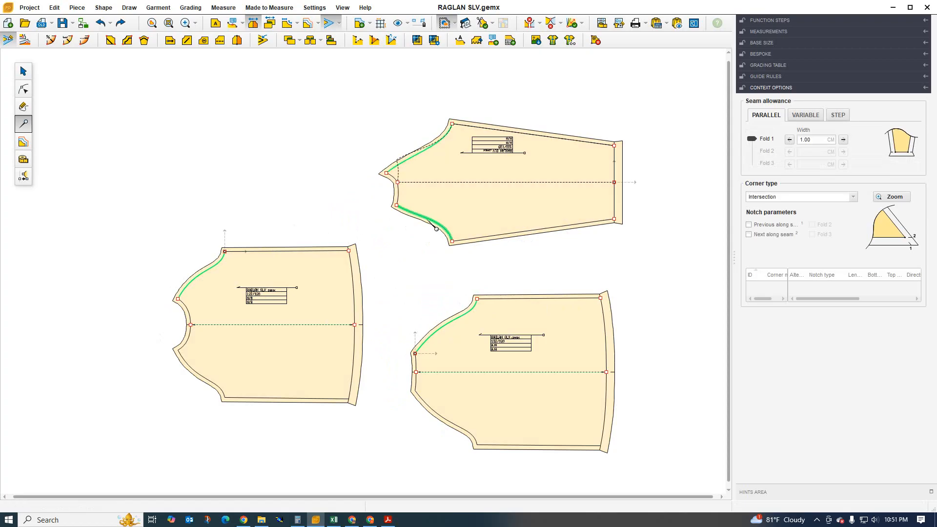
{"action": "left_click", "coordinate": [817, 142]}
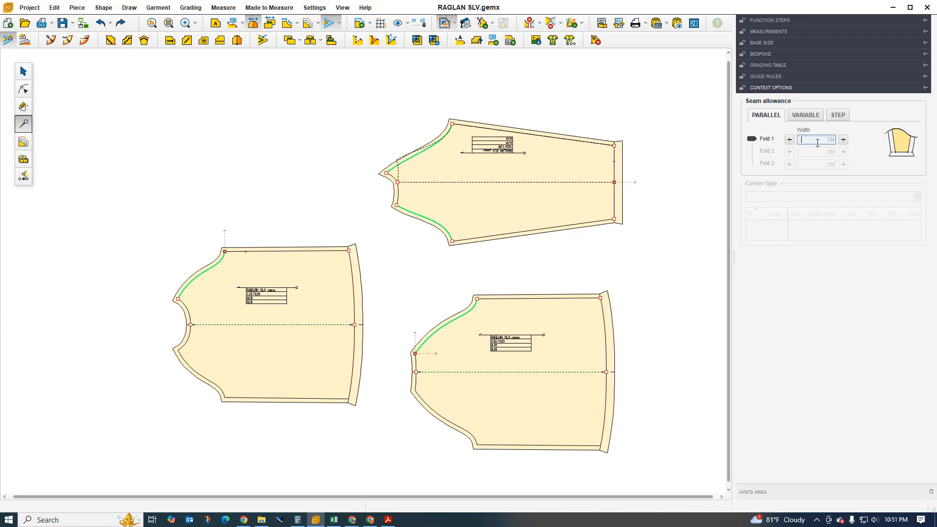
{"action": "key", "text": "Return"}
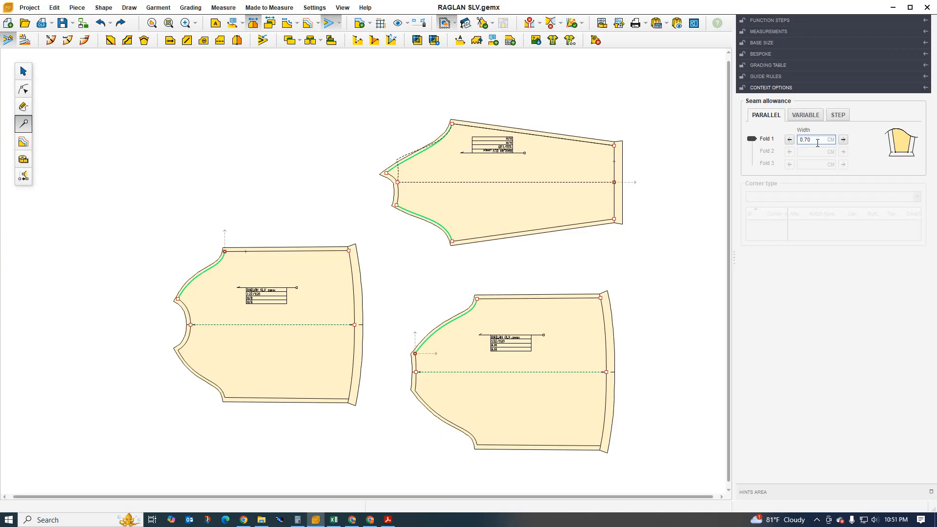
- Change the parallel seam allowance width on the neckline seams of the back, front and sleeve together
{"action": "left_click_drag", "start_coordinate": [393, 328], "coordinate": [421, 395]}
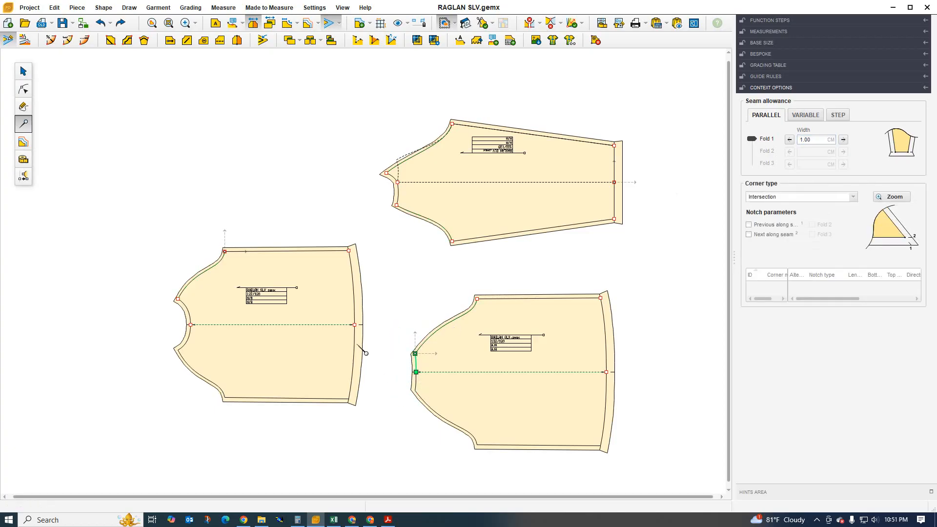
{"action": "left_click_drag", "start_coordinate": [146, 286], "coordinate": [178, 328]}
{"action": "left_click_drag", "start_coordinate": [376, 161], "coordinate": [421, 230]}
{"action": "double_click", "coordinate": [824, 140]}
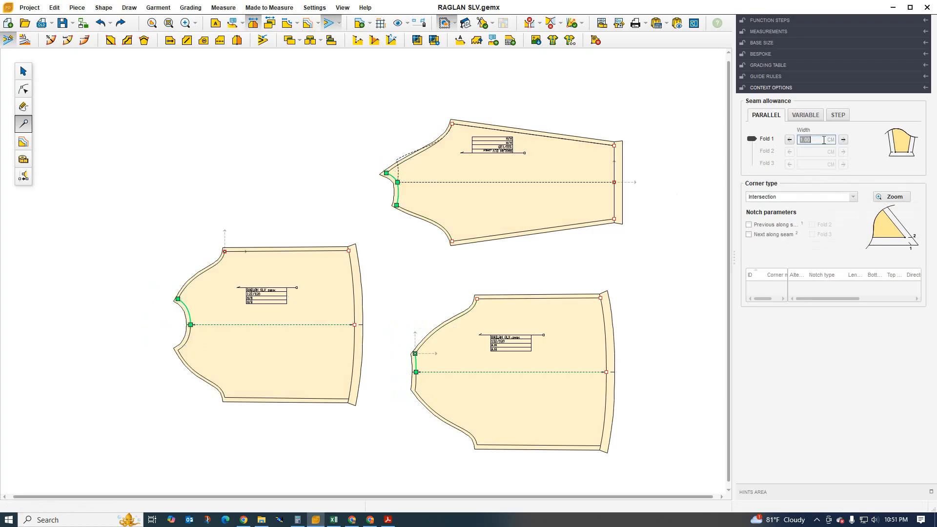
{"action": "key", "text": "Return"}
{"action": "left_click", "coordinate": [23, 76]}
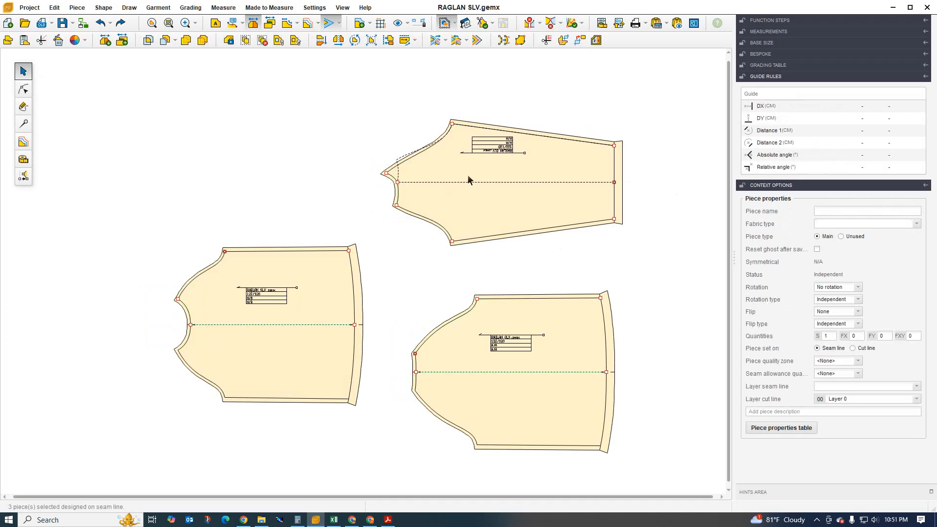
- Deselect the pieces and move the back piece and the sleeve lower on the sheet, keeping the pieces clear of each other
{"action": "left_click_drag", "start_coordinate": [468, 178], "coordinate": [465, 182]}
{"action": "left_click_drag", "start_coordinate": [323, 289], "coordinate": [235, 189]}
{"action": "left_click_drag", "start_coordinate": [235, 189], "coordinate": [238, 193]}
{"action": "scroll", "coordinate": [338, 338], "scroll_direction": "down", "scroll_amount": 2}
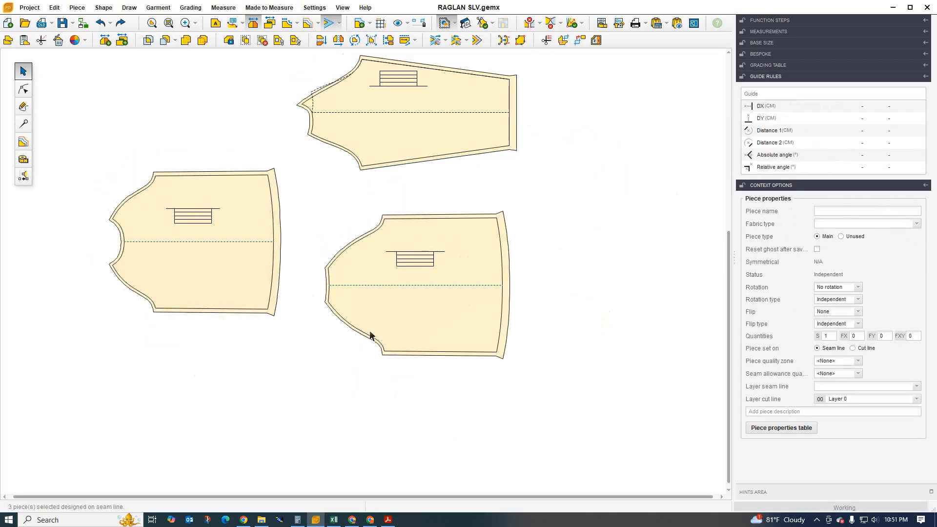
{"action": "left_click", "coordinate": [519, 234]}
{"action": "left_click_drag", "start_coordinate": [433, 243], "coordinate": [457, 344]}
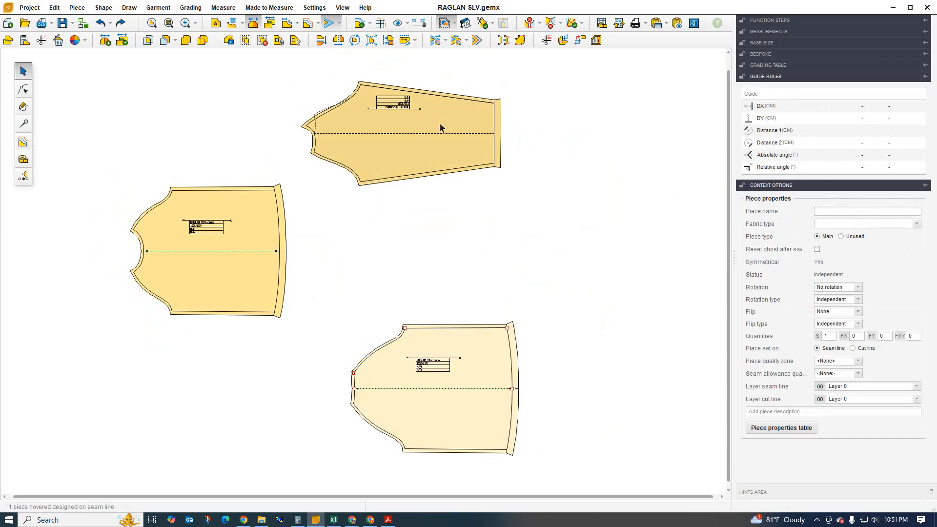
{"action": "left_click_drag", "start_coordinate": [440, 125], "coordinate": [463, 221]}
{"action": "left_click_drag", "start_coordinate": [469, 349], "coordinate": [401, 328]}
{"action": "scroll", "coordinate": [293, 231], "scroll_direction": "up", "scroll_amount": 2}
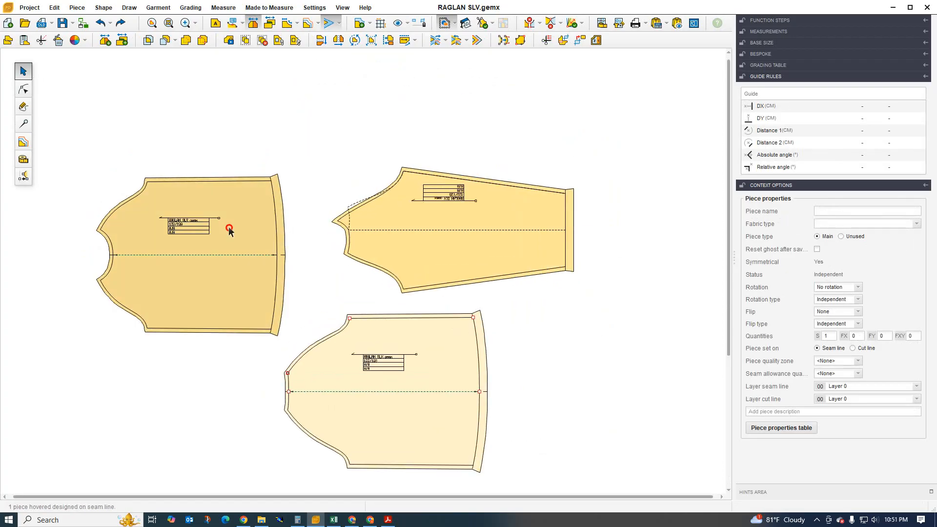
- Name the front piece FRONT 1X1 and the back piece BACK 1X1
{"action": "left_click", "coordinate": [228, 226]}
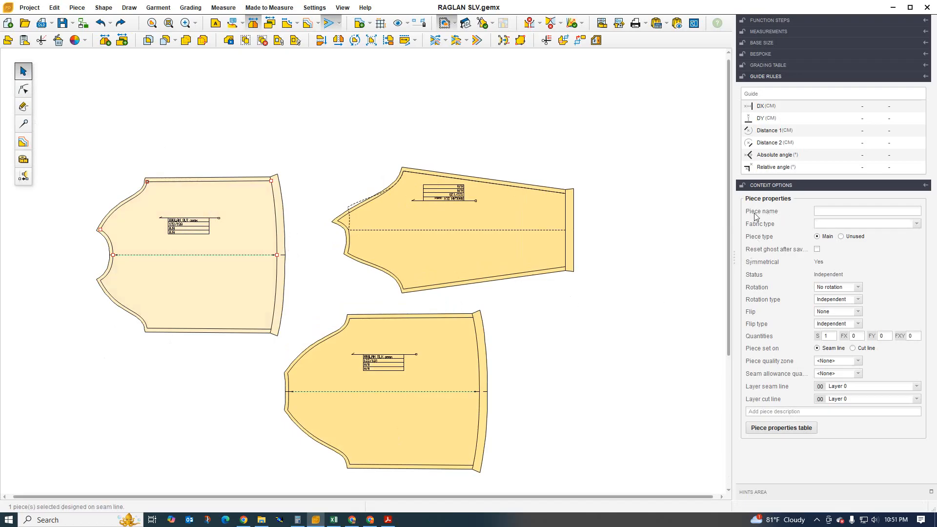
{"action": "left_click", "coordinate": [846, 215]}
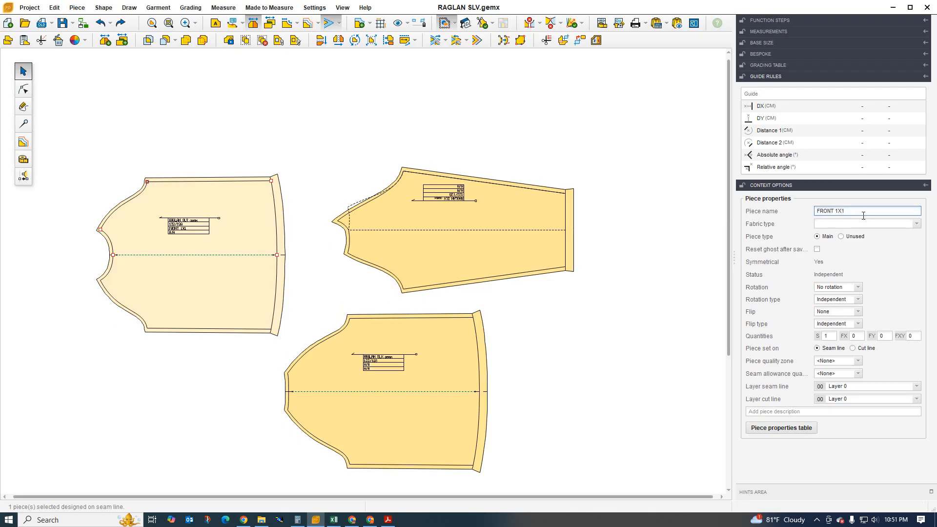
{"action": "key", "text": "Return"}
{"action": "left_click", "coordinate": [502, 346]}
{"action": "left_click", "coordinate": [843, 211]}
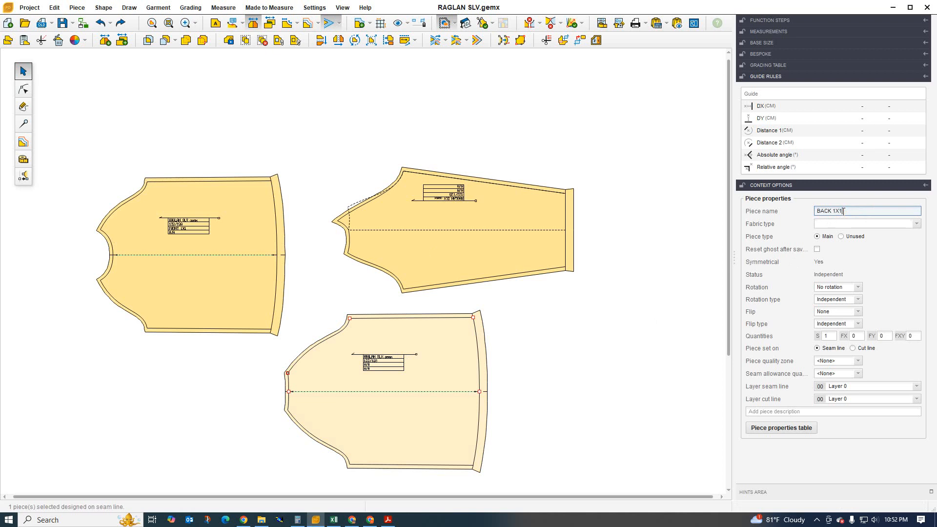
{"action": "key", "text": "Return"}
- Name the sleeve piece SLEEVE 1X2 and set its piece description to XYZ-09.10.24
{"action": "left_click", "coordinate": [457, 258]}
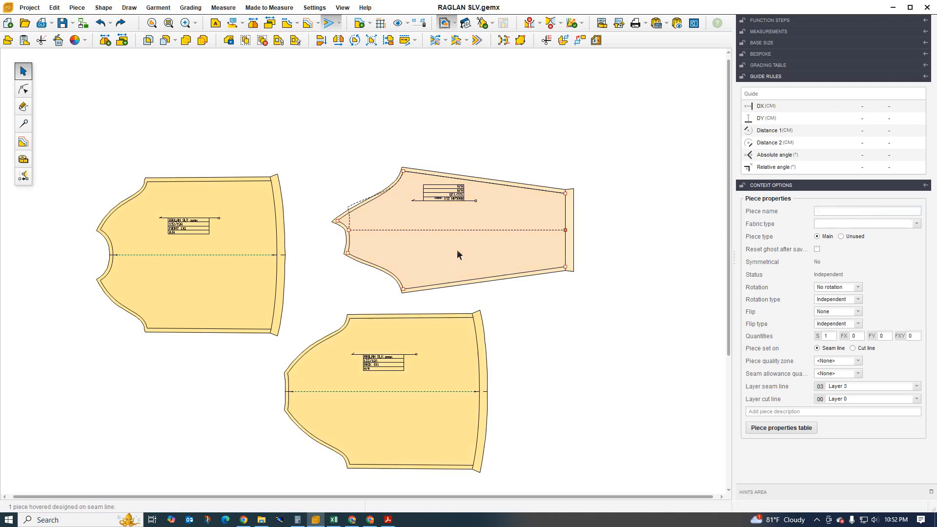
{"action": "left_click", "coordinate": [838, 211]}
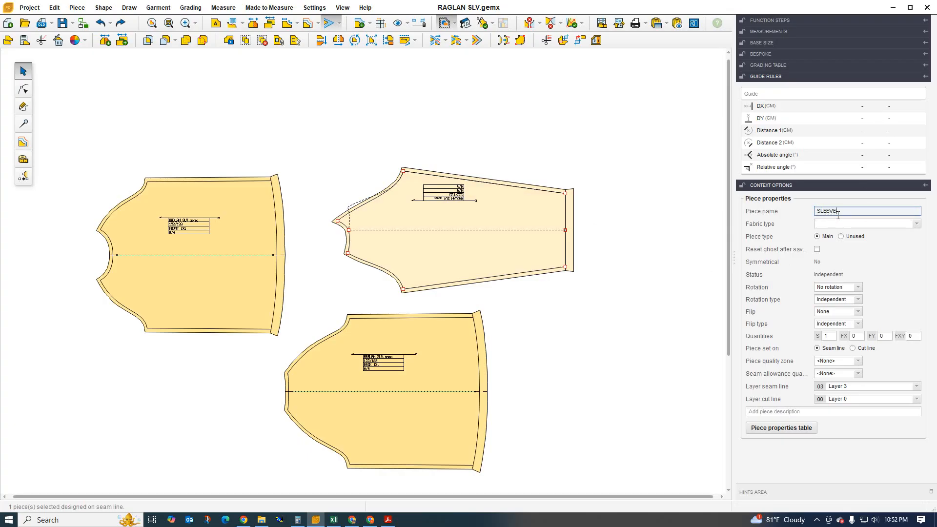
{"action": "type", "text": "SLEEVE 1X2"}
{"action": "key", "text": "Return"}
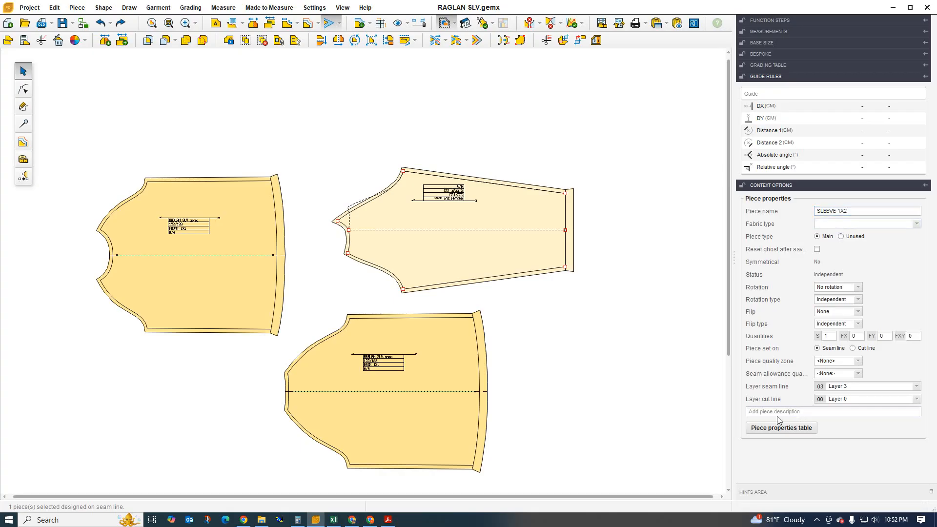
{"action": "left_click", "coordinate": [749, 412]}
{"action": "left_click", "coordinate": [810, 413]}
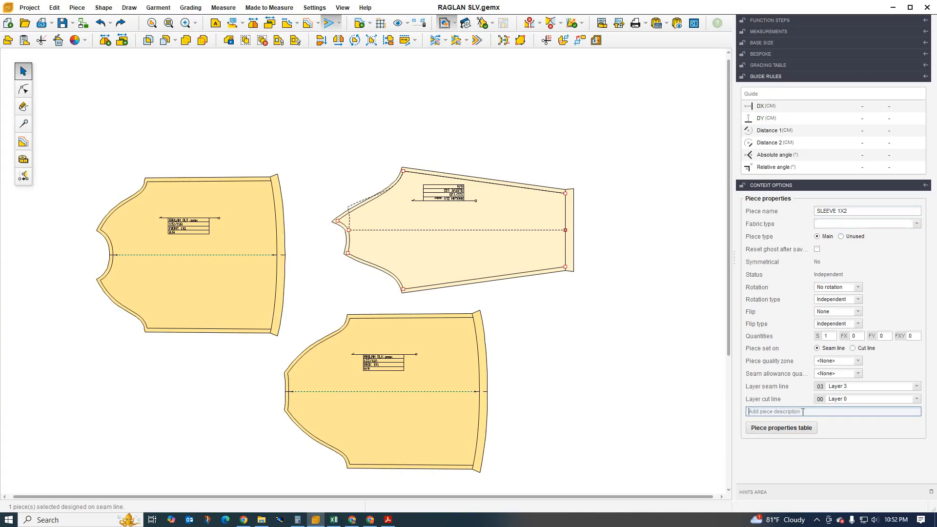
{"action": "type", "text": "XYZ-09.10.24"}
{"action": "key", "text": "Return"}
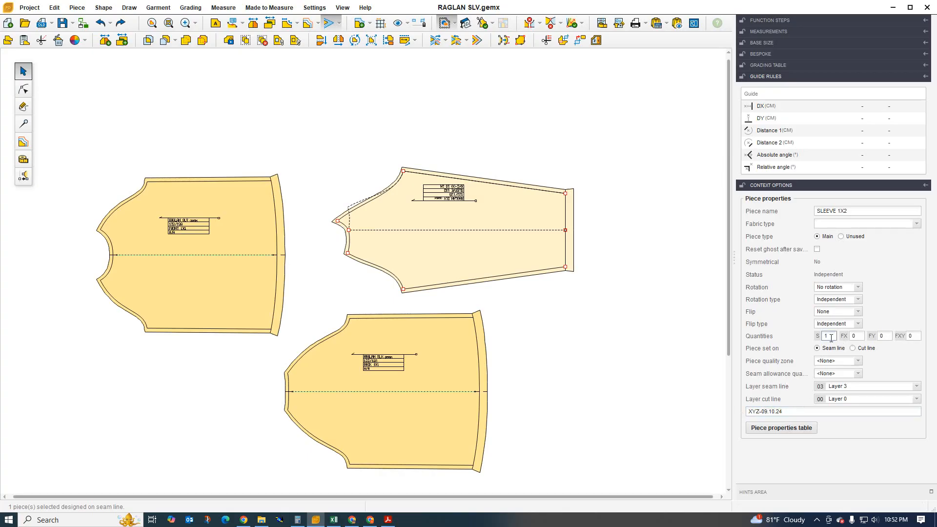
- Arrange the front and sleeve side by side with the back piece below them, leaving clear gaps between the pieces
{"action": "scroll", "coordinate": [439, 279], "scroll_direction": "up", "scroll_amount": 2}
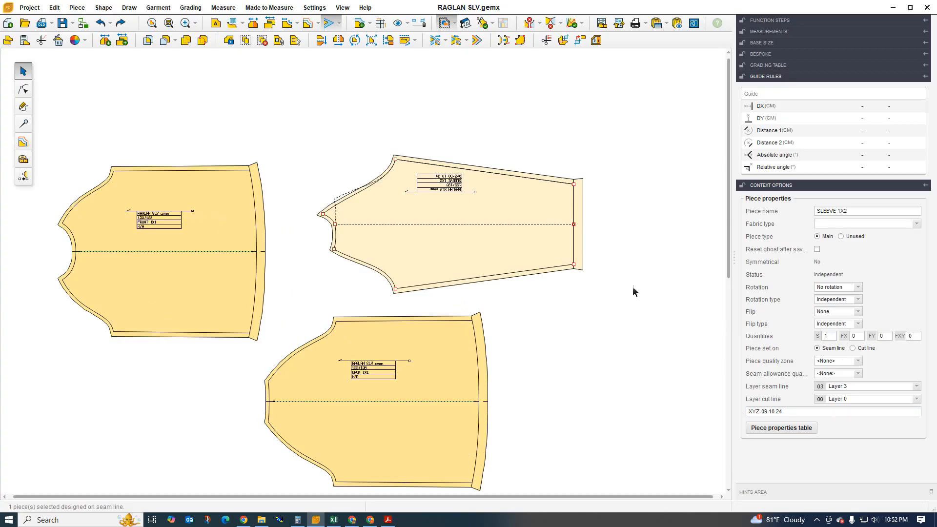
{"action": "scroll", "coordinate": [514, 244], "scroll_direction": "down", "scroll_amount": 2}
{"action": "scroll", "coordinate": [422, 290], "scroll_direction": "up", "scroll_amount": 1}
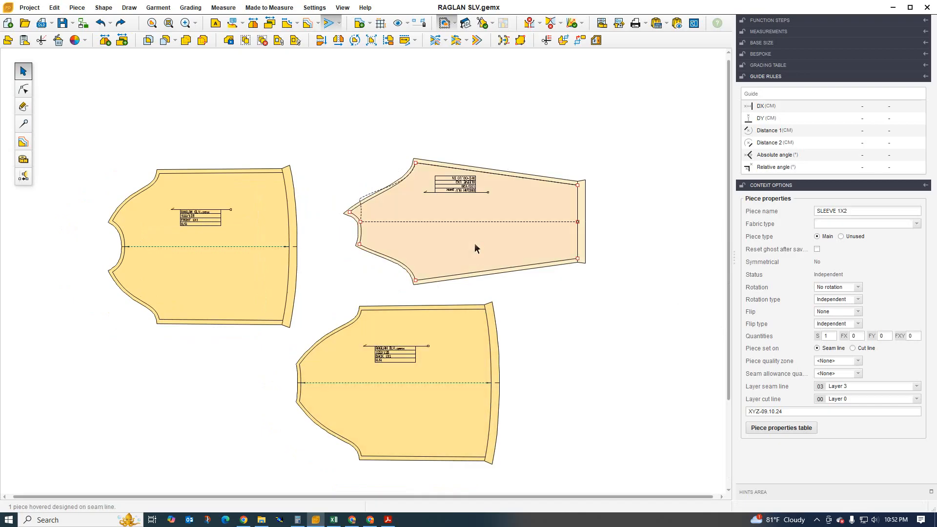
{"action": "left_click_drag", "start_coordinate": [485, 205], "coordinate": [526, 147]}
{"action": "left_click", "coordinate": [288, 159]}
{"action": "left_click_drag", "start_coordinate": [287, 157], "coordinate": [300, 133]}
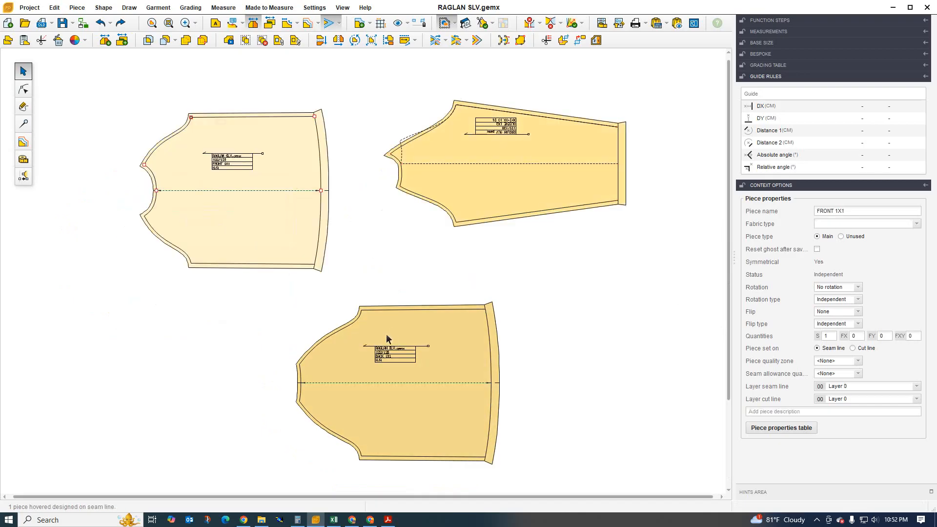
{"action": "left_click_drag", "start_coordinate": [420, 318], "coordinate": [466, 286]}
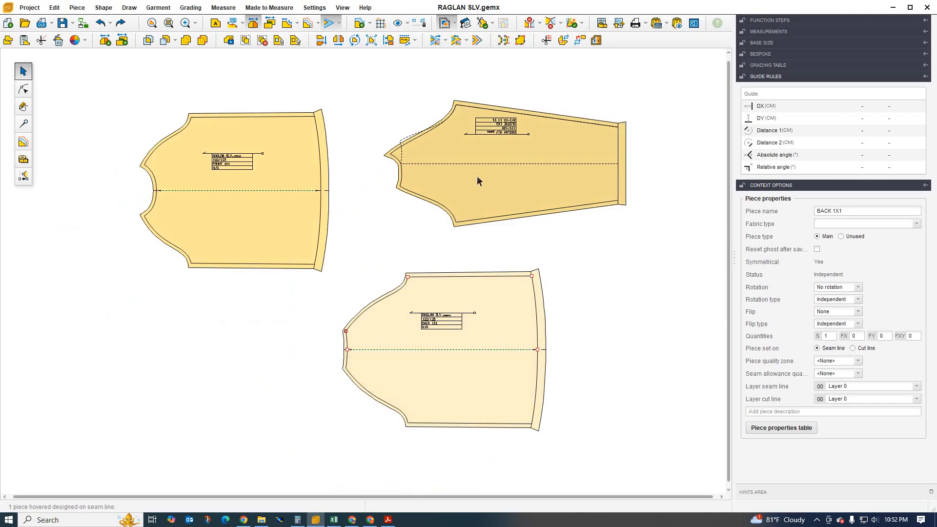
{"action": "left_click_drag", "start_coordinate": [462, 150], "coordinate": [475, 147]}
{"action": "left_click", "coordinate": [303, 157]}
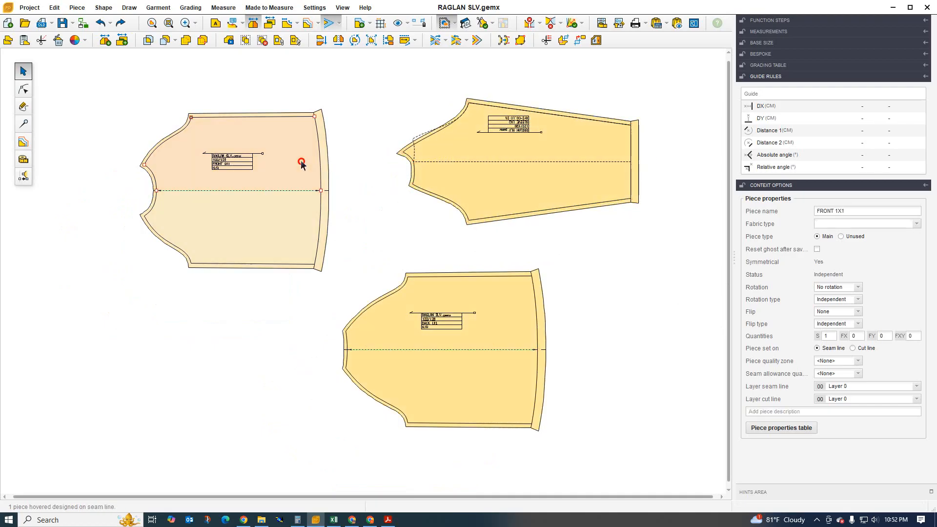
{"action": "left_click_drag", "start_coordinate": [304, 156], "coordinate": [304, 163]}
{"action": "left_click_drag", "start_coordinate": [447, 156], "coordinate": [432, 165]}
{"action": "left_click_drag", "start_coordinate": [455, 284], "coordinate": [448, 290]}
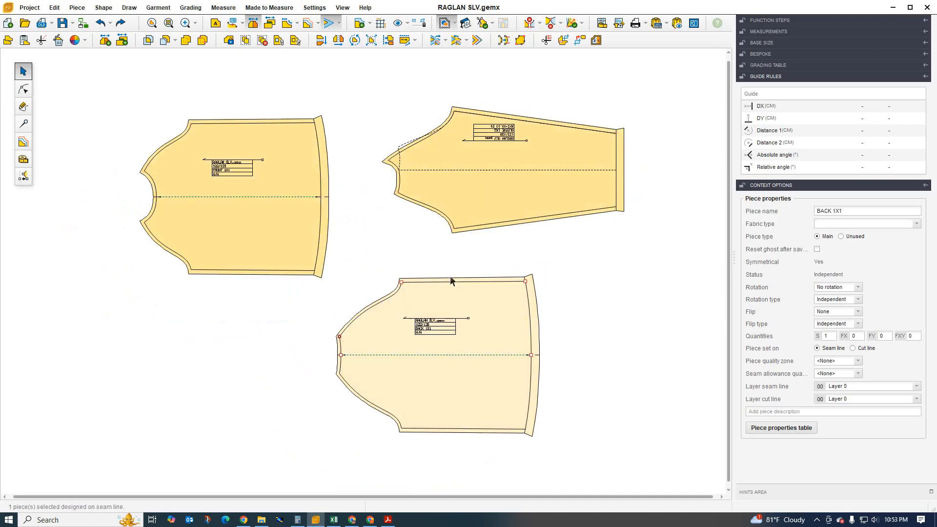
- Duplicate the sleeve piece and spread the copy and the original apart, with the copy above
{"action": "left_click_drag", "start_coordinate": [464, 155], "coordinate": [525, 250]}
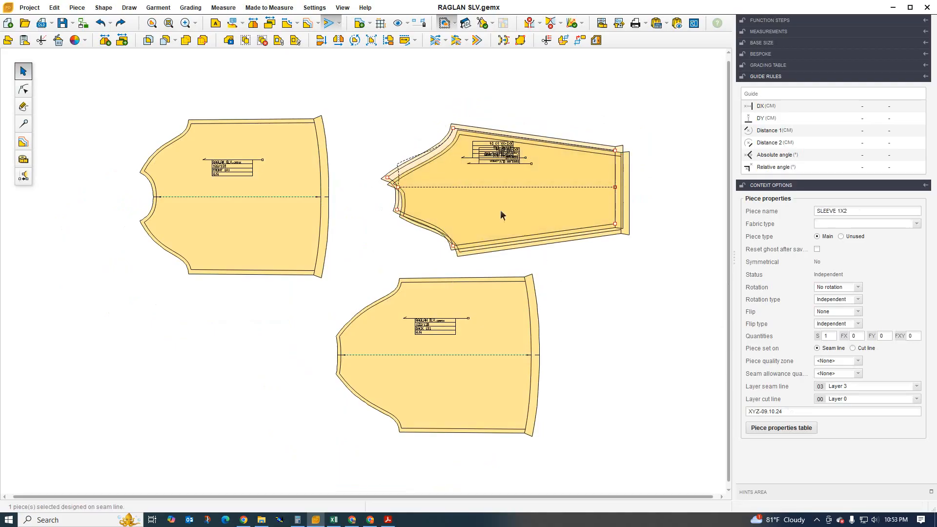
{"action": "left_click_drag", "start_coordinate": [486, 186], "coordinate": [484, 129]}
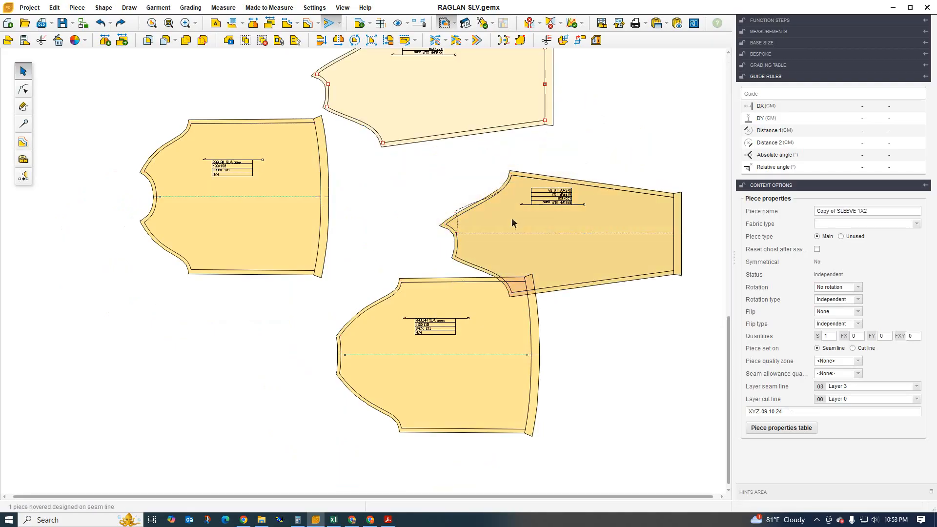
{"action": "left_click_drag", "start_coordinate": [512, 218], "coordinate": [494, 213]}
{"action": "left_click_drag", "start_coordinate": [435, 98], "coordinate": [476, 143]}
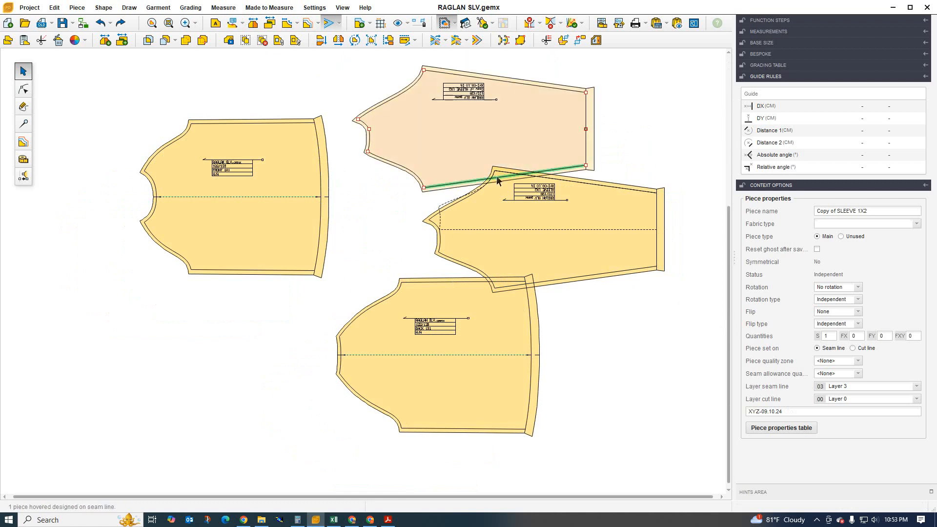
- Undo the sleeve duplication and the moves of the copy
{"action": "key", "text": "ctrl+z"}
{"action": "key", "text": "ctrl+z"}
{"action": "key", "text": "ctrl+z"}
{"action": "key", "text": "ctrl+z"}
{"action": "key", "text": "ctrl+z"}
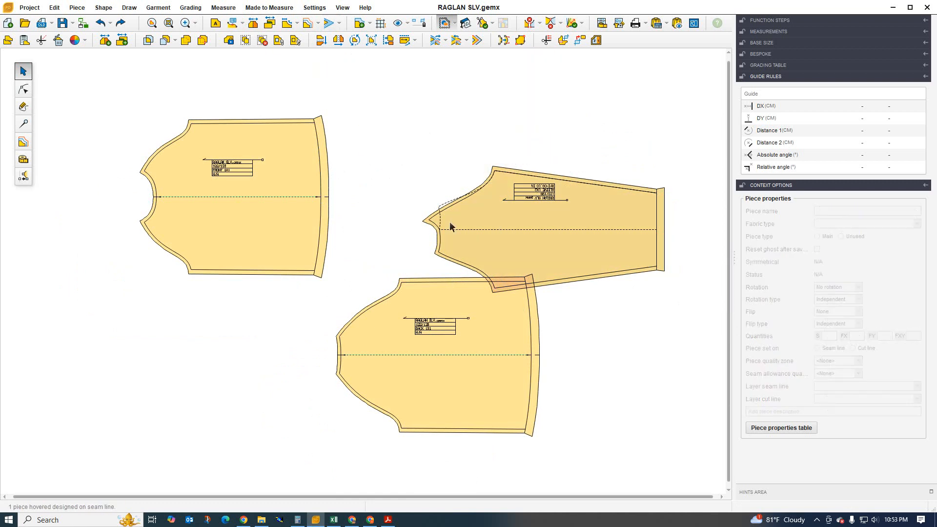
- Undo the remaining sleeve moves and the leftover overlapping sleeve copy
{"action": "key", "text": "ctrl+z"}
{"action": "key", "text": "ctrl+z"}
{"action": "key", "text": "ctrl+z"}
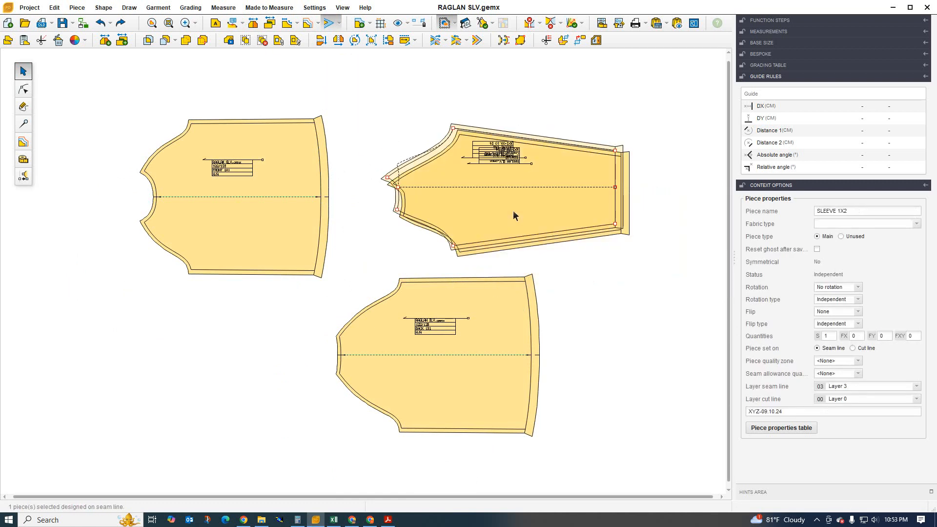
{"action": "key", "text": "ctrl+z"}
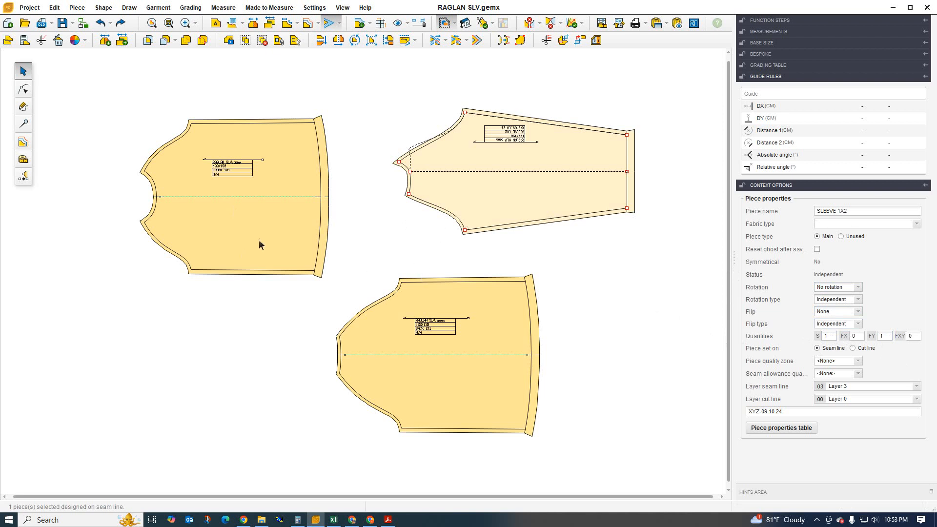
- Move the front, sleeve and back pieces closer together, with the sleeve beside the front and the back beneath them
{"action": "scroll", "coordinate": [259, 242], "scroll_direction": "down", "scroll_amount": 1}
{"action": "scroll", "coordinate": [318, 217], "scroll_direction": "down", "scroll_amount": 2}
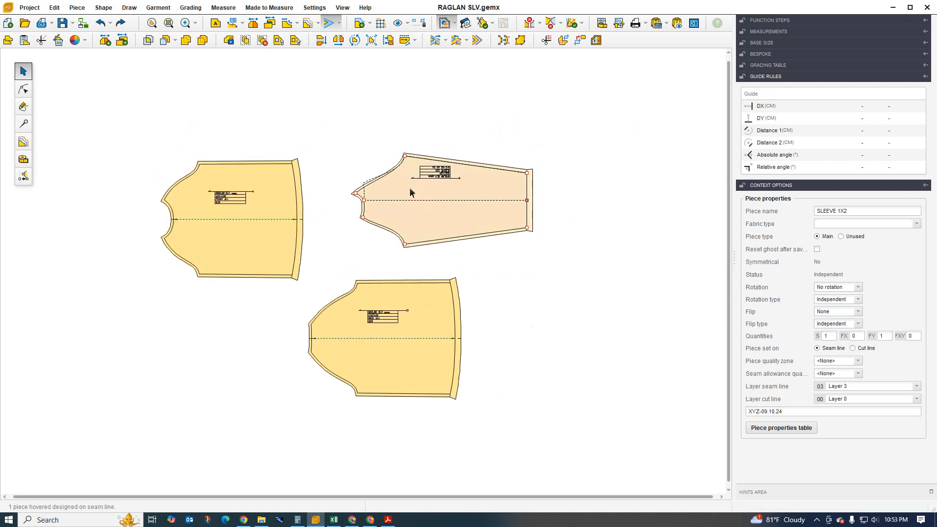
{"action": "left_click", "coordinate": [267, 200]}
{"action": "left_click_drag", "start_coordinate": [397, 205], "coordinate": [389, 185]}
{"action": "left_click_drag", "start_coordinate": [382, 300], "coordinate": [426, 288]}
{"action": "left_click_drag", "start_coordinate": [415, 171], "coordinate": [395, 195]}
{"action": "left_click_drag", "start_coordinate": [282, 201], "coordinate": [277, 192]}
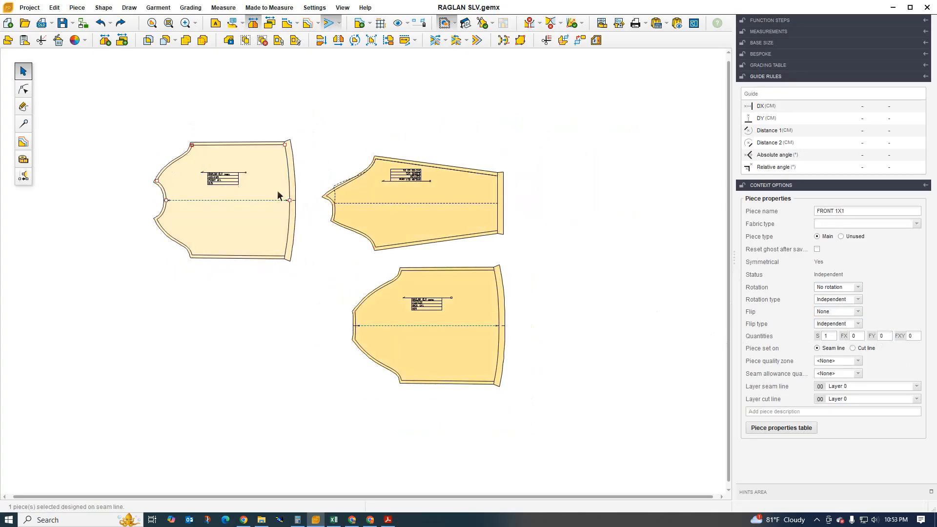
{"action": "left_click_drag", "start_coordinate": [355, 198], "coordinate": [331, 194]}
{"action": "left_click_drag", "start_coordinate": [381, 290], "coordinate": [352, 306]}
{"action": "left_click_drag", "start_coordinate": [336, 189], "coordinate": [335, 191]}
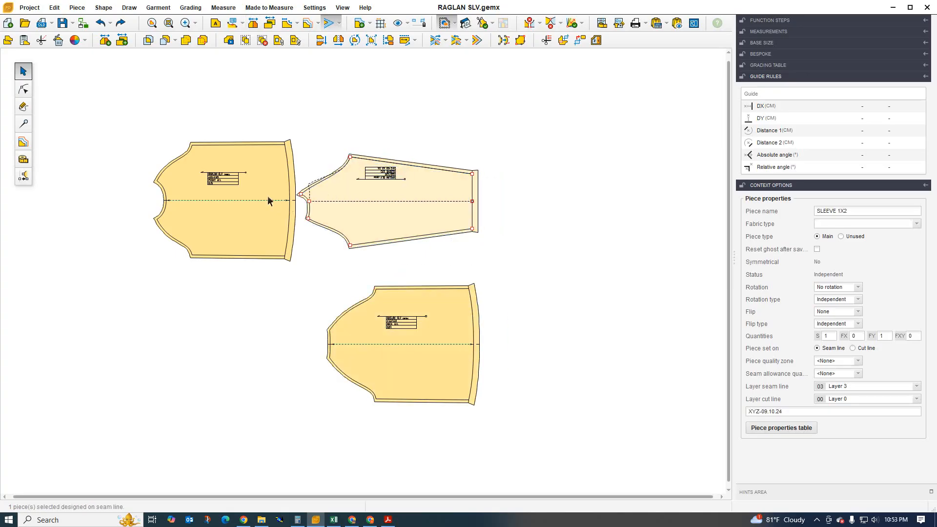
{"action": "left_click_drag", "start_coordinate": [268, 196], "coordinate": [259, 192]}
{"action": "mouse_move", "coordinate": [338, 206]}
{"action": "left_mouse_down"}
{"action": "mouse_move", "coordinate": [271, 190]}
{"action": "mouse_move", "coordinate": [314, 199]}
{"action": "mouse_move", "coordinate": [356, 193]}
{"action": "mouse_move", "coordinate": [323, 197]}
{"action": "left_mouse_up"}
{"action": "left_click_drag", "start_coordinate": [383, 298], "coordinate": [330, 297]}
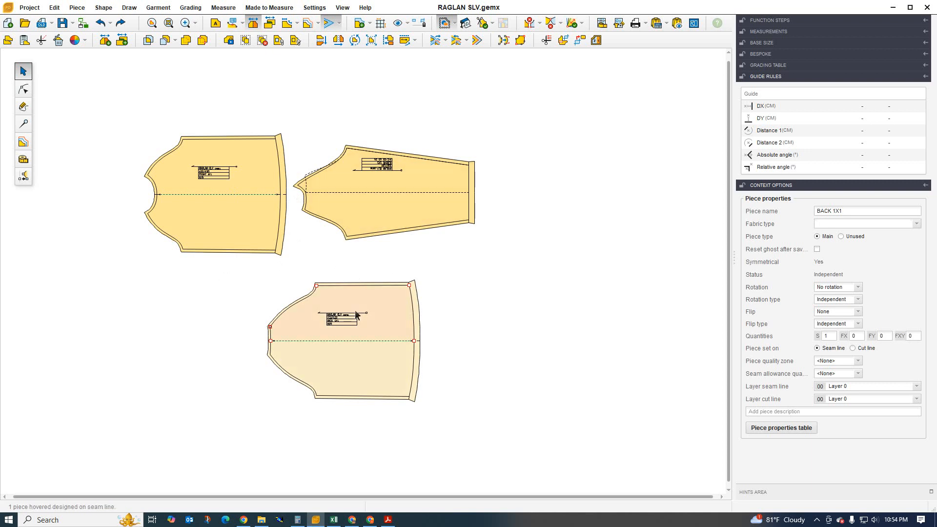
- Adjust the spacing by shifting the sleeve and front sideways and moving the back piece closer beneath the gap between them
{"action": "left_click", "coordinate": [384, 191]}
{"action": "left_click_drag", "start_coordinate": [384, 189], "coordinate": [385, 189]}
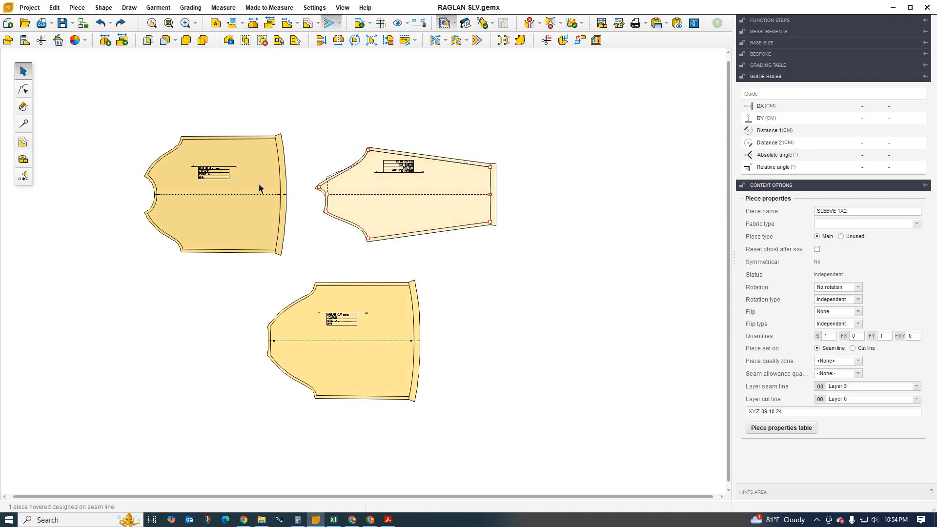
{"action": "left_click_drag", "start_coordinate": [260, 185], "coordinate": [277, 189]}
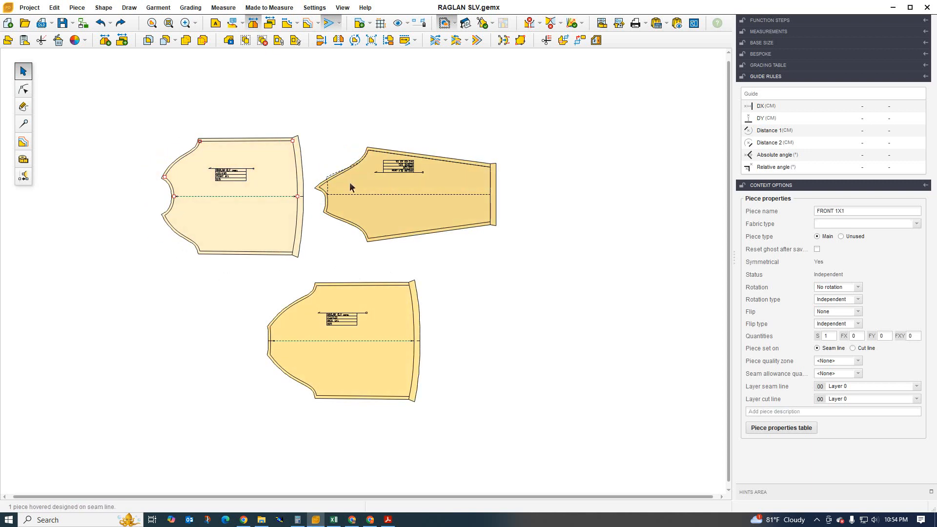
{"action": "left_click", "coordinate": [366, 186]}
{"action": "left_click", "coordinate": [274, 186]}
{"action": "left_click", "coordinate": [354, 184]}
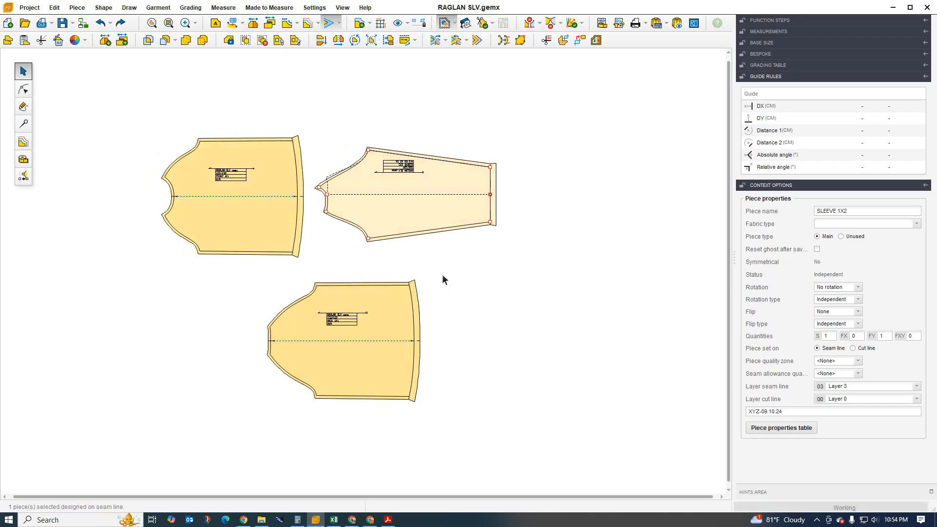
{"action": "scroll", "coordinate": [442, 274], "scroll_direction": "up", "scroll_amount": 1}
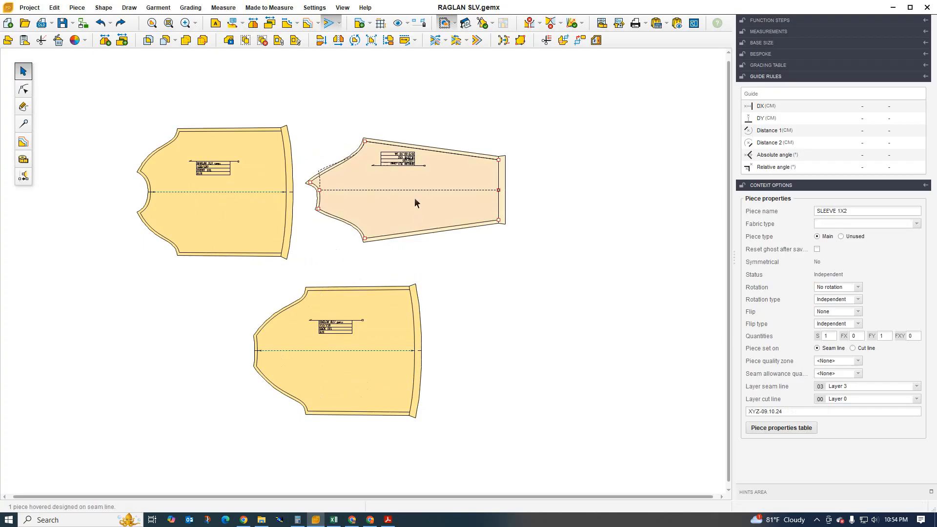
{"action": "left_click_drag", "start_coordinate": [370, 335], "coordinate": [399, 315]}
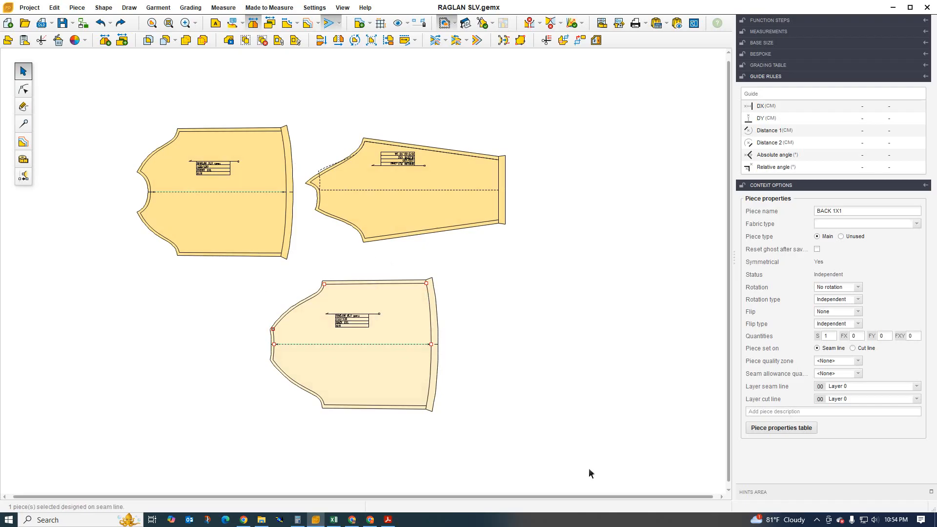
{"action": "left_click", "coordinate": [816, 519]}
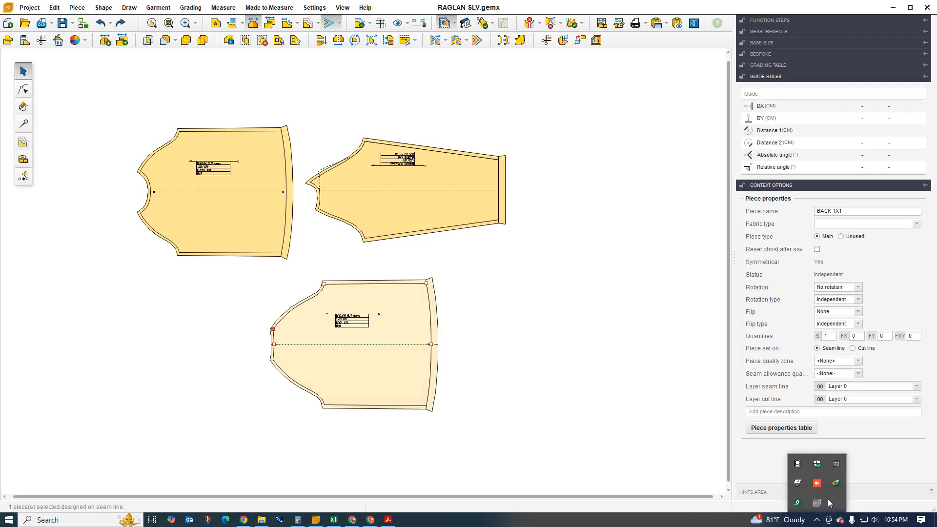